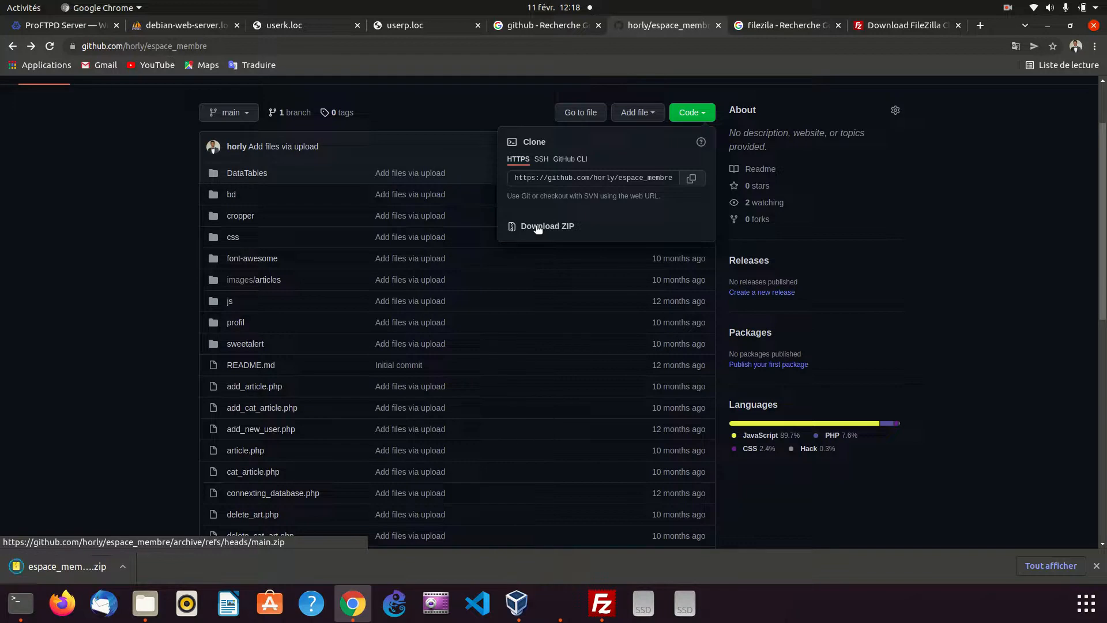
Show the downloaded espace_membre-main.zip in its folder and extract it into Téléchargements
{"action": "right_click", "coordinate": [82, 564]}
{"action": "left_click", "coordinate": [123, 535]}
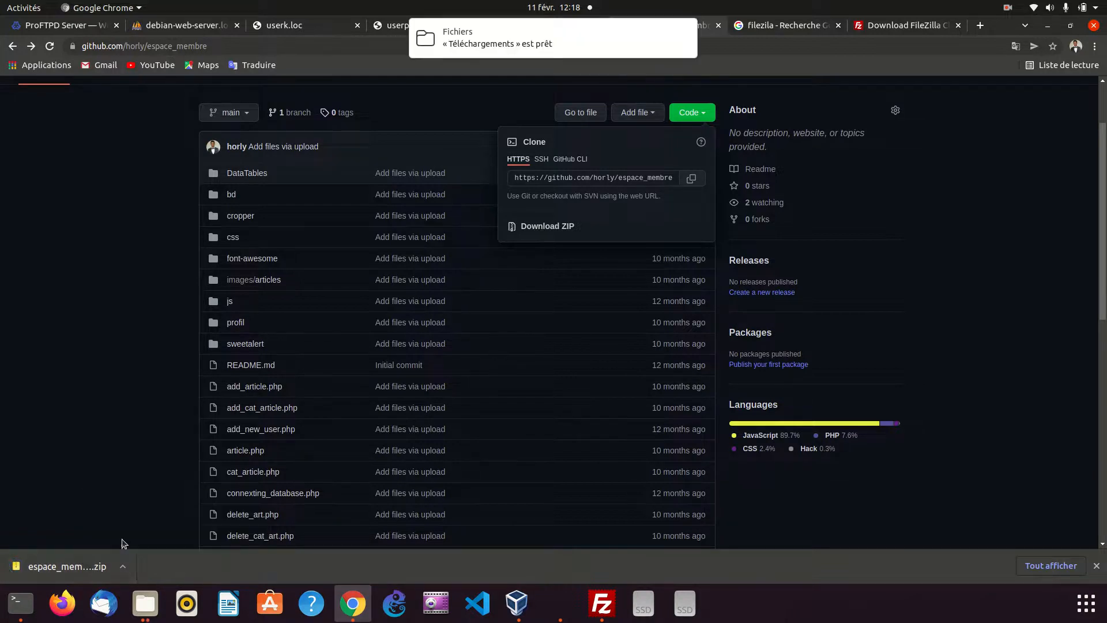
{"action": "left_click", "coordinate": [512, 31]}
{"action": "left_click", "coordinate": [338, 221]}
{"action": "right_click", "coordinate": [244, 92]}
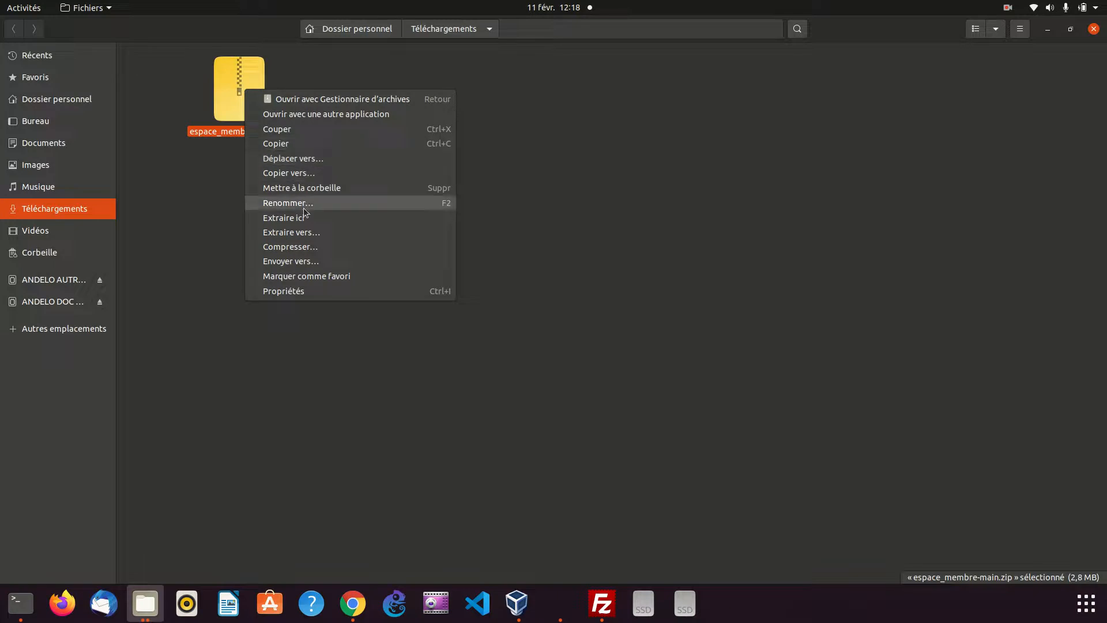
{"action": "left_click", "coordinate": [297, 234]}
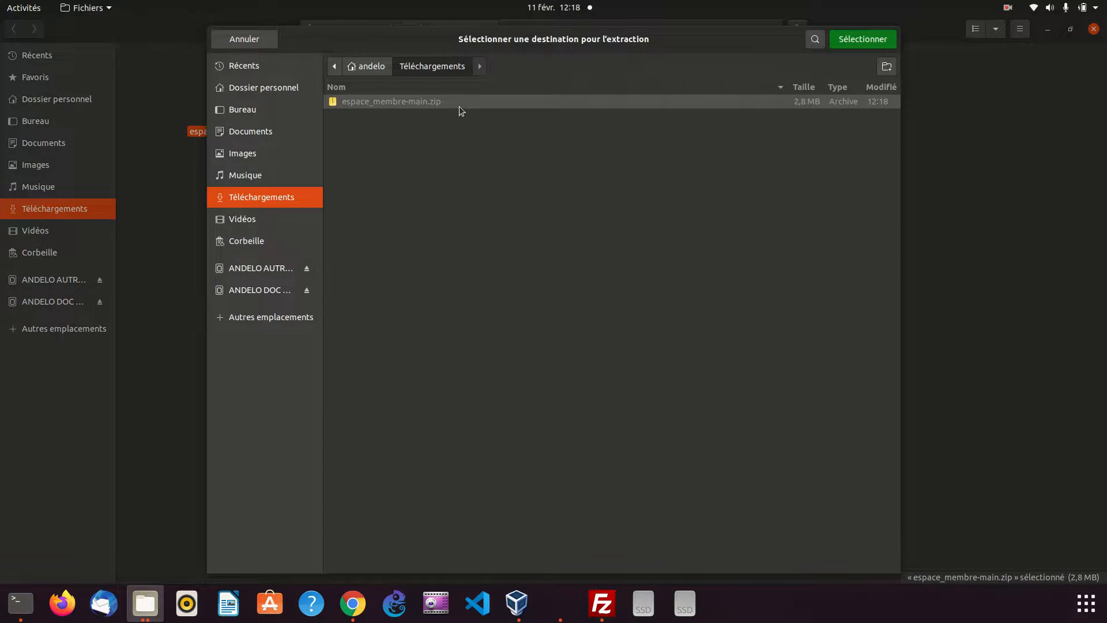
{"action": "left_click", "coordinate": [865, 42]}
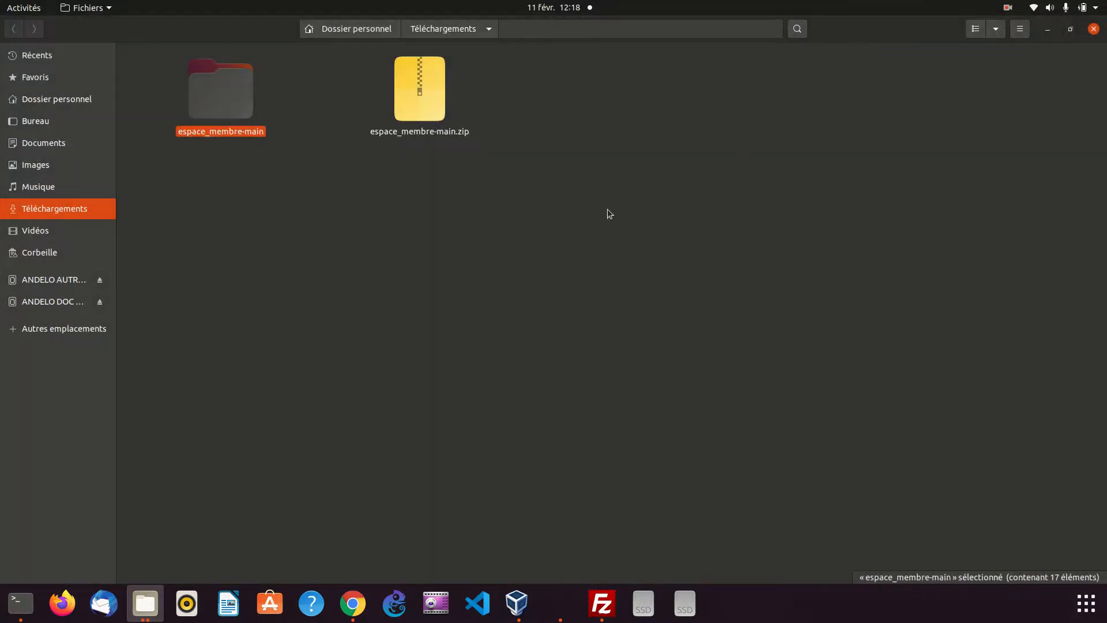
Open the extracted espace_membre-main folder and look through its files and subfolders
{"action": "left_click", "coordinate": [421, 218]}
{"action": "left_click", "coordinate": [206, 94]}
{"action": "double_click", "coordinate": [206, 95]}
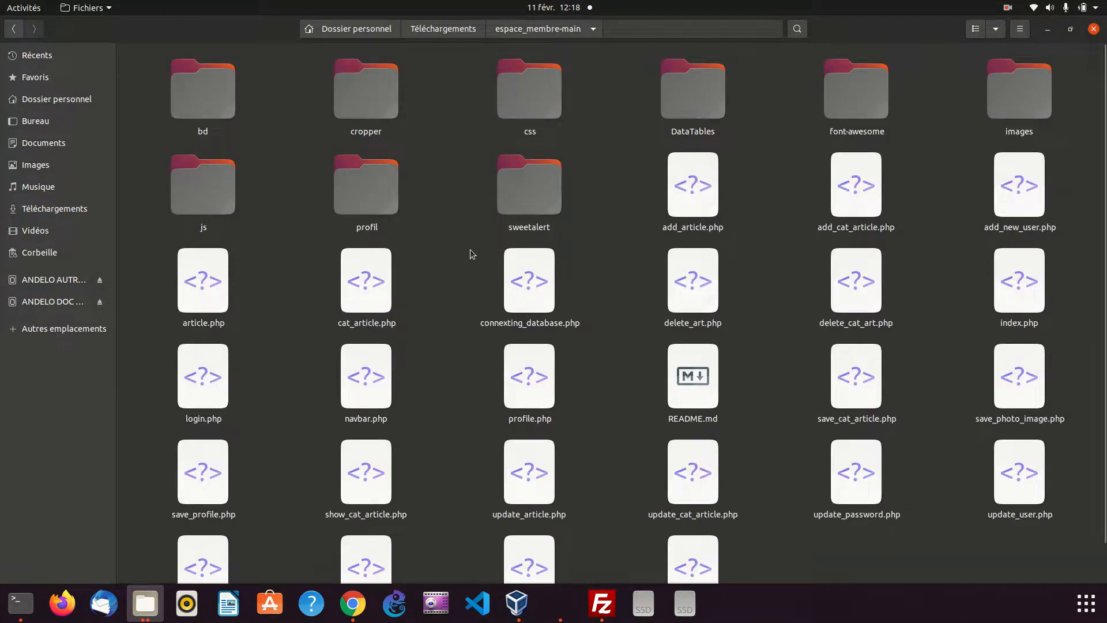
{"action": "scroll", "coordinate": [469, 265], "scroll_direction": "down", "scroll_amount": 2}
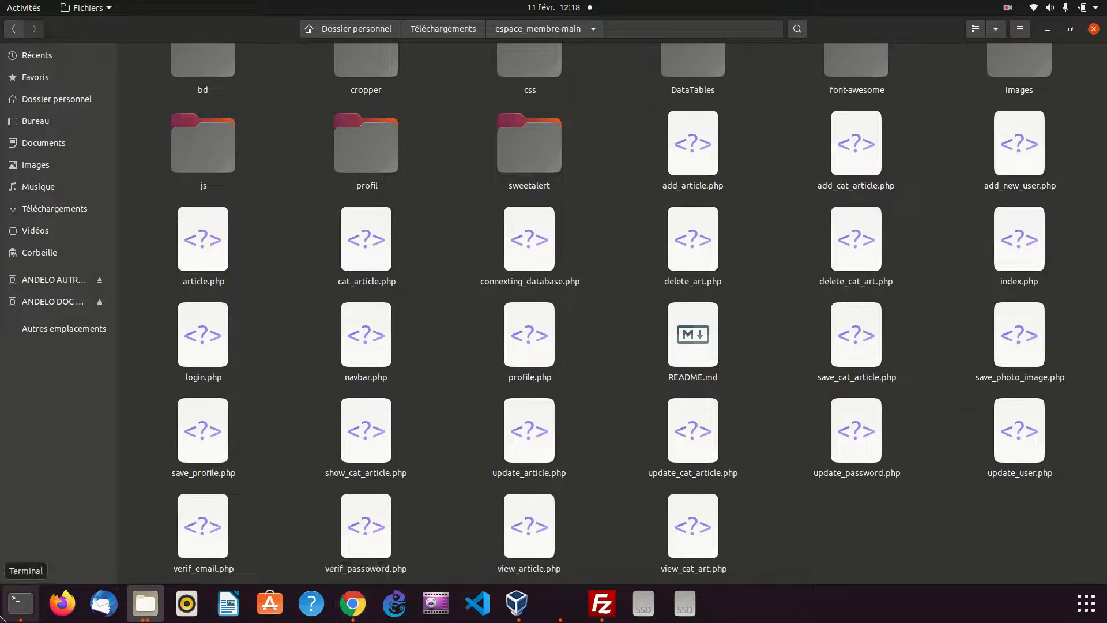
Switch to the terminal and check the public_html path in the last nano command
{"action": "left_click", "coordinate": [20, 603]}
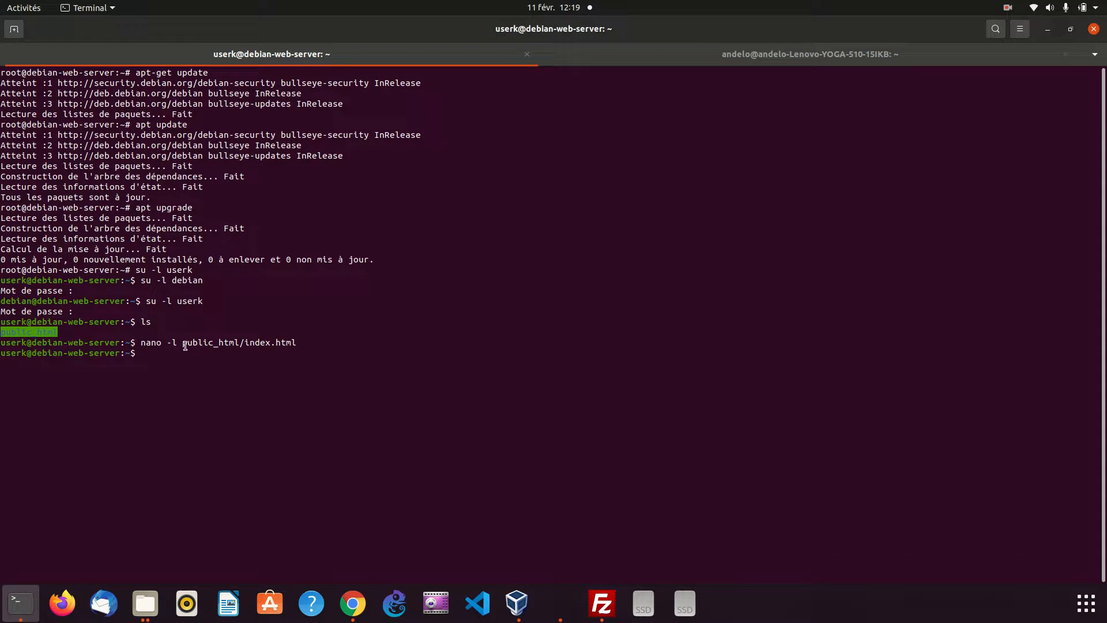
{"action": "left_click_drag", "start_coordinate": [182, 344], "coordinate": [198, 344]}
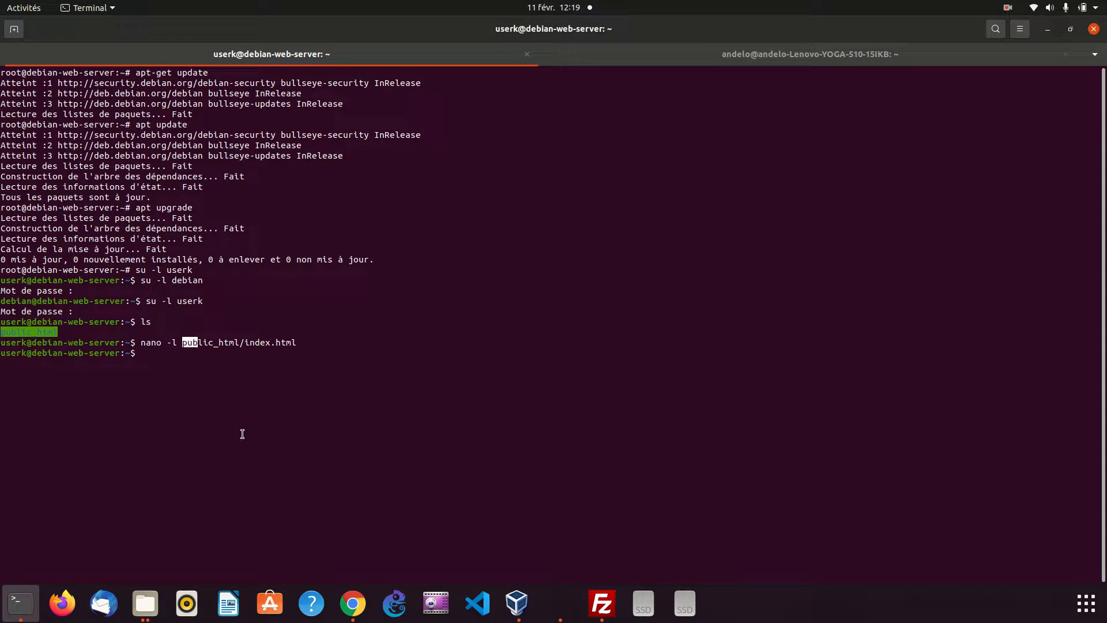
{"action": "left_click", "coordinate": [1049, 30]}
{"action": "scroll", "coordinate": [411, 277], "scroll_direction": "up", "scroll_amount": 1}
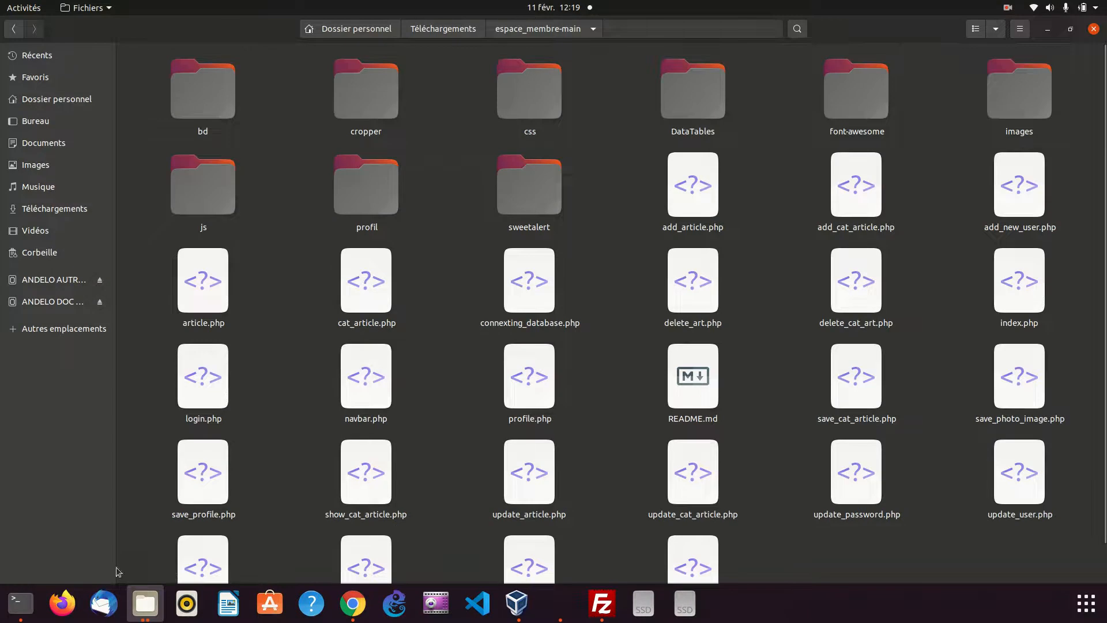
{"action": "left_click", "coordinate": [16, 608]}
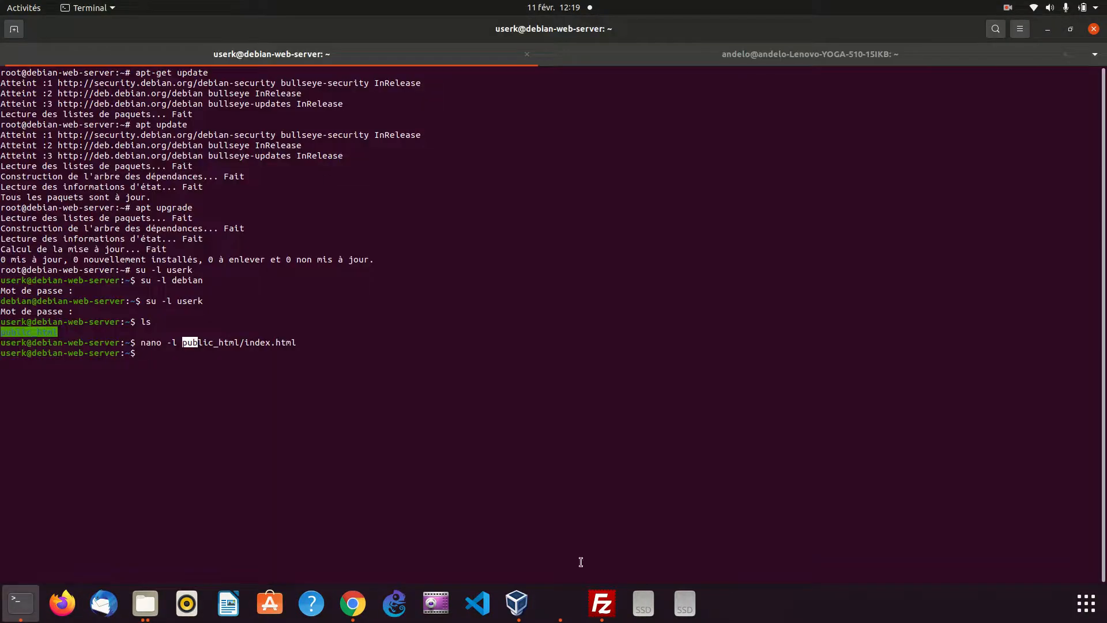
Look at FileZilla's local folder tree, and return the file manager to the Téléchargements folder
{"action": "left_click", "coordinate": [601, 603]}
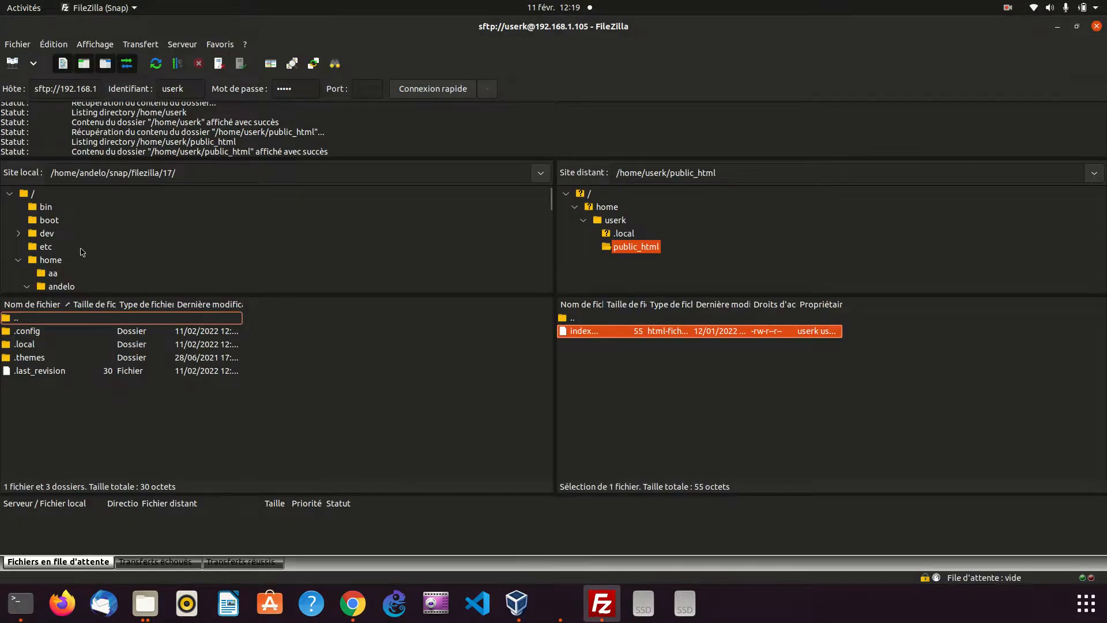
{"action": "scroll", "coordinate": [83, 253], "scroll_direction": "down", "scroll_amount": 3}
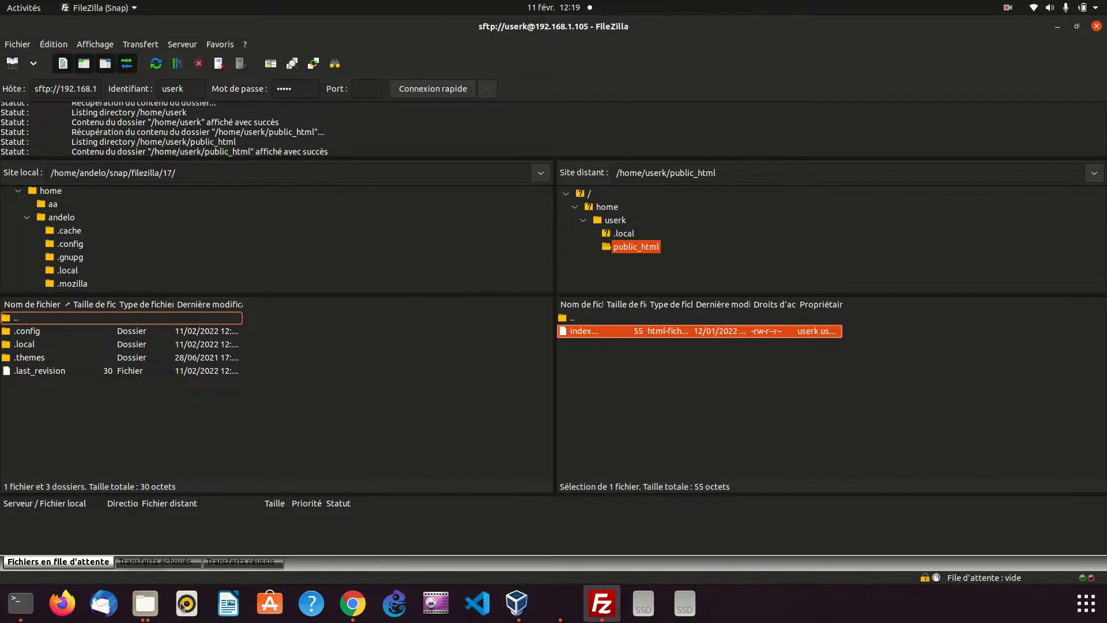
{"action": "left_click", "coordinate": [132, 605]}
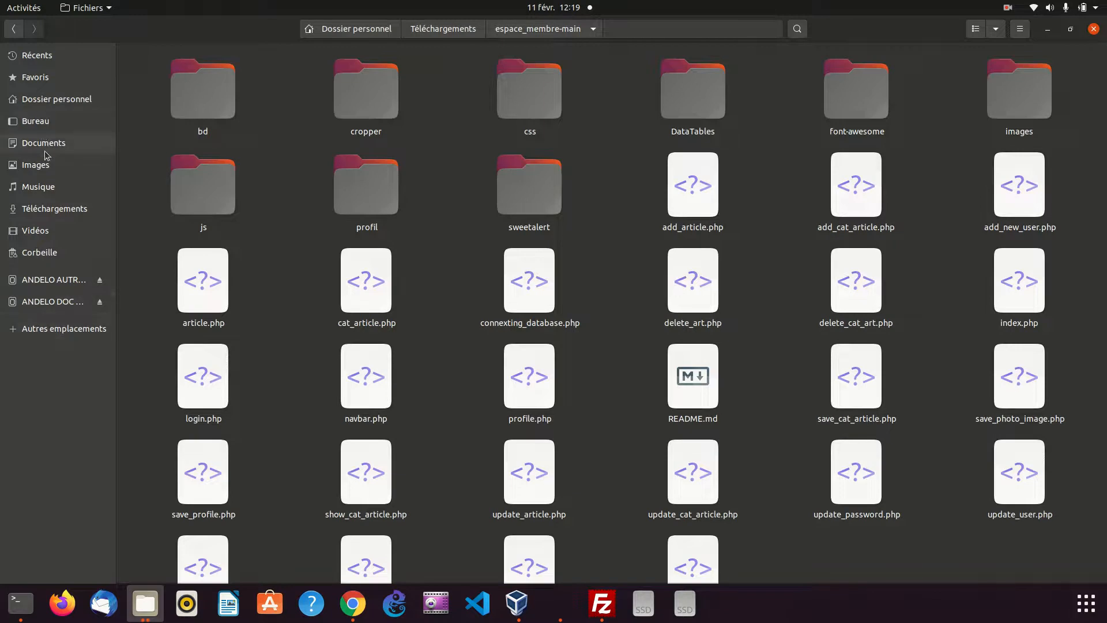
{"action": "left_click", "coordinate": [49, 211]}
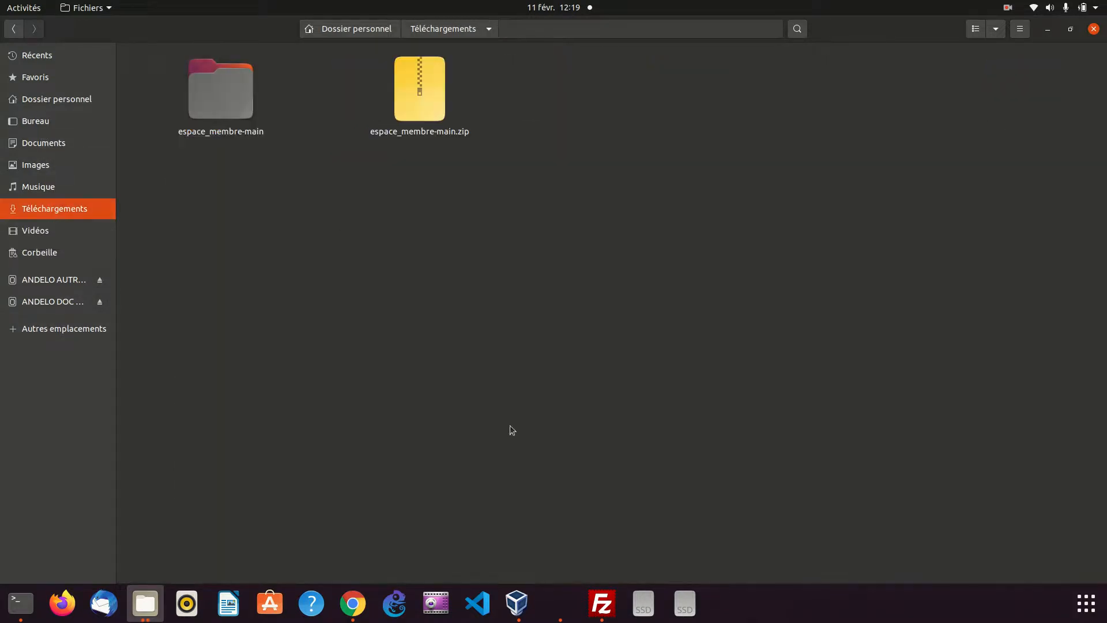
Switch to FileZilla and browse the local site to espace_membre-main inside the home directory's Téléchargements folder
{"action": "left_click", "coordinate": [602, 604]}
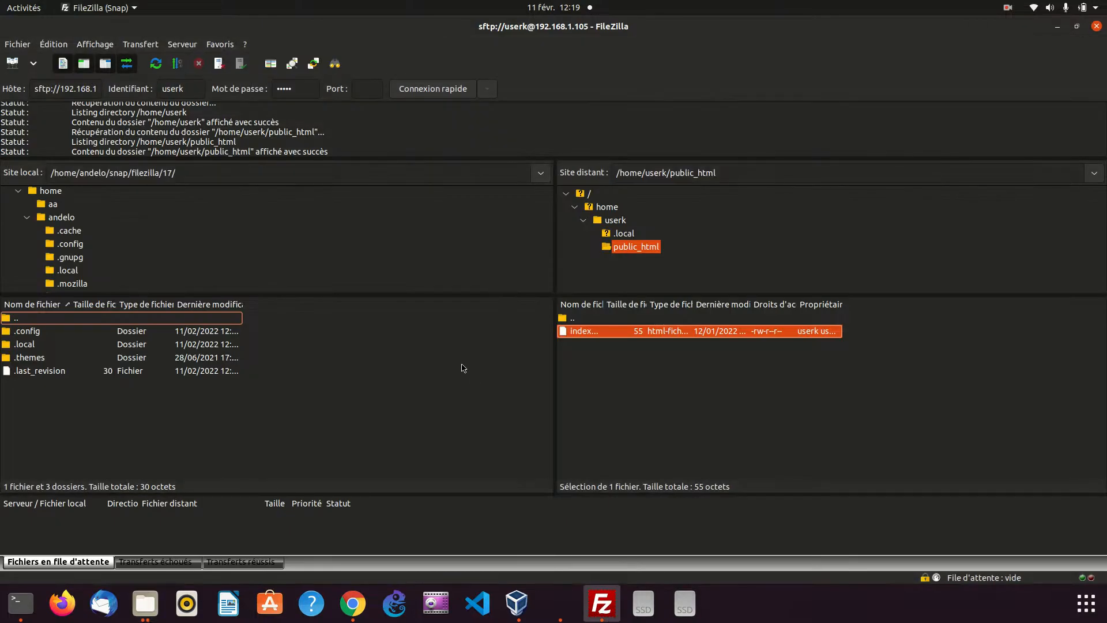
{"action": "scroll", "coordinate": [74, 250], "scroll_direction": "up", "scroll_amount": 3}
{"action": "scroll", "coordinate": [74, 244], "scroll_direction": "down", "scroll_amount": 1}
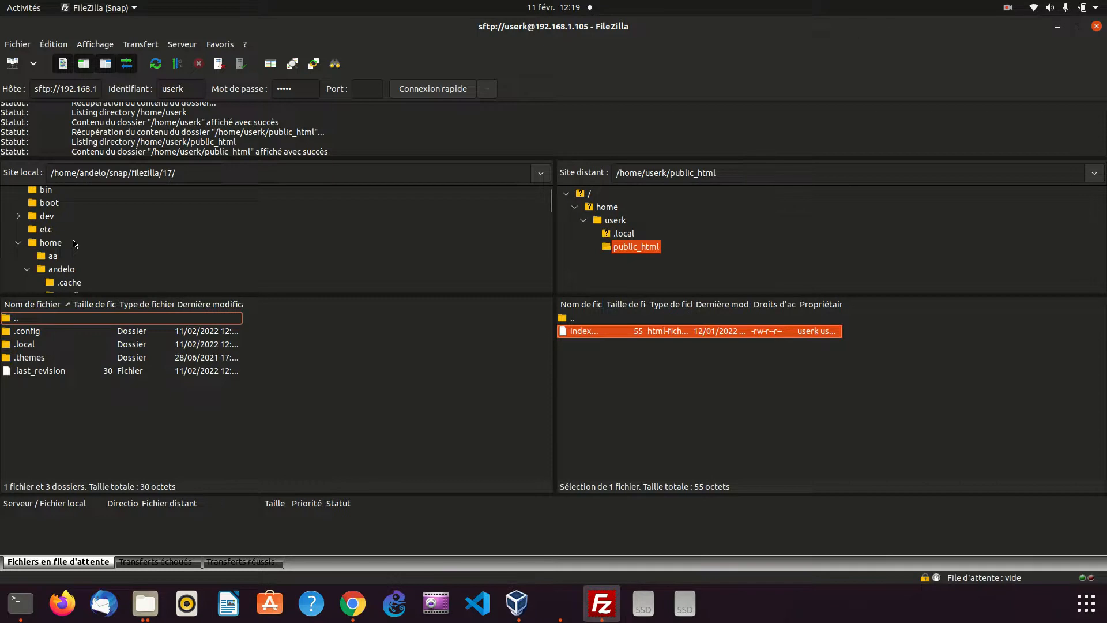
{"action": "scroll", "coordinate": [74, 244], "scroll_direction": "down", "scroll_amount": 1}
{"action": "left_click", "coordinate": [26, 252]}
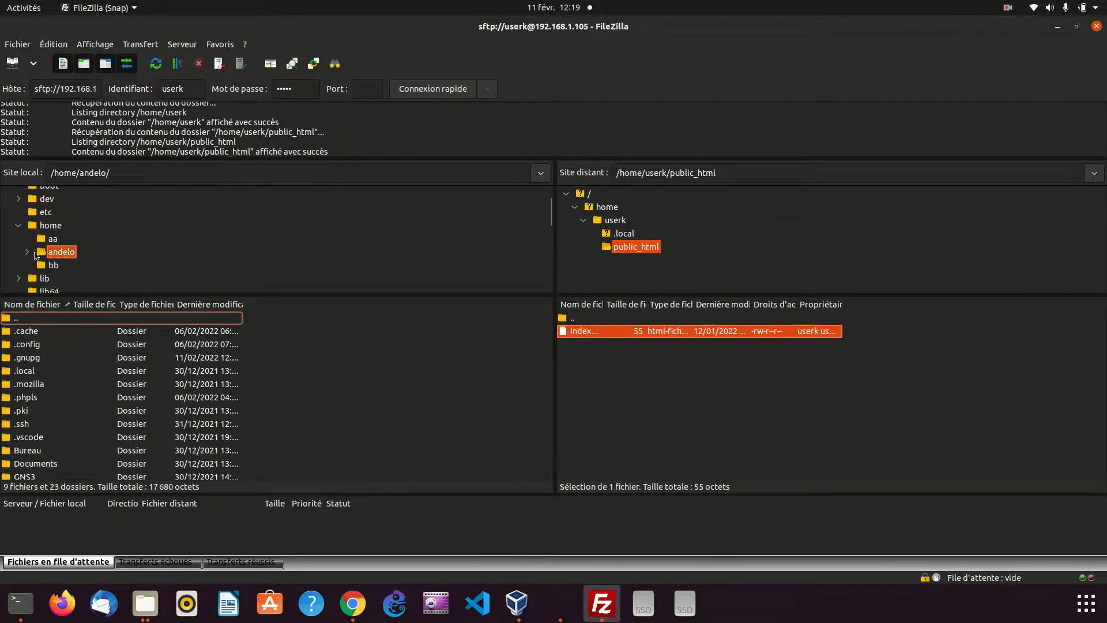
{"action": "left_click", "coordinate": [27, 252]}
{"action": "scroll", "coordinate": [51, 263], "scroll_direction": "down", "scroll_amount": 5}
{"action": "scroll", "coordinate": [51, 263], "scroll_direction": "down", "scroll_amount": 2}
{"action": "scroll", "coordinate": [51, 263], "scroll_direction": "down", "scroll_amount": 2}
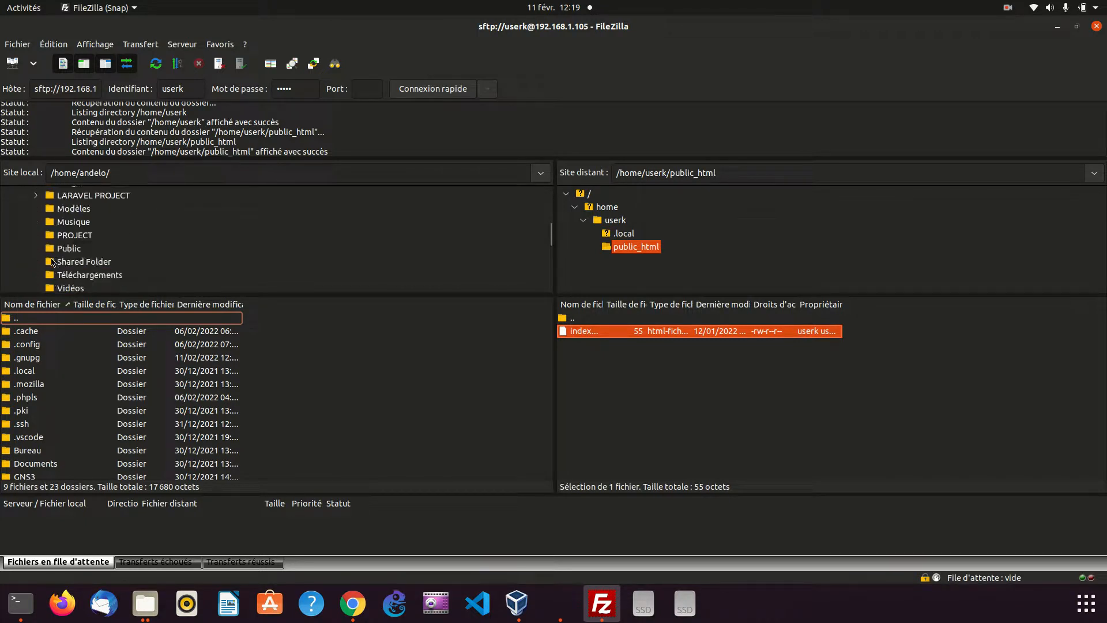
{"action": "left_click", "coordinate": [56, 259]}
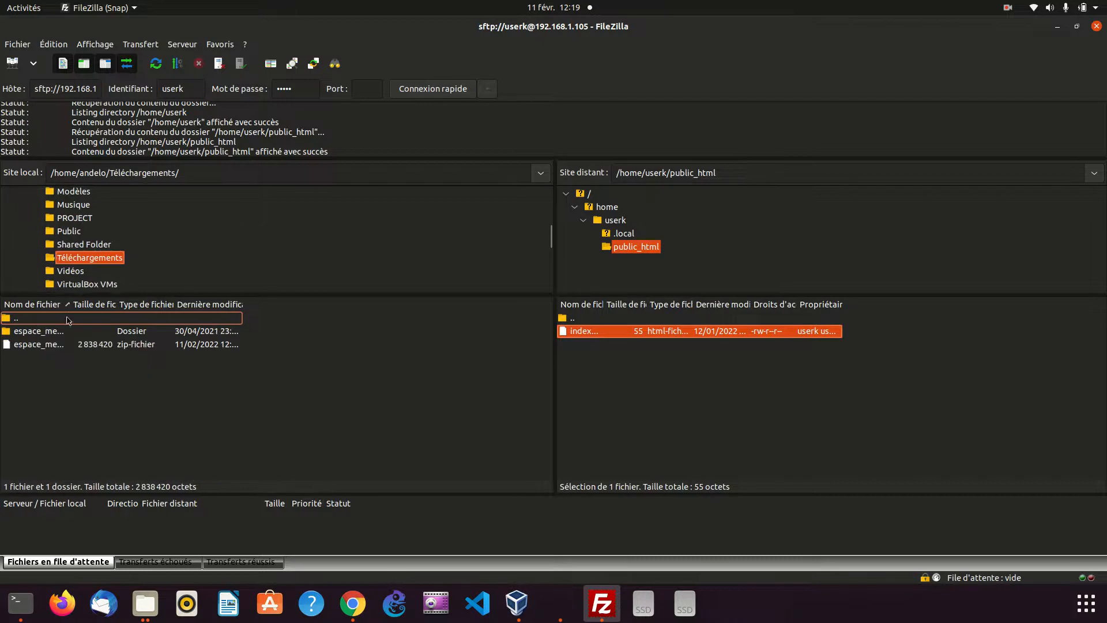
{"action": "left_click", "coordinate": [49, 332]}
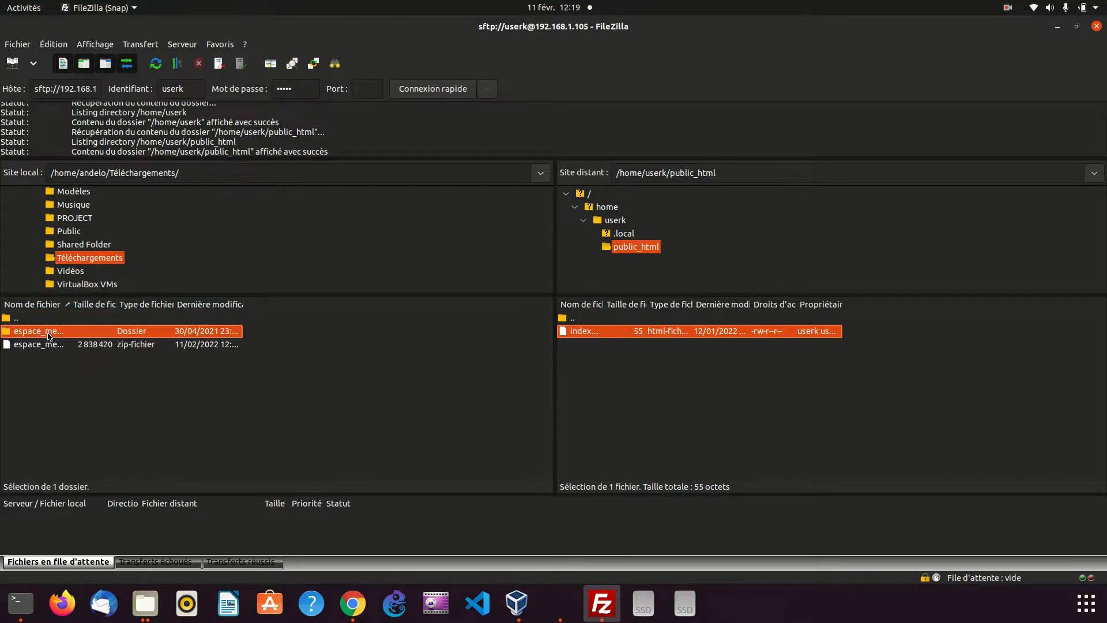
{"action": "double_click", "coordinate": [49, 335]}
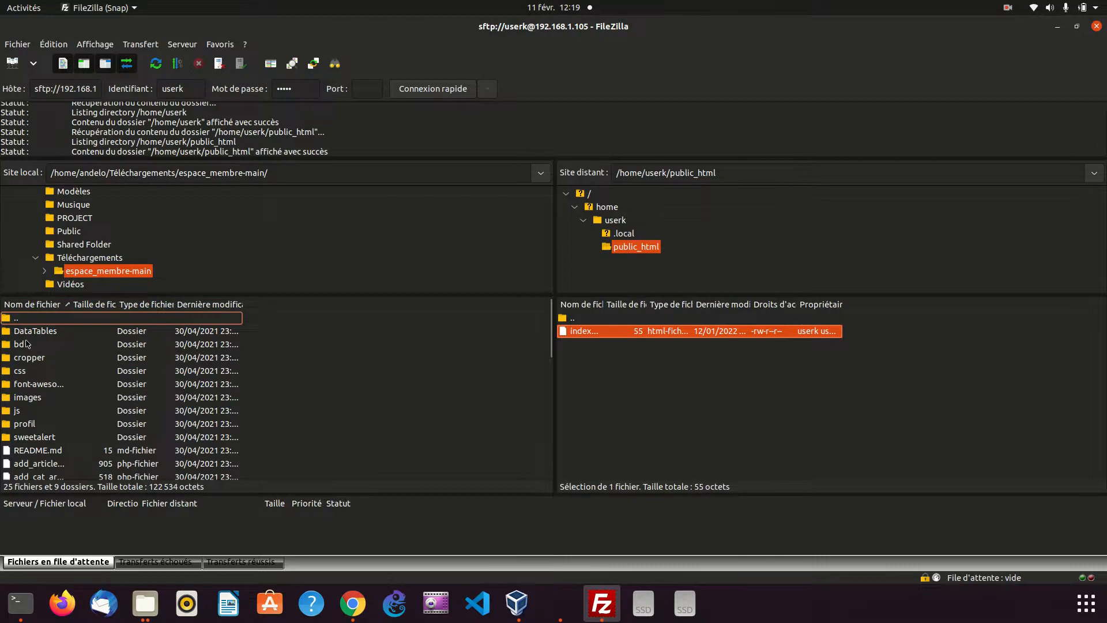
Open espace_membre-main in the file manager to compare its contents with FileZilla's local listing
{"action": "left_click", "coordinate": [144, 605]}
{"action": "double_click", "coordinate": [190, 87]}
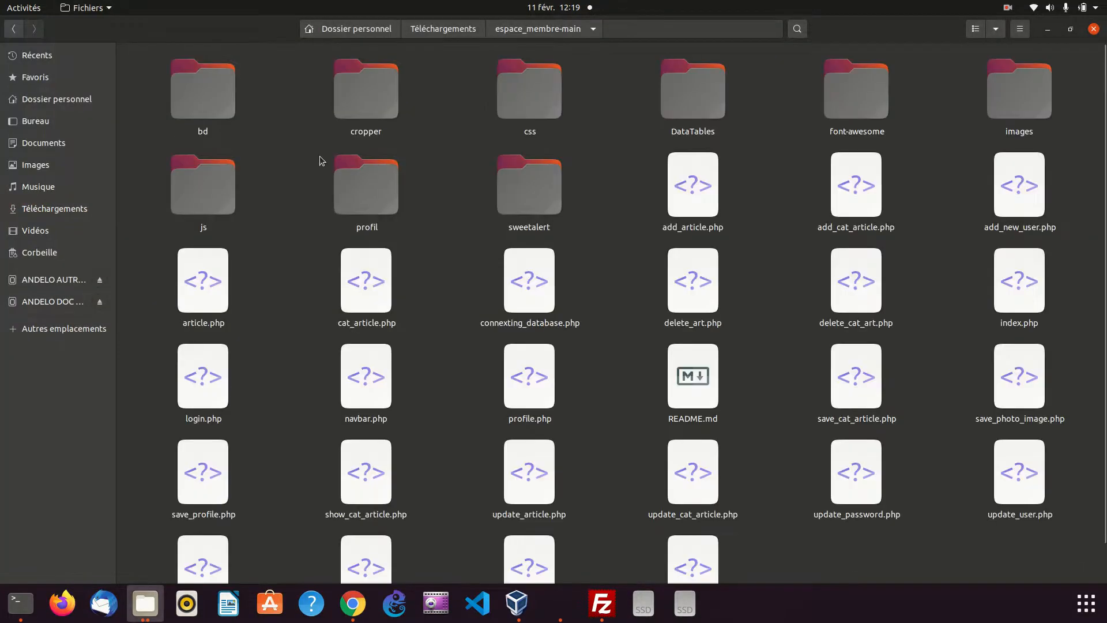
{"action": "left_click", "coordinate": [1048, 29]}
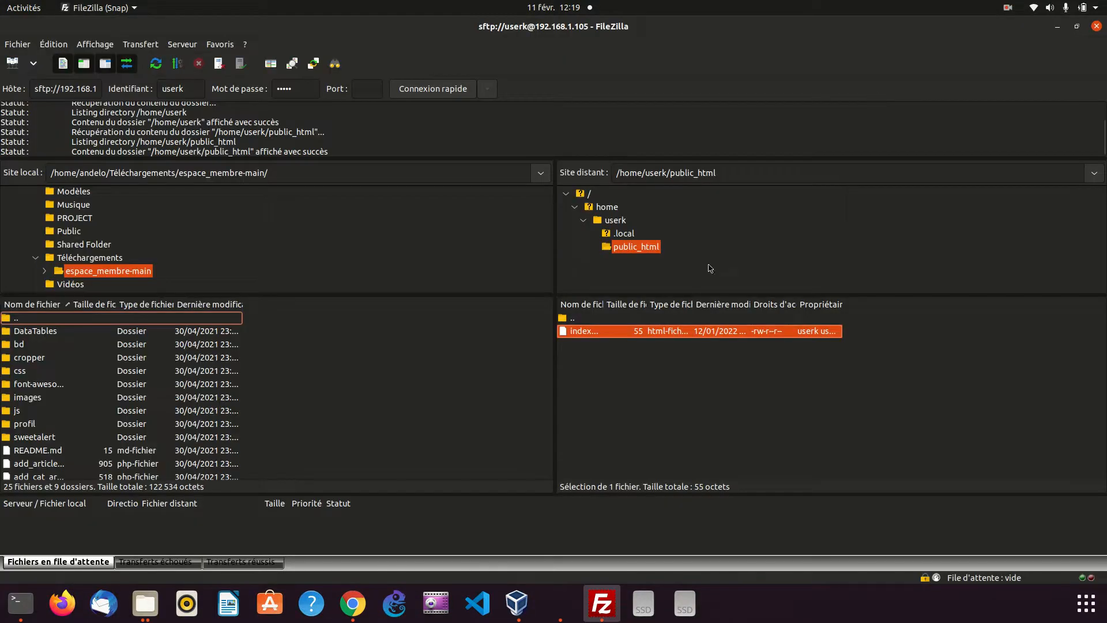
Delete the index.html file from the server's /home/userk/public_html folder
{"action": "left_click", "coordinate": [678, 376]}
{"action": "left_click", "coordinate": [612, 338]}
{"action": "right_click", "coordinate": [612, 338]}
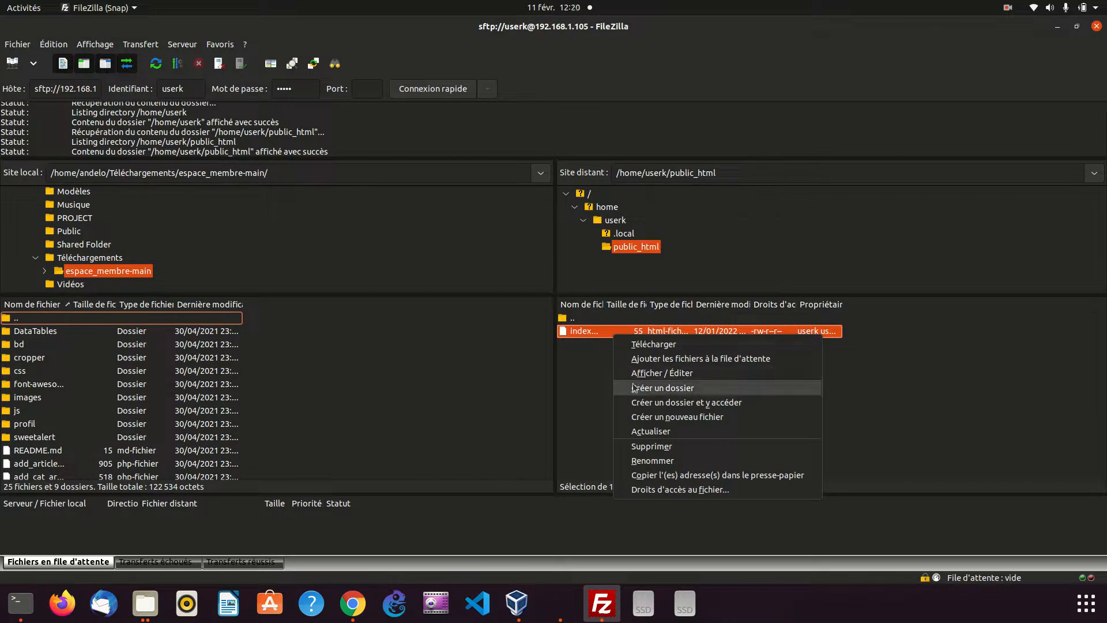
{"action": "left_click", "coordinate": [669, 446]}
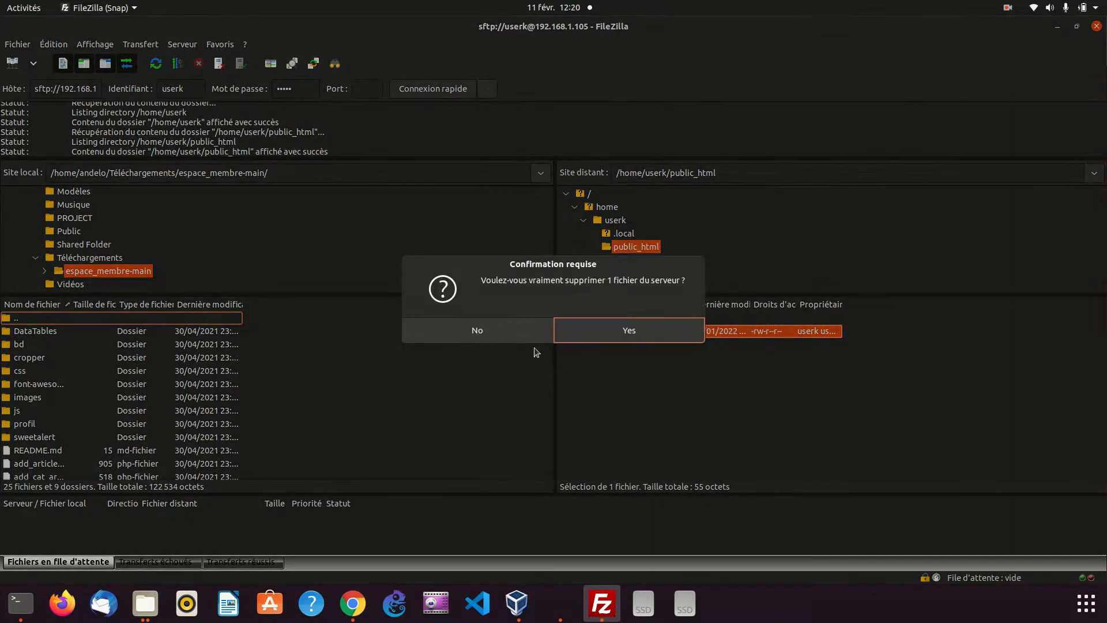
{"action": "left_click", "coordinate": [655, 326]}
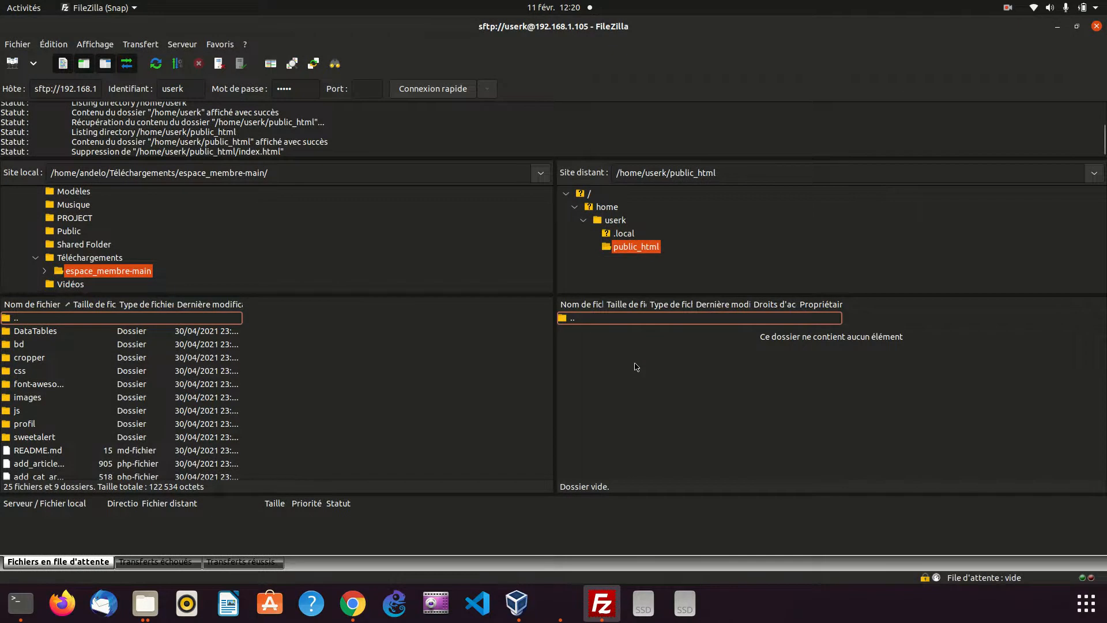
Switch to Chrome and reload userk.loc to check the site without its index page
{"action": "left_click", "coordinate": [353, 603]}
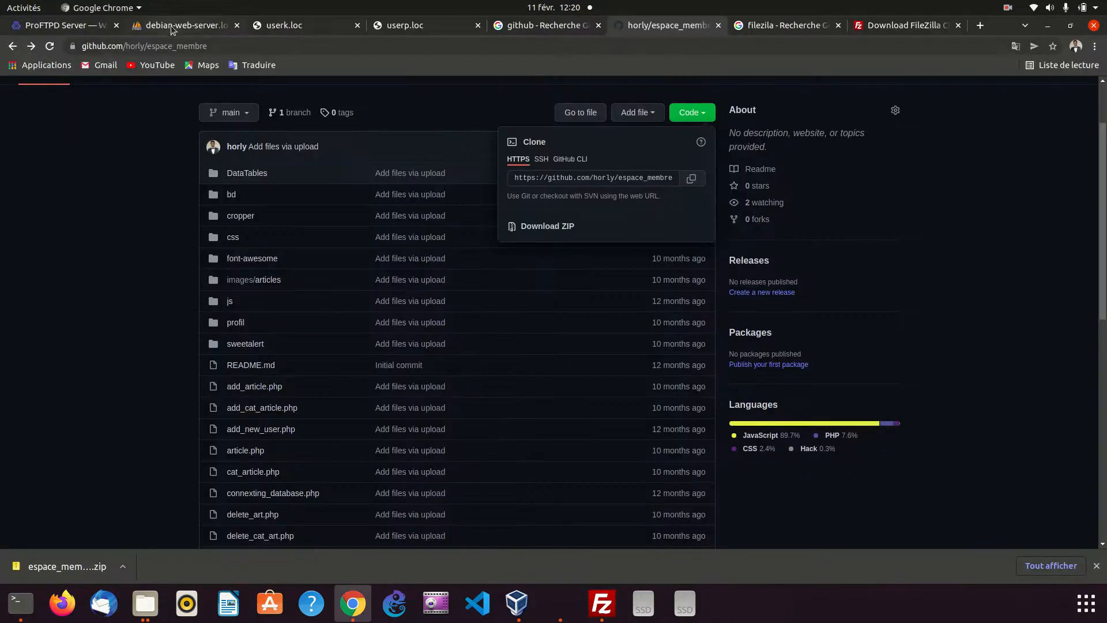
{"action": "left_click", "coordinate": [317, 29]}
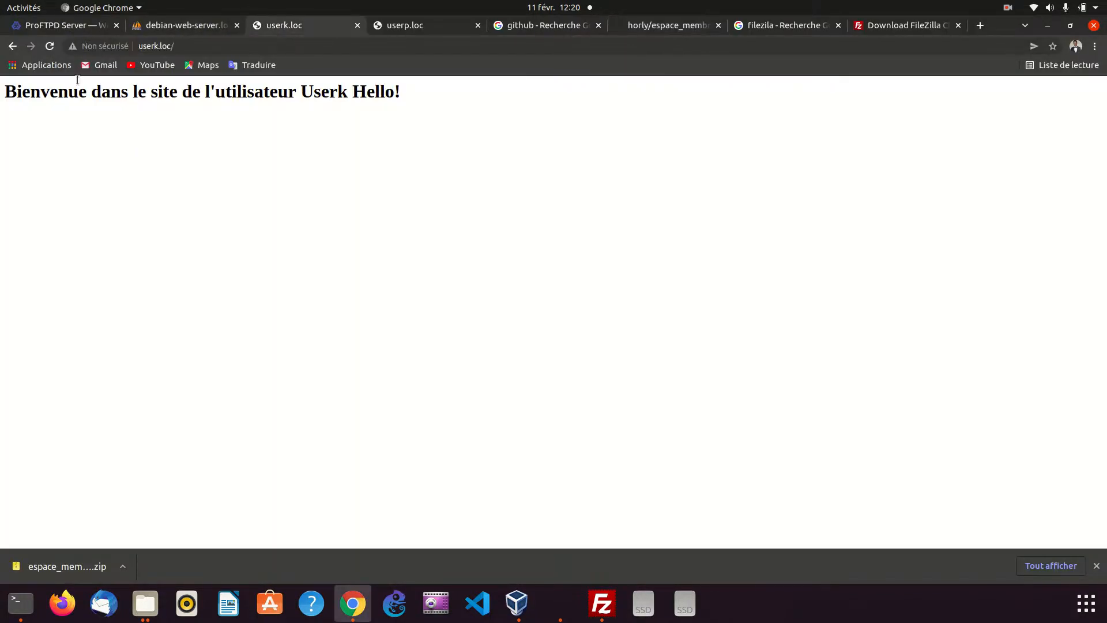
{"action": "left_click", "coordinate": [51, 48]}
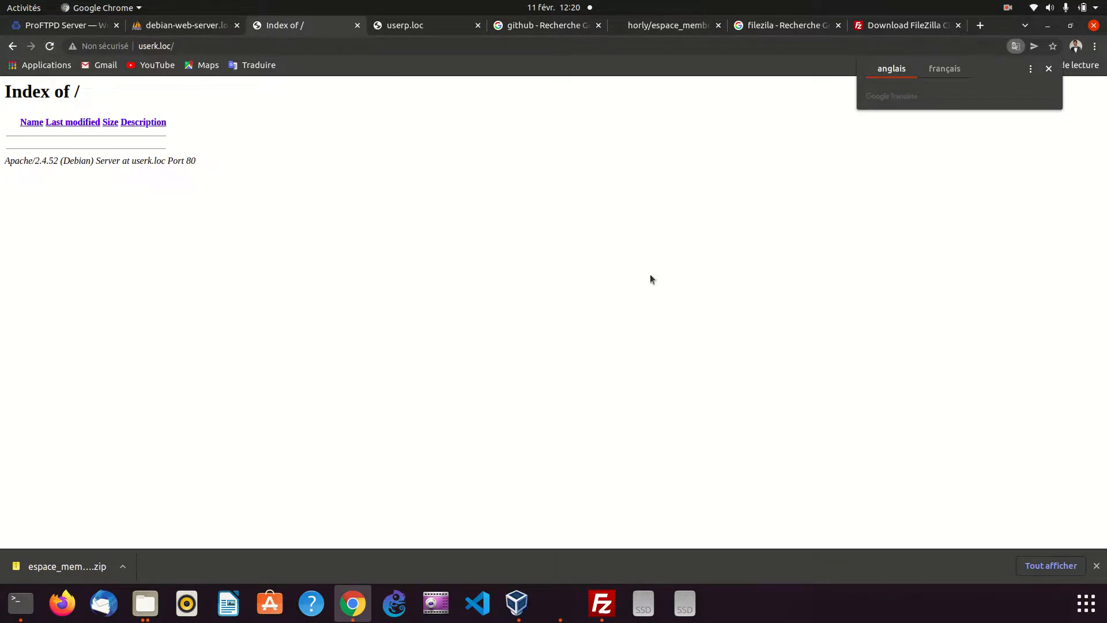
{"action": "left_click", "coordinate": [1050, 27]}
Upload all files and folders of espace_membre-main to the server's /home/userk/public_html folder in FileZilla
{"action": "left_click", "coordinate": [29, 333]}
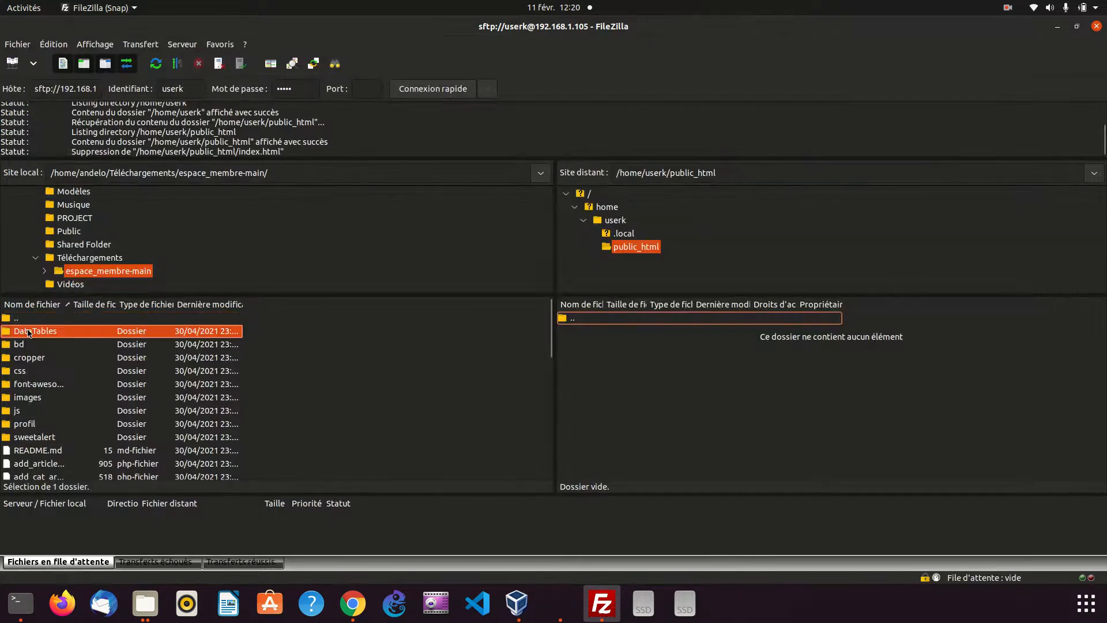
{"action": "key", "text": "ctrl+a"}
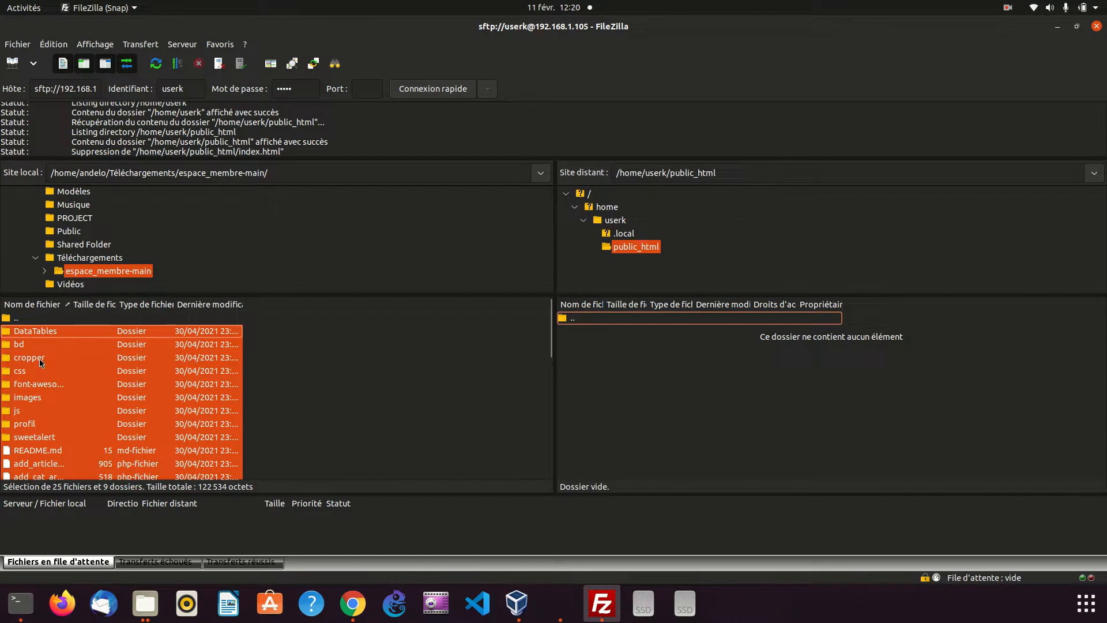
{"action": "left_click_drag", "start_coordinate": [14, 358], "coordinate": [249, 362]}
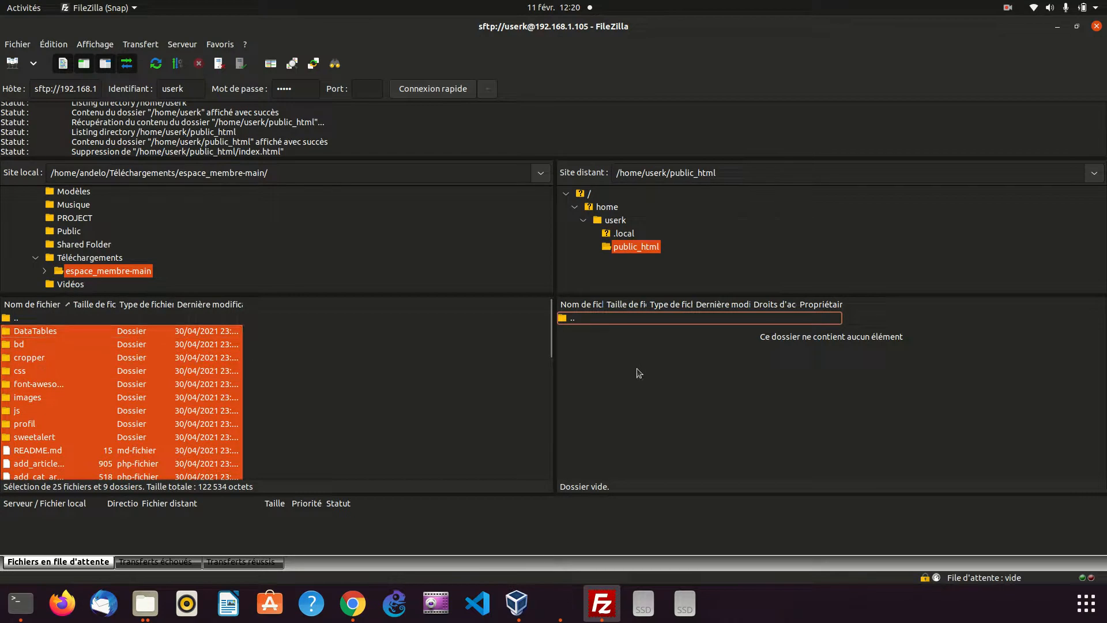
{"action": "left_click_drag", "start_coordinate": [631, 366], "coordinate": [631, 366]}
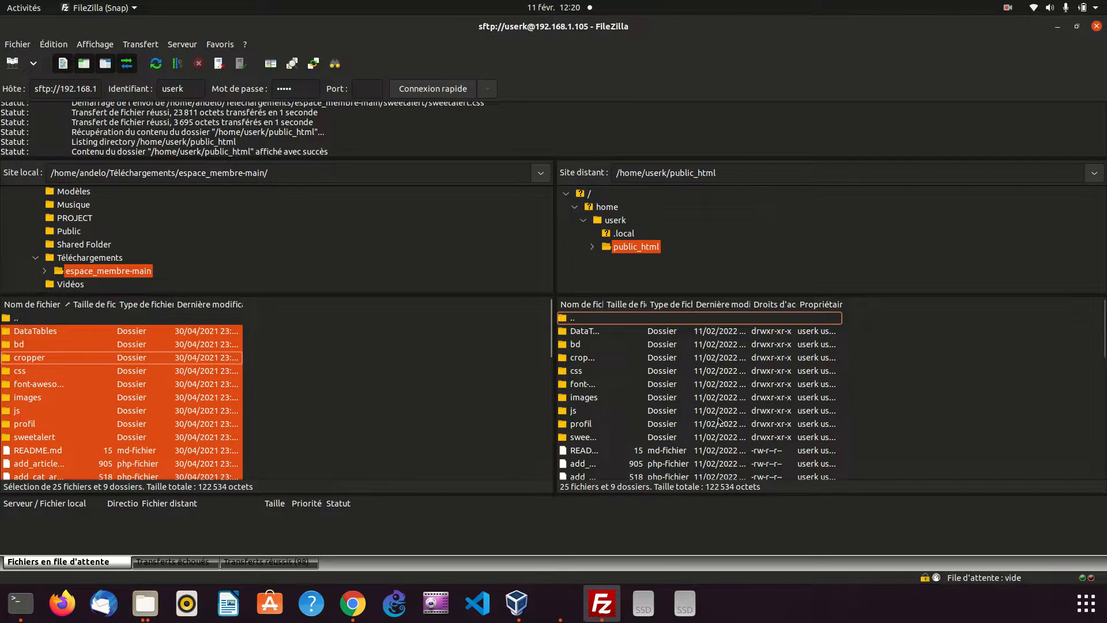
Review the uploaded files in public_html and check the lists of failed and successful transfers
{"action": "scroll", "coordinate": [718, 423], "scroll_direction": "down", "scroll_amount": 7}
{"action": "scroll", "coordinate": [718, 423], "scroll_direction": "down", "scroll_amount": 2}
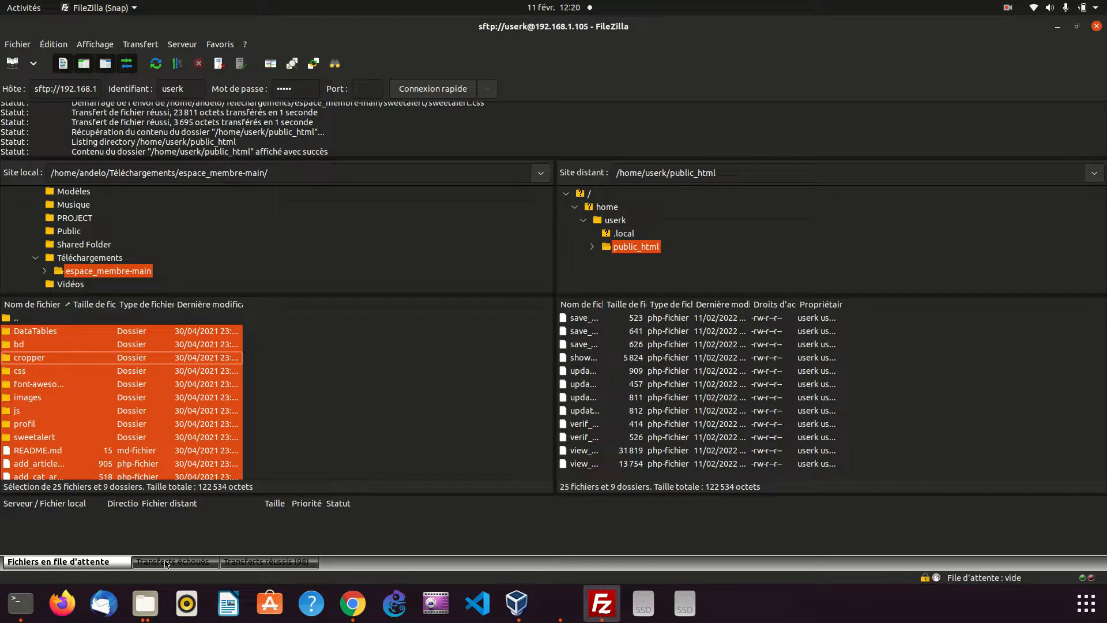
{"action": "left_click", "coordinate": [166, 563]}
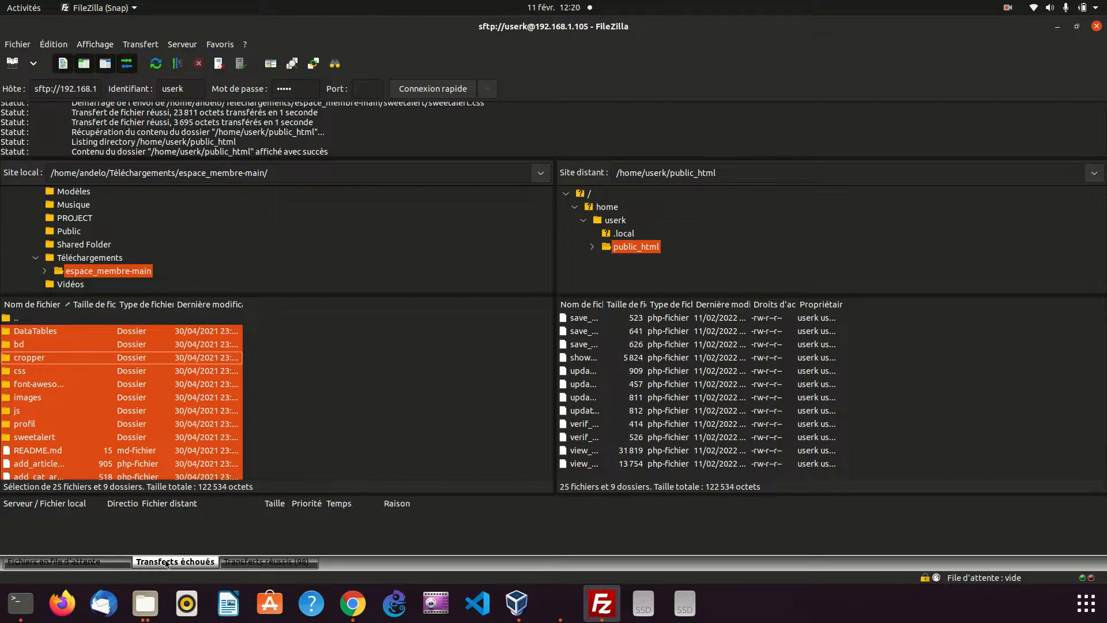
{"action": "left_click", "coordinate": [243, 563]}
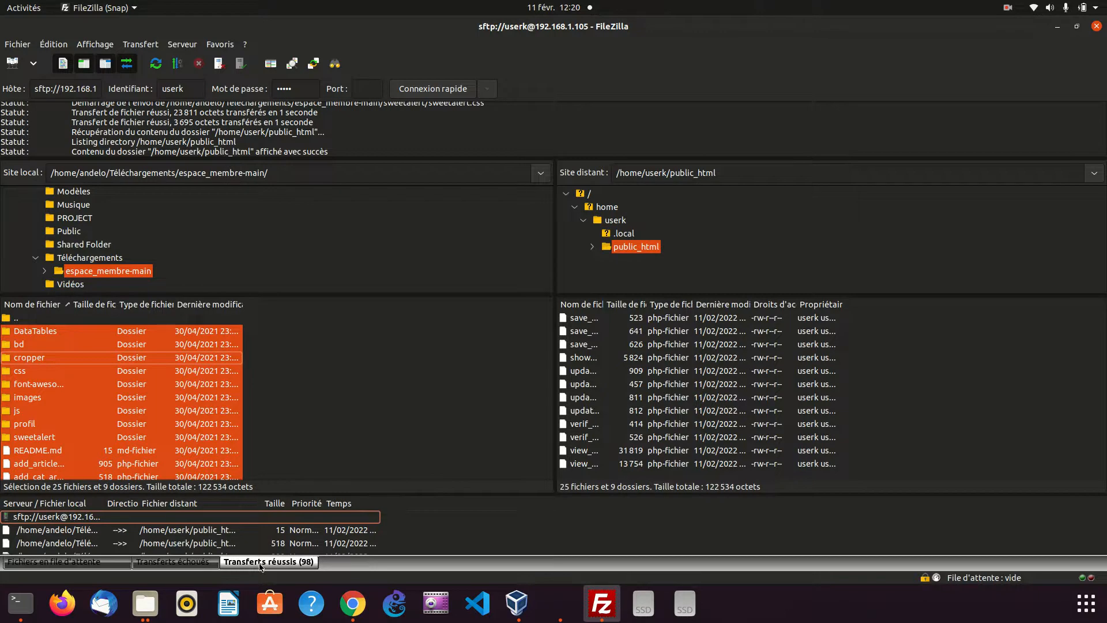
Switch to Chrome, reload userk.loc to check the uploaded site, and dismiss the translation prompt and downloads bar
{"action": "scroll", "coordinate": [813, 355], "scroll_direction": "up", "scroll_amount": 5}
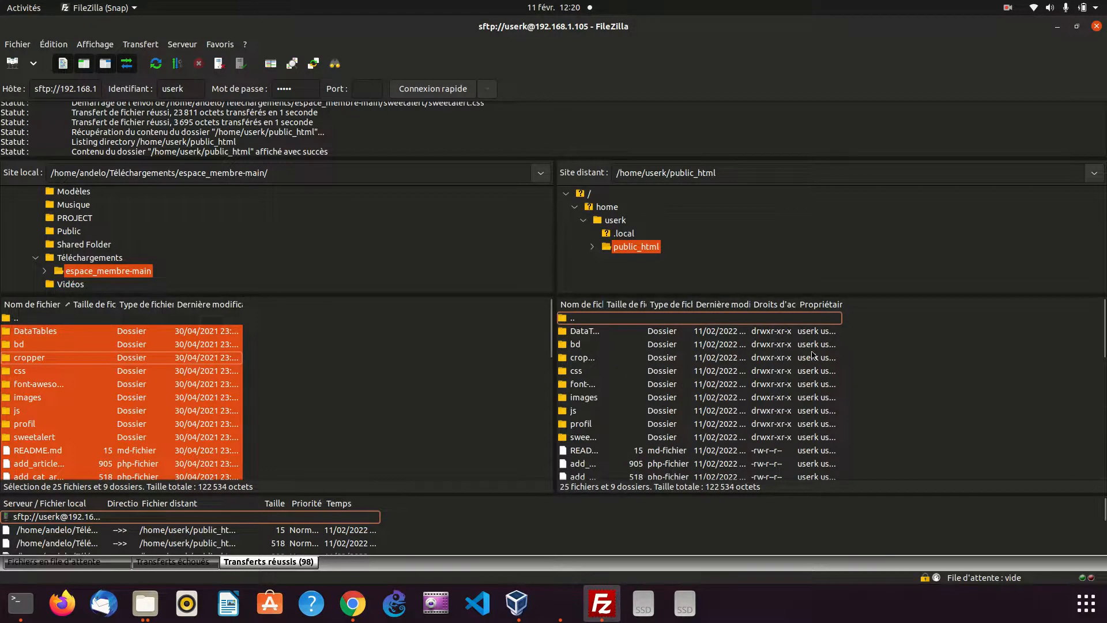
{"action": "scroll", "coordinate": [813, 354], "scroll_direction": "down", "scroll_amount": 2}
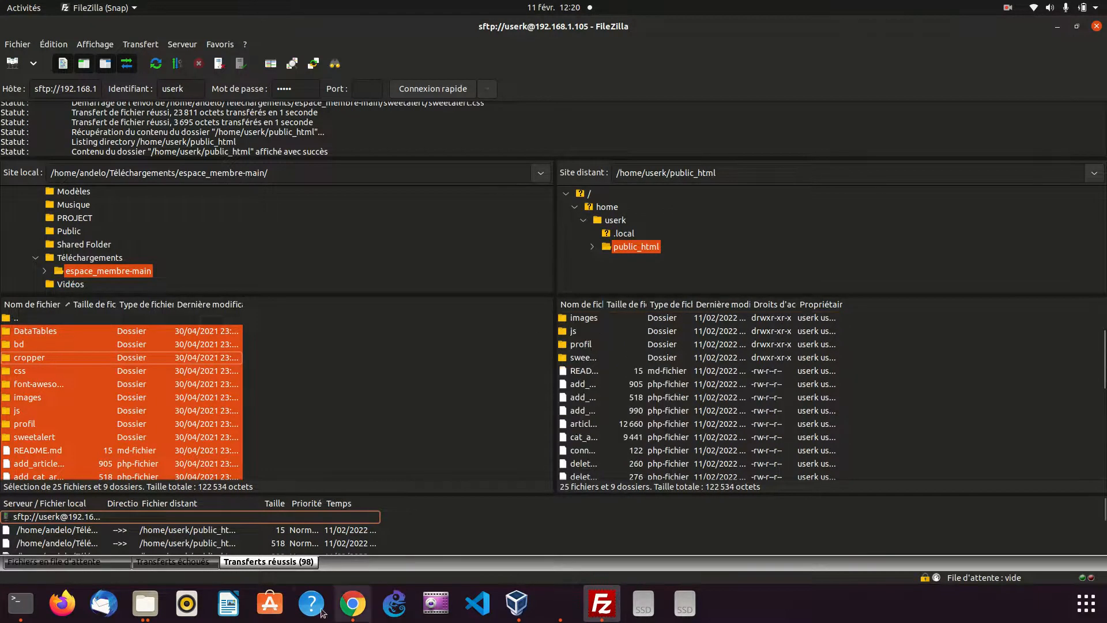
{"action": "left_click", "coordinate": [350, 609]}
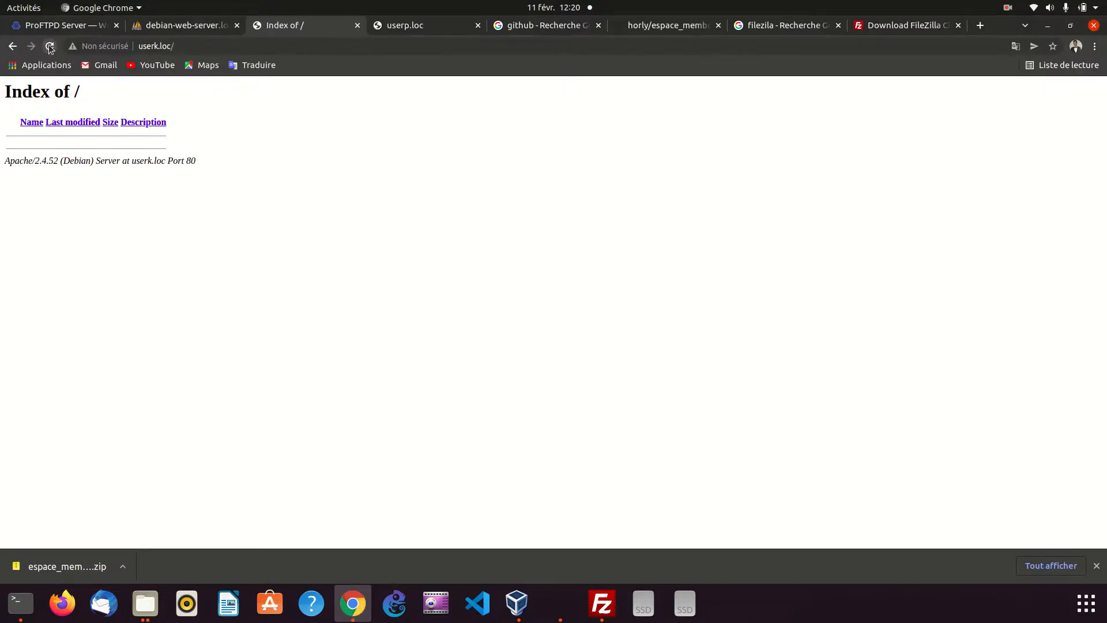
{"action": "left_click", "coordinate": [49, 46]}
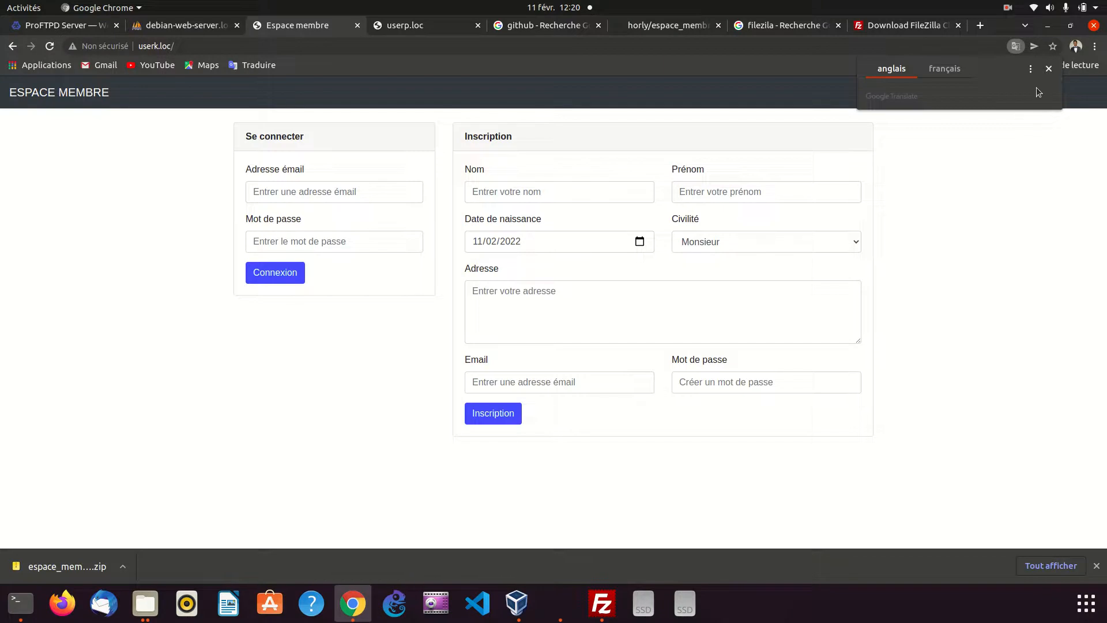
{"action": "left_click", "coordinate": [1049, 69]}
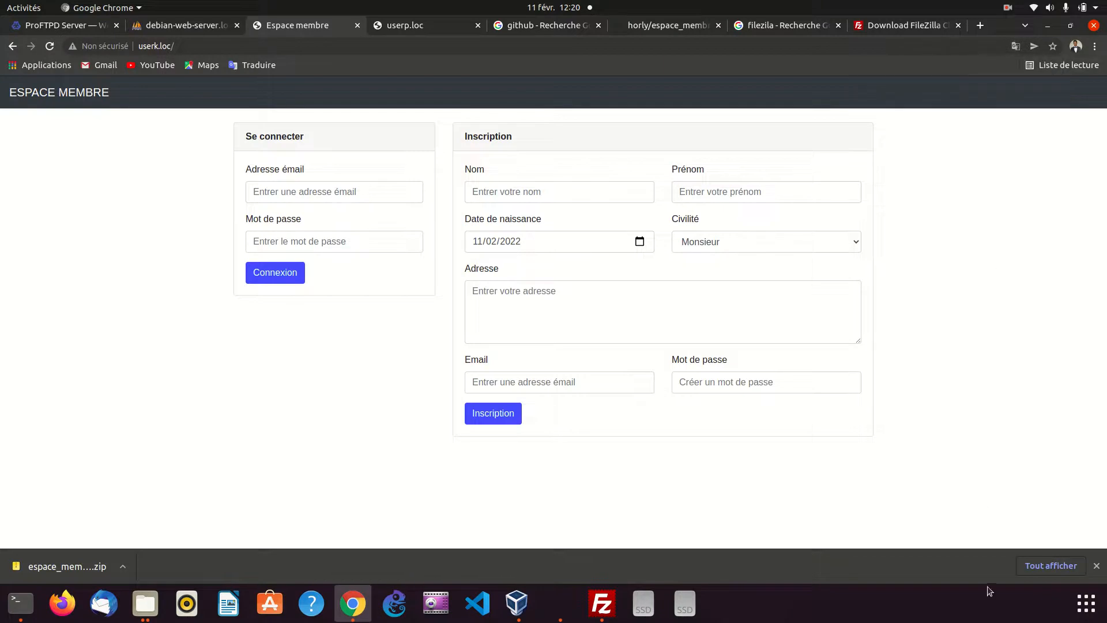
{"action": "left_click", "coordinate": [1095, 566]}
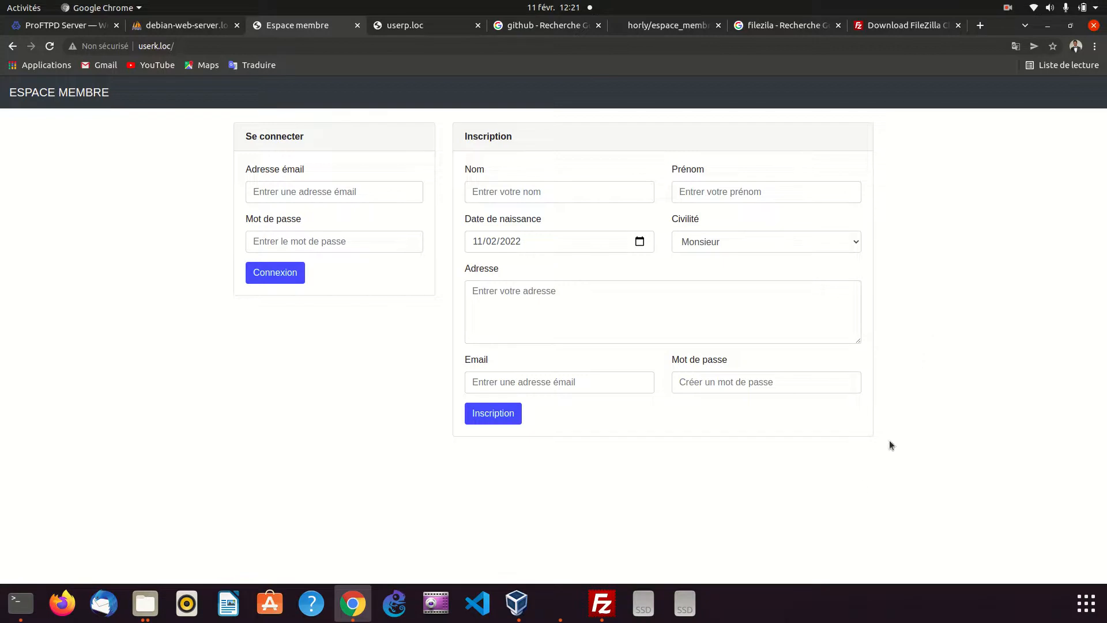
Switch to FileZilla and review the local files of espace_membre-main
{"action": "left_click", "coordinate": [600, 600]}
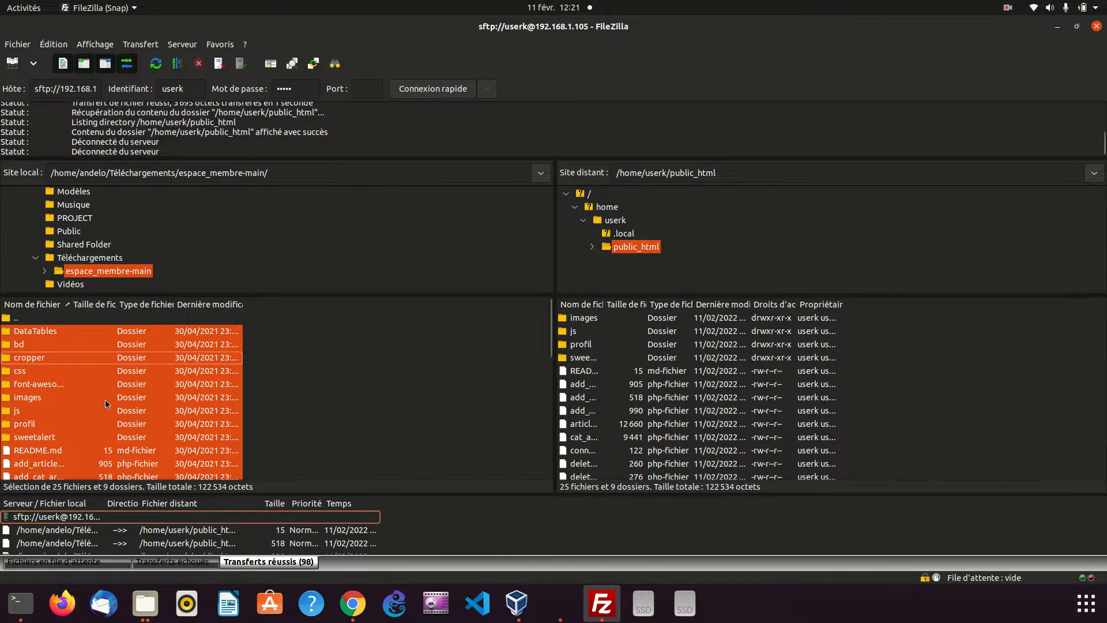
{"action": "scroll", "coordinate": [134, 394], "scroll_direction": "down", "scroll_amount": 5}
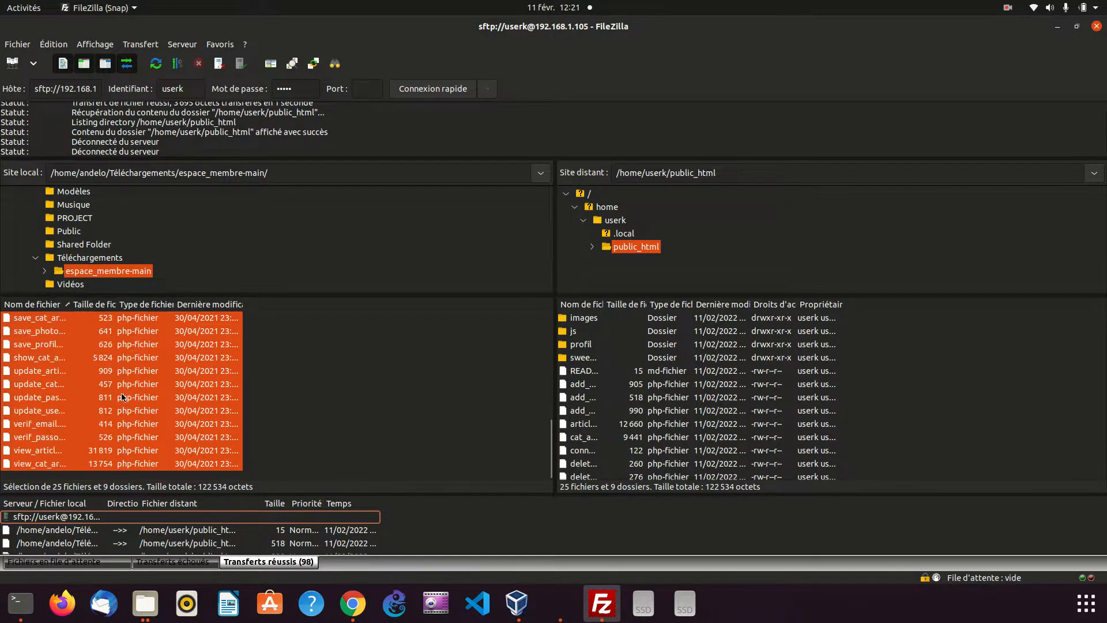
{"action": "scroll", "coordinate": [121, 396], "scroll_direction": "up", "scroll_amount": 2}
{"action": "scroll", "coordinate": [121, 396], "scroll_direction": "up", "scroll_amount": 3}
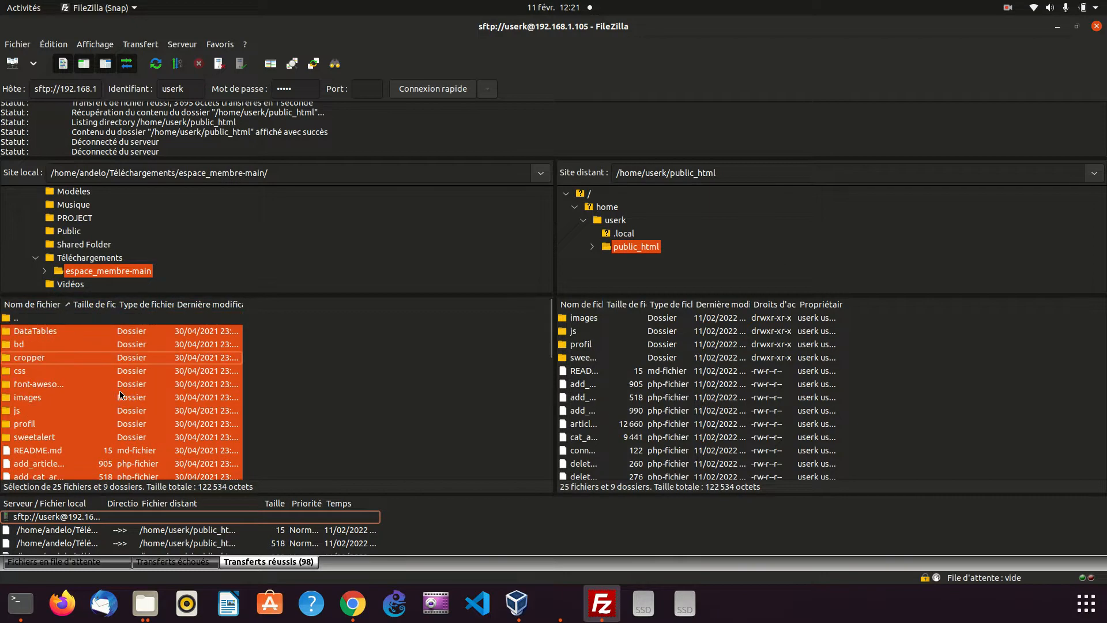
Return to the userk.loc page in Chrome and inspect the email suggestions of the login form without choosing one
{"action": "left_click", "coordinate": [345, 610]}
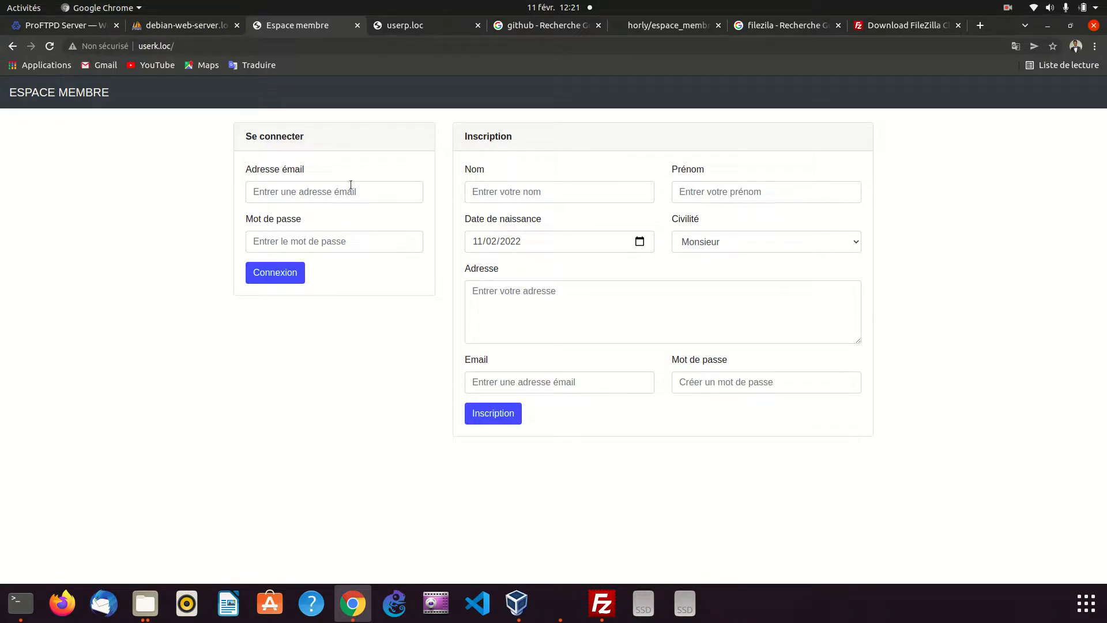
{"action": "left_click", "coordinate": [350, 184]}
{"action": "left_click", "coordinate": [102, 383]}
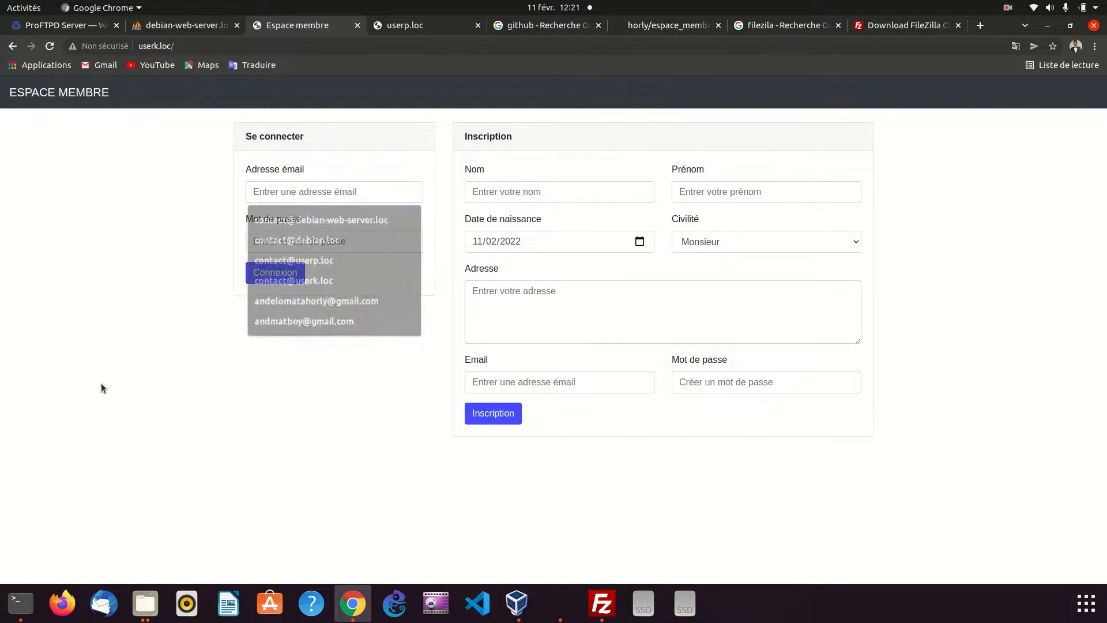
{"action": "left_click", "coordinate": [323, 191]}
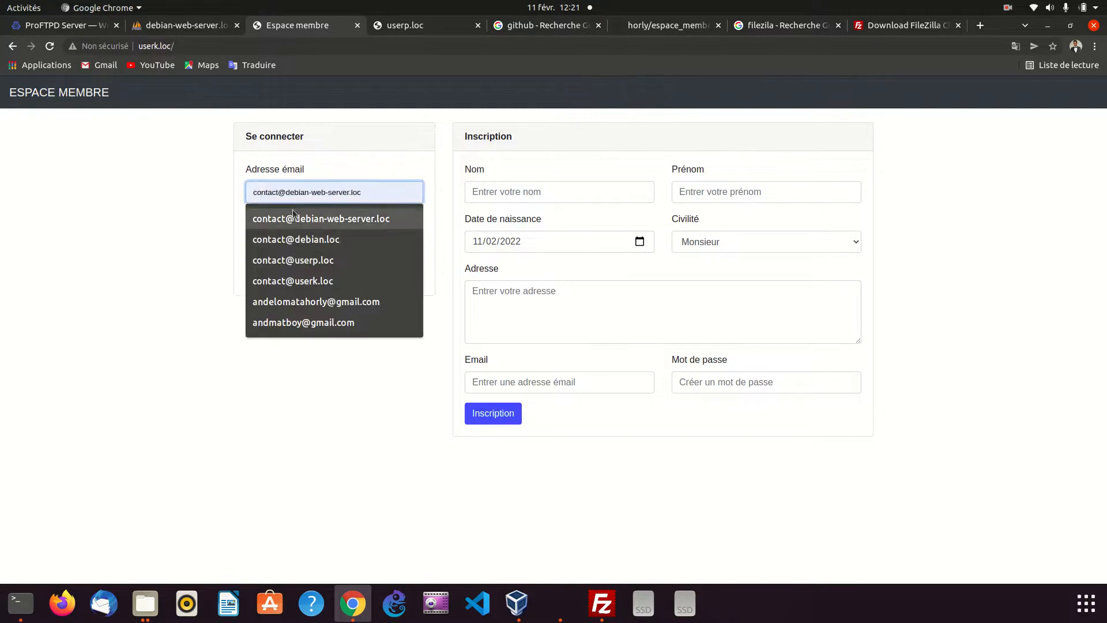
{"action": "left_click", "coordinate": [179, 240]}
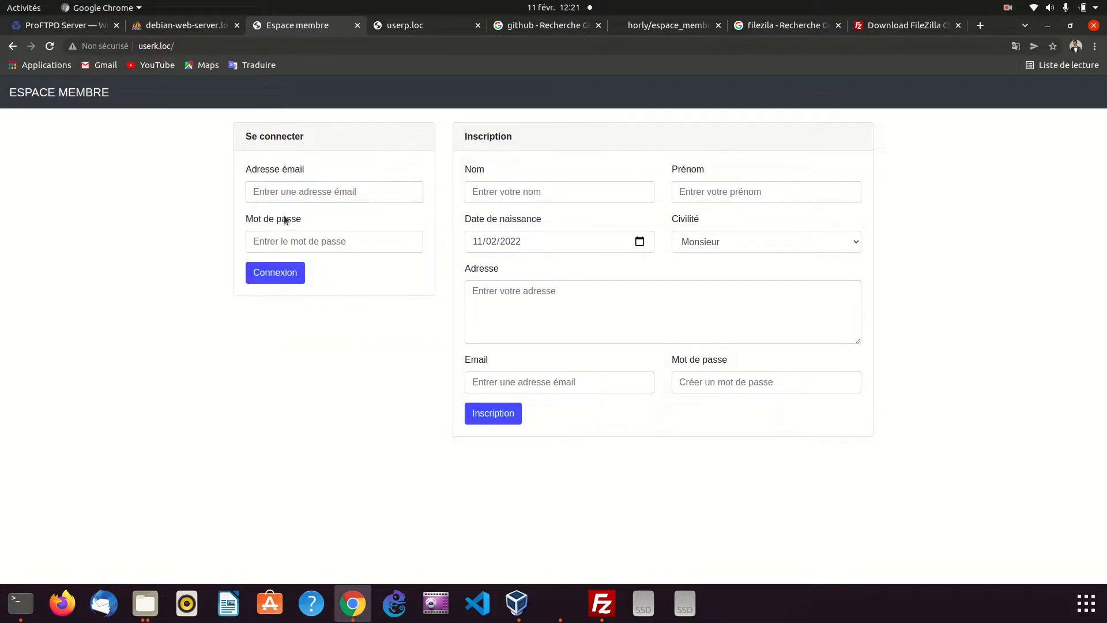
{"action": "left_click", "coordinate": [290, 192]}
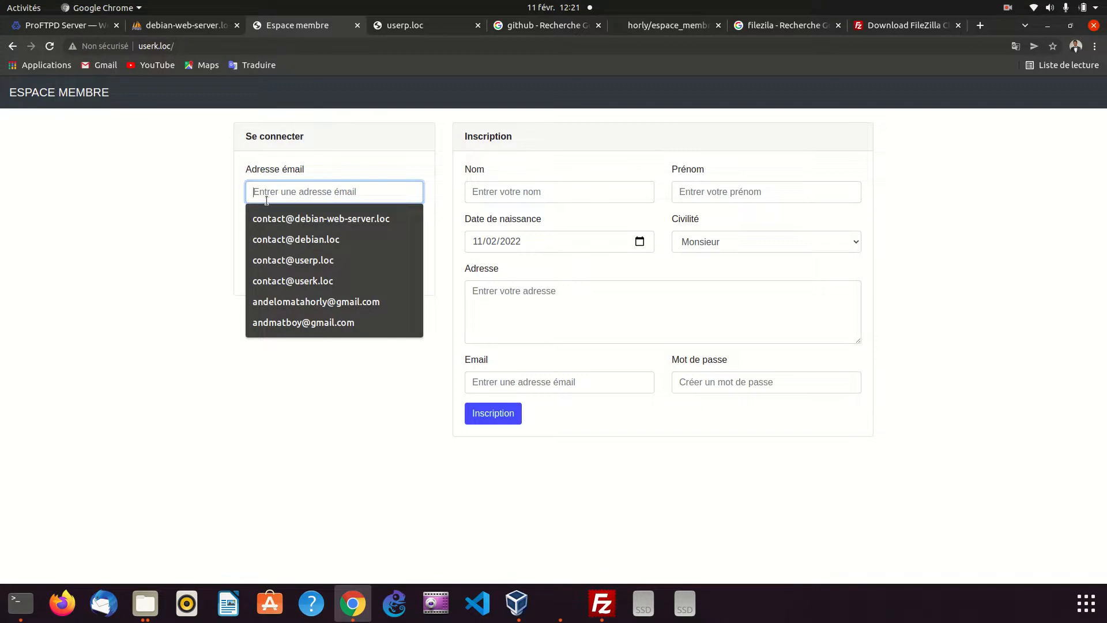
Check the structure of the espace_membre database in phpMyAdmin and return to the userk.loc page
{"action": "left_click", "coordinate": [162, 26]}
{"action": "left_click", "coordinate": [63, 165]}
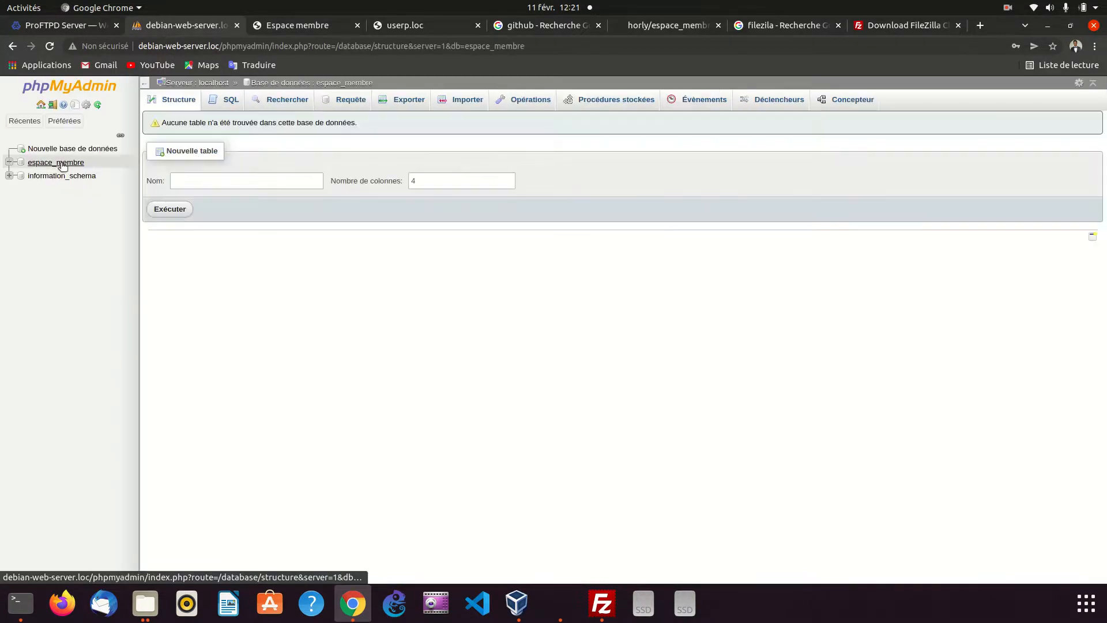
{"action": "left_click", "coordinate": [306, 27]}
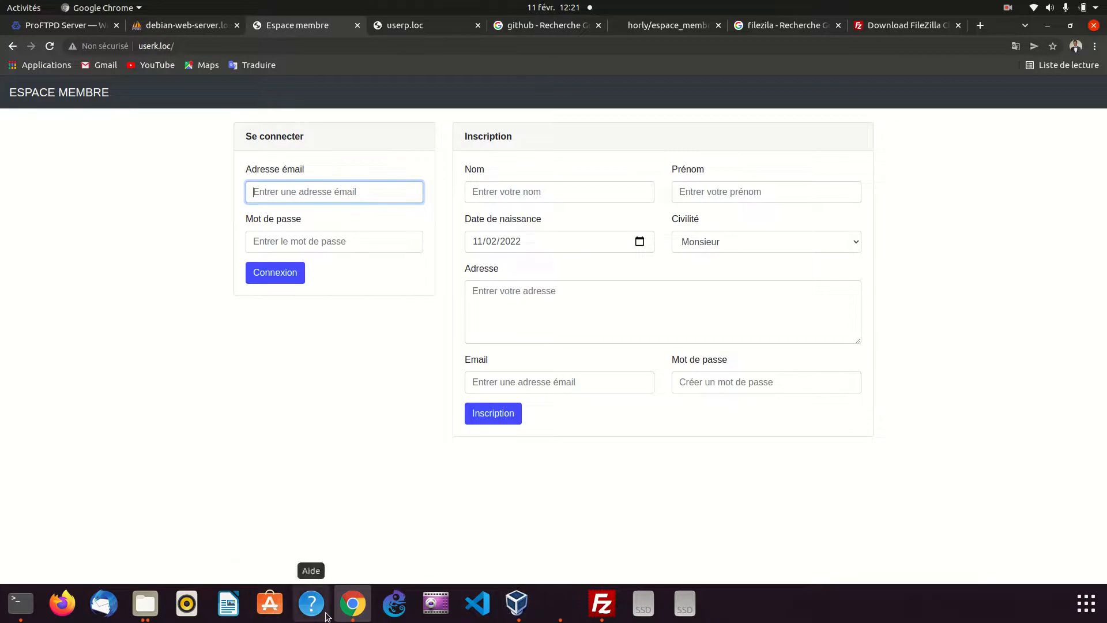
Switch to the file manager and open espace_membre.sql from the bd folder of espace_membre-main in the text editor
{"action": "left_click", "coordinate": [139, 615]}
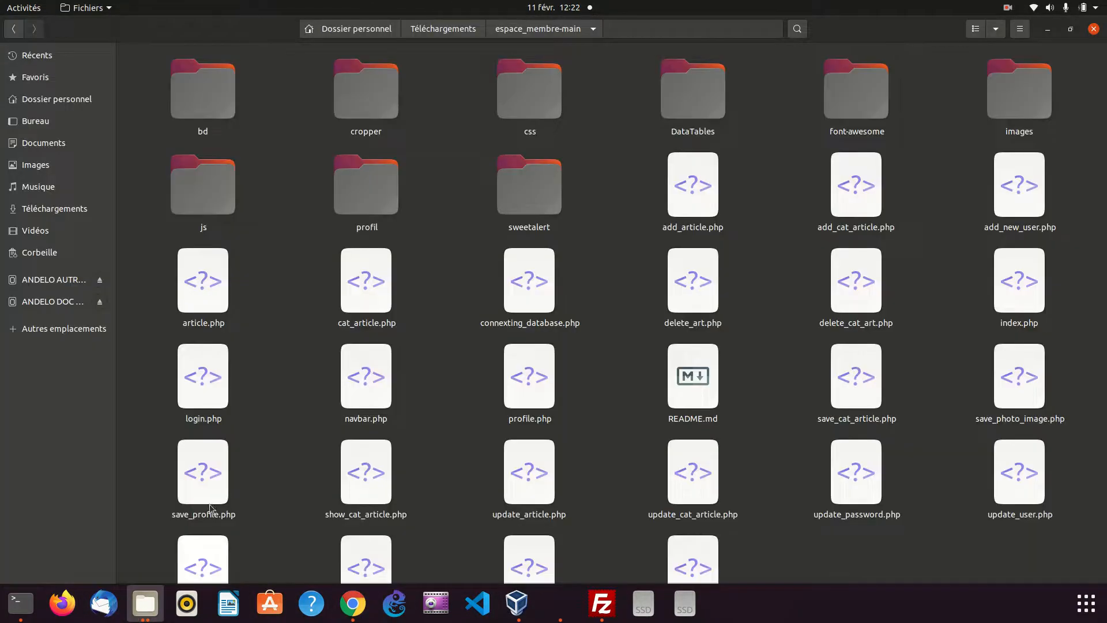
{"action": "double_click", "coordinate": [216, 110]}
{"action": "left_click", "coordinate": [247, 111]}
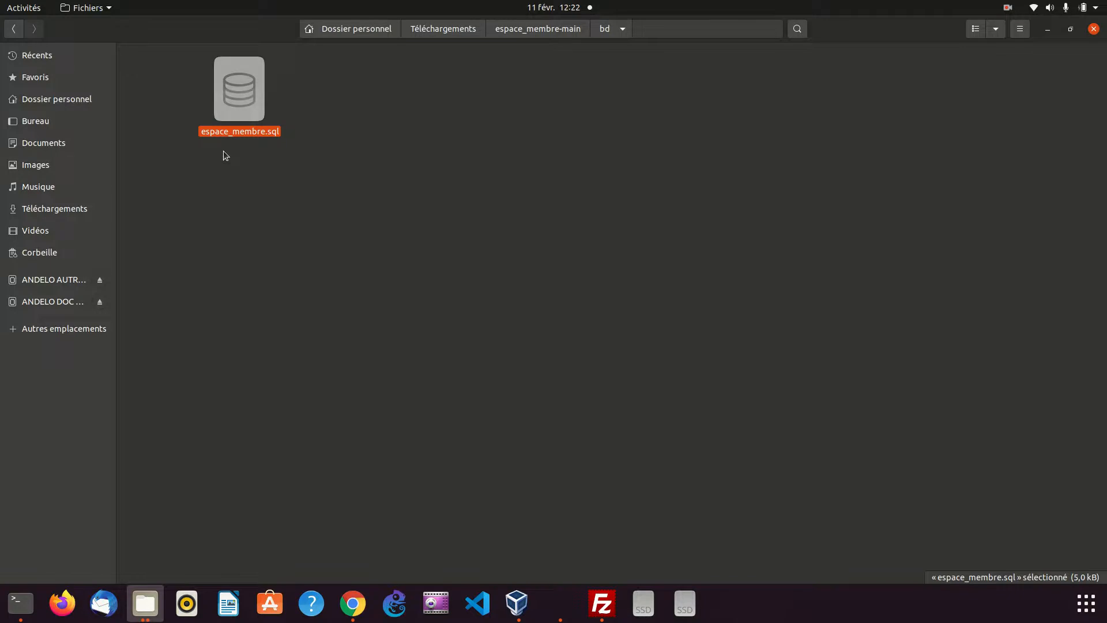
{"action": "left_click", "coordinate": [368, 609]}
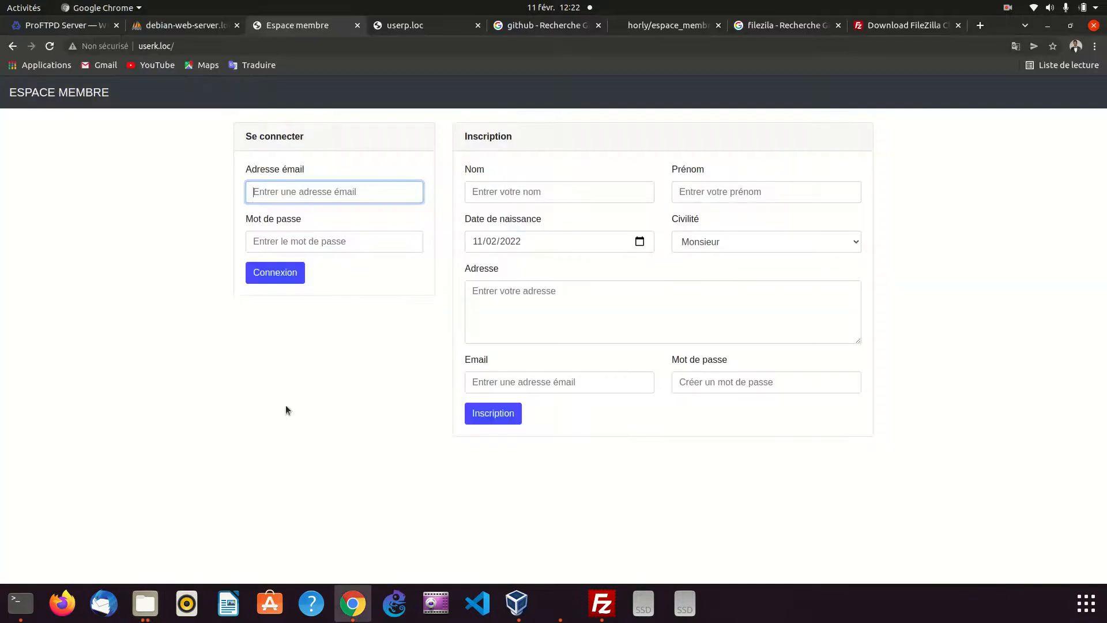
{"action": "left_click", "coordinate": [177, 28]}
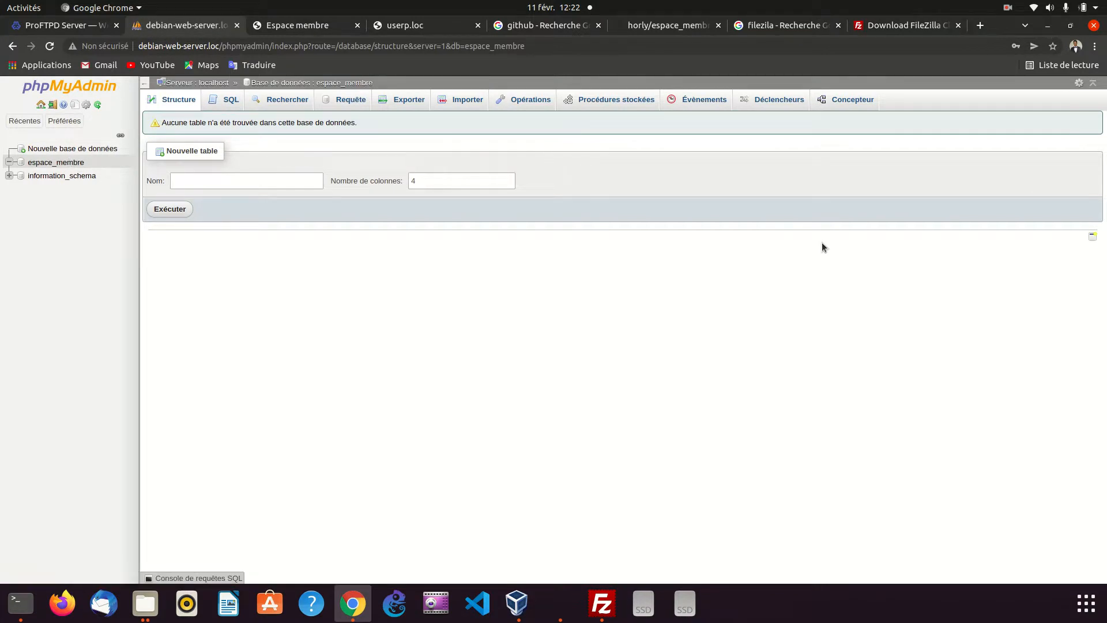
{"action": "left_click", "coordinate": [1048, 26]}
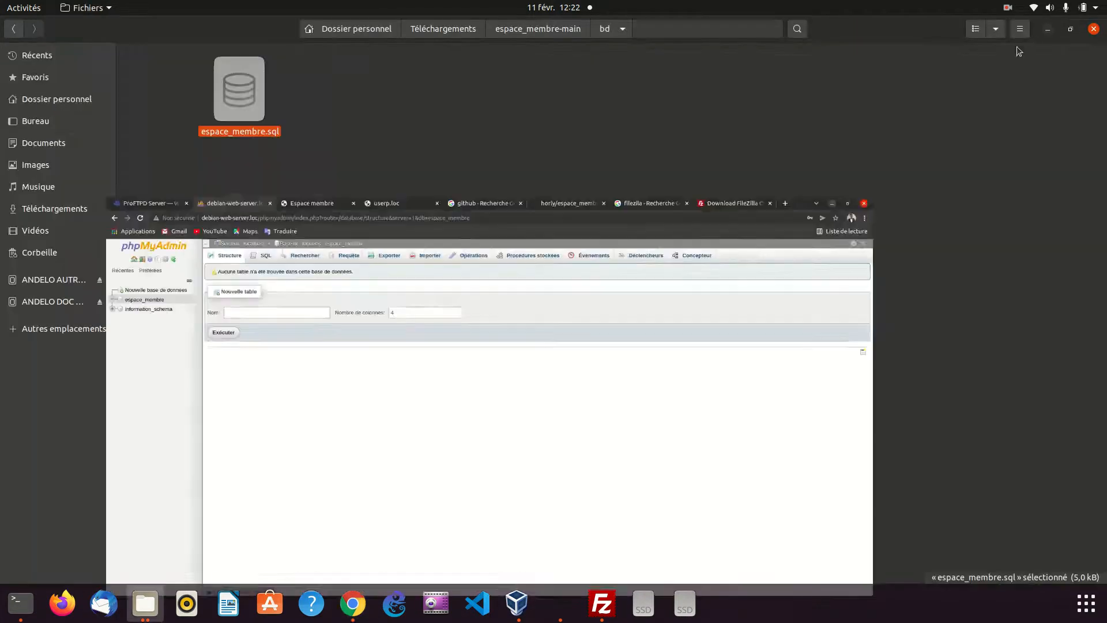
{"action": "right_click", "coordinate": [229, 109]}
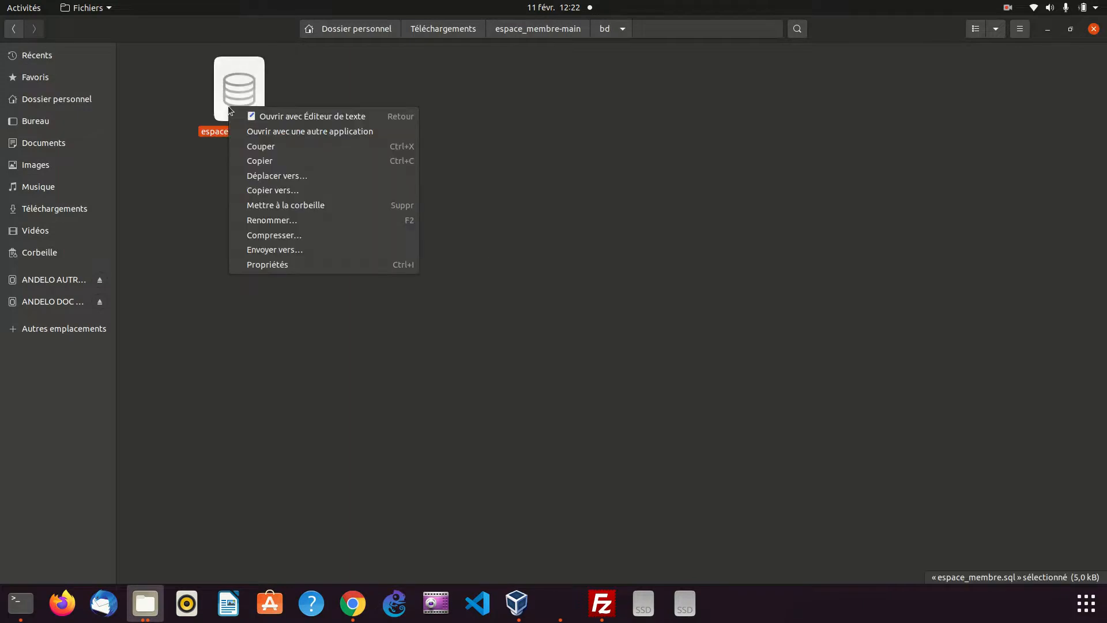
{"action": "left_click", "coordinate": [251, 118]}
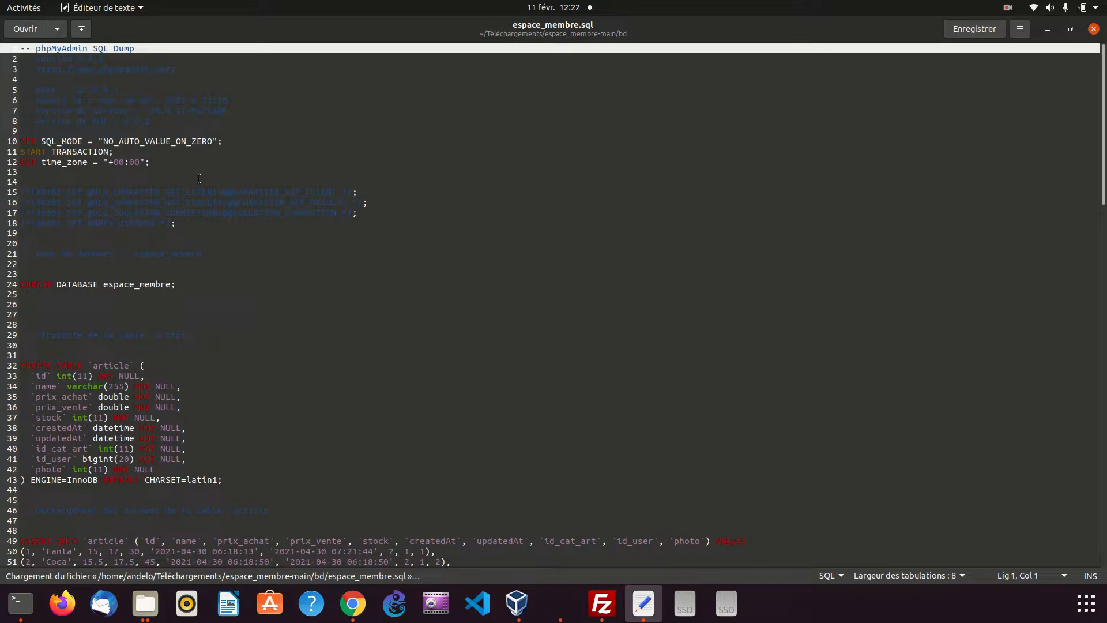
Try deleting the lines above the article table's CREATE TABLE statement in espace_membre.sql, and undo the deletion
{"action": "scroll", "coordinate": [196, 167], "scroll_direction": "down", "scroll_amount": 2}
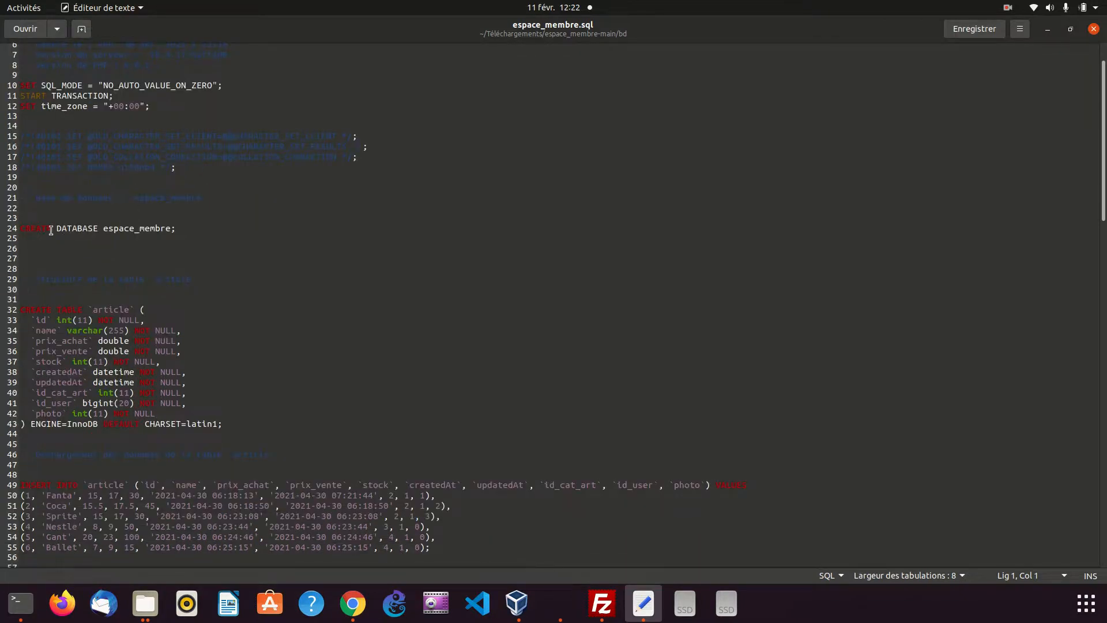
{"action": "left_click_drag", "start_coordinate": [44, 291], "coordinate": [21, 45]}
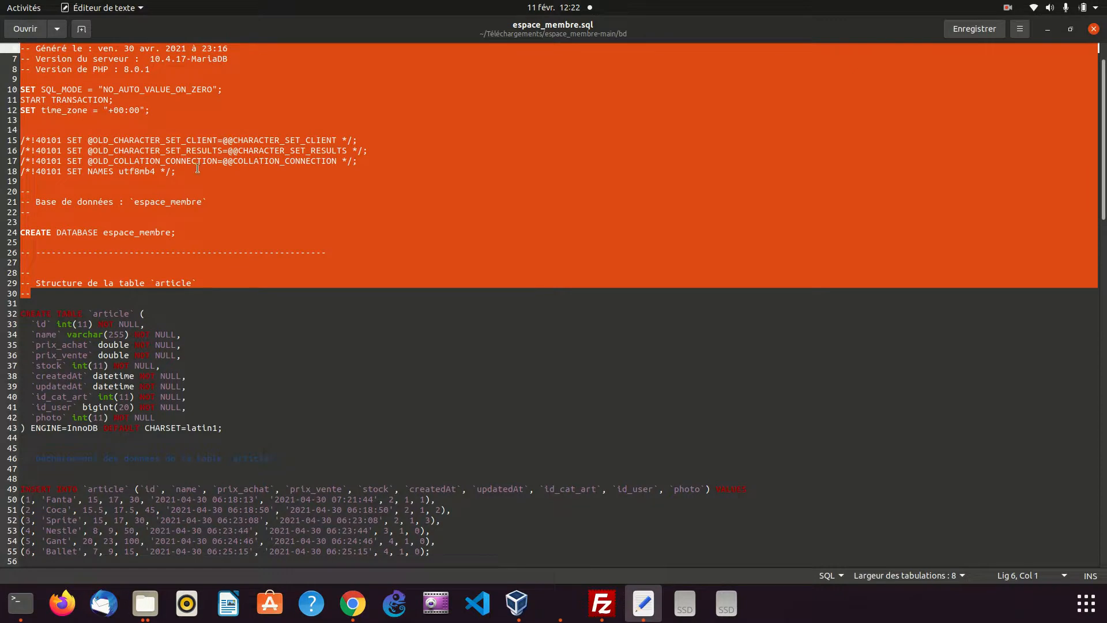
{"action": "key", "text": "Delete"}
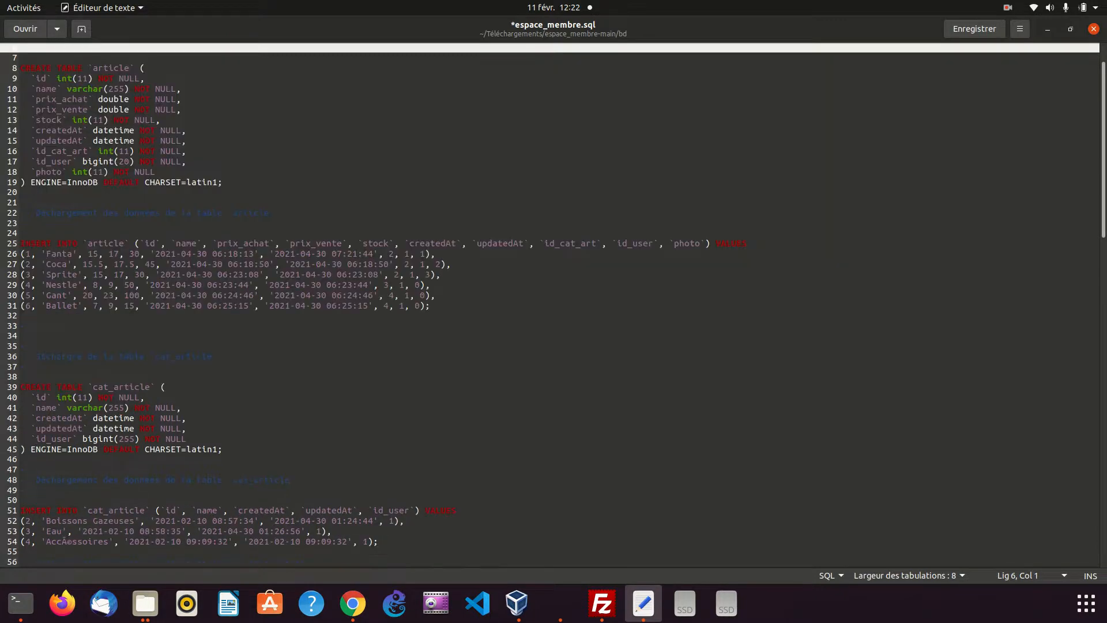
{"action": "scroll", "coordinate": [200, 167], "scroll_direction": "up", "scroll_amount": 2}
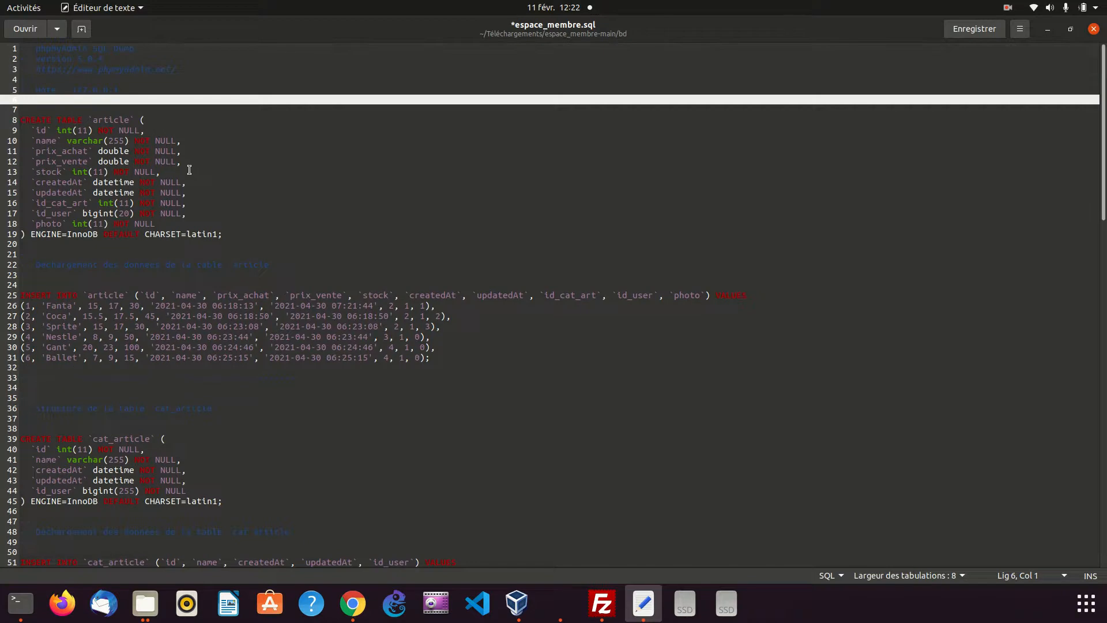
{"action": "left_click_drag", "start_coordinate": [58, 105], "coordinate": [54, 92]}
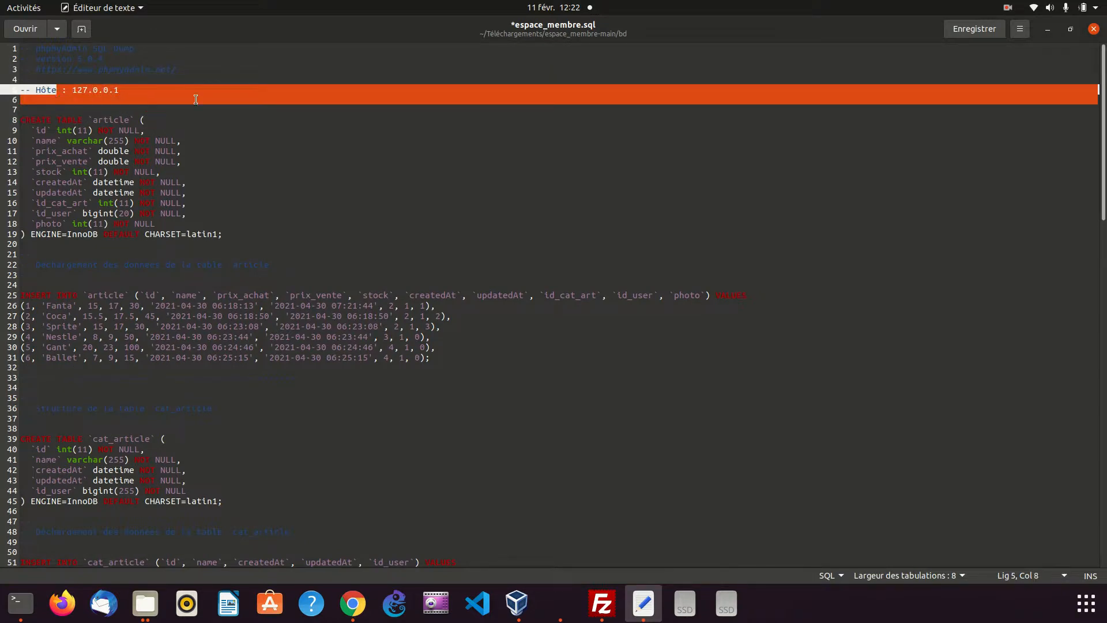
{"action": "key", "text": "shift+Up"}
{"action": "key", "text": "shift+Up"}
{"action": "key", "text": "shift+Up"}
{"action": "key", "text": "shift+Up"}
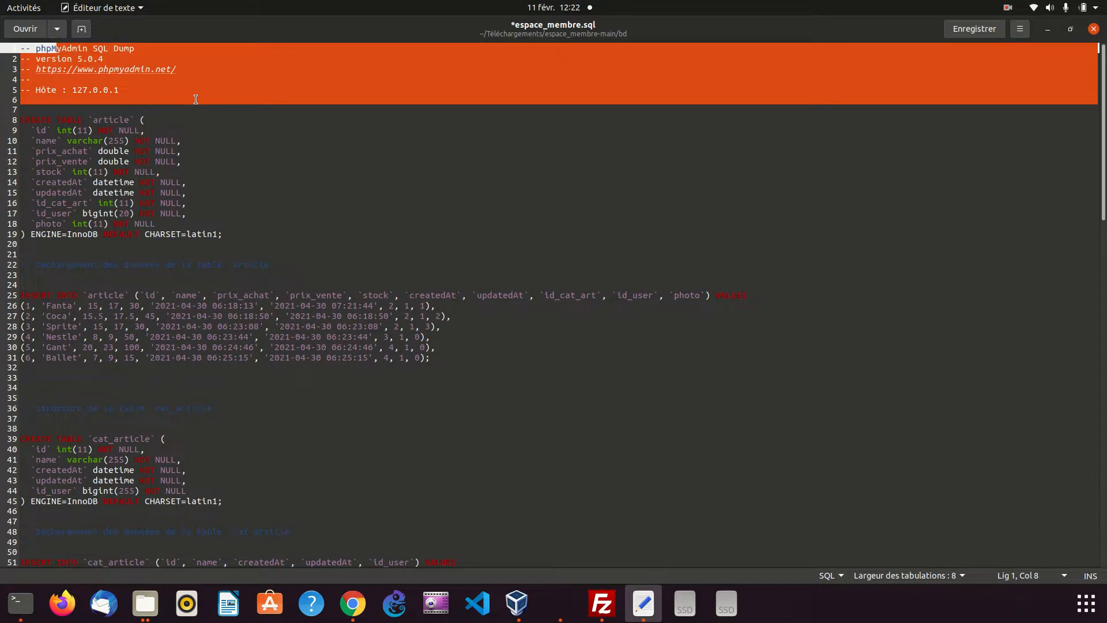
{"action": "key", "text": "ctrl+z"}
{"action": "left_click", "coordinate": [438, 326]}
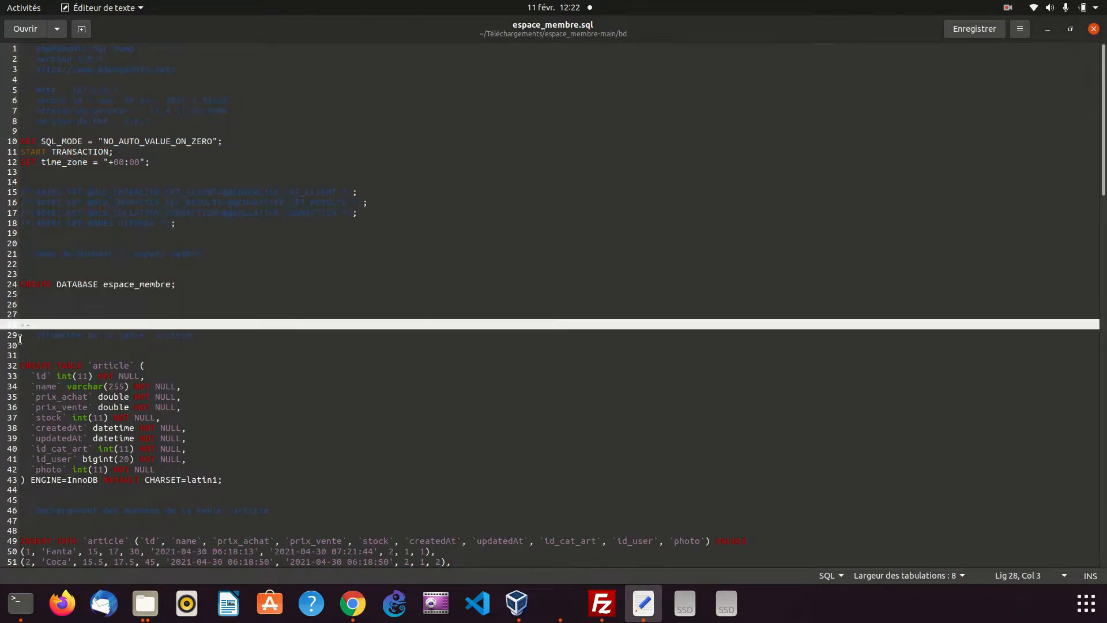
Compare the CREATE DATABASE espace_membre statement in the SQL file with the databases listed in phpMyAdmin
{"action": "left_click_drag", "start_coordinate": [176, 284], "coordinate": [83, 284]}
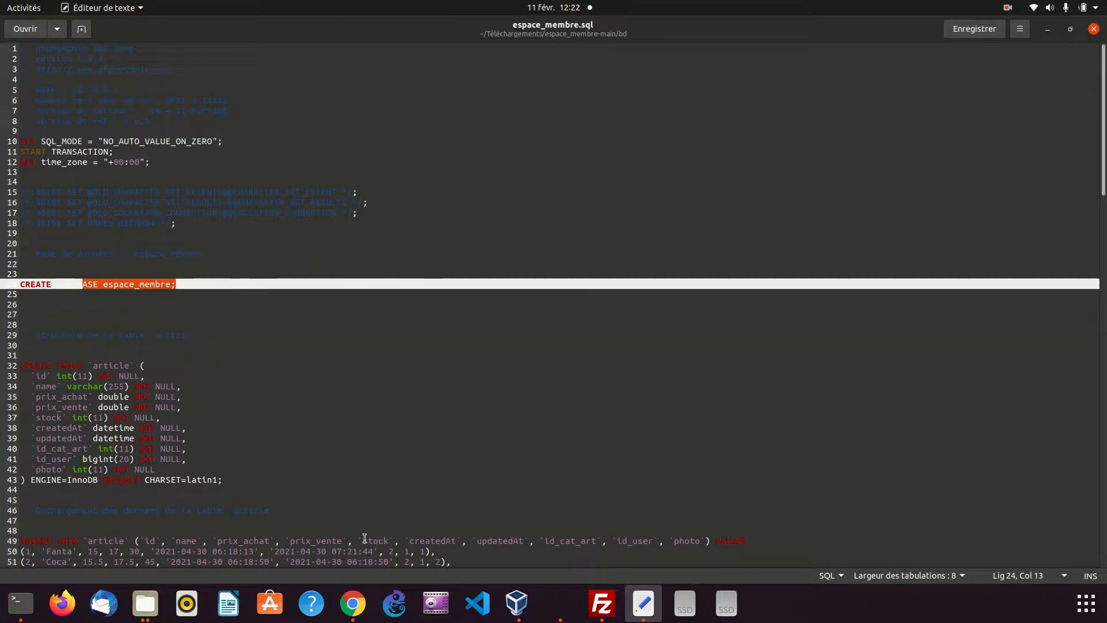
{"action": "left_click", "coordinate": [352, 603]}
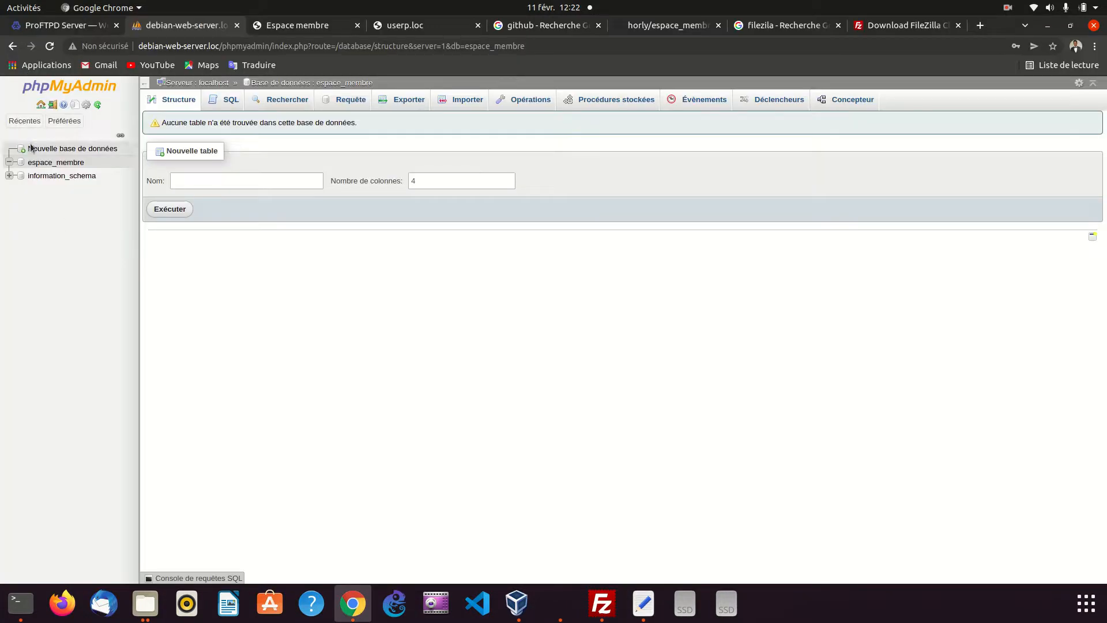
{"action": "left_click", "coordinate": [1047, 26]}
{"action": "left_click", "coordinate": [170, 312]}
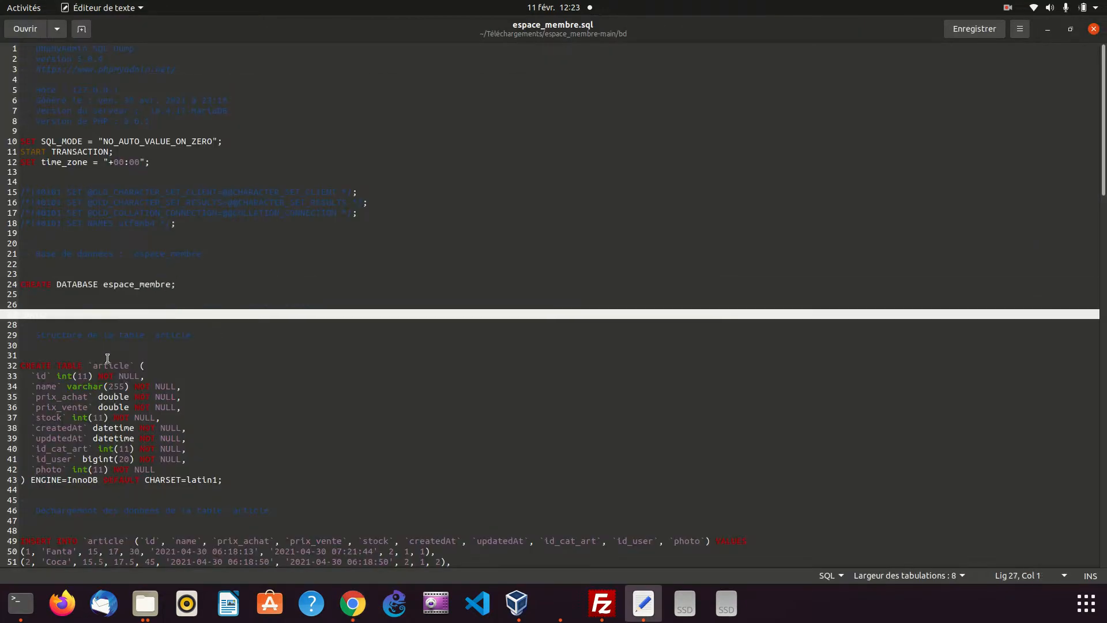
Delete all lines above the article table's CREATE TABLE statement in espace_membre.sql, including CREATE DATABASE, and save the file
{"action": "left_click", "coordinate": [65, 293]}
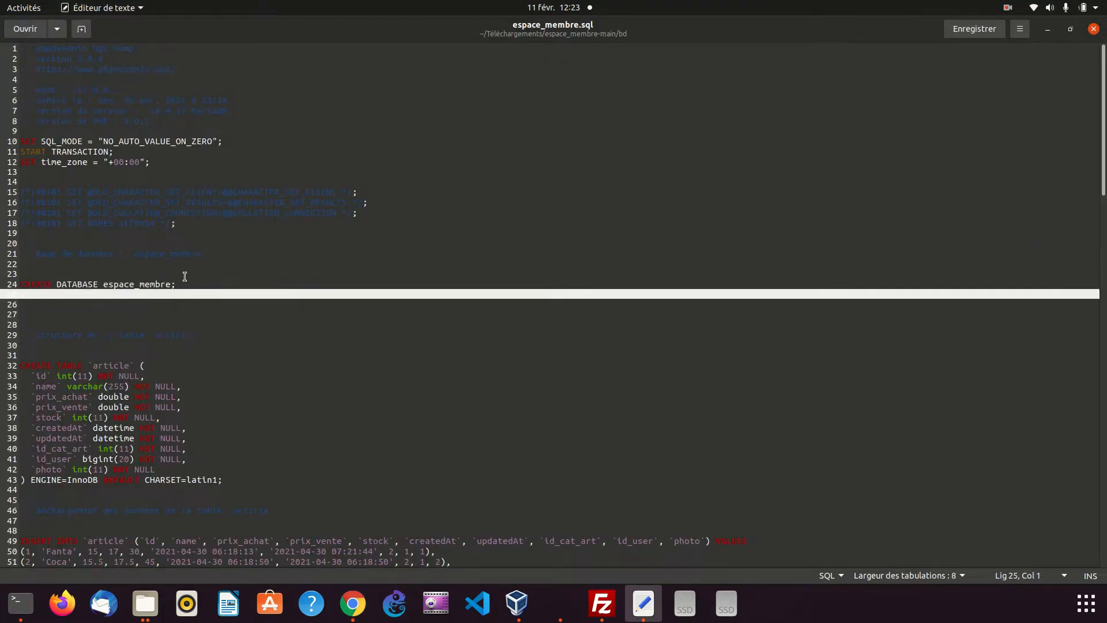
{"action": "left_click_drag", "start_coordinate": [48, 353], "coordinate": [44, 187]}
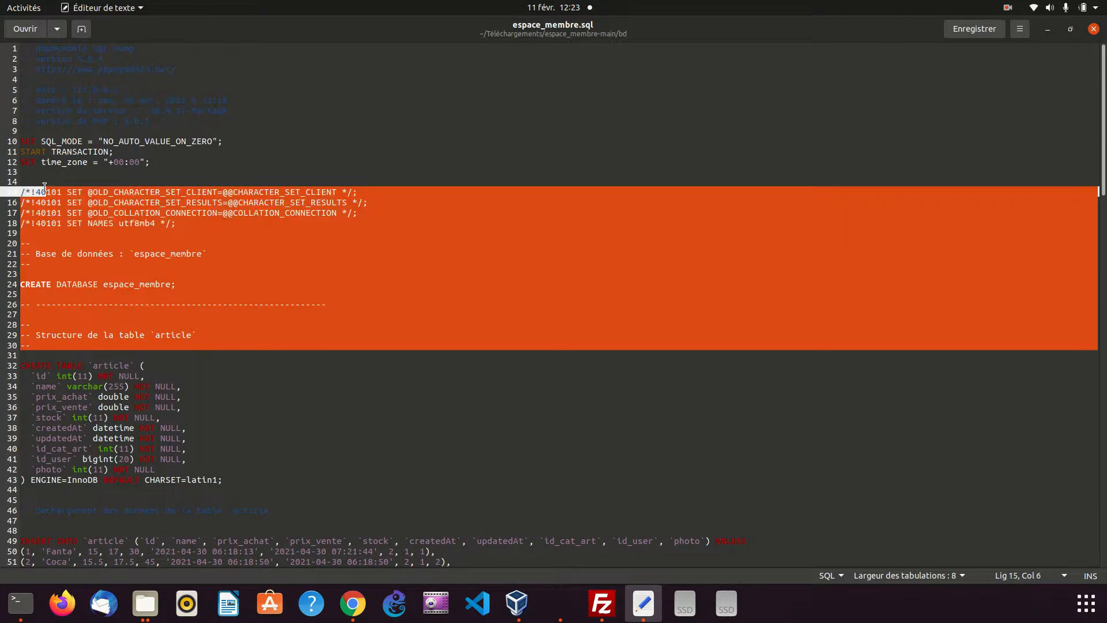
{"action": "key", "text": "shift+Up"}
{"action": "key", "text": "shift+Up"}
{"action": "key", "text": "shift+Up"}
{"action": "key", "text": "shift+Up"}
{"action": "key", "text": "shift+Up"}
{"action": "key", "text": "shift+Up"}
{"action": "key", "text": "shift+Up"}
{"action": "key", "text": "shift+Up"}
{"action": "key", "text": "shift+Up"}
{"action": "key", "text": "shift+Up"}
{"action": "key", "text": "shift+Up"}
{"action": "key", "text": "shift+Up"}
{"action": "key", "text": "shift+Up"}
{"action": "key", "text": "shift+Up"}
{"action": "key", "text": "shift+Up"}
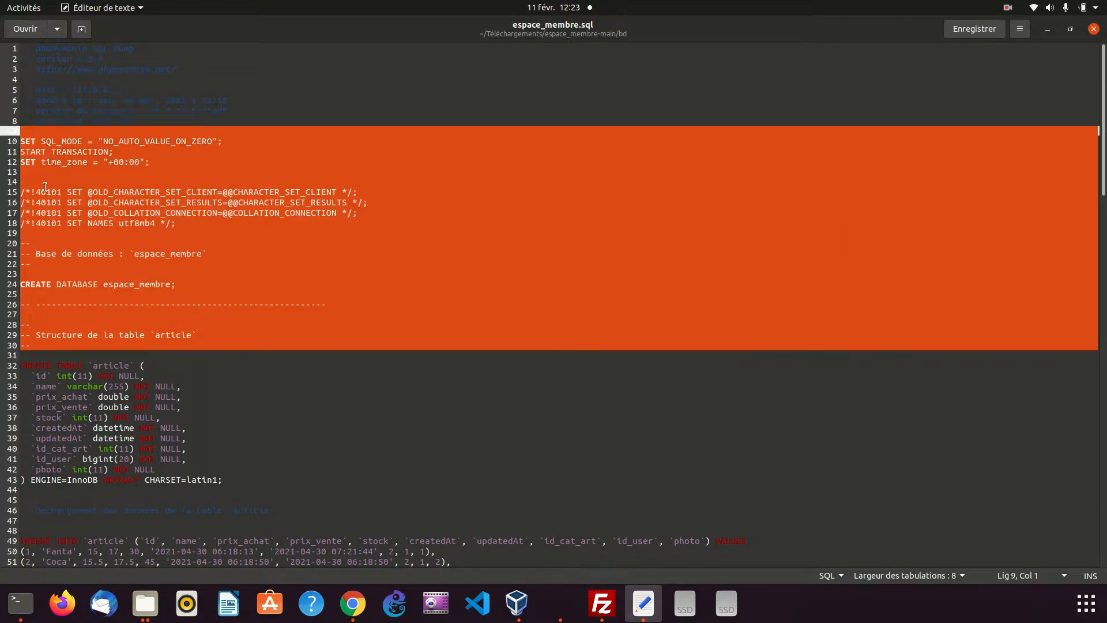
{"action": "key", "text": "Delete"}
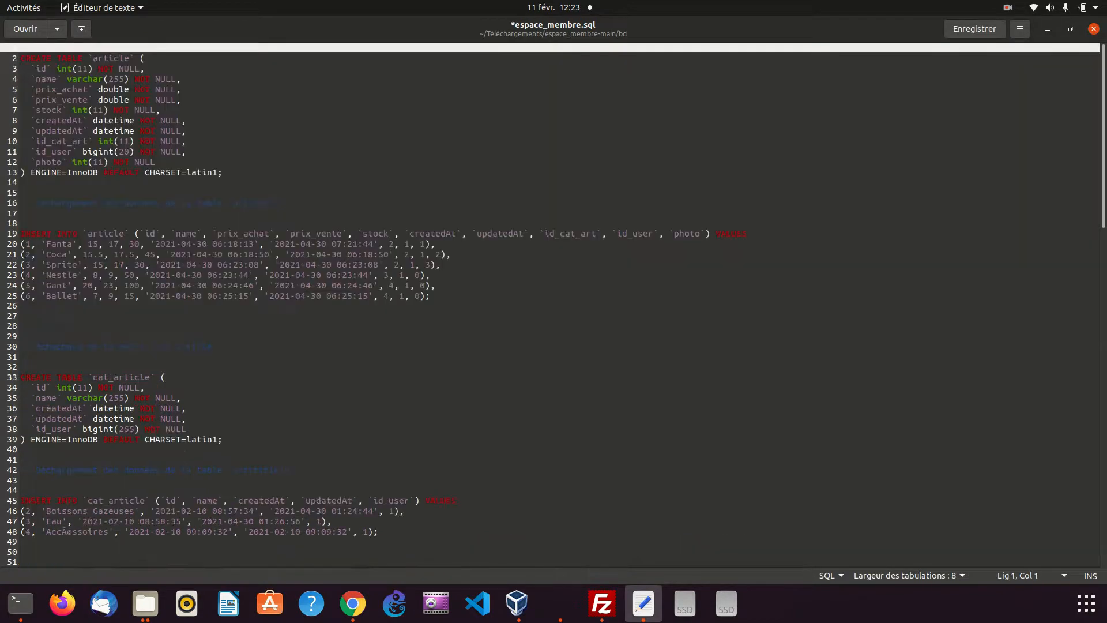
{"action": "key", "text": "ctrl+s"}
Switch to the userk.loc page in the browser and try to log in with a saved contact e-mail and the account password
{"action": "left_click", "coordinate": [352, 603]}
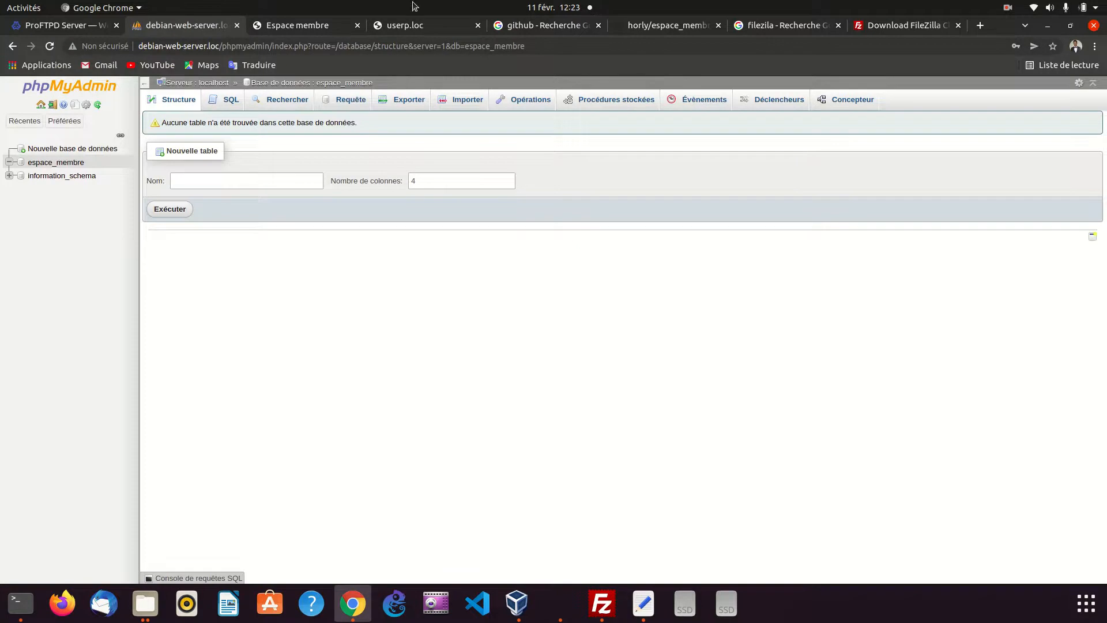
{"action": "left_click", "coordinate": [294, 26]}
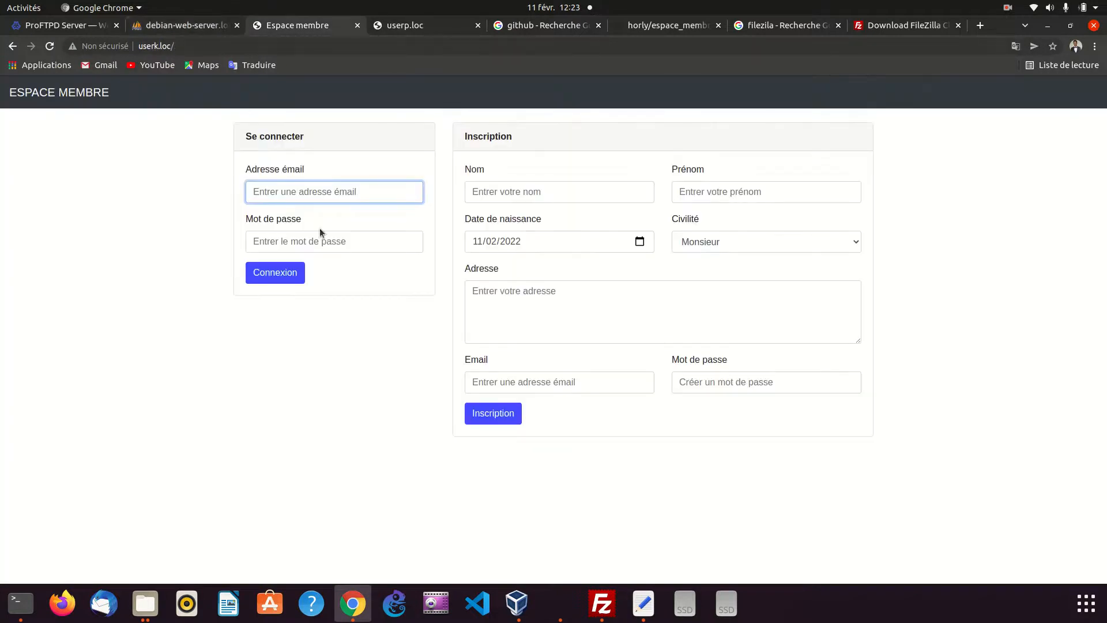
{"action": "left_click", "coordinate": [322, 191]}
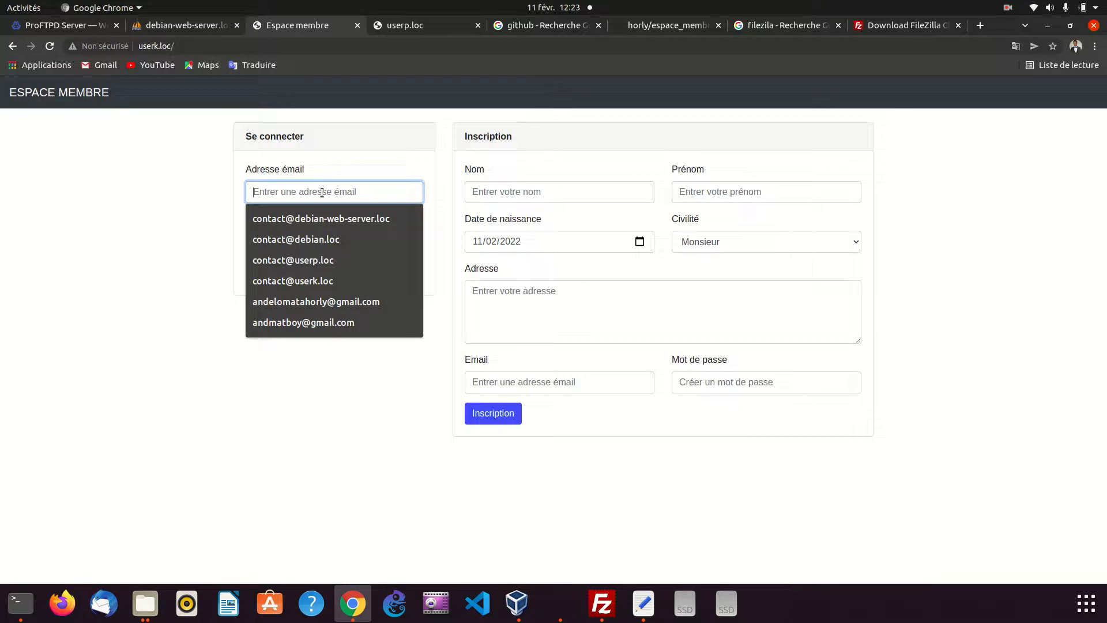
{"action": "key", "text": "Down"}
{"action": "key", "text": "Down"}
{"action": "key", "text": "Down"}
{"action": "key", "text": "Return"}
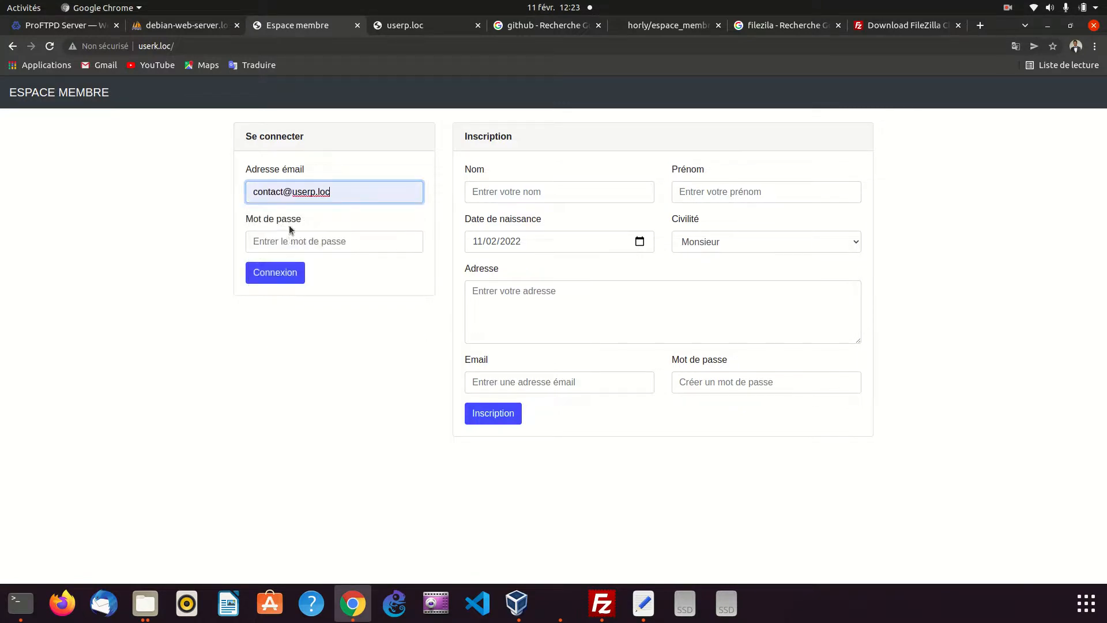
{"action": "left_click", "coordinate": [288, 242]}
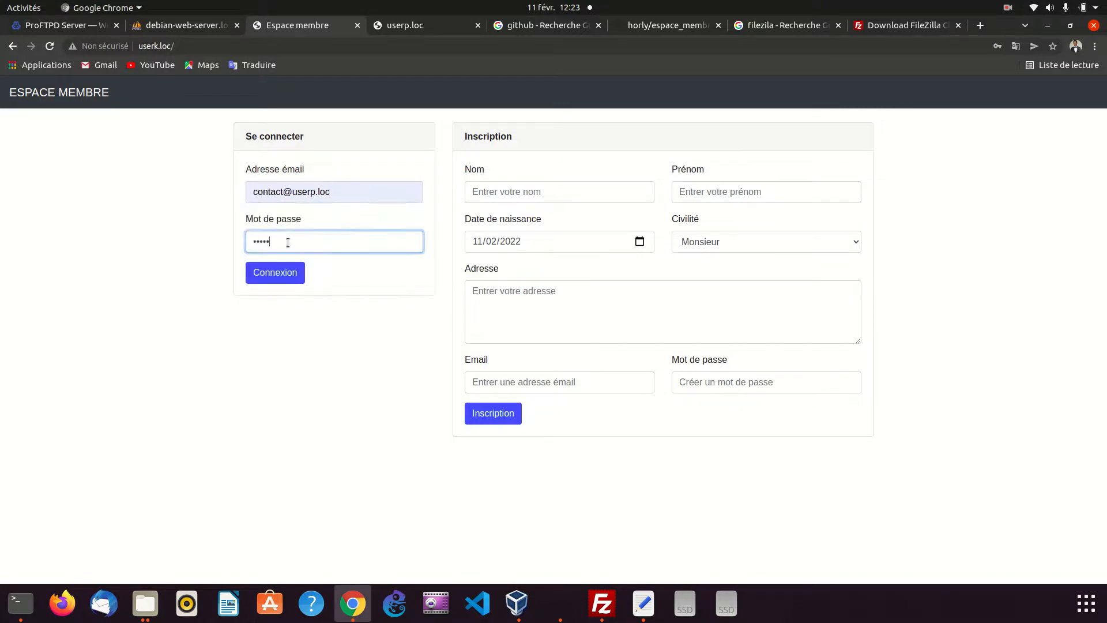
{"action": "left_click", "coordinate": [251, 281]}
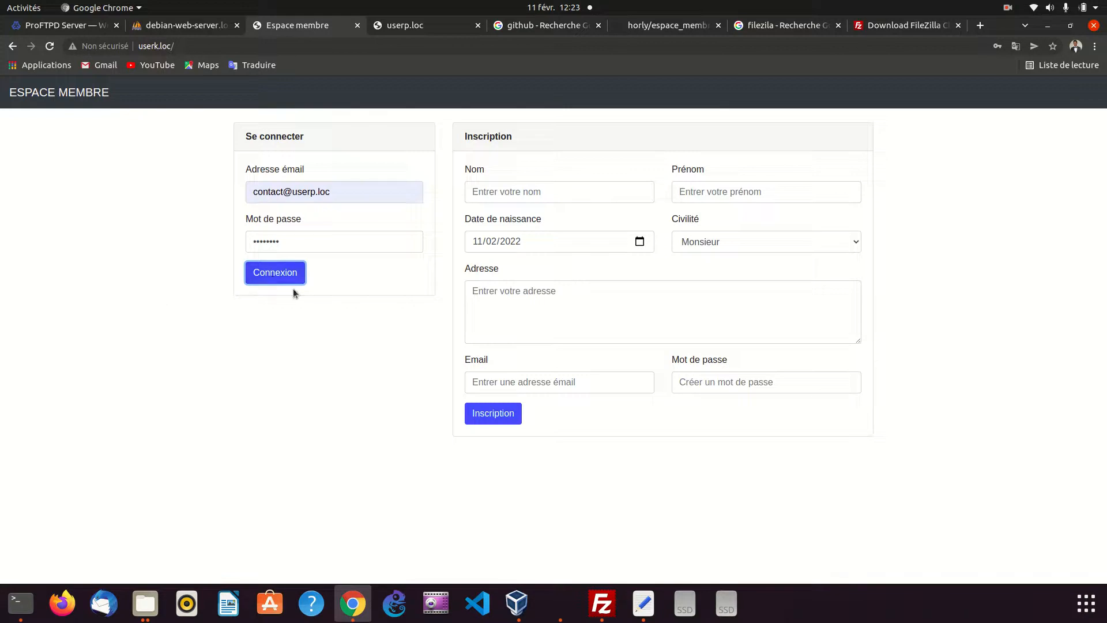
Examine the userk.loc page's console errors in the developer tools before and after reloading the page
{"action": "right_click", "coordinate": [170, 280]}
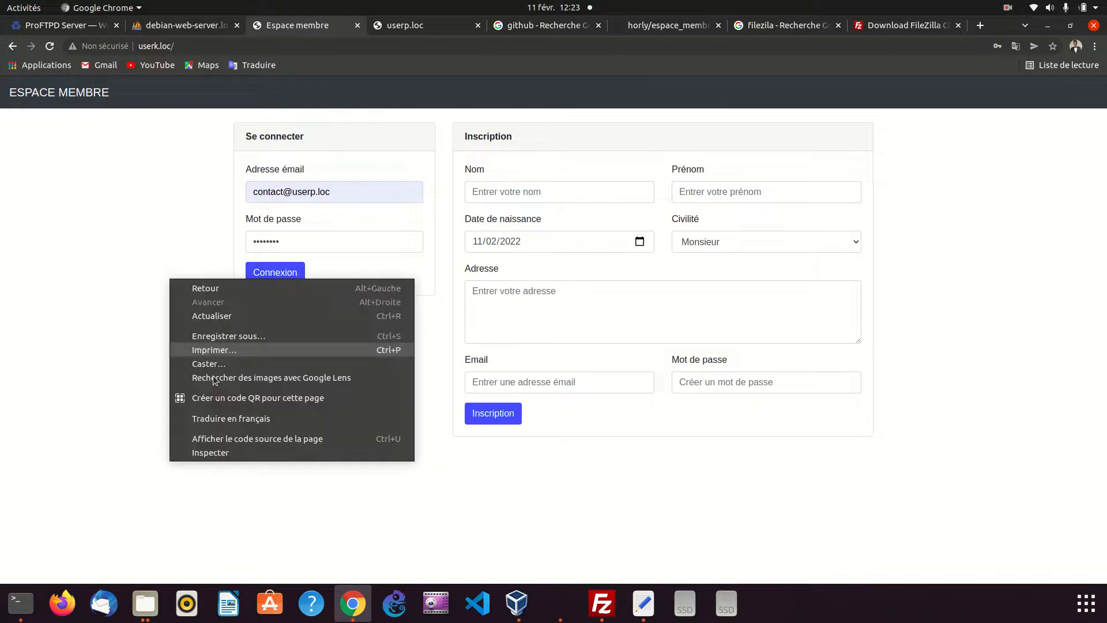
{"action": "left_click", "coordinate": [220, 453]}
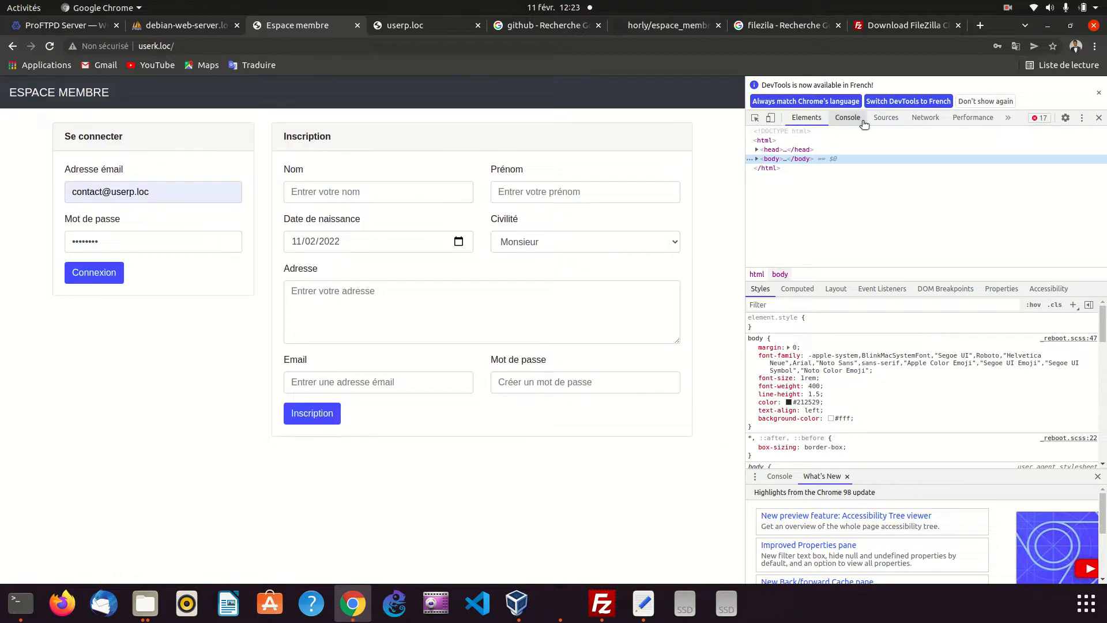
{"action": "left_click", "coordinate": [858, 118]}
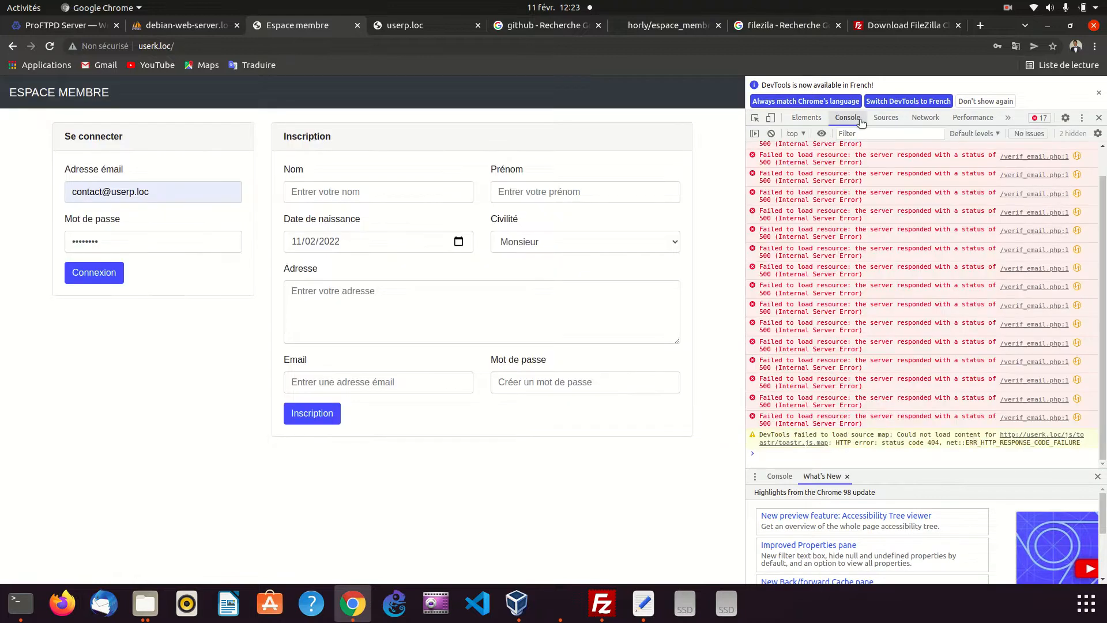
{"action": "scroll", "coordinate": [900, 337], "scroll_direction": "up", "scroll_amount": 1}
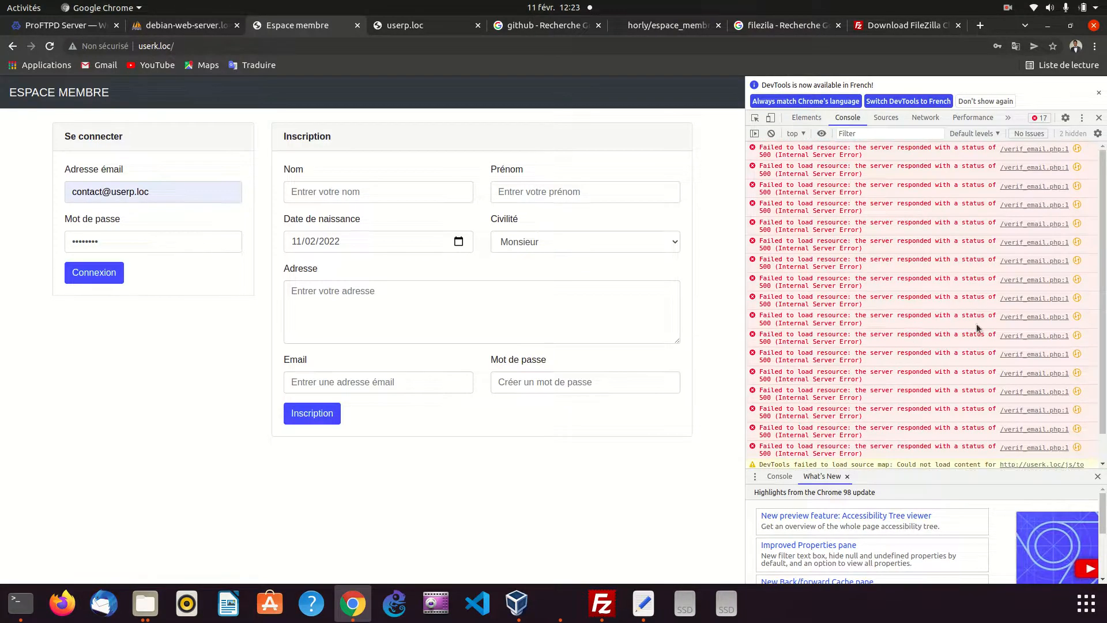
{"action": "scroll", "coordinate": [1024, 185], "scroll_direction": "down", "scroll_amount": 1}
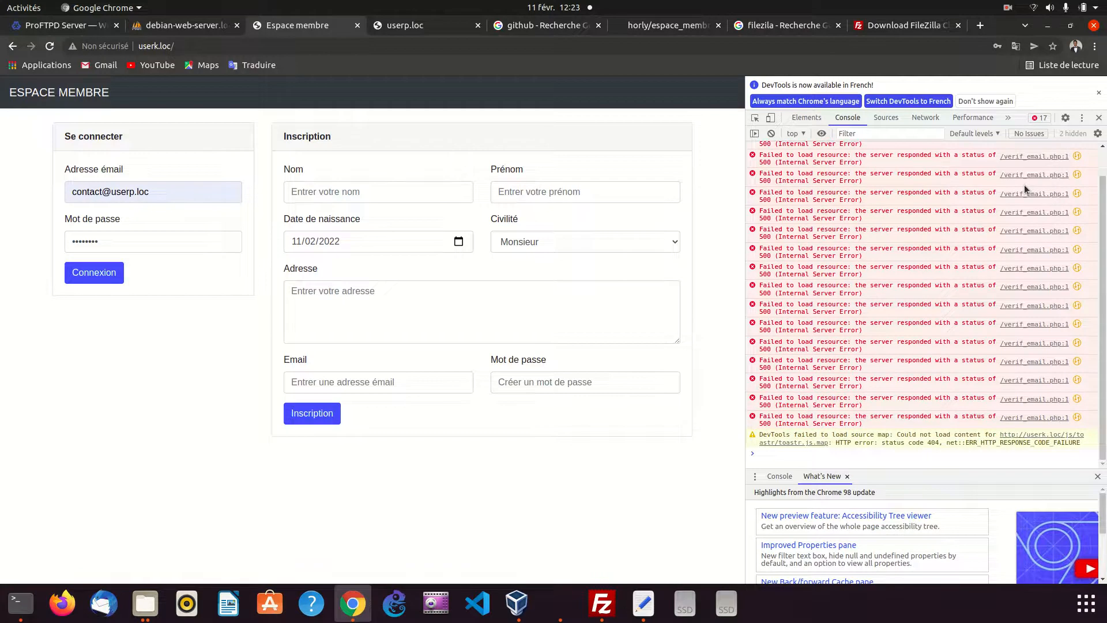
{"action": "scroll", "coordinate": [1023, 194], "scroll_direction": "up", "scroll_amount": 1}
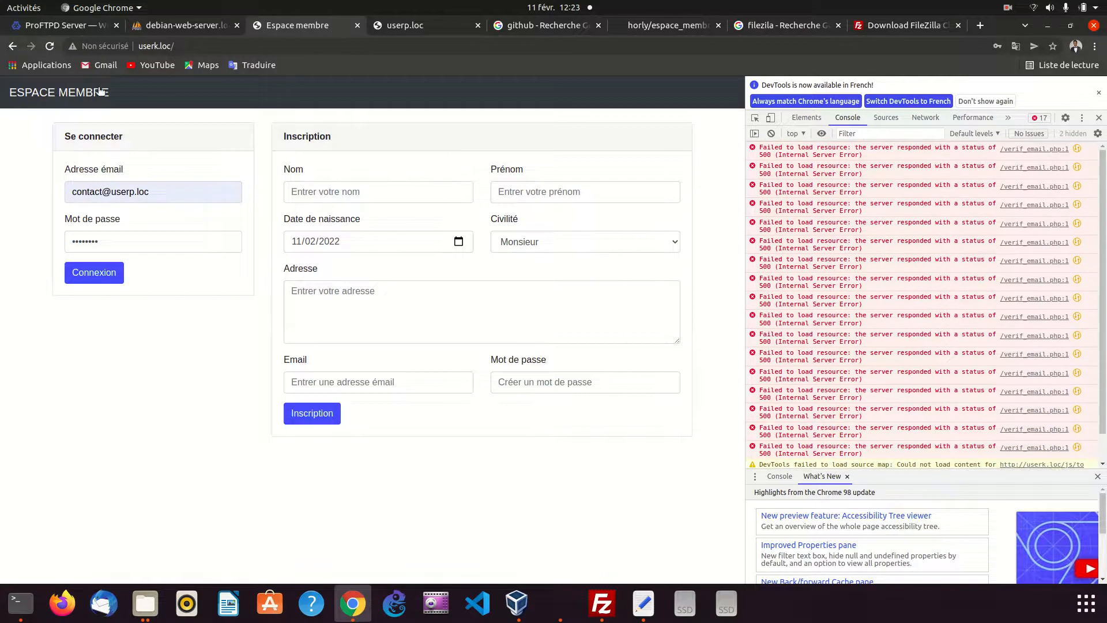
{"action": "left_click", "coordinate": [50, 46]}
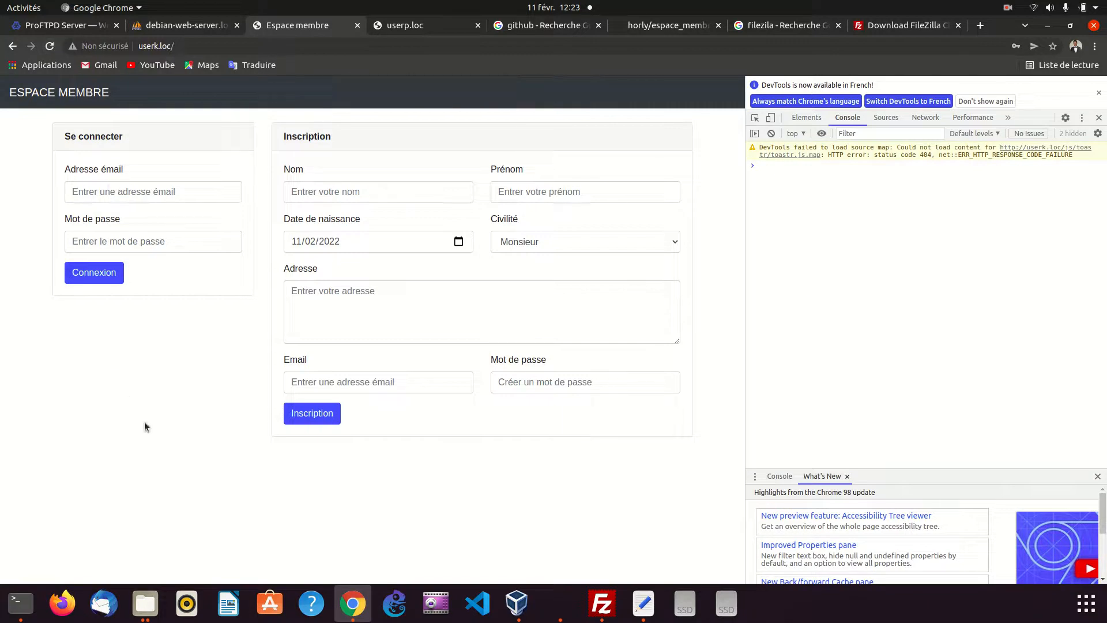
{"action": "left_click", "coordinate": [1100, 94]}
{"action": "left_click", "coordinate": [1099, 86]}
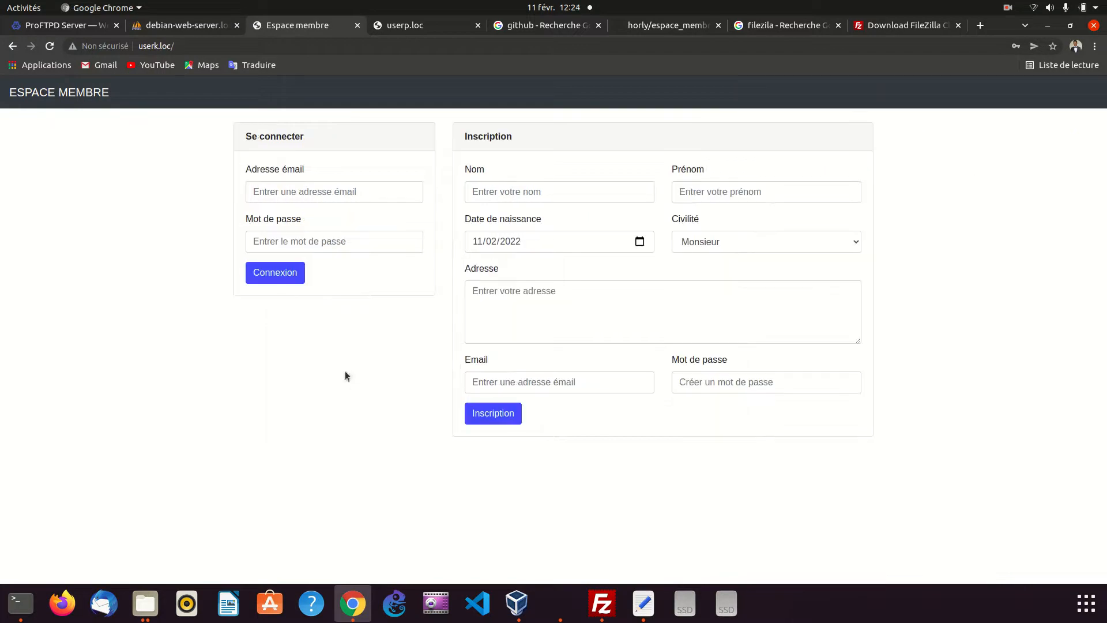
Close espace_membre.sql in the text editor and select the file in the bd folder of the file manager
{"action": "left_click", "coordinate": [648, 613]}
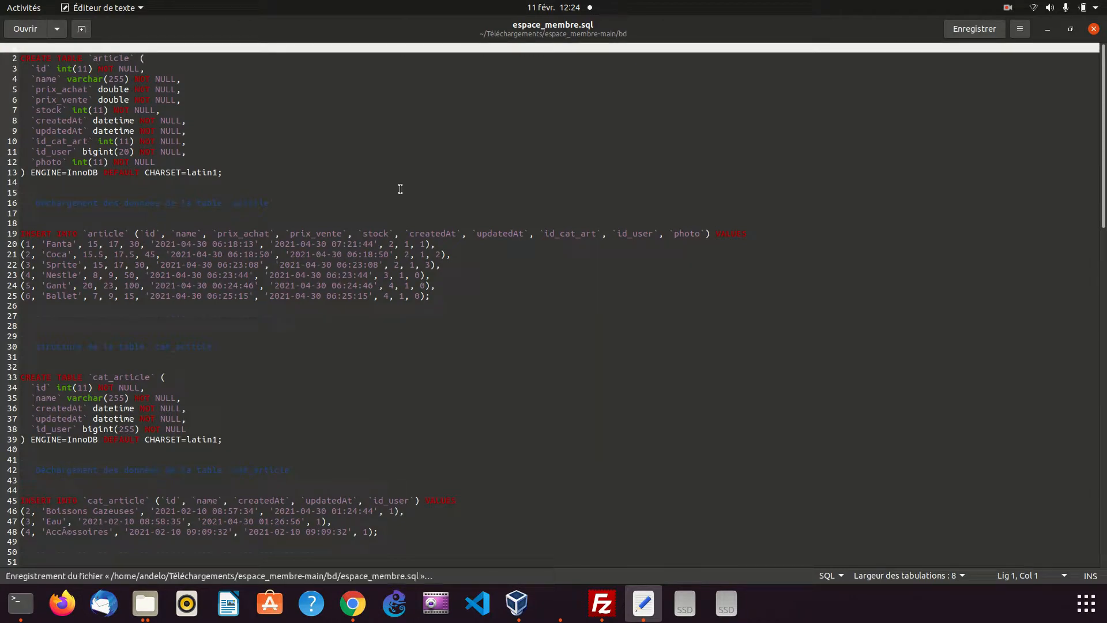
{"action": "left_click", "coordinate": [1093, 30]}
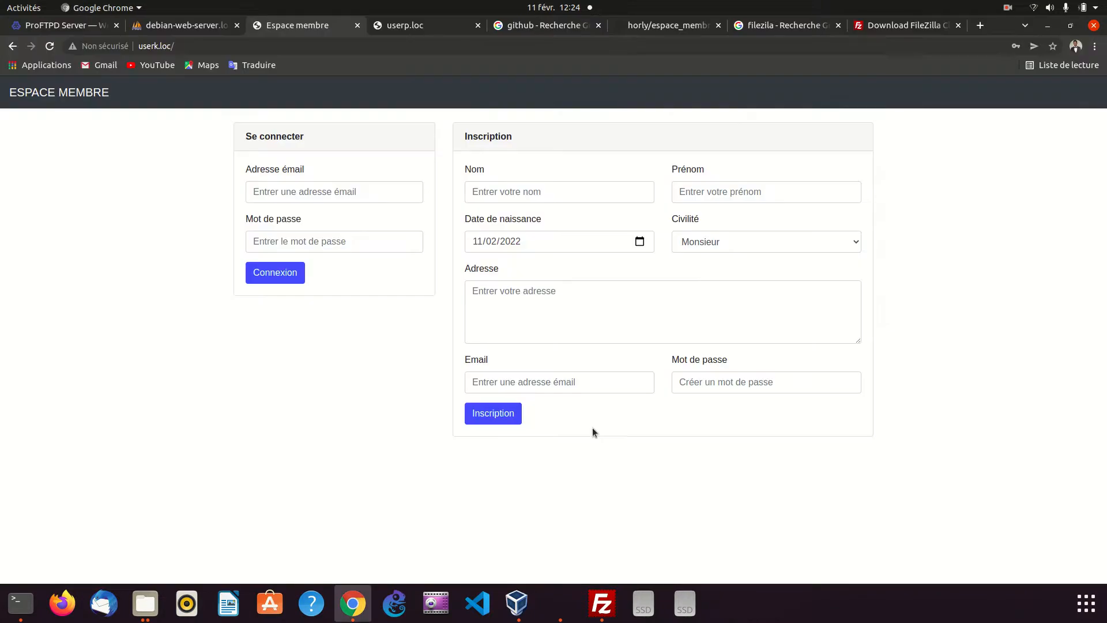
{"action": "left_click", "coordinate": [145, 603]}
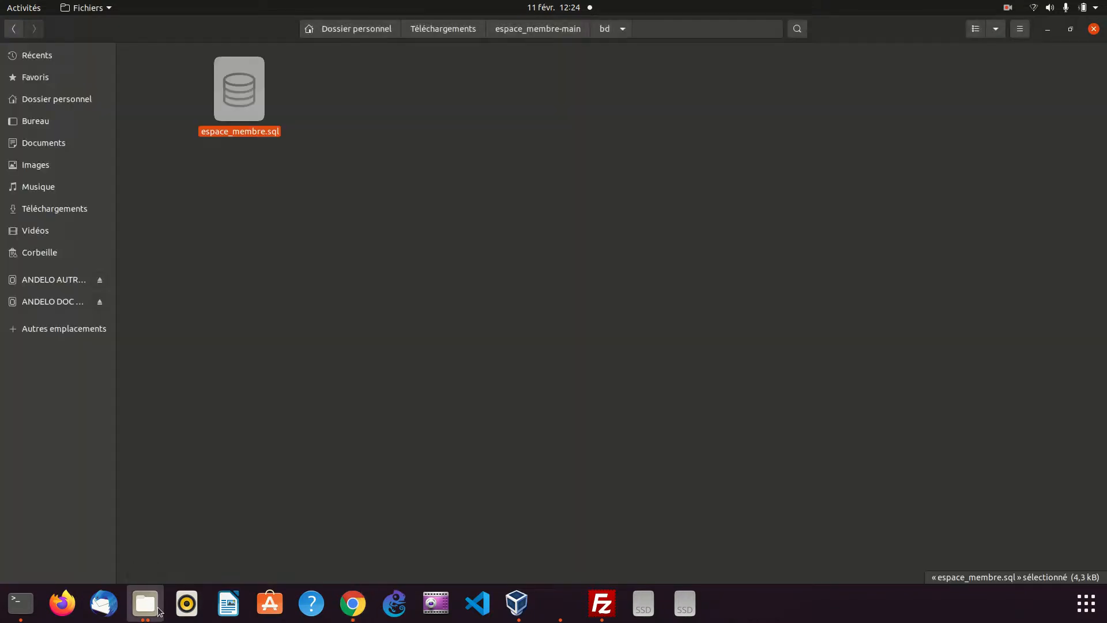
{"action": "left_click", "coordinate": [243, 112]}
Switch to FileZilla and upload the local bd/espace_membre.sql to public_html/bd on the server, replacing the existing file
{"action": "left_click", "coordinate": [600, 604]}
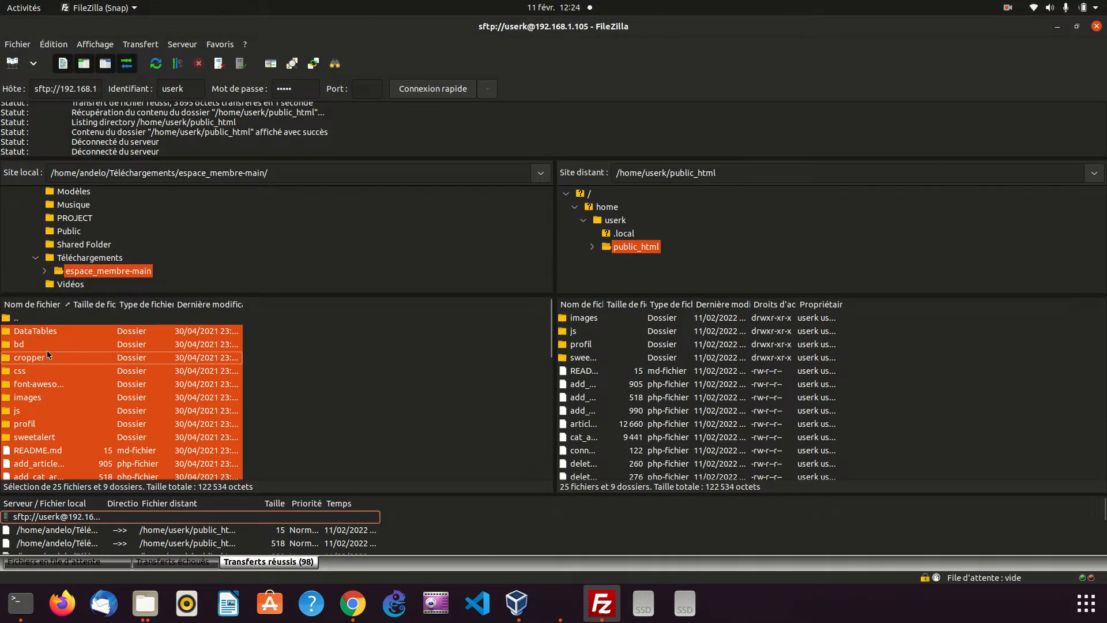
{"action": "double_click", "coordinate": [19, 344]}
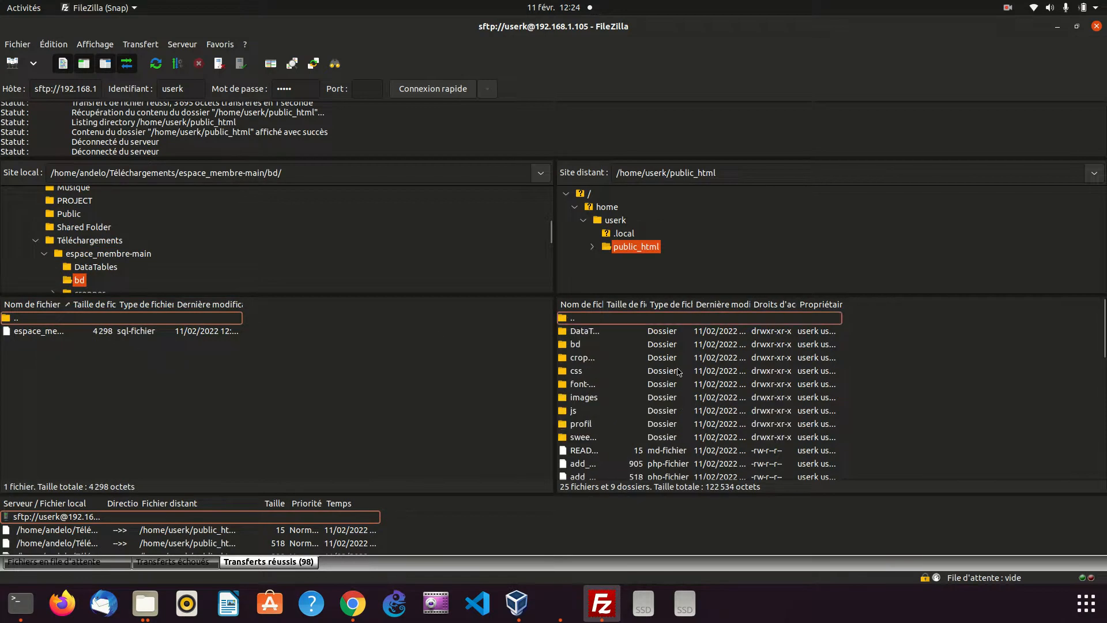
{"action": "double_click", "coordinate": [579, 346]}
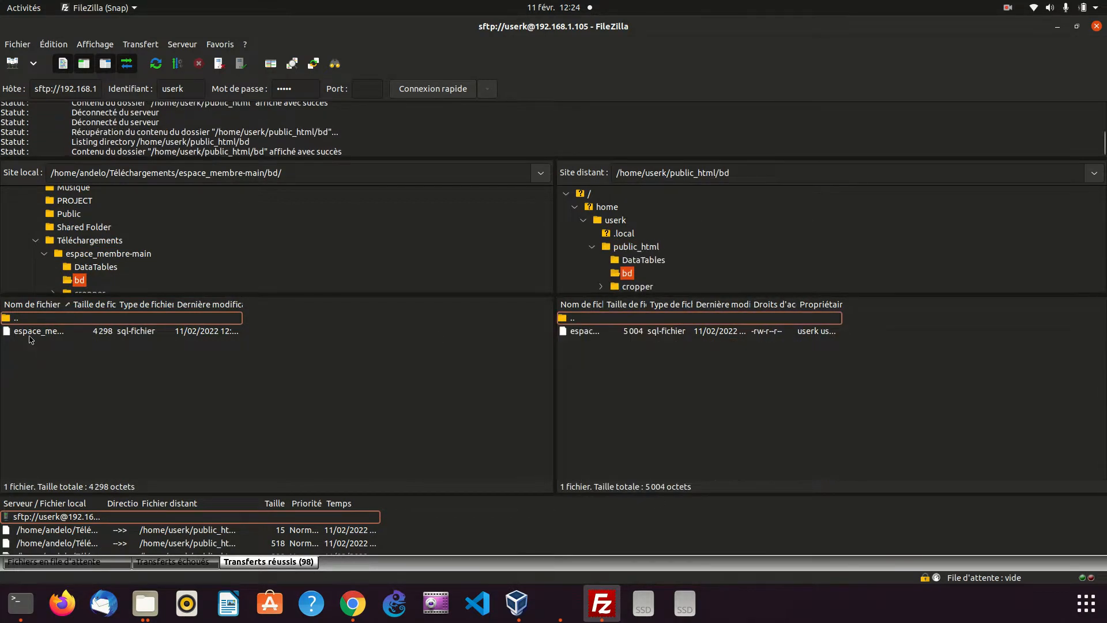
{"action": "left_click", "coordinate": [30, 332]}
{"action": "left_click_drag", "start_coordinate": [31, 332], "coordinate": [714, 403]}
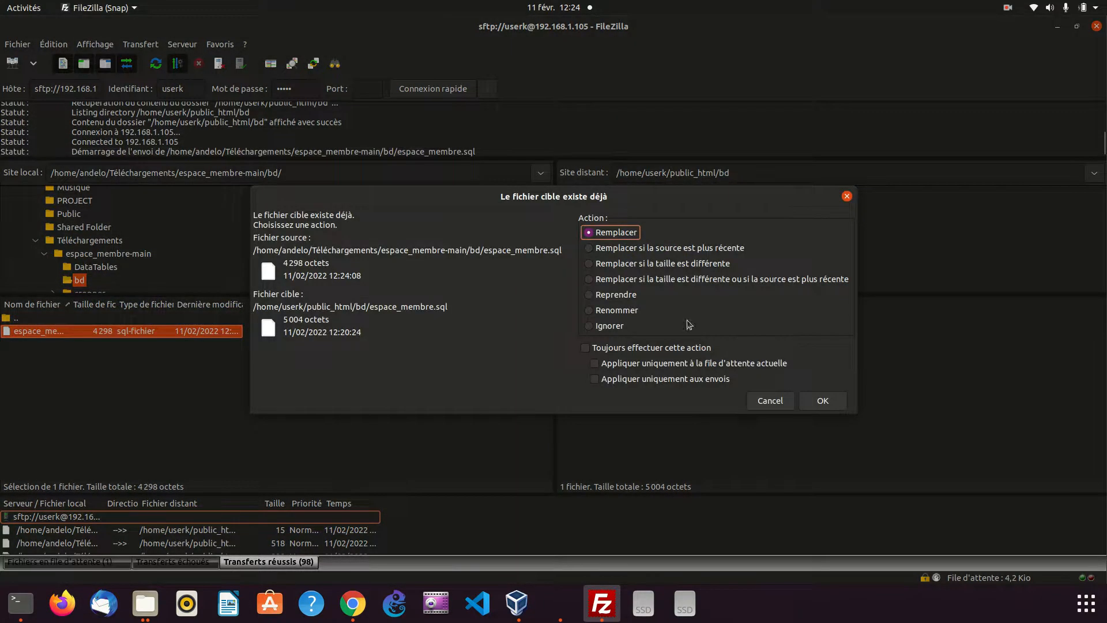
{"action": "left_click", "coordinate": [823, 402]}
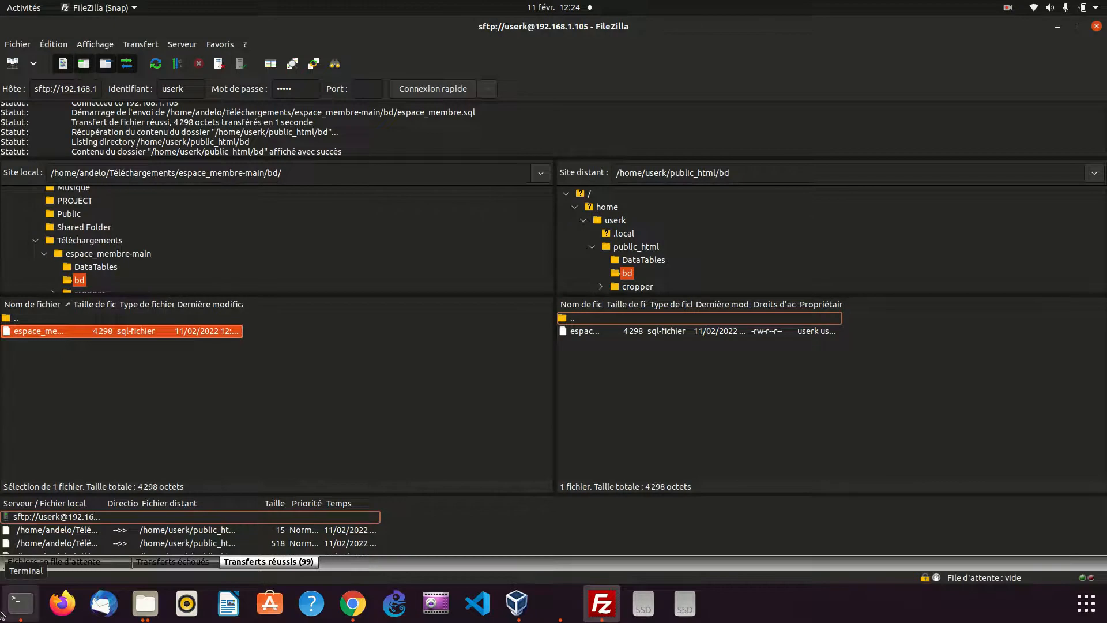
Check the server's copy of the dump in the terminal with nano -l public_html/bd/espace_membre.sql, and exit the editor
{"action": "left_click", "coordinate": [21, 603]}
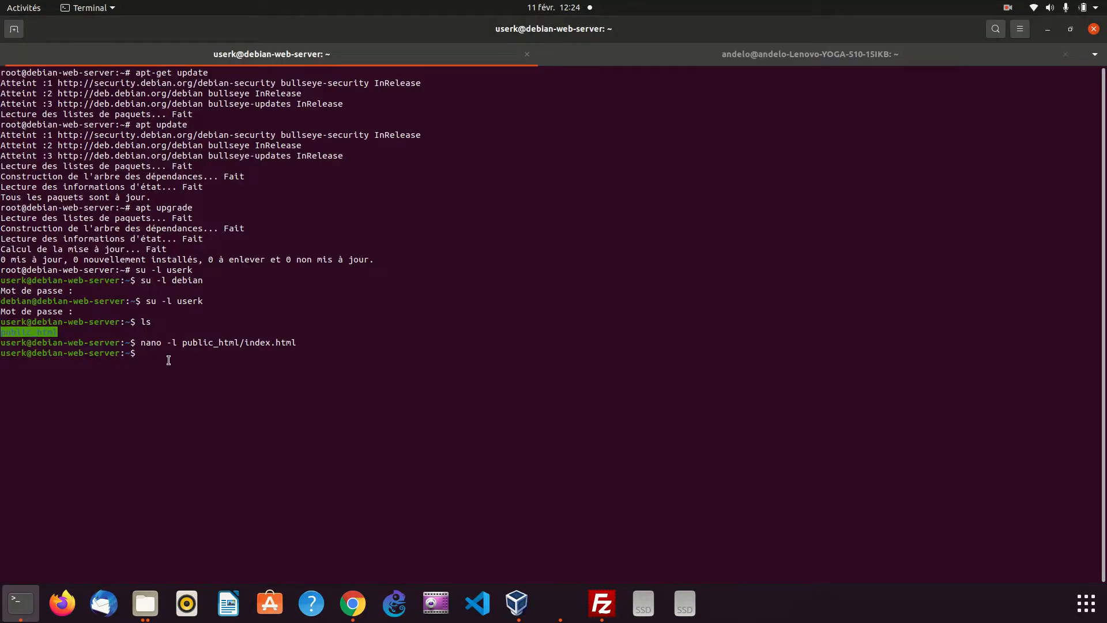
{"action": "key", "text": "Up"}
{"action": "key", "text": "BackSpace"}
{"action": "key", "text": "BackSpace"}
{"action": "key", "text": "BackSpace"}
{"action": "key", "text": "BackSpace"}
{"action": "key", "text": "BackSpace"}
{"action": "key", "text": "BackSpace"}
{"action": "key", "text": "BackSpace"}
{"action": "key", "text": "BackSpace"}
{"action": "key", "text": "BackSpace"}
{"action": "type", "text": "bd/"}
{"action": "key", "text": "Tab"}
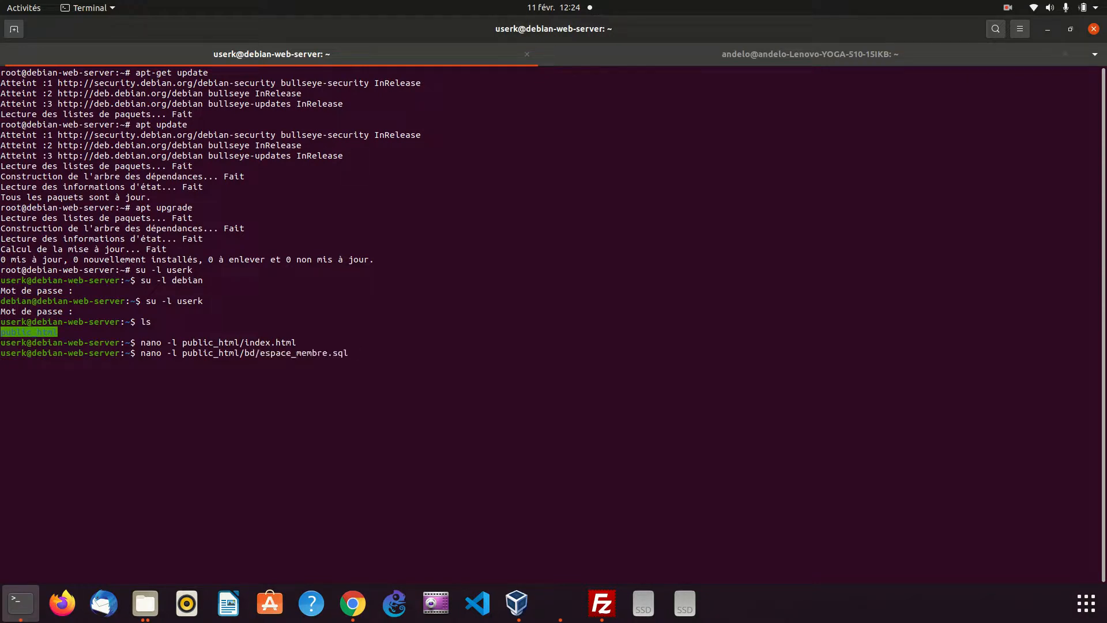
{"action": "key", "text": "Return"}
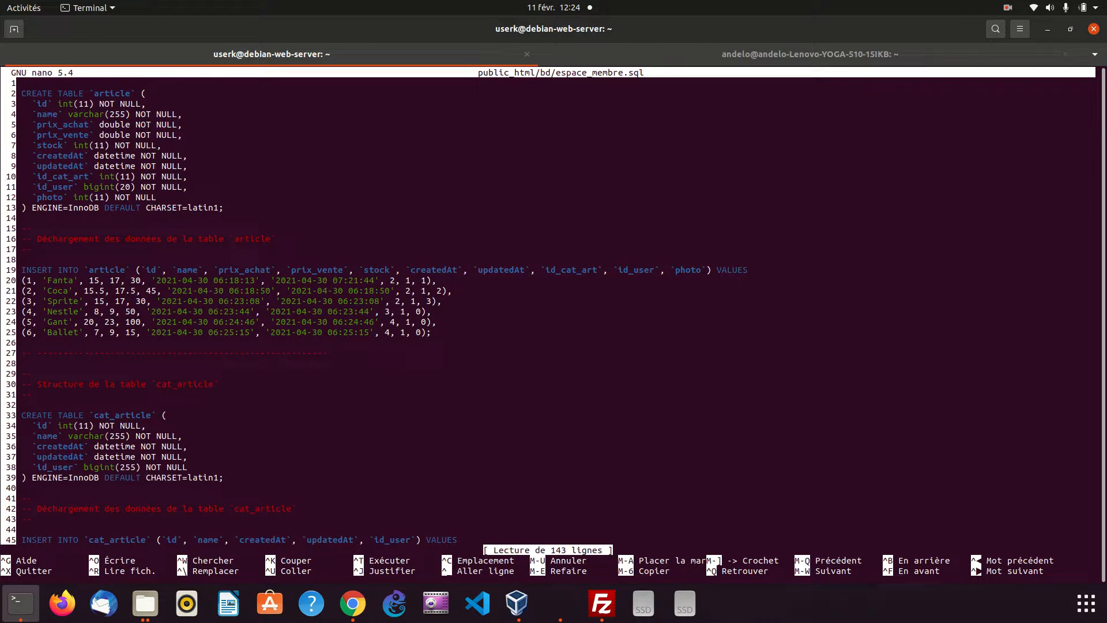
{"action": "key", "text": "ctrl+c"}
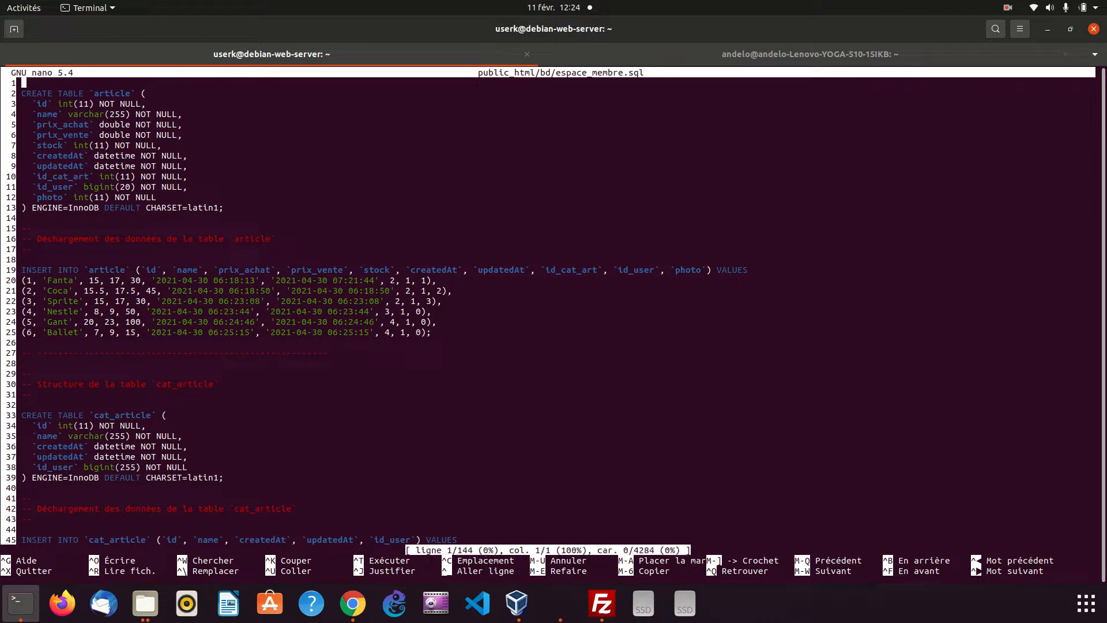
{"action": "key", "text": "ctrl+x"}
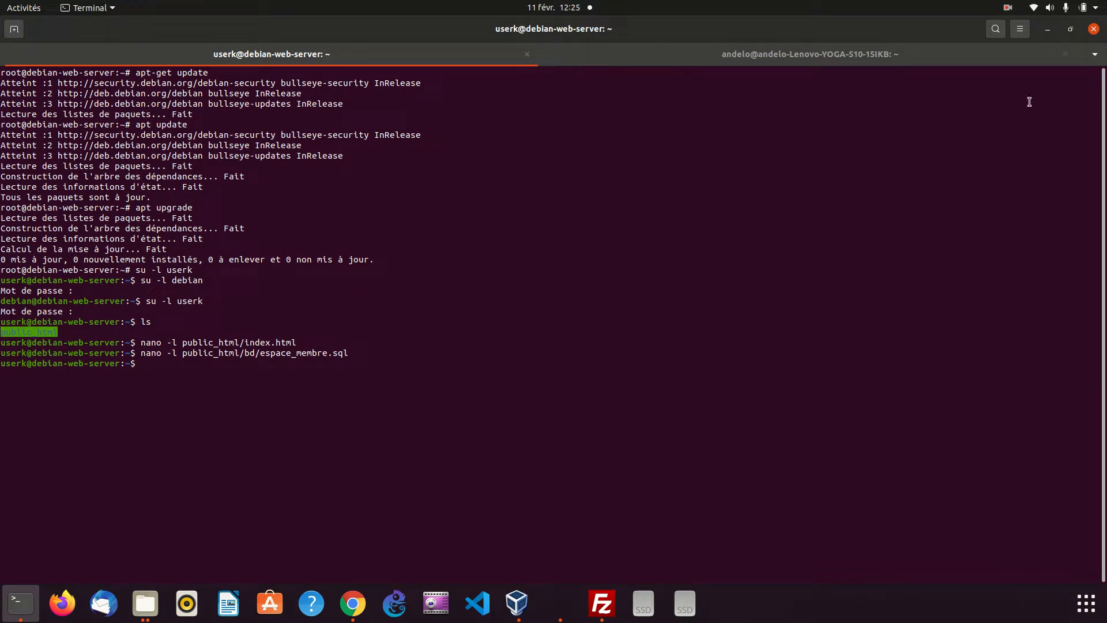
Switch to phpMyAdmin in Chrome and bring up the import page for the espace_membre database
{"action": "left_click", "coordinate": [1049, 29]}
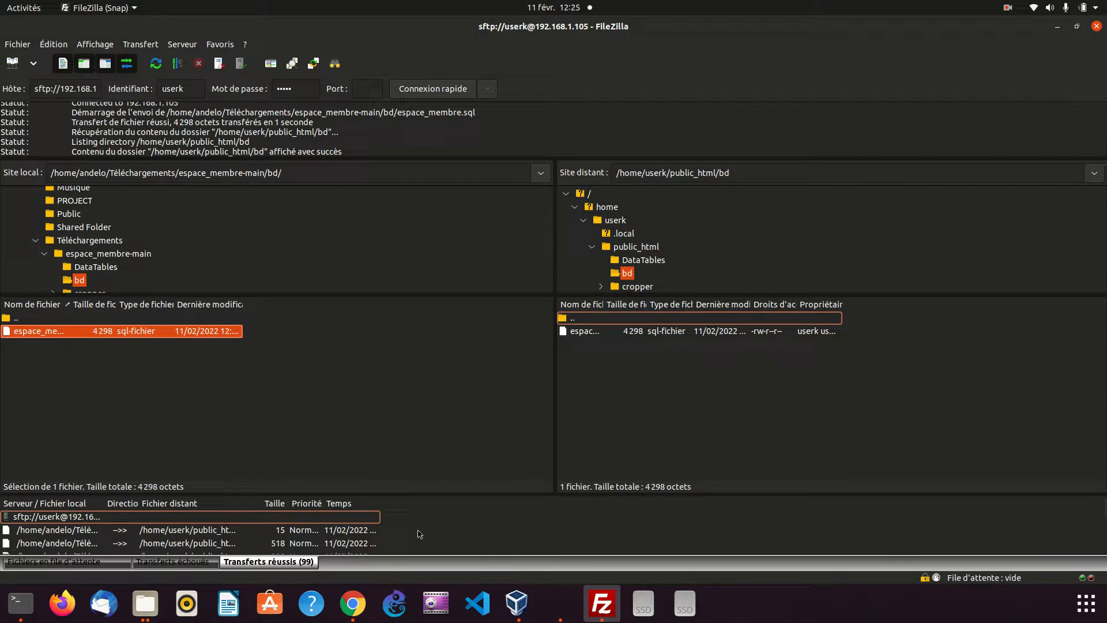
{"action": "left_click", "coordinate": [349, 617]}
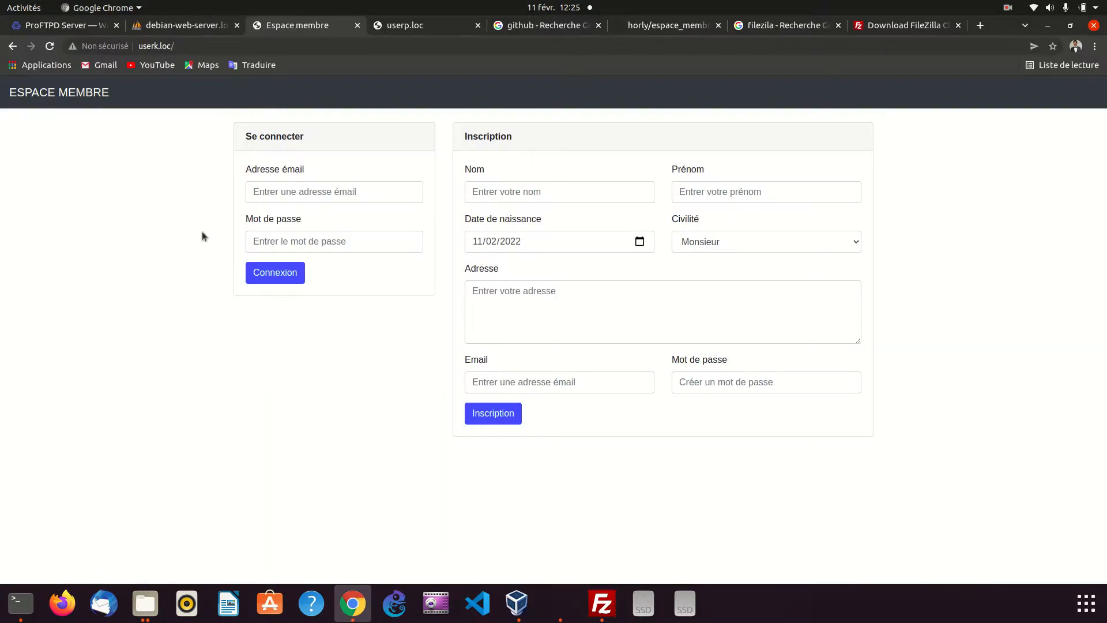
{"action": "left_click", "coordinate": [148, 27]}
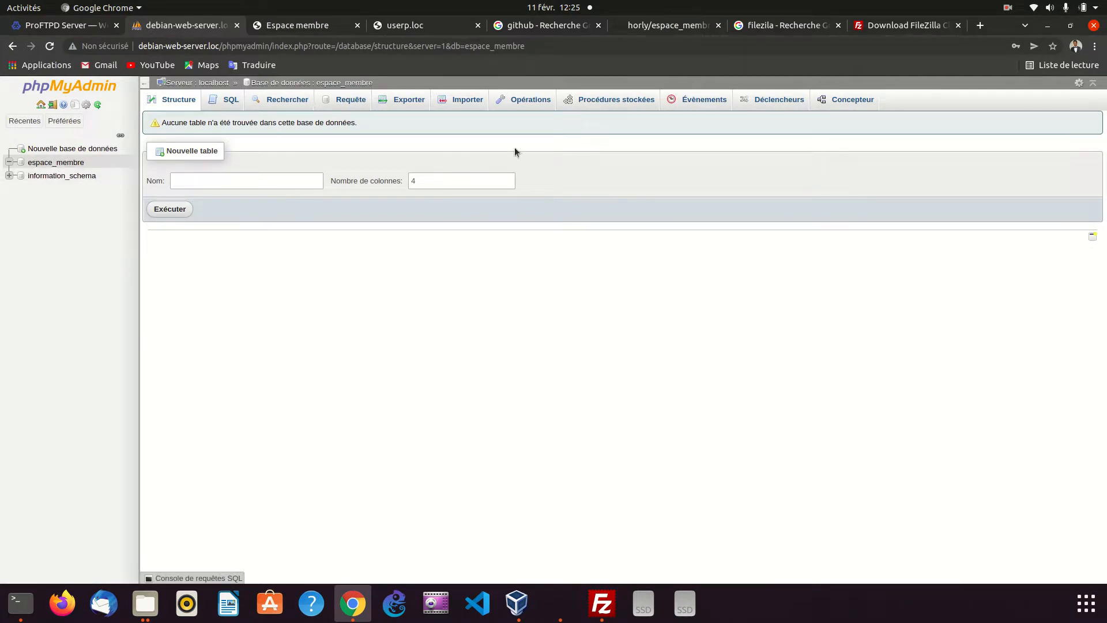
{"action": "left_click", "coordinate": [464, 103]}
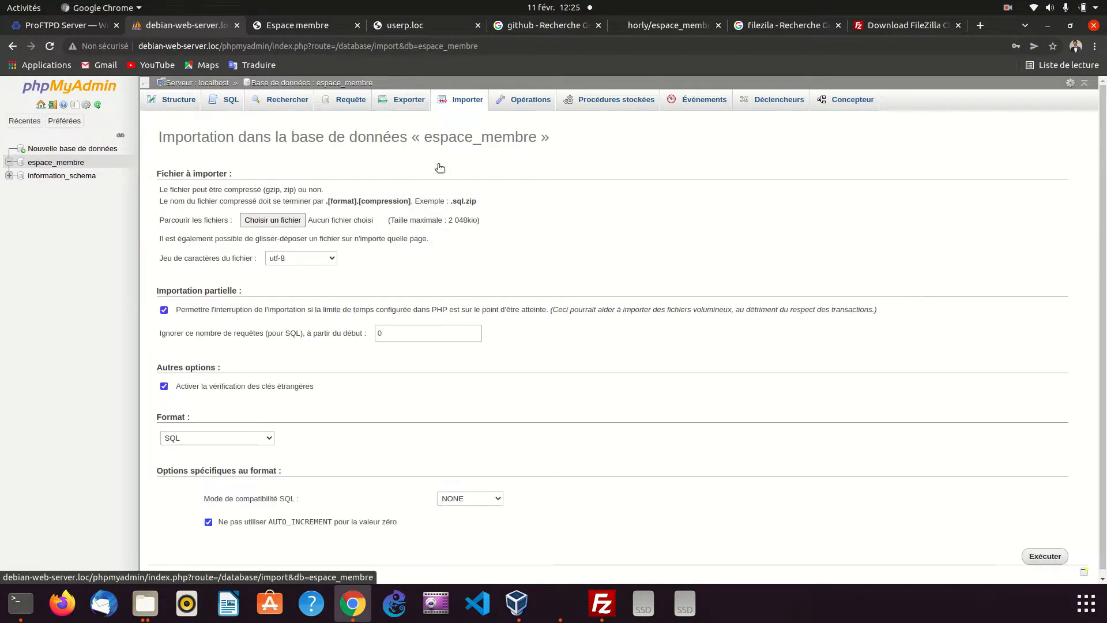
{"action": "scroll", "coordinate": [411, 302], "scroll_direction": "down", "scroll_amount": 1}
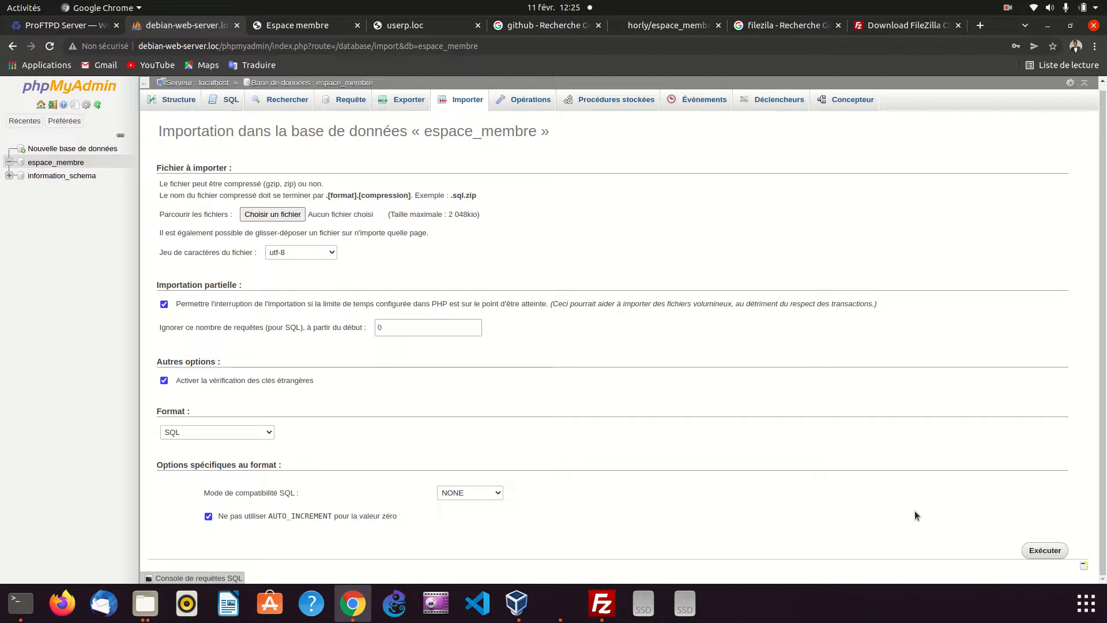
Import Téléchargements/espace_membre-main/bd/espace_membre.sql into the espace_membre database as utf-8 SQL
{"action": "left_click", "coordinate": [282, 215]}
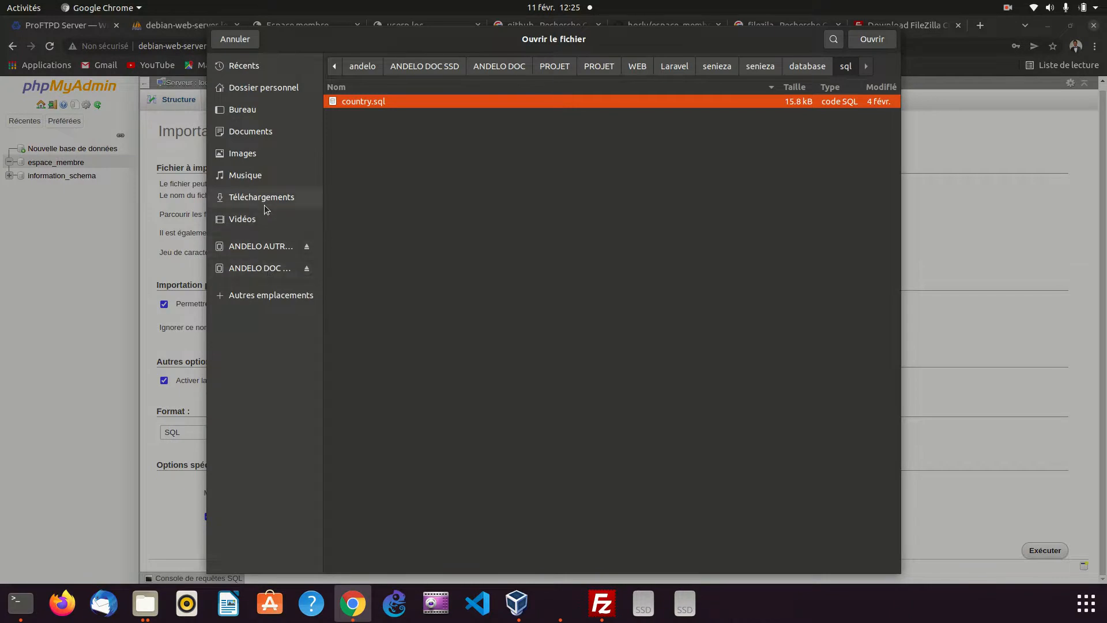
{"action": "left_click", "coordinate": [267, 203]}
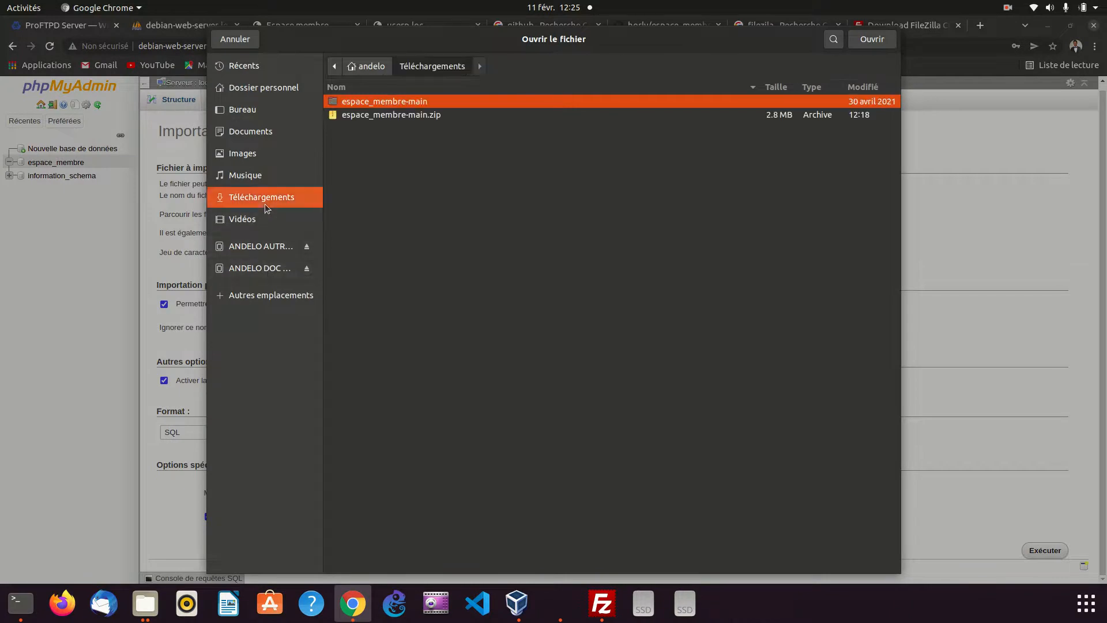
{"action": "double_click", "coordinate": [397, 103]}
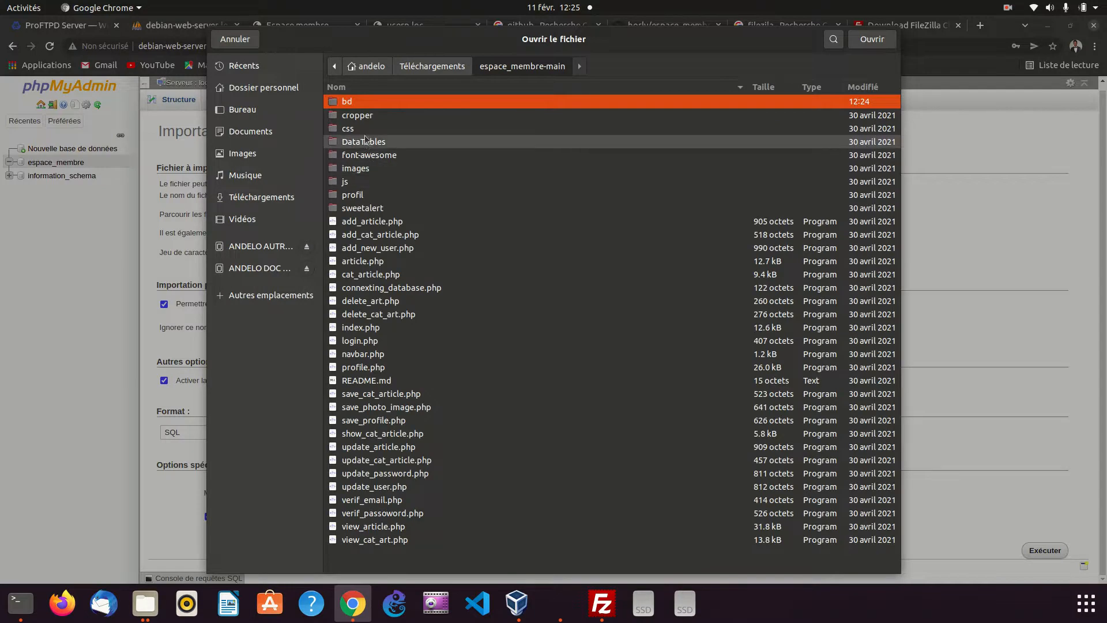
{"action": "double_click", "coordinate": [359, 104]}
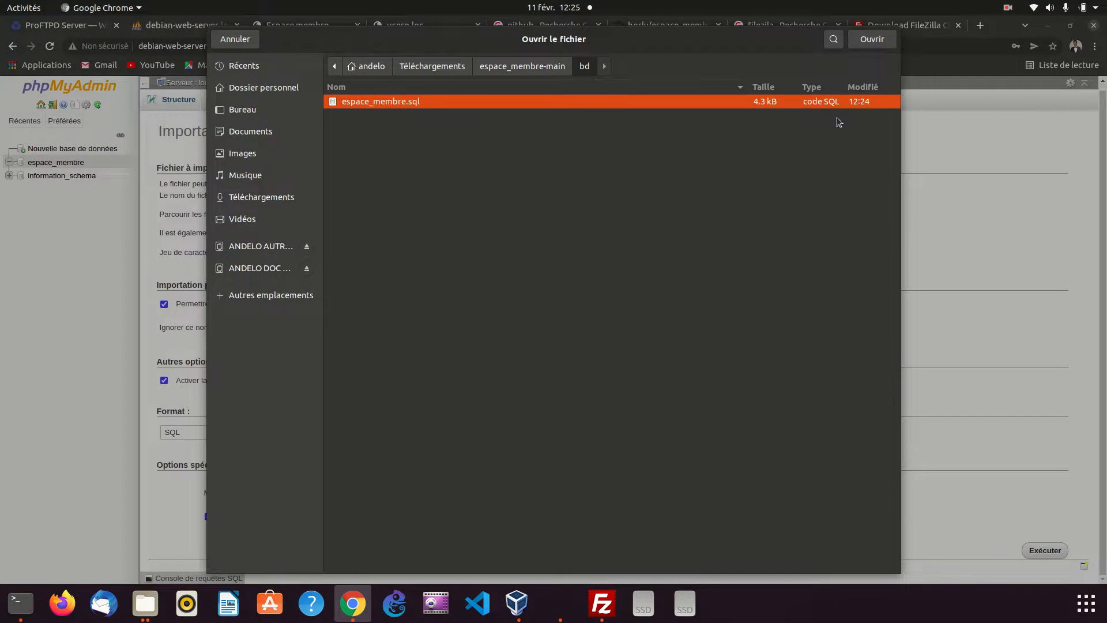
{"action": "left_click", "coordinate": [872, 39]}
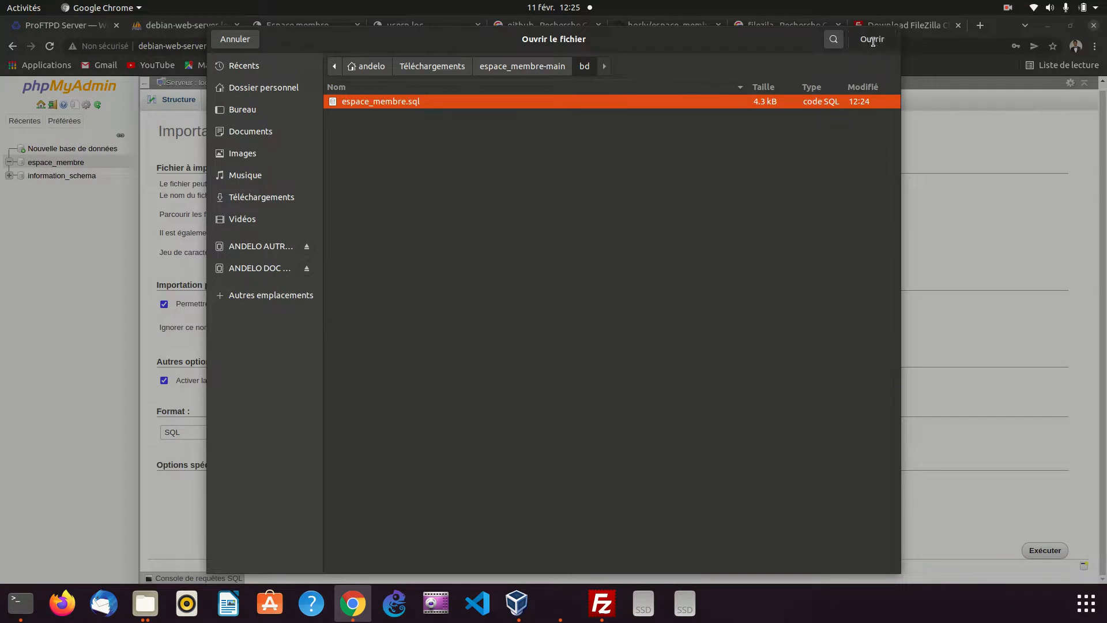
{"action": "left_click", "coordinate": [1058, 550]}
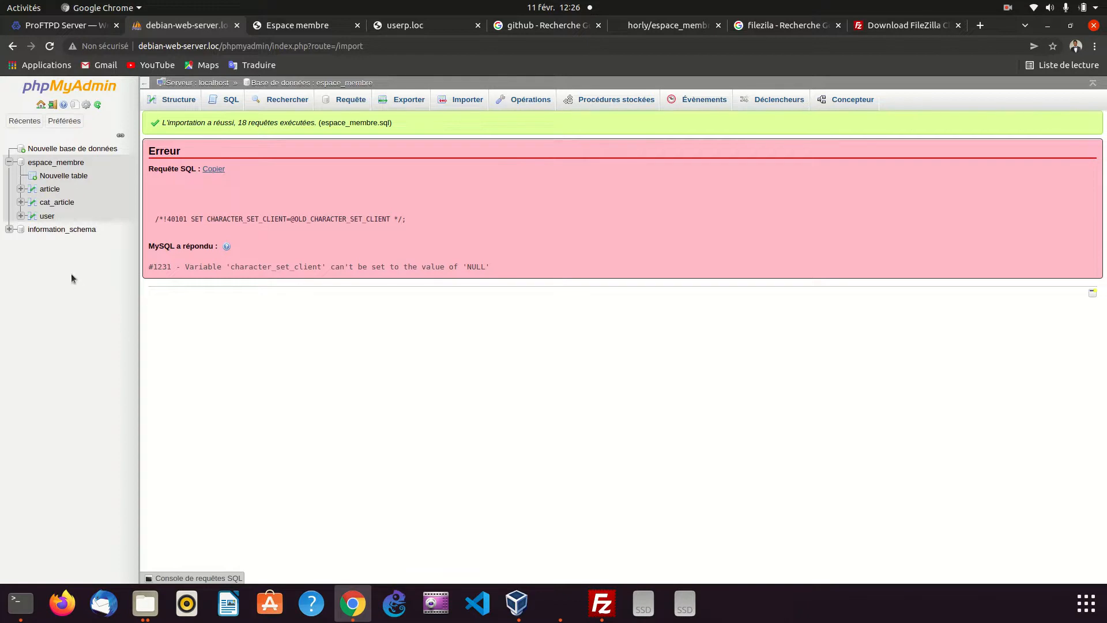
Examine the rows of the imported article, cat_article and user tables
{"action": "left_click", "coordinate": [51, 189]}
{"action": "left_click", "coordinate": [59, 202]}
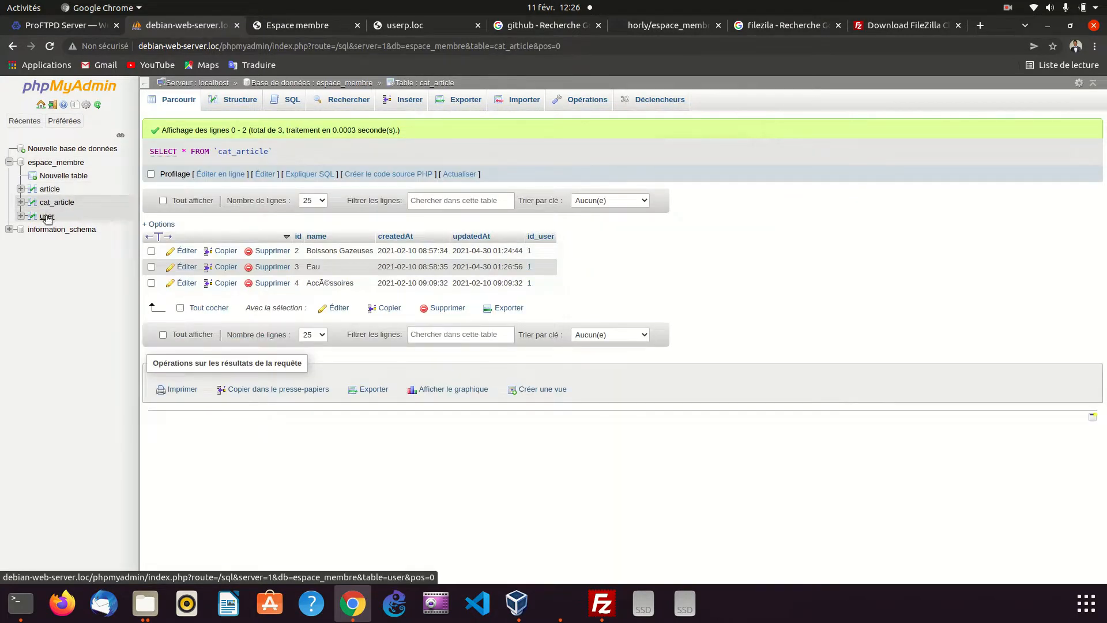
{"action": "left_click", "coordinate": [46, 217]}
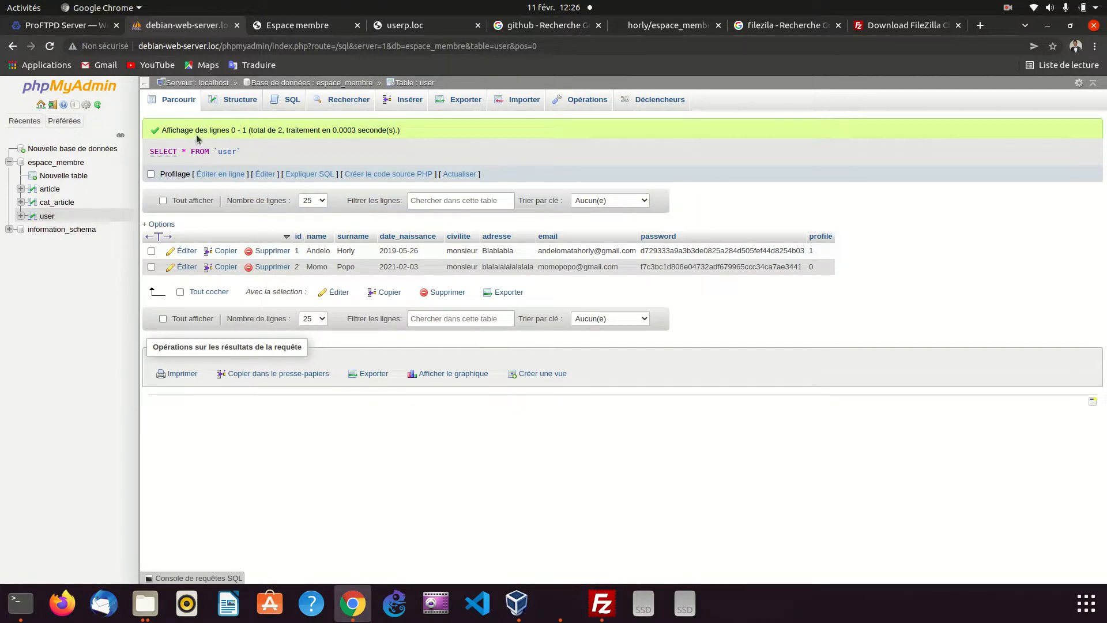
{"action": "left_click", "coordinate": [61, 203]}
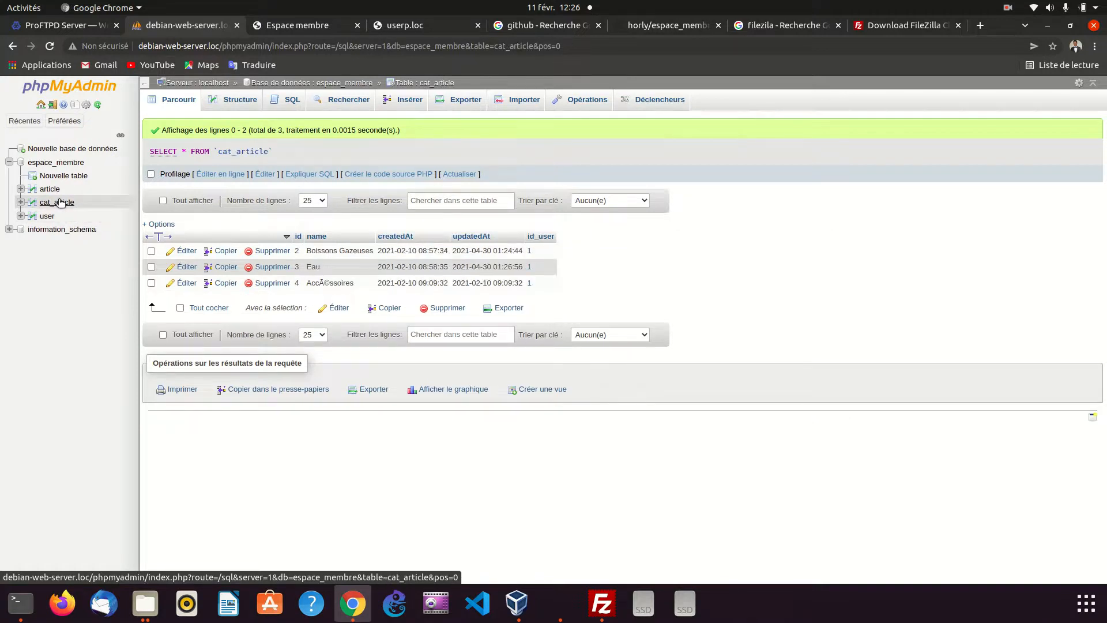
{"action": "left_click", "coordinate": [56, 191]}
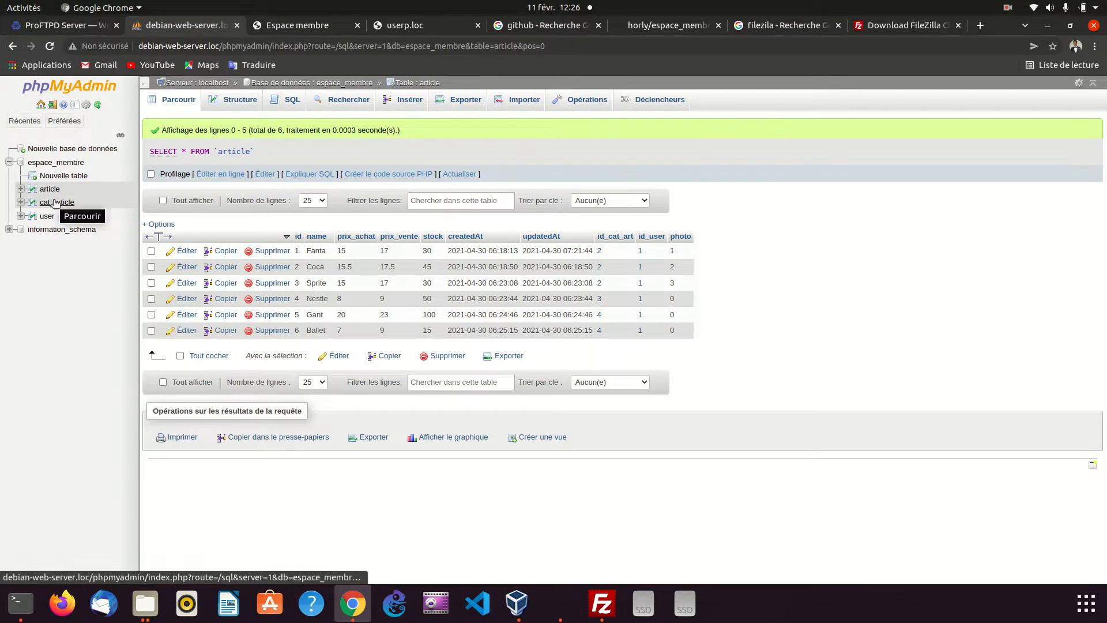
{"action": "left_click", "coordinate": [50, 192]}
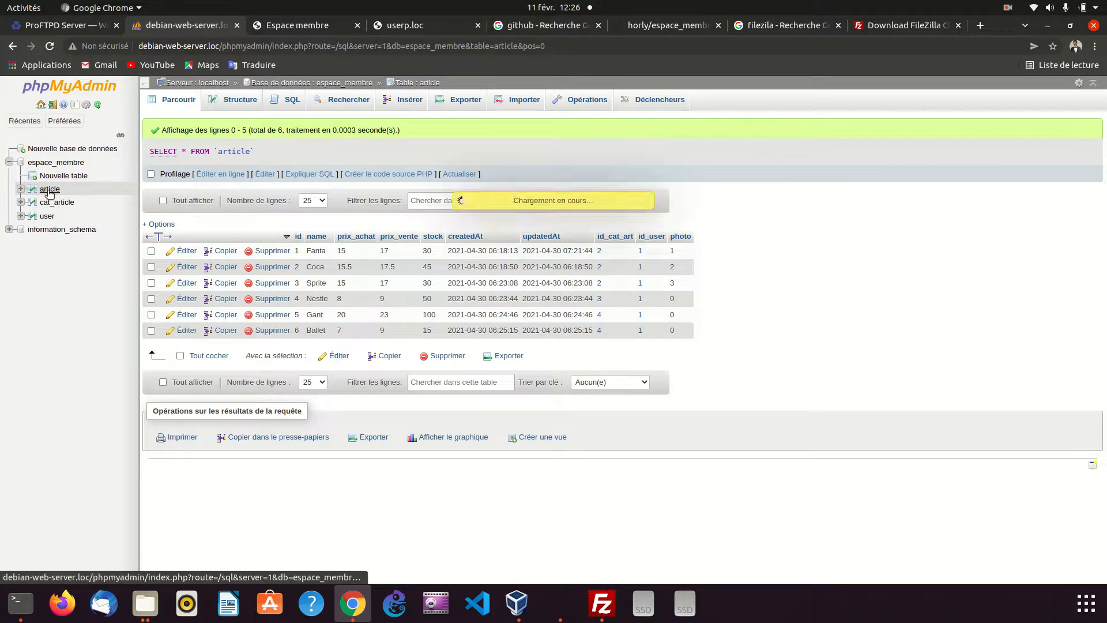
{"action": "left_click", "coordinate": [52, 204]}
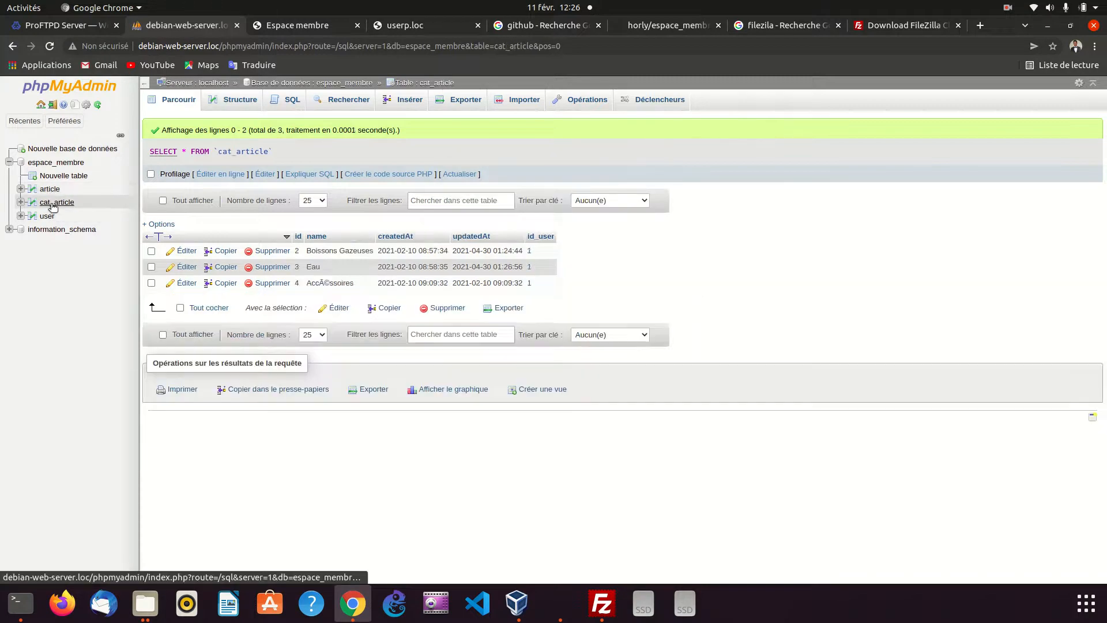
{"action": "left_click", "coordinate": [46, 216]}
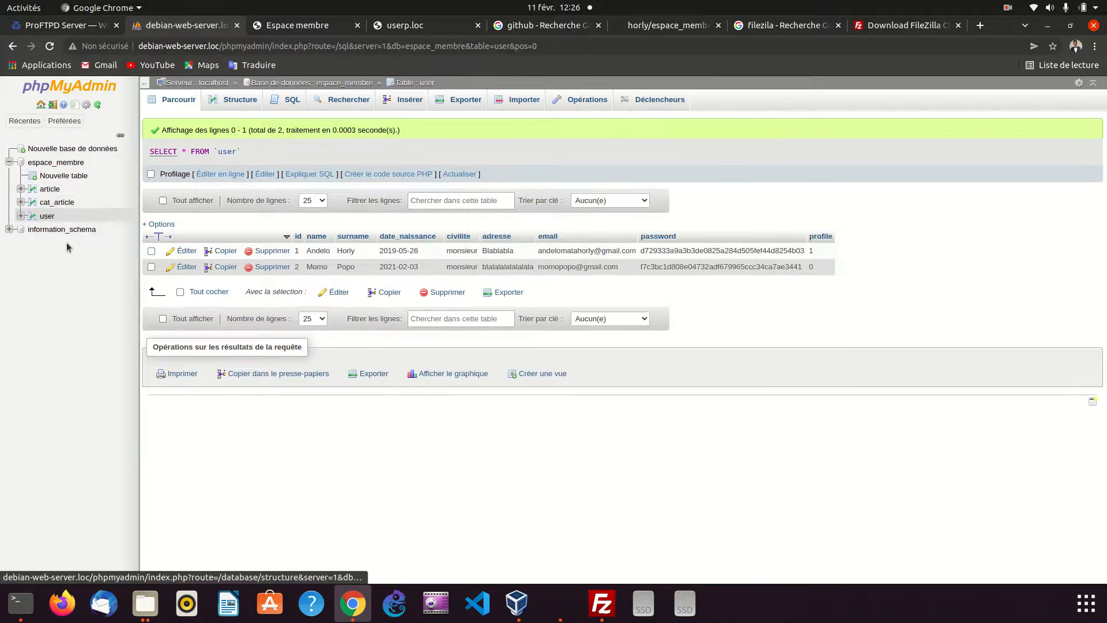
On the userk.loc page, fill in the login email with the address of the second record in the user table
{"action": "left_click", "coordinate": [323, 26]}
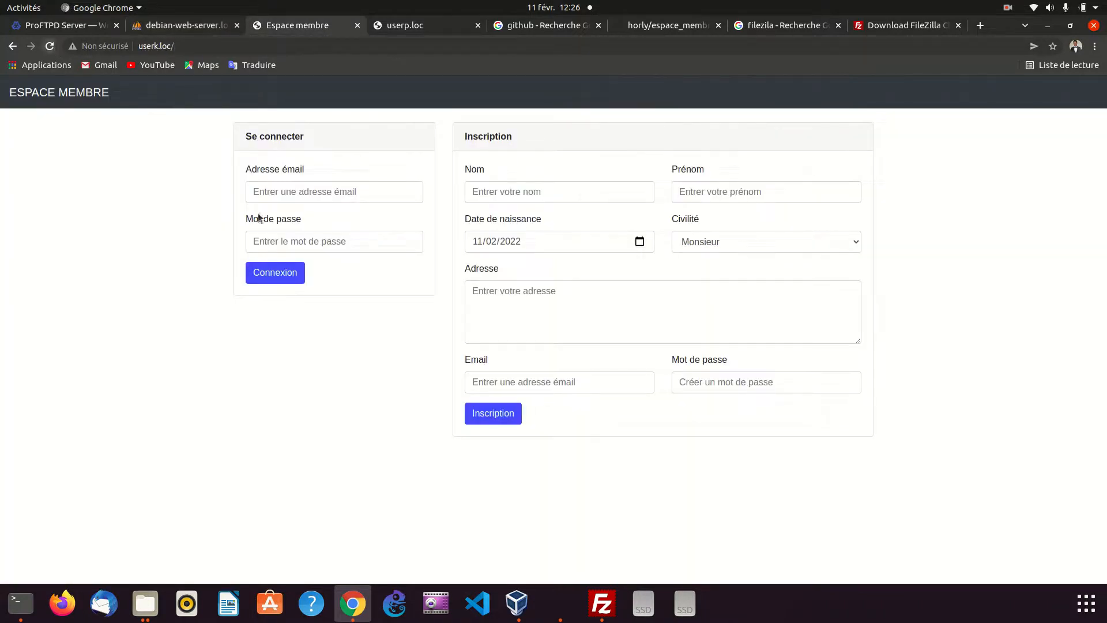
{"action": "left_click", "coordinate": [211, 28]}
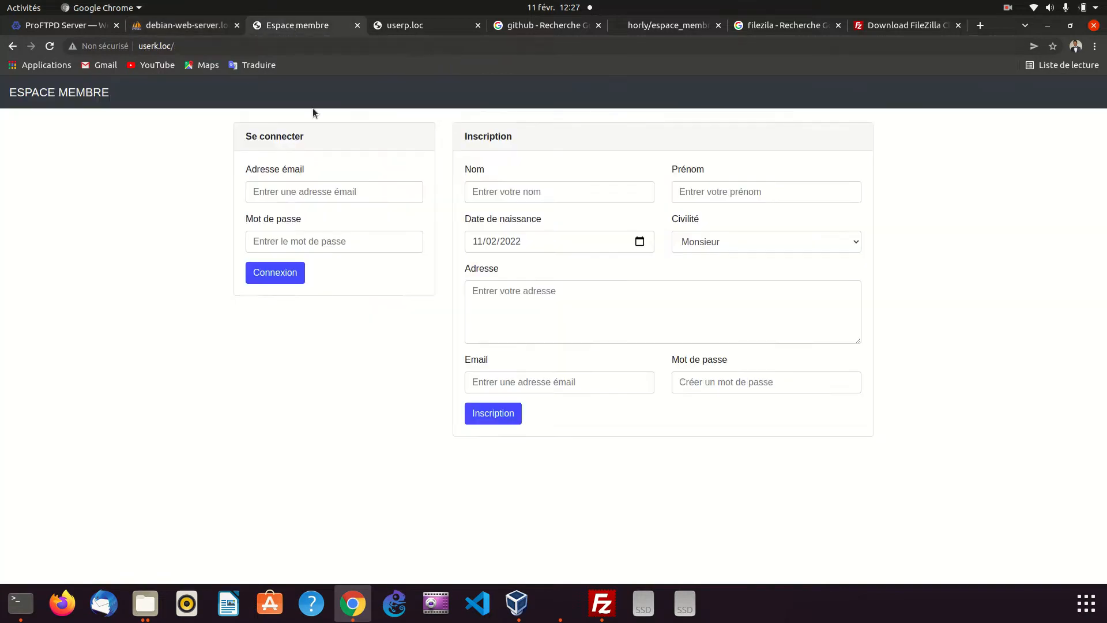
{"action": "left_click", "coordinate": [292, 25]}
{"action": "left_click", "coordinate": [368, 192]}
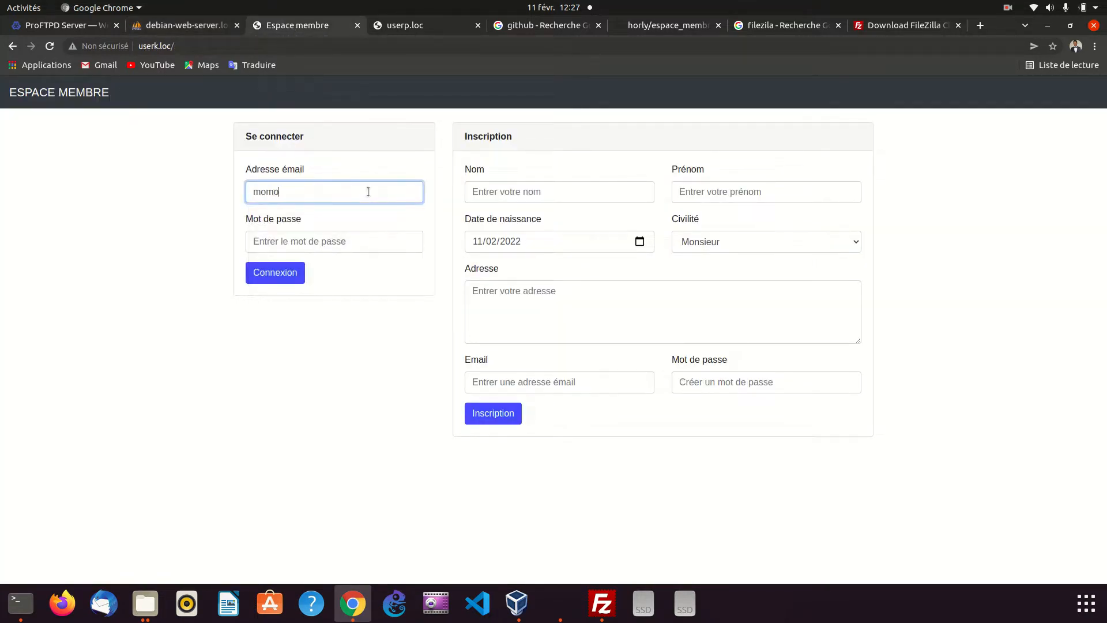
{"action": "key", "text": "ctrl+a"}
Recheck the user table, enter the account password in the userk.loc login form, and submit the login
{"action": "left_click", "coordinate": [168, 29]}
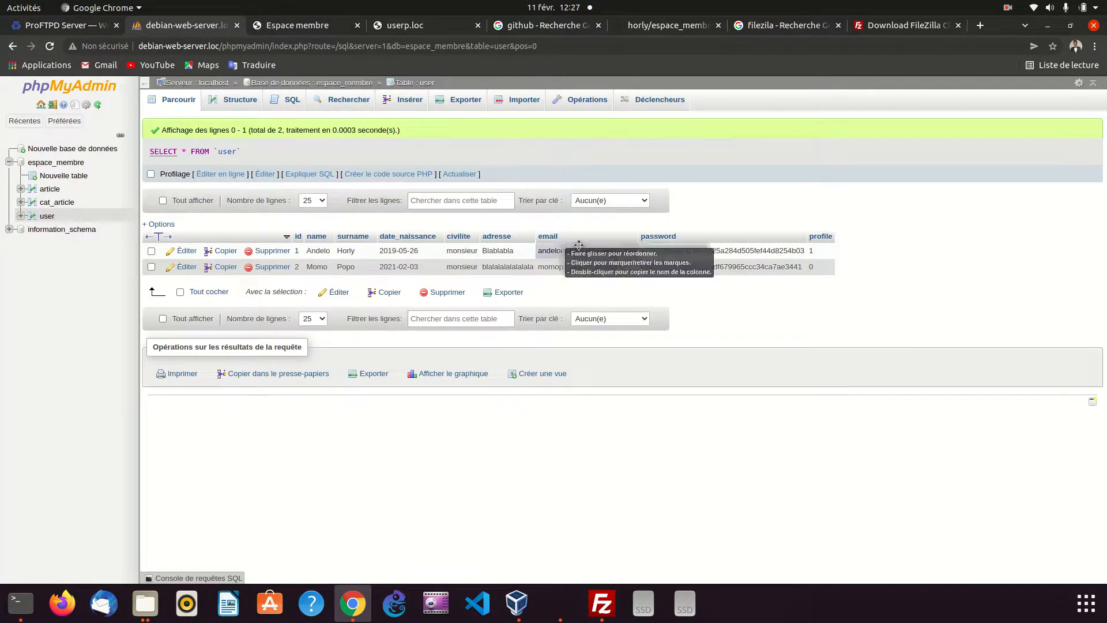
{"action": "left_click", "coordinate": [263, 29]}
{"action": "left_click", "coordinate": [283, 247]}
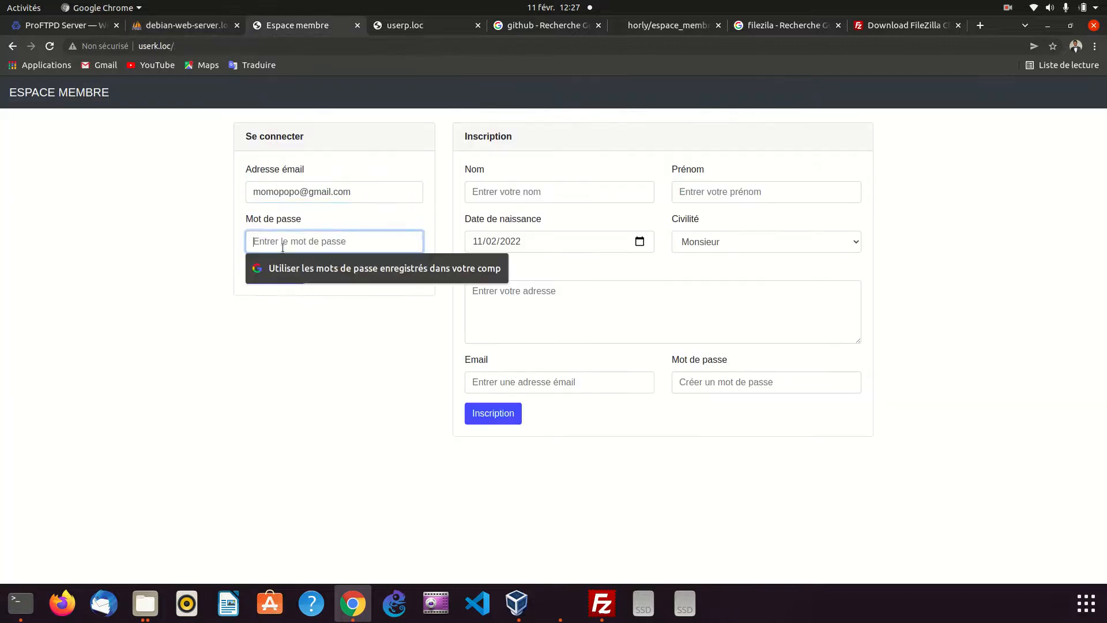
{"action": "type", "text": "••••"}
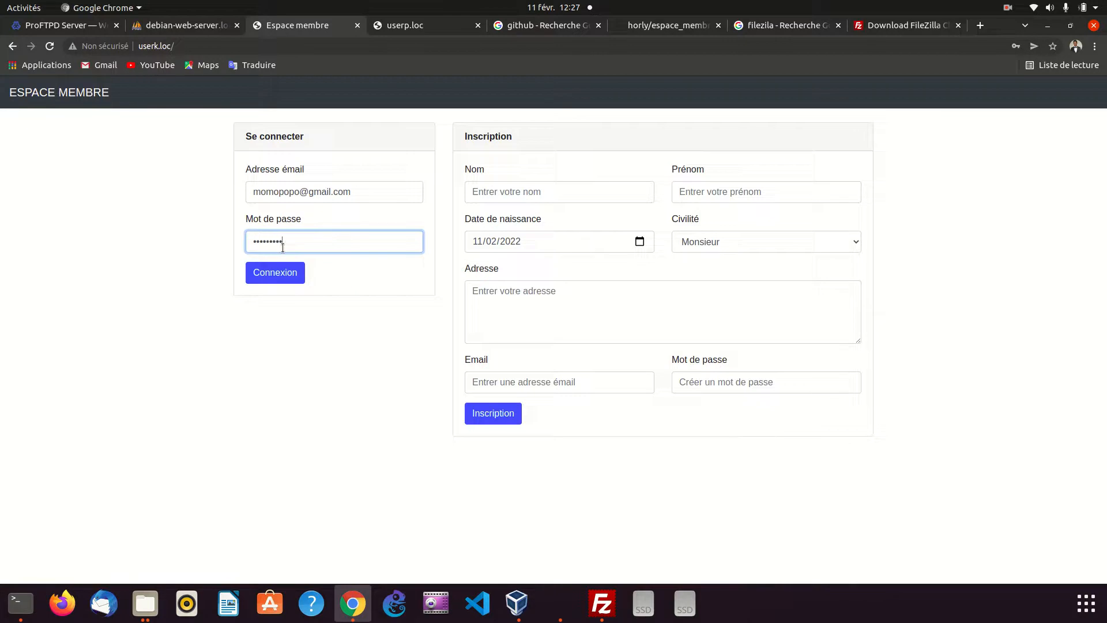
{"action": "left_click", "coordinate": [296, 274]}
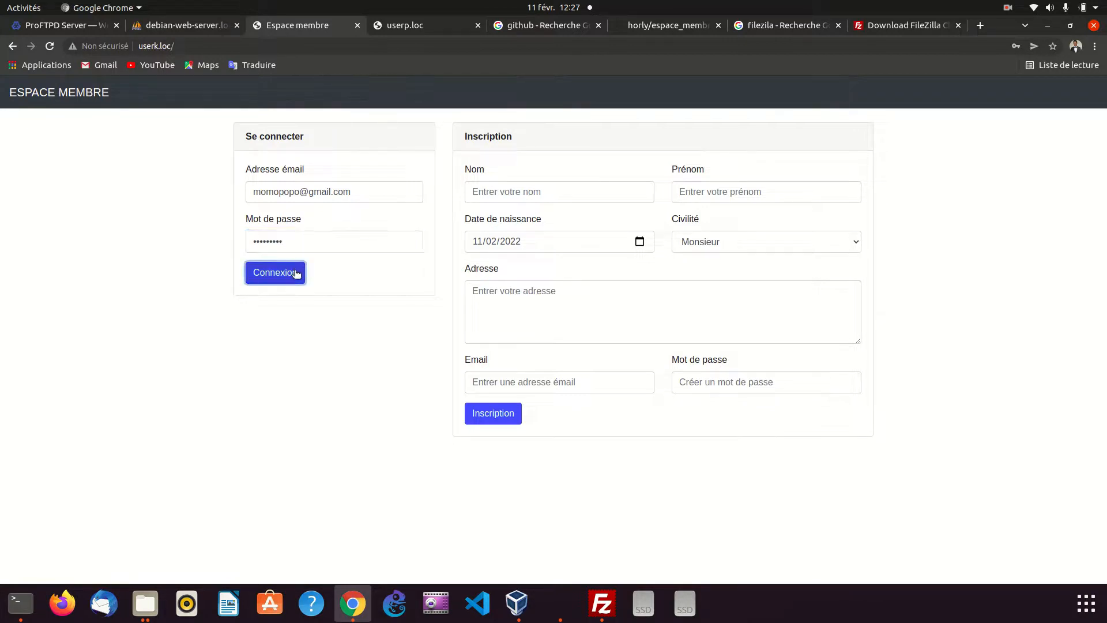
Examine the login page's console errors in the developer tools, view verif_email.php in its own tab, and close both
{"action": "right_click", "coordinate": [183, 337]}
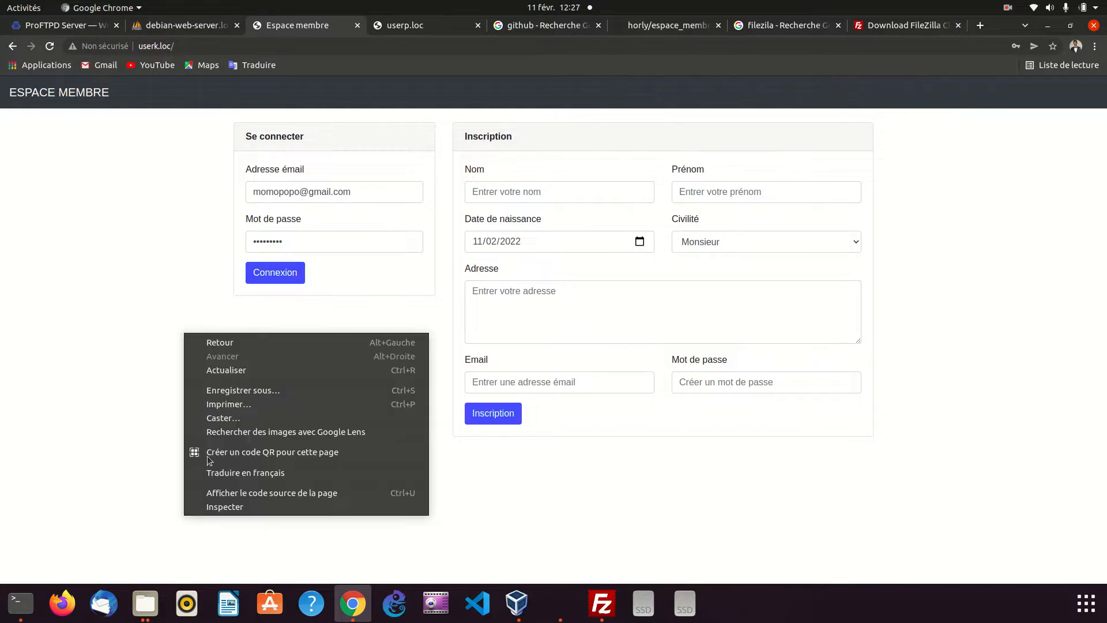
{"action": "left_click", "coordinate": [212, 507]}
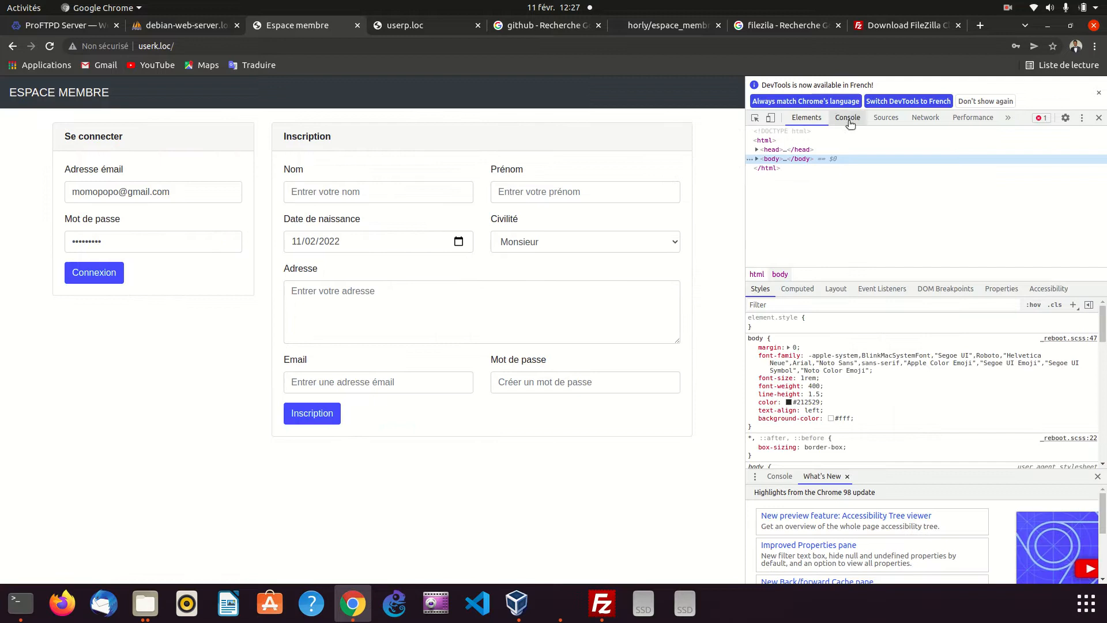
{"action": "left_click", "coordinate": [849, 118]}
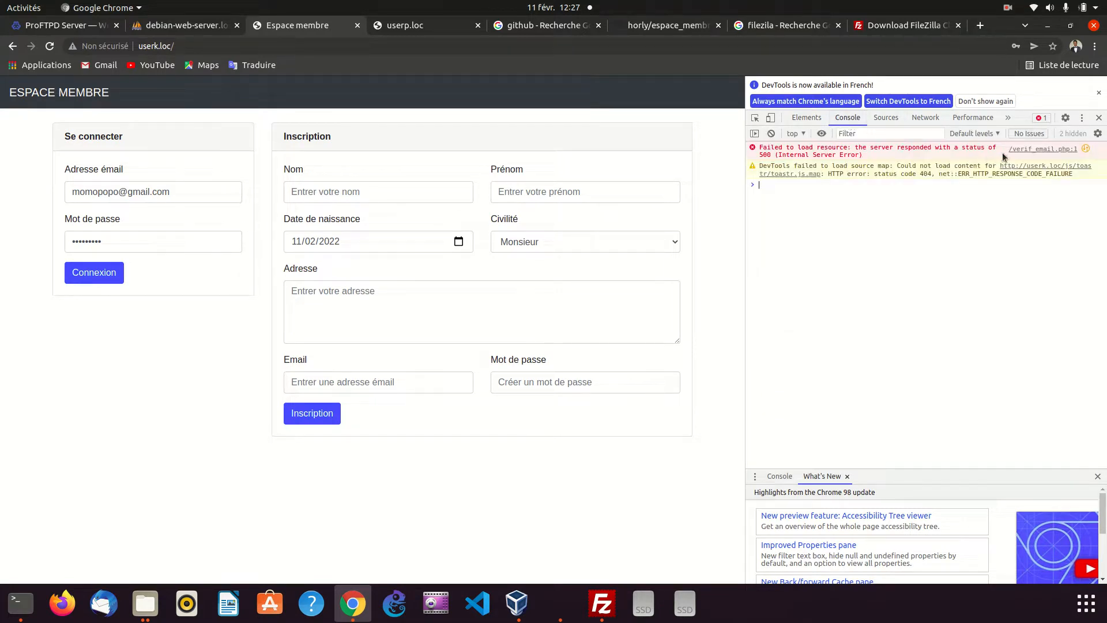
{"action": "left_click", "coordinate": [1030, 150]}
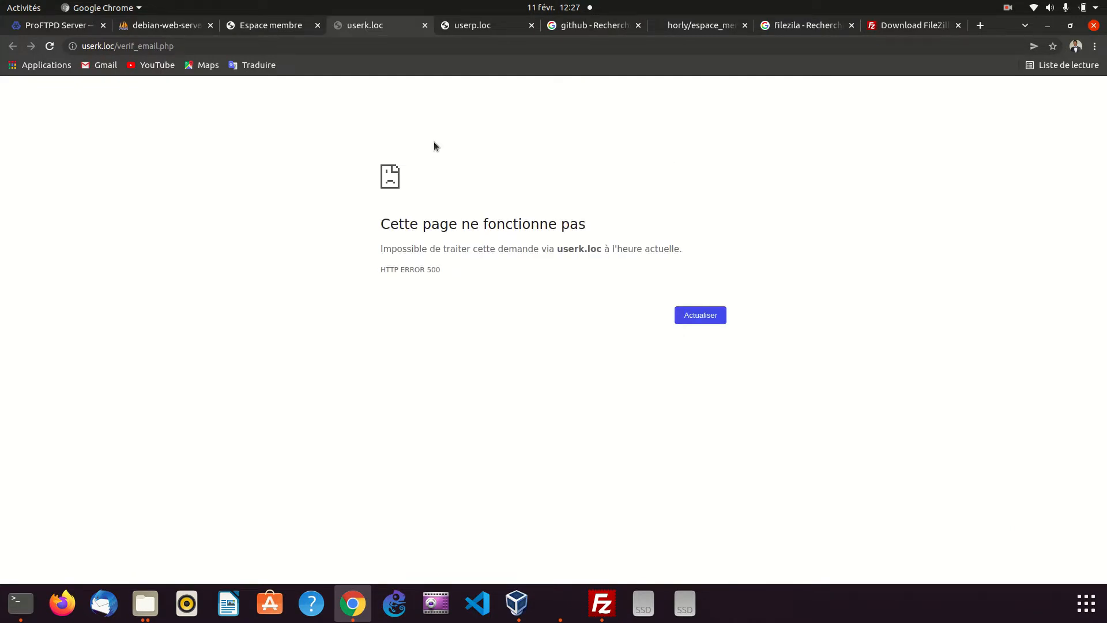
{"action": "left_click", "coordinate": [425, 25]}
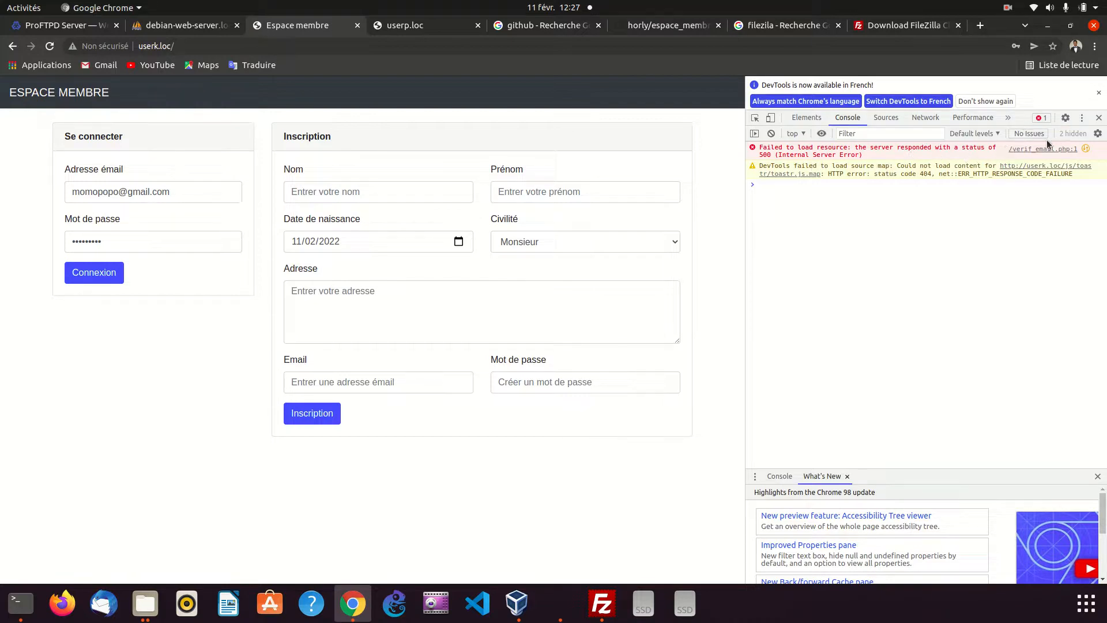
{"action": "left_click", "coordinate": [1098, 92]}
{"action": "left_click", "coordinate": [1099, 83]}
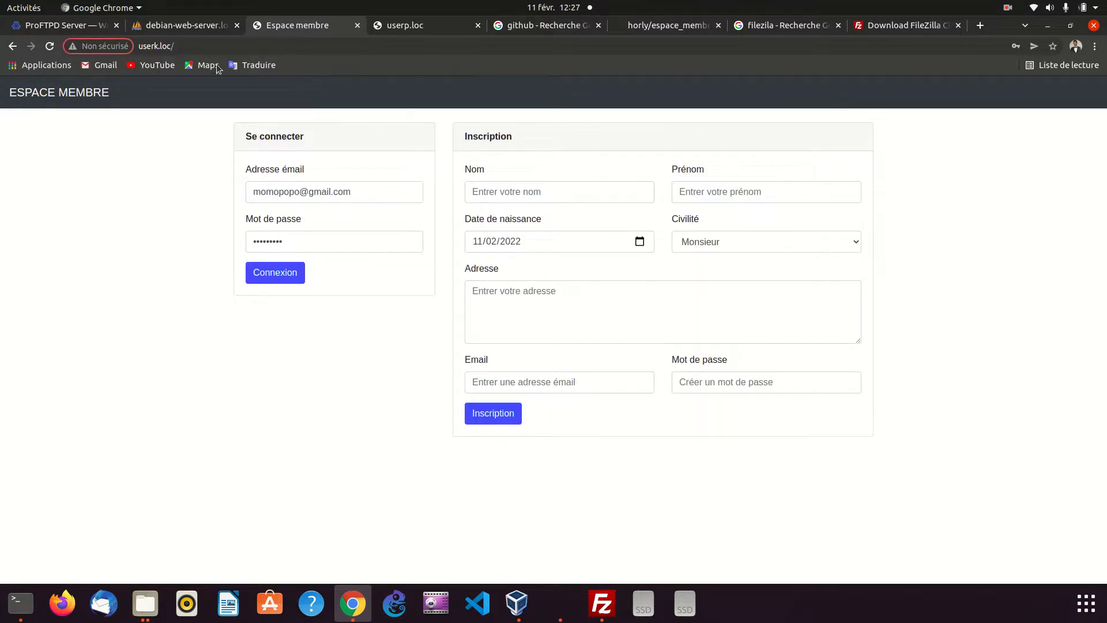
Switch to the terminal, change to the public_html directory on the server, and list its files
{"action": "key", "text": "ctrl+l"}
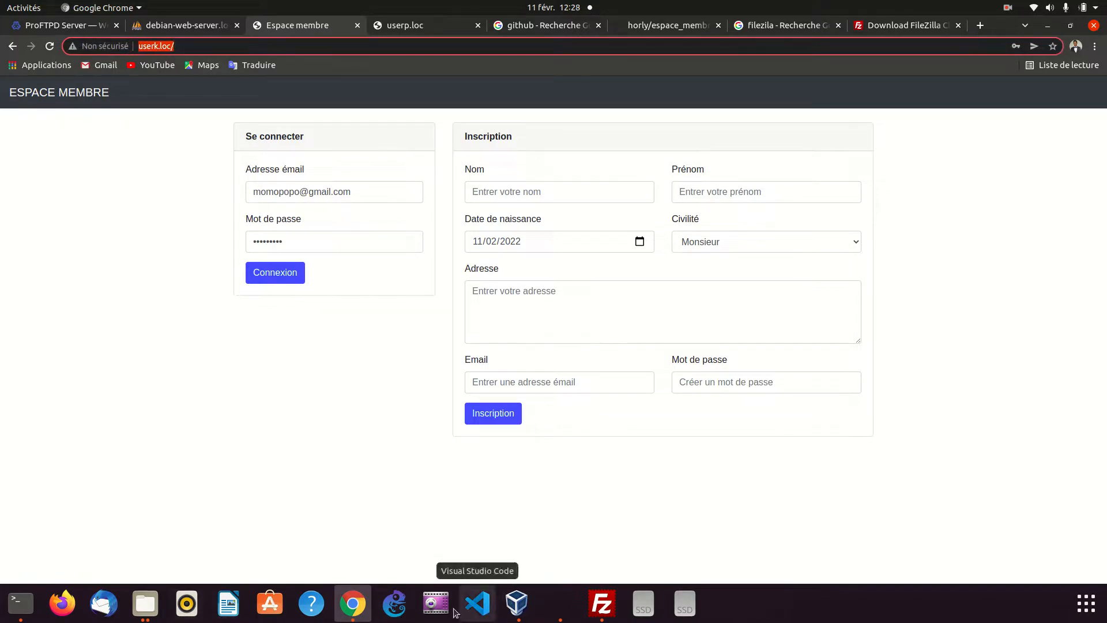
{"action": "left_click", "coordinate": [20, 603]}
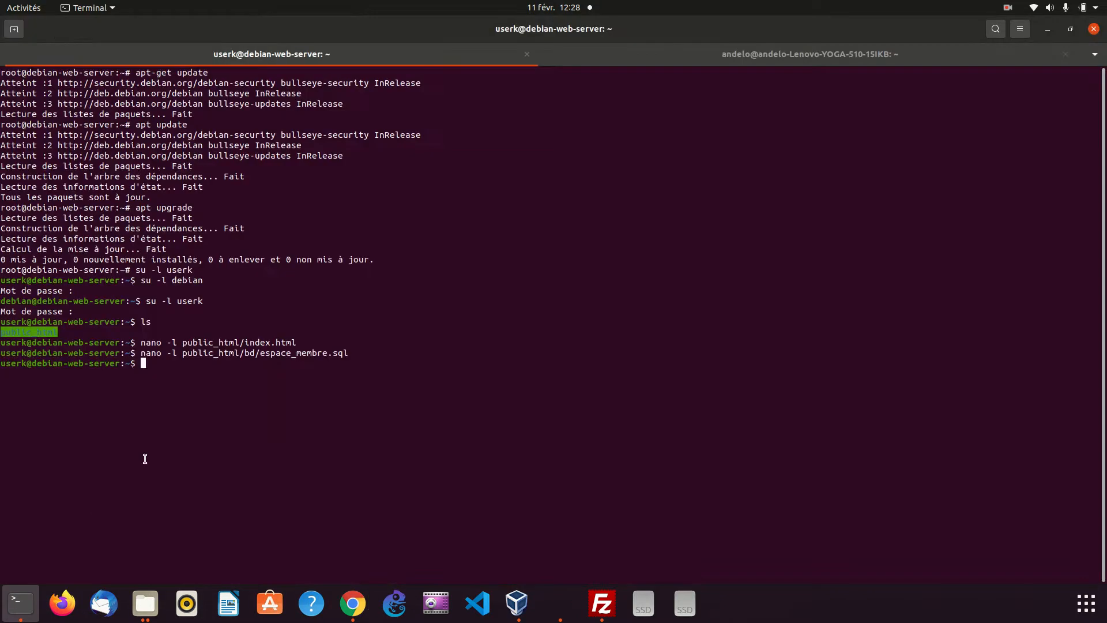
{"action": "type", "text": "cd pu"}
{"action": "key", "text": "Tab"}
{"action": "key", "text": "Return"}
{"action": "type", "text": "ls"}
{"action": "key", "text": "Return"}
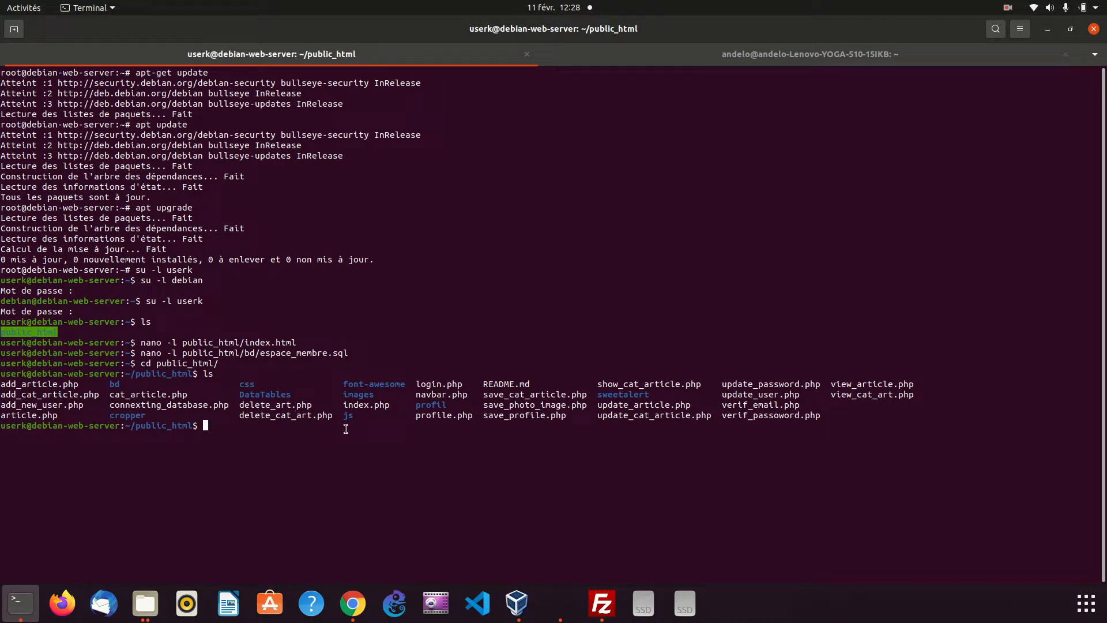
Open verif_email.php in nano with line numbers, review its database include and email query, and close the file
{"action": "type", "text": "nano -l"}
{"action": "type", "text": "verif_"}
{"action": "key", "text": "Tab"}
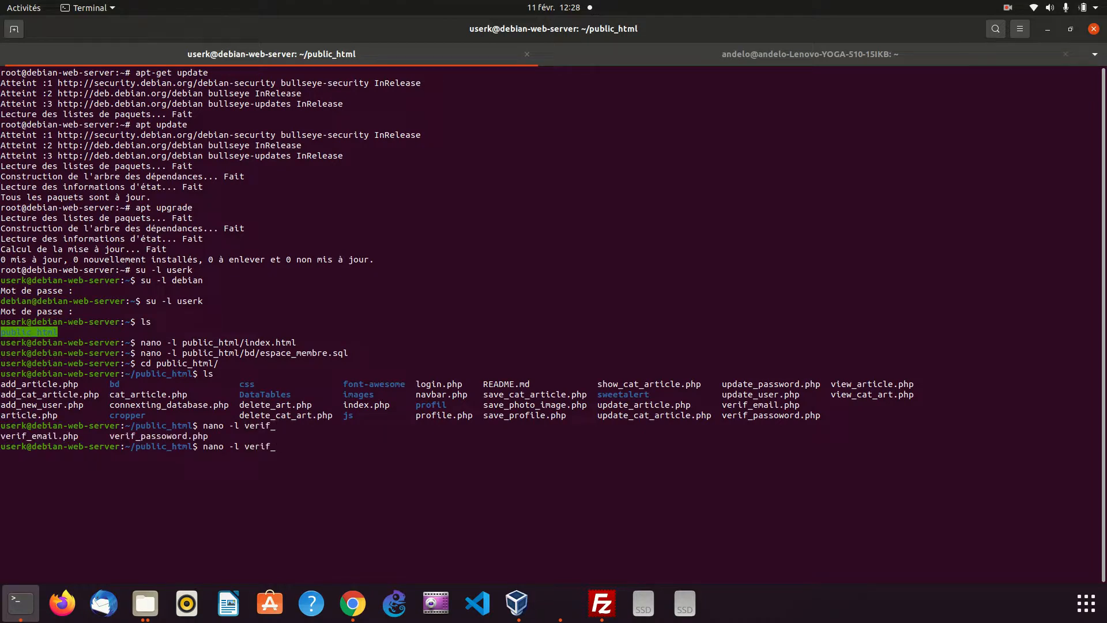
{"action": "type", "text": "e"}
{"action": "key", "text": "Tab"}
{"action": "key", "text": "Return"}
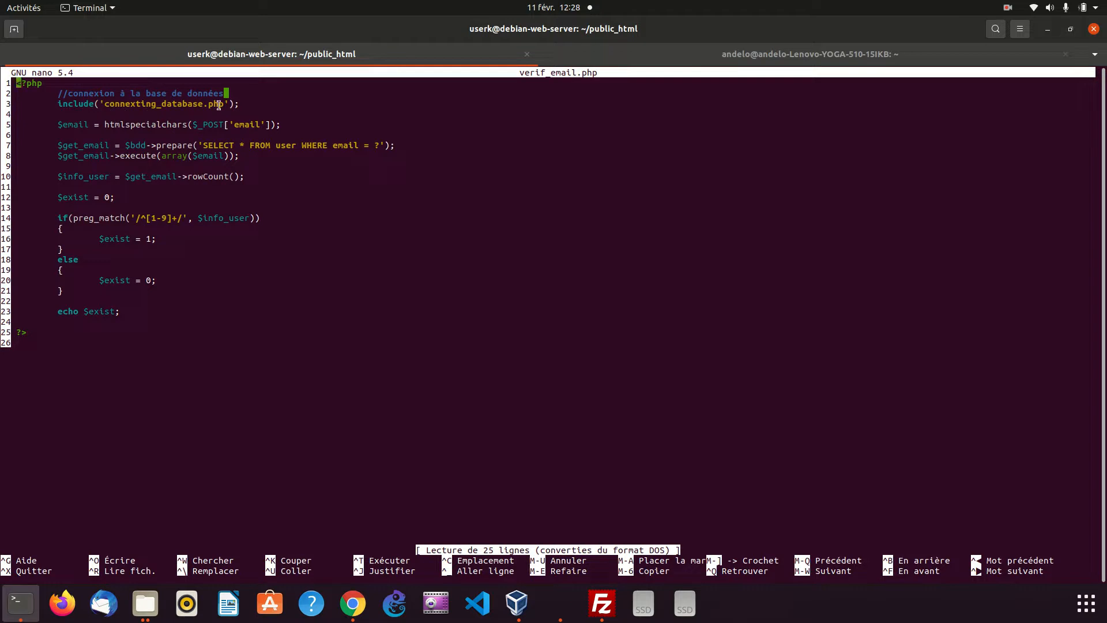
{"action": "key", "text": "ctrl+x"}
Open connexting_database.php in nano with line numbers and compare its database name with the one in phpMyAdmin
{"action": "key", "text": "Up"}
{"action": "key", "text": "BackSpace"}
{"action": "key", "text": "BackSpace"}
{"action": "key", "text": "BackSpace"}
{"action": "key", "text": "BackSpace"}
{"action": "key", "text": "BackSpace"}
{"action": "key", "text": "BackSpace"}
{"action": "key", "text": "BackSpace"}
{"action": "key", "text": "BackSpace"}
{"action": "key", "text": "BackSpace"}
{"action": "key", "text": "BackSpace"}
{"action": "key", "text": "BackSpace"}
{"action": "key", "text": "BackSpace"}
{"action": "key", "text": "BackSpace"}
{"action": "key", "text": "BackSpace"}
{"action": "key", "text": "BackSpace"}
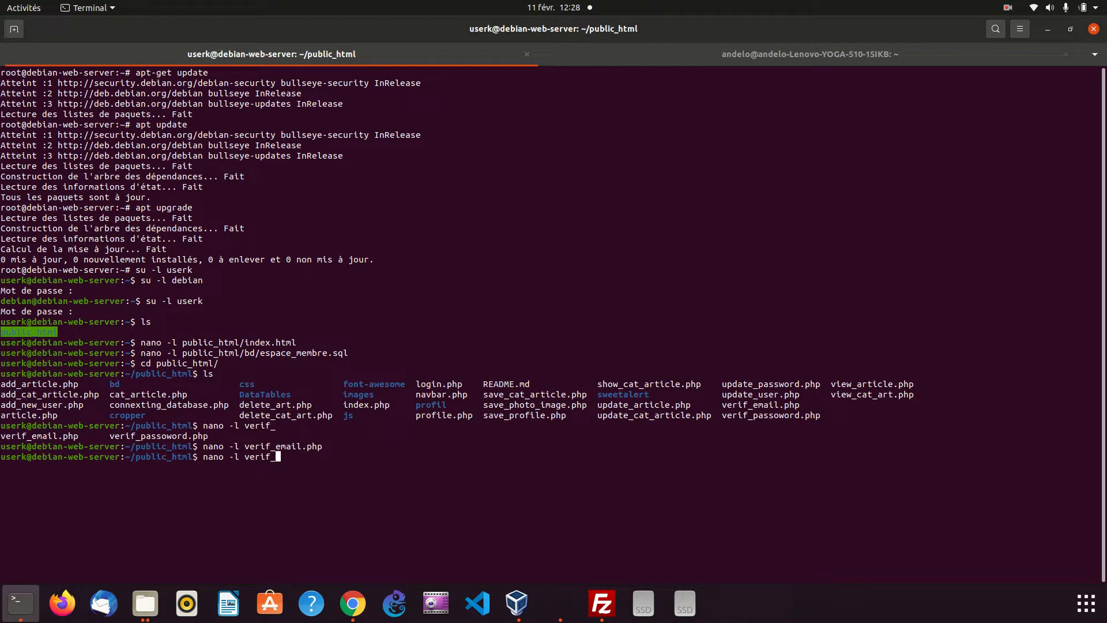
{"action": "type", "text": "conne"}
{"action": "key", "text": "Tab"}
{"action": "key", "text": "Return"}
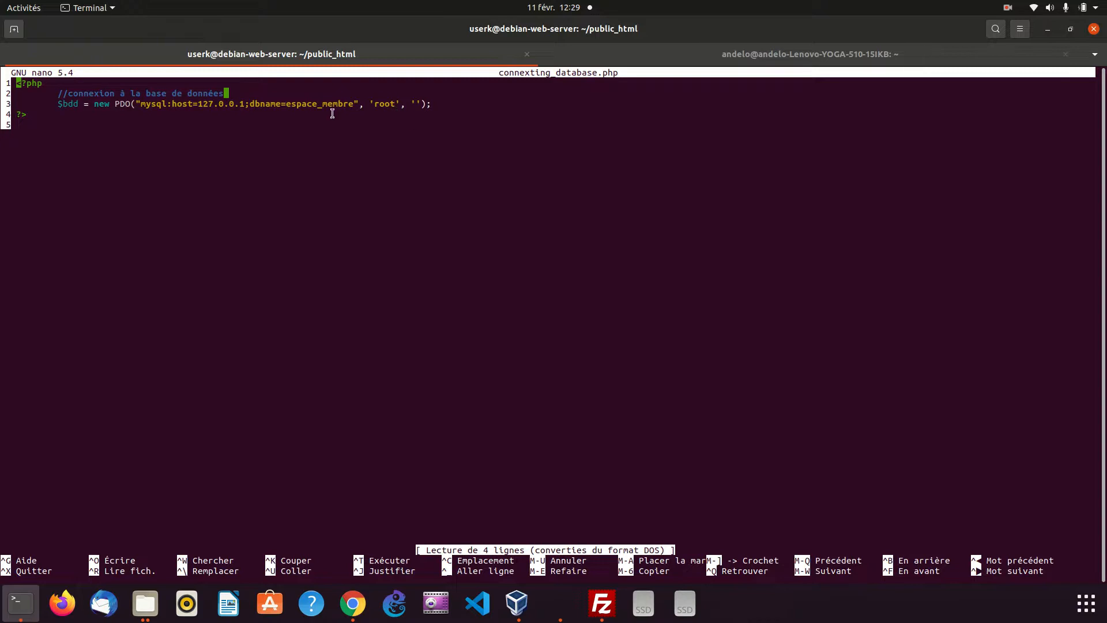
{"action": "left_click", "coordinate": [353, 616]}
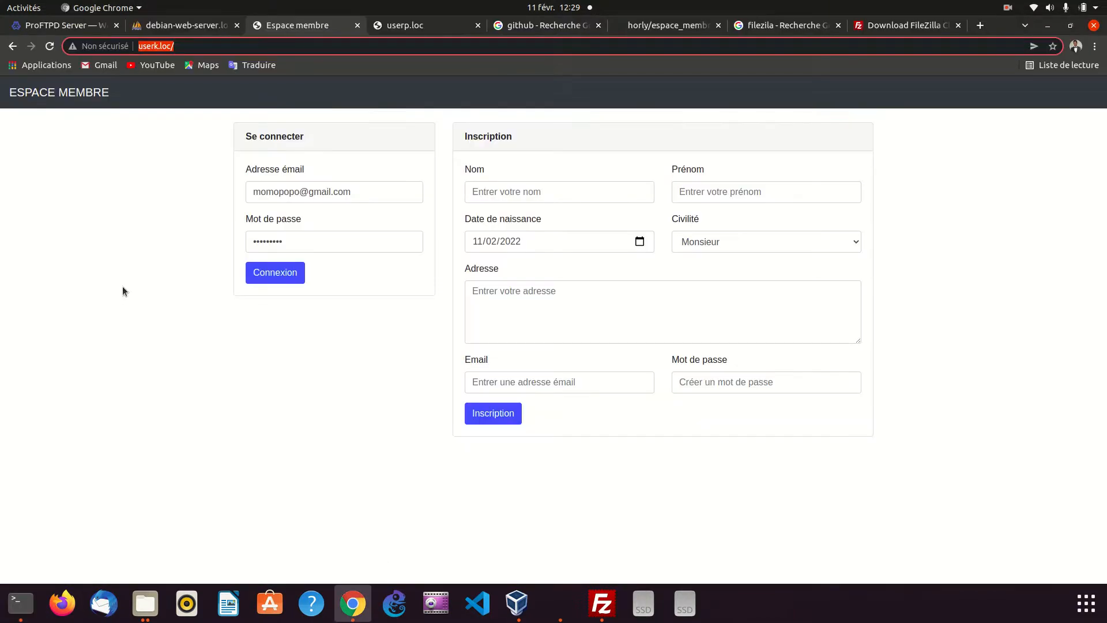
{"action": "left_click", "coordinate": [180, 25]}
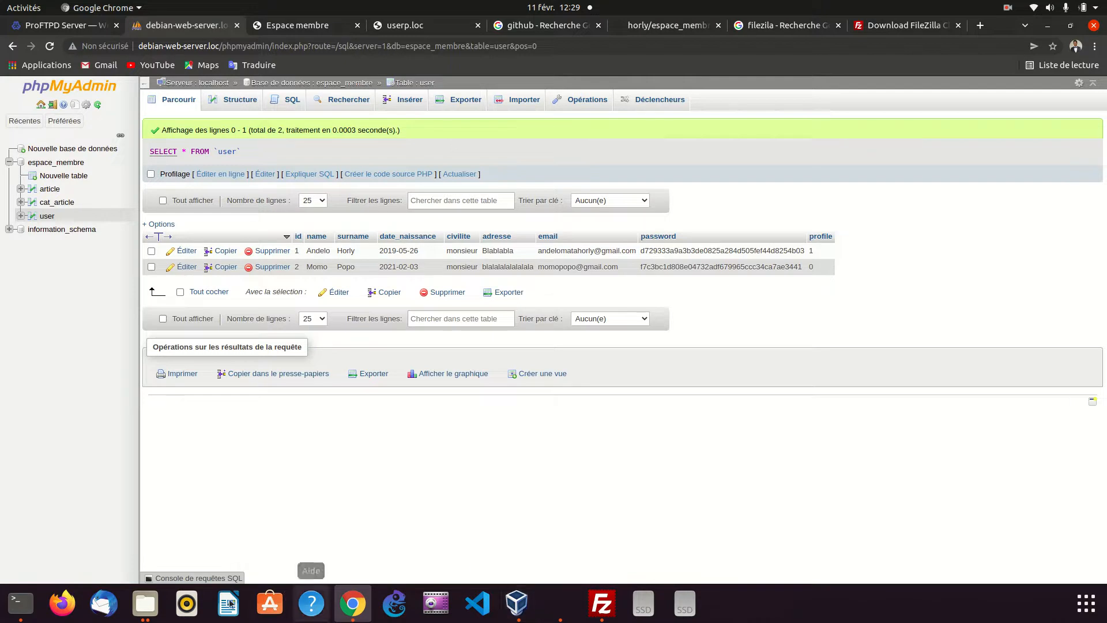
{"action": "left_click", "coordinate": [20, 602]}
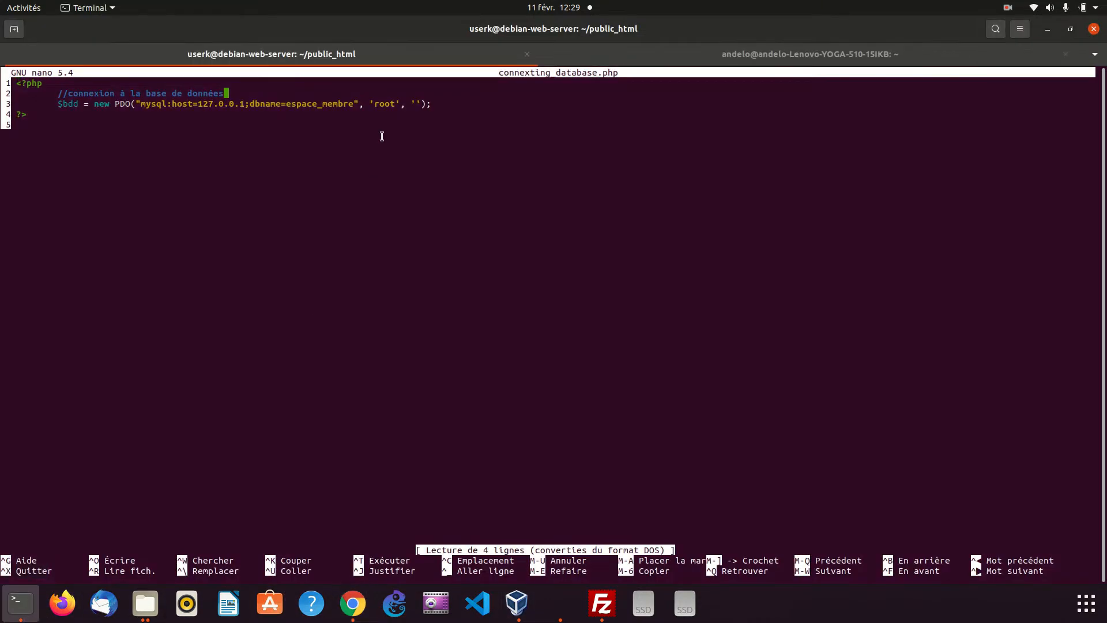
{"action": "key", "text": "Down"}
{"action": "key", "text": "Down"}
{"action": "key", "text": "ctrl+Right"}
{"action": "key", "text": "ctrl+Right"}
{"action": "key", "text": "ctrl+Right"}
{"action": "key", "text": "ctrl+Right"}
{"action": "key", "text": "ctrl+Right"}
{"action": "key", "text": "ctrl+Right"}
{"action": "key", "text": "ctrl+Right"}
{"action": "key", "text": "ctrl+Right"}
{"action": "key", "text": "ctrl+Right"}
{"action": "key", "text": "ctrl+Right"}
{"action": "key", "text": "Right"}
{"action": "key", "text": "Right"}
{"action": "key", "text": "Right"}
{"action": "key", "text": "Right"}
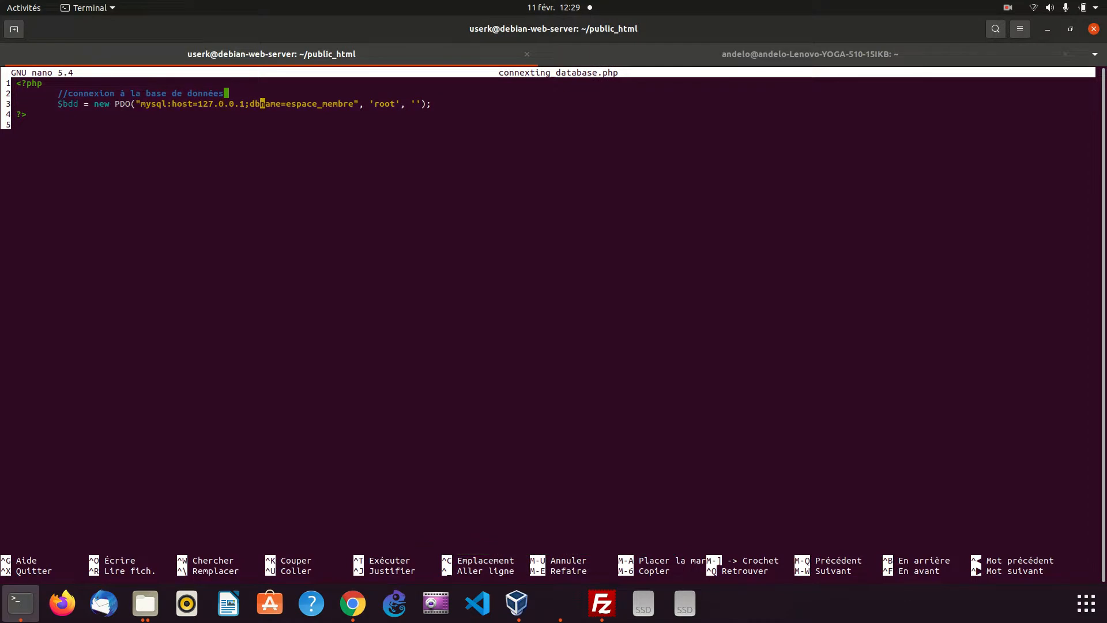
{"action": "key", "text": "ctrl+x"}
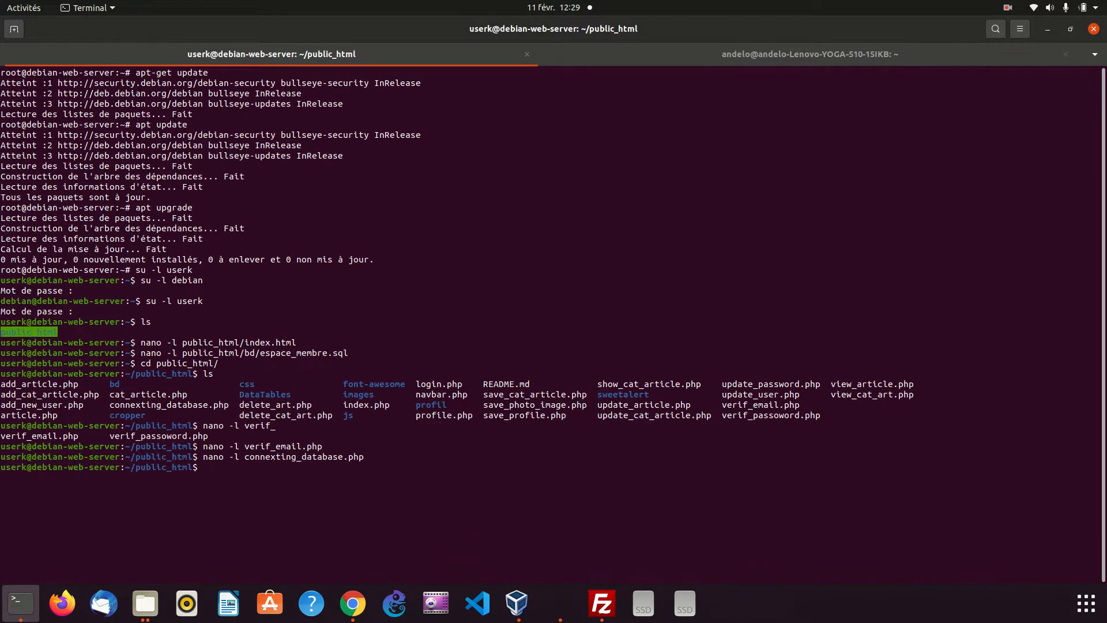
Reopen connexting_database.php in nano and replace the PDO connection's root username with userk
{"action": "key", "text": "Up"}
{"action": "key", "text": "Return"}
{"action": "key", "text": "Right"}
{"action": "key", "text": "Right"}
{"action": "key", "text": "Right"}
{"action": "key", "text": "Right"}
{"action": "key", "text": "Right"}
{"action": "key", "text": "Right"}
{"action": "key", "text": "Right"}
{"action": "key", "text": "Right"}
{"action": "key", "text": "Right"}
{"action": "key", "text": "Right"}
{"action": "key", "text": "Down"}
{"action": "key", "text": "Right"}
{"action": "key", "text": "Right"}
{"action": "key", "text": "Right"}
{"action": "key", "text": "Right"}
{"action": "key", "text": "Right"}
{"action": "key", "text": "Right"}
{"action": "key", "text": "Right"}
{"action": "key", "text": "Right"}
{"action": "key", "text": "Right"}
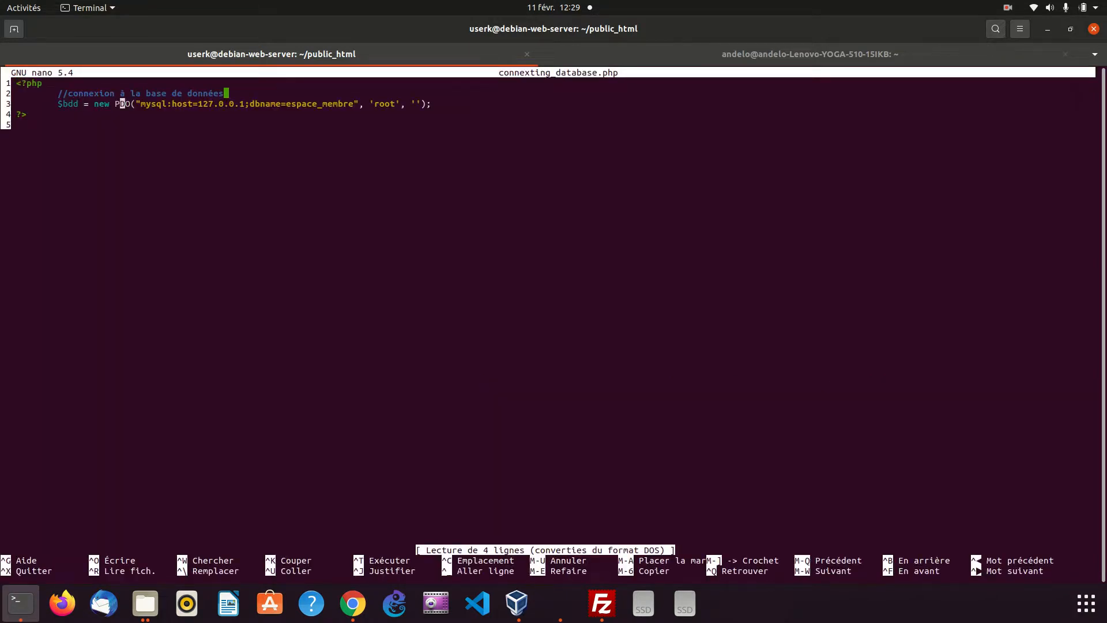
{"action": "key", "text": "Right"}
{"action": "key", "text": "Right"}
{"action": "key", "text": "Right"}
{"action": "key", "text": "Right"}
{"action": "key", "text": "Right"}
{"action": "key", "text": "Right"}
{"action": "key", "text": "Right"}
{"action": "key", "text": "Right"}
{"action": "key", "text": "Right"}
{"action": "key", "text": "Right"}
{"action": "key", "text": "Right"}
{"action": "key", "text": "Right"}
{"action": "key", "text": "Right"}
{"action": "key", "text": "Right"}
{"action": "key", "text": "Right"}
{"action": "key", "text": "Right"}
{"action": "key", "text": "Right"}
{"action": "key", "text": "Right"}
{"action": "key", "text": "Right"}
{"action": "key", "text": "Right"}
Enter the database password in the PDO connection, save connexting_database.php, and exit nano
{"action": "key", "text": "Right"}
{"action": "key", "text": "Right"}
{"action": "key", "text": "Right"}
{"action": "key", "text": "Right"}
{"action": "key", "text": "BackSpace"}
{"action": "key", "text": "BackSpace"}
{"action": "key", "text": "BackSpace"}
{"action": "key", "text": "BackSpace"}
{"action": "key", "text": "Right"}
{"action": "key", "text": "Right"}
{"action": "key", "text": "Right"}
{"action": "key", "text": "Right"}
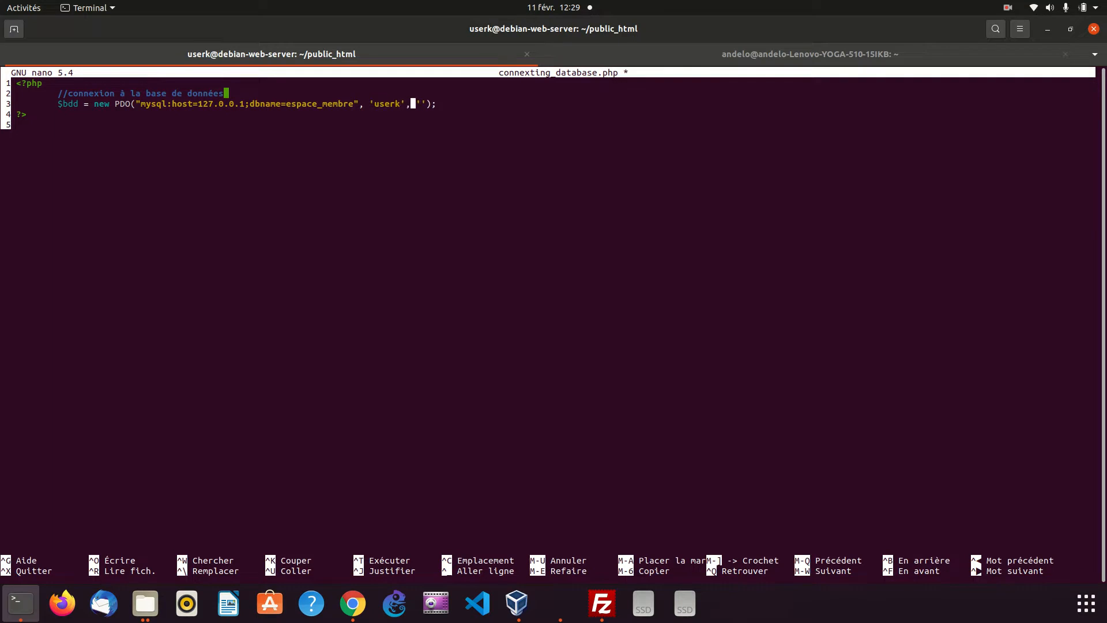
{"action": "key", "text": "ctrl+o"}
{"action": "key", "text": "Return"}
{"action": "key", "text": "ctrl+x"}
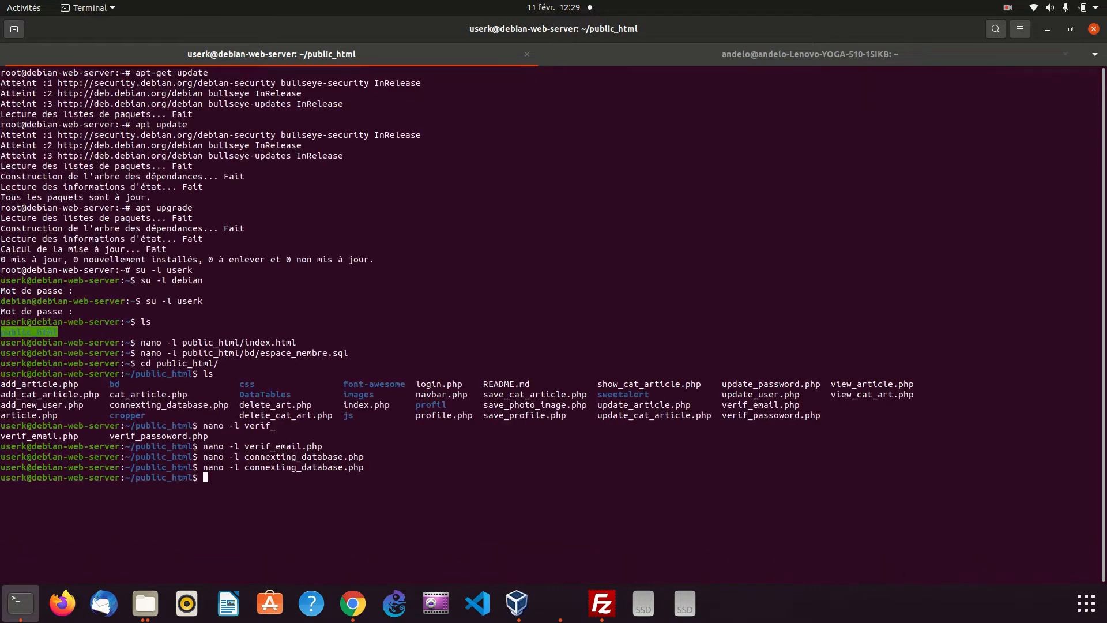
Switch to Chrome, reload the userk.loc page, and fill in the login email with the second user record's address
{"action": "left_click", "coordinate": [352, 603]}
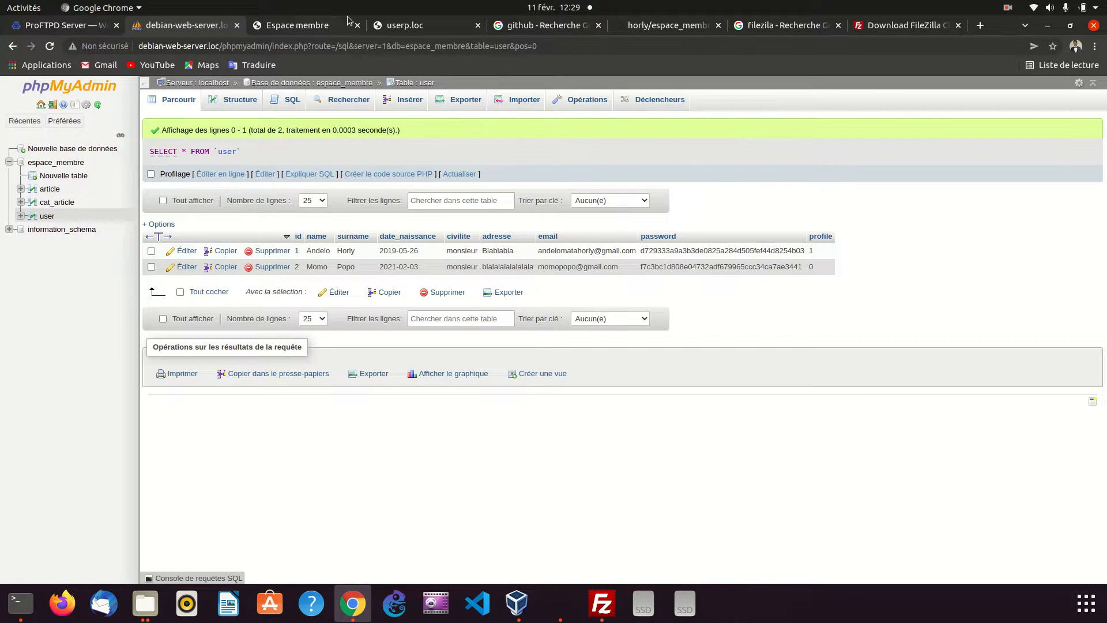
{"action": "left_click", "coordinate": [279, 27]}
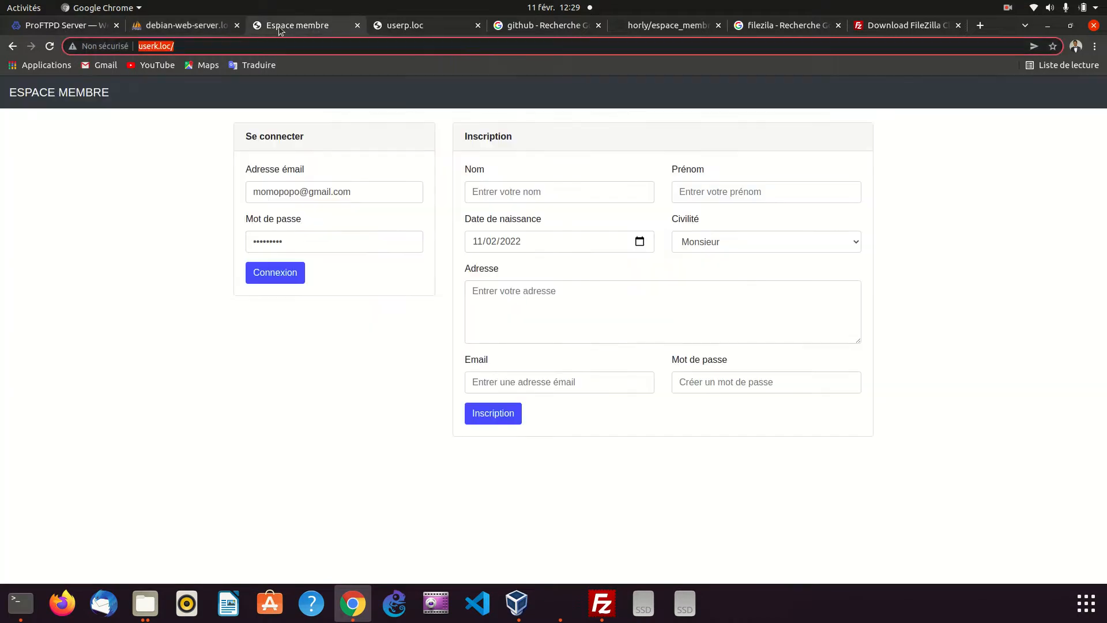
{"action": "left_click", "coordinate": [50, 46]}
{"action": "left_click", "coordinate": [316, 186]}
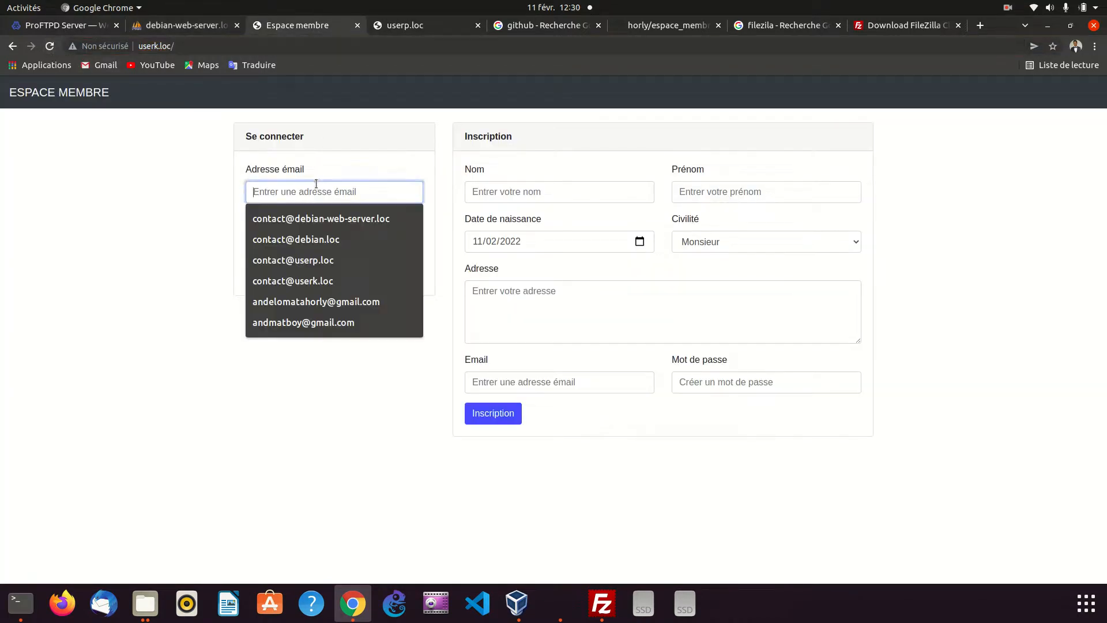
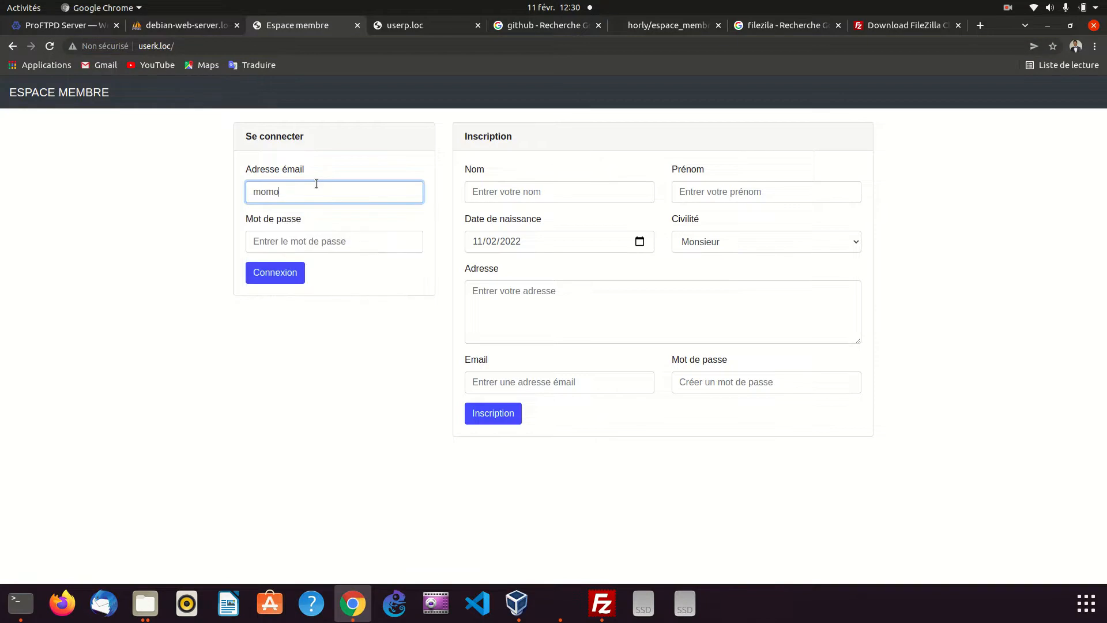
{"action": "key", "text": "Tab"}
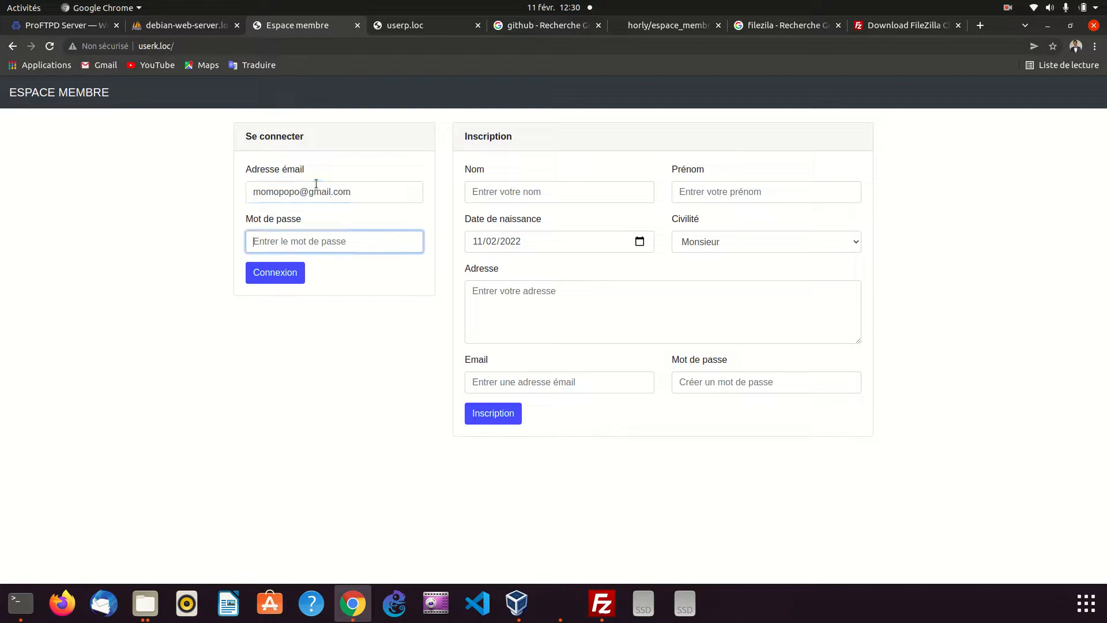
Enter the account password, submit the login, and dismiss Chrome's password warning
{"action": "type", "text": "m"}
{"action": "left_click", "coordinate": [285, 265]}
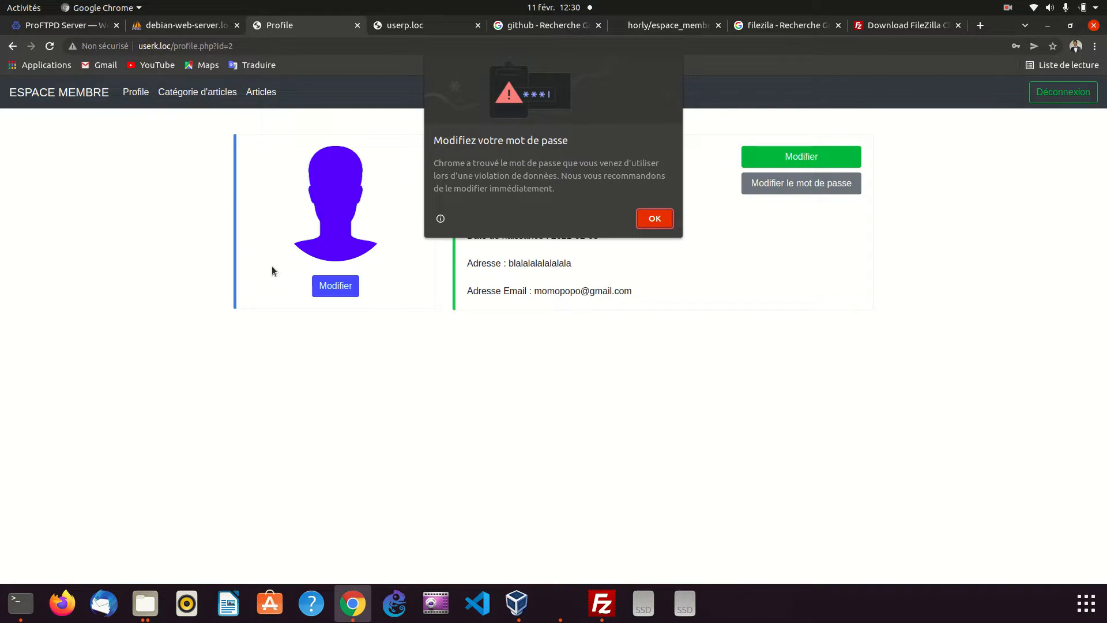
{"action": "left_click", "coordinate": [655, 213]}
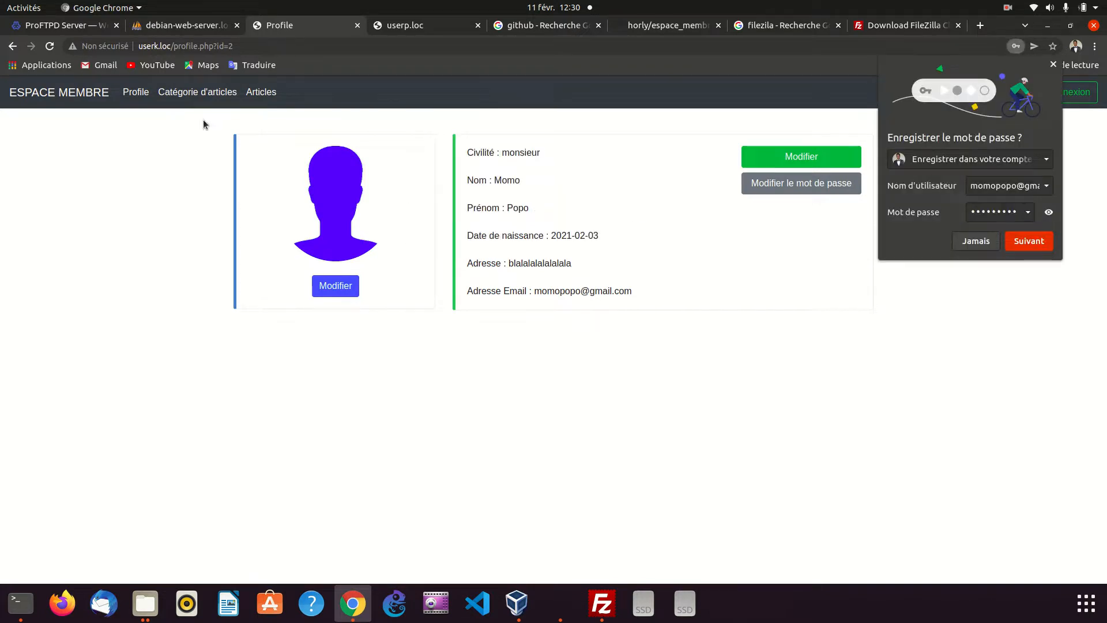
View the Catégorie d'articles and Articles pages, decline saving the password, and log out of the site
{"action": "left_click", "coordinate": [187, 92]}
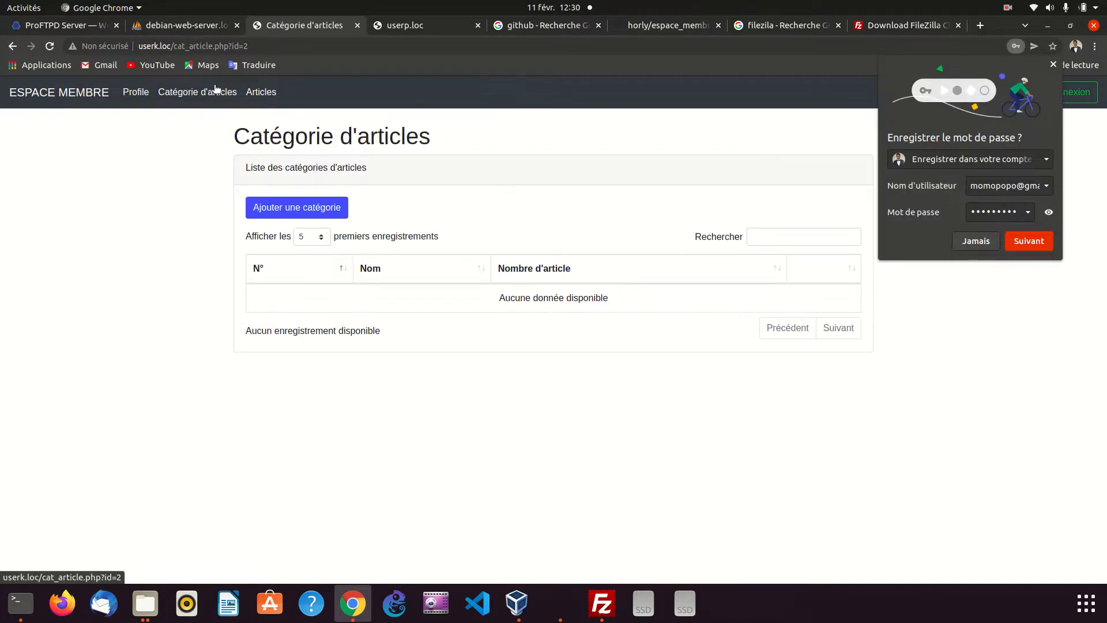
{"action": "left_click", "coordinate": [265, 92]}
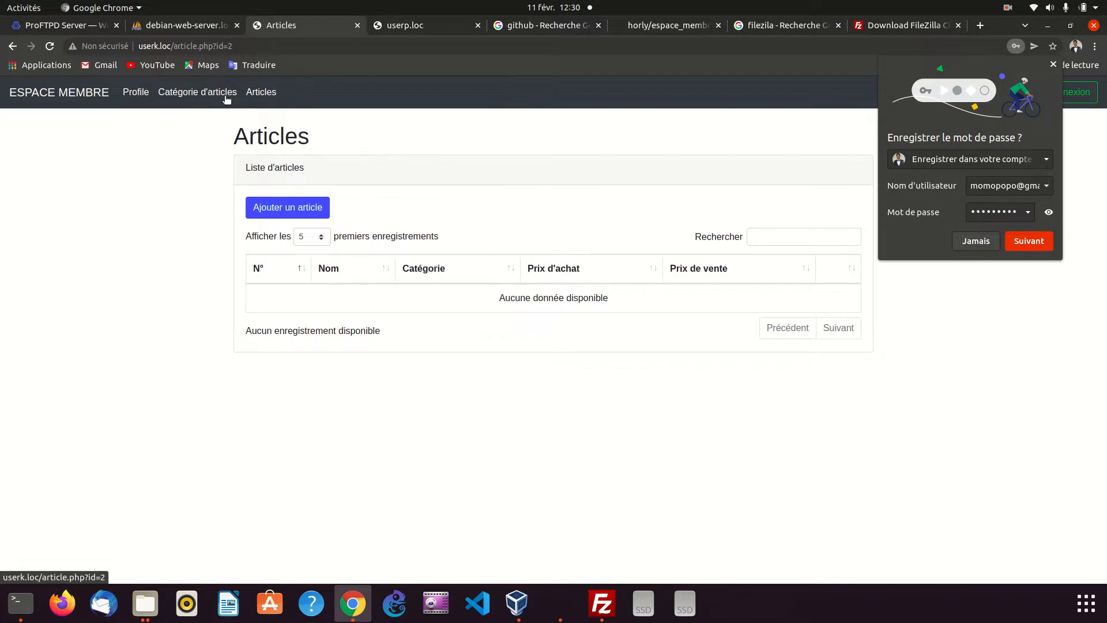
{"action": "left_click", "coordinate": [977, 241]}
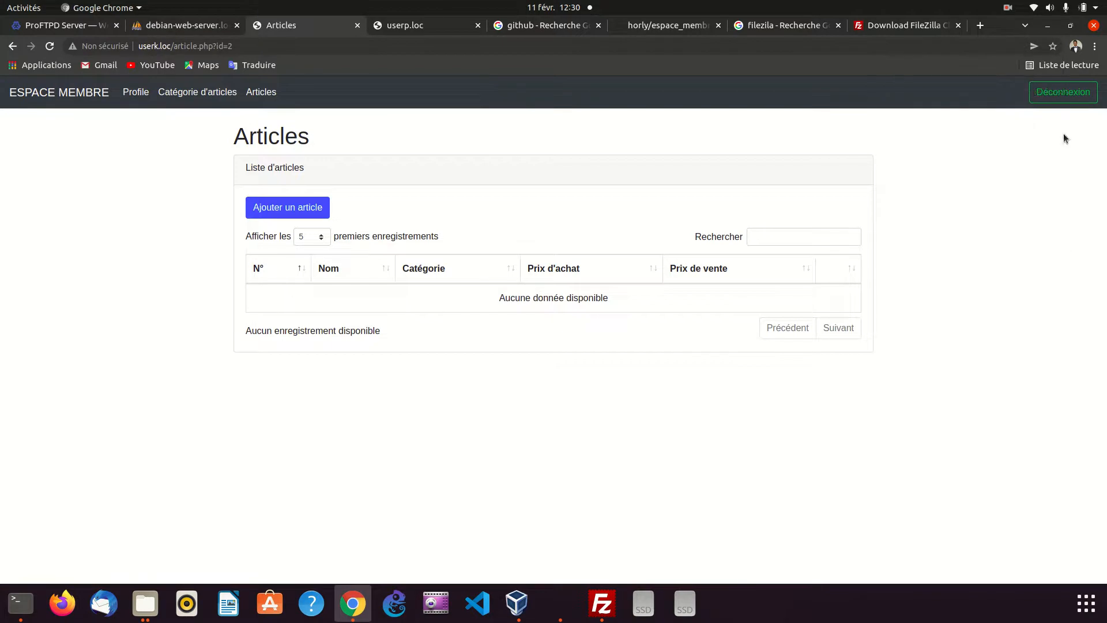
{"action": "left_click", "coordinate": [1072, 89]}
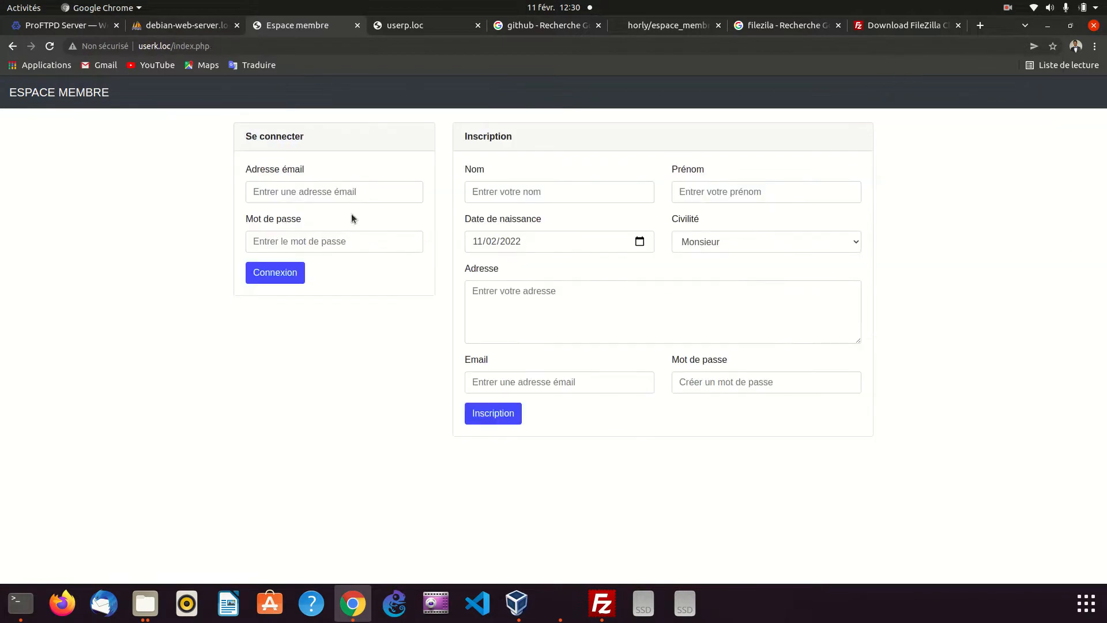
Copy the email of the first record in phpMyAdmin's user table into the userk.loc login email field
{"action": "left_click", "coordinate": [346, 193]}
{"action": "left_click", "coordinate": [182, 27]}
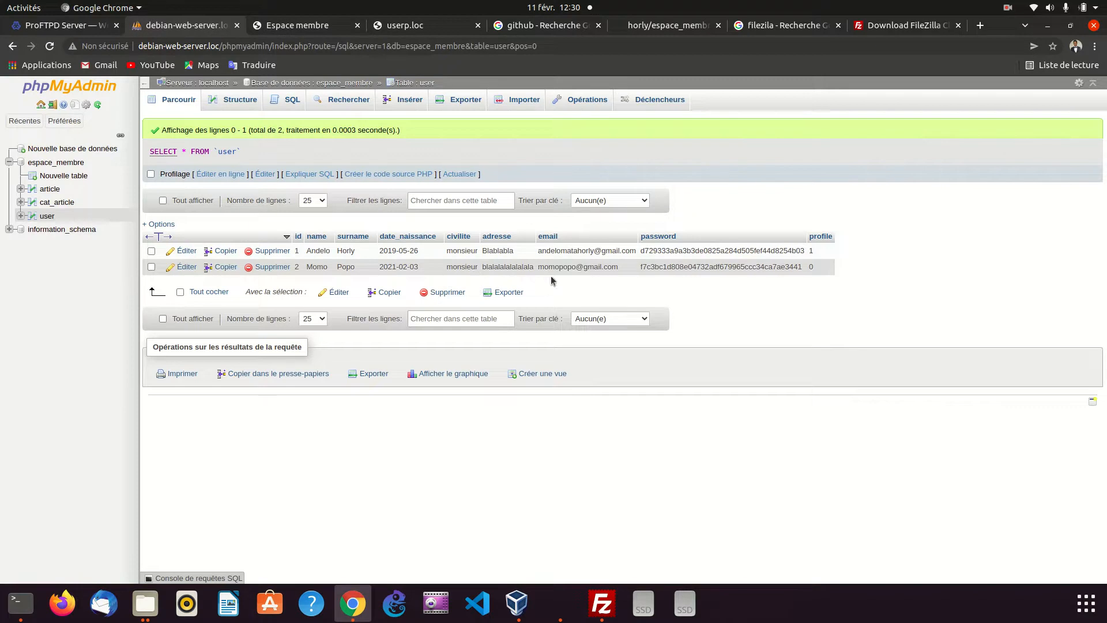
{"action": "left_click_drag", "start_coordinate": [536, 252], "coordinate": [640, 254]}
{"action": "key", "text": "ctrl+c"}
{"action": "right_click", "coordinate": [640, 254]}
{"action": "left_click", "coordinate": [632, 261]}
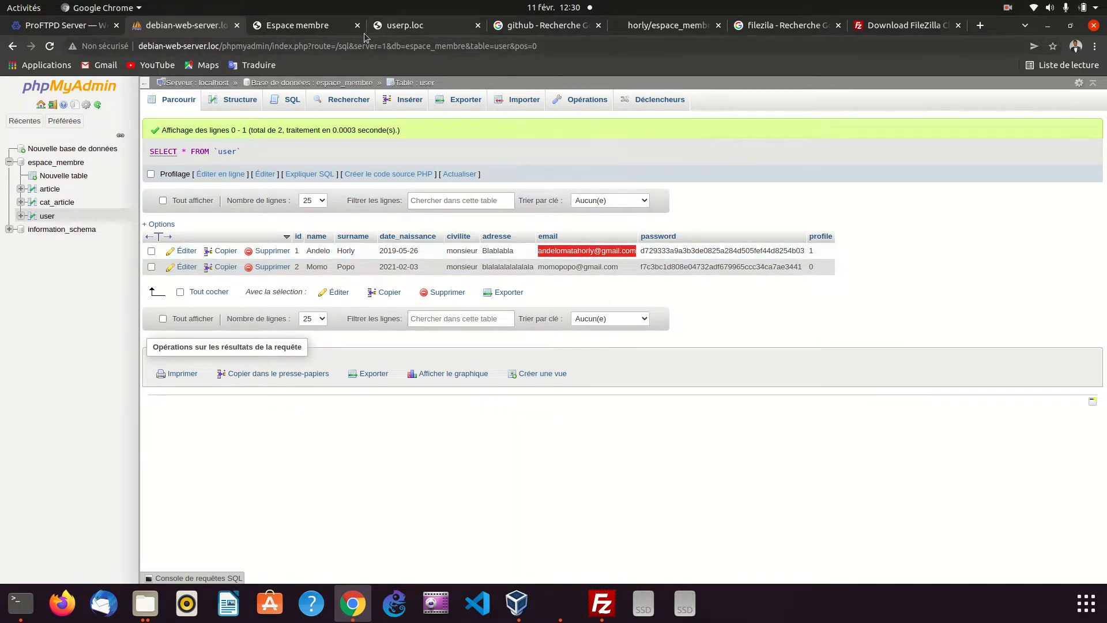
{"action": "left_click", "coordinate": [300, 26]}
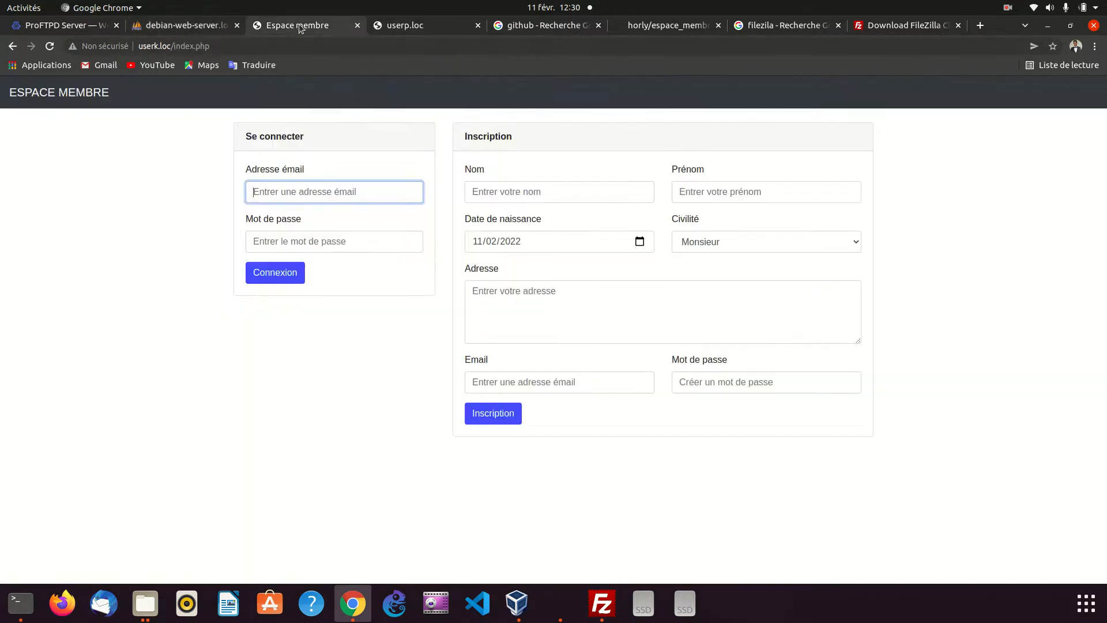
{"action": "right_click", "coordinate": [293, 195]}
{"action": "left_click", "coordinate": [326, 272]}
Try to log in to the first user's account by entering an account password and submitting the form
{"action": "left_click", "coordinate": [303, 237]}
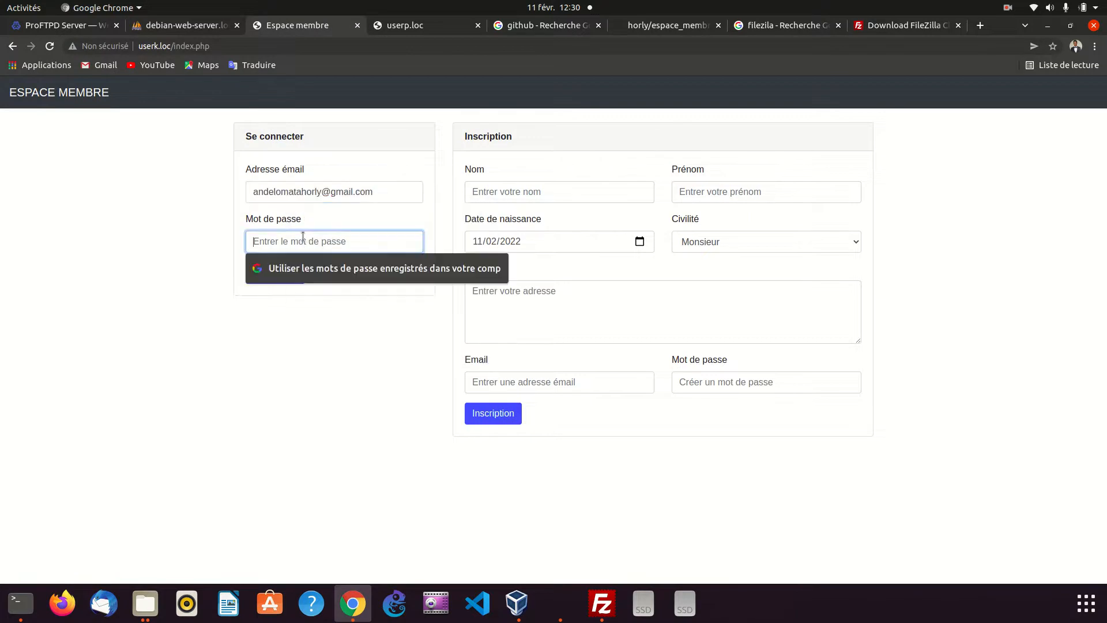
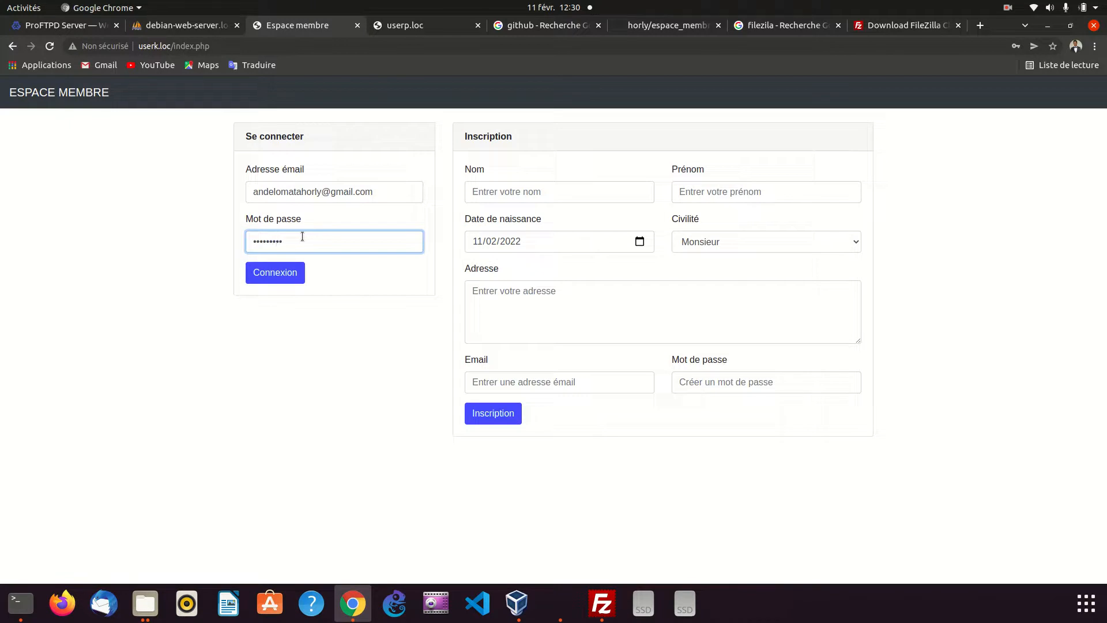
{"action": "left_click", "coordinate": [298, 275]}
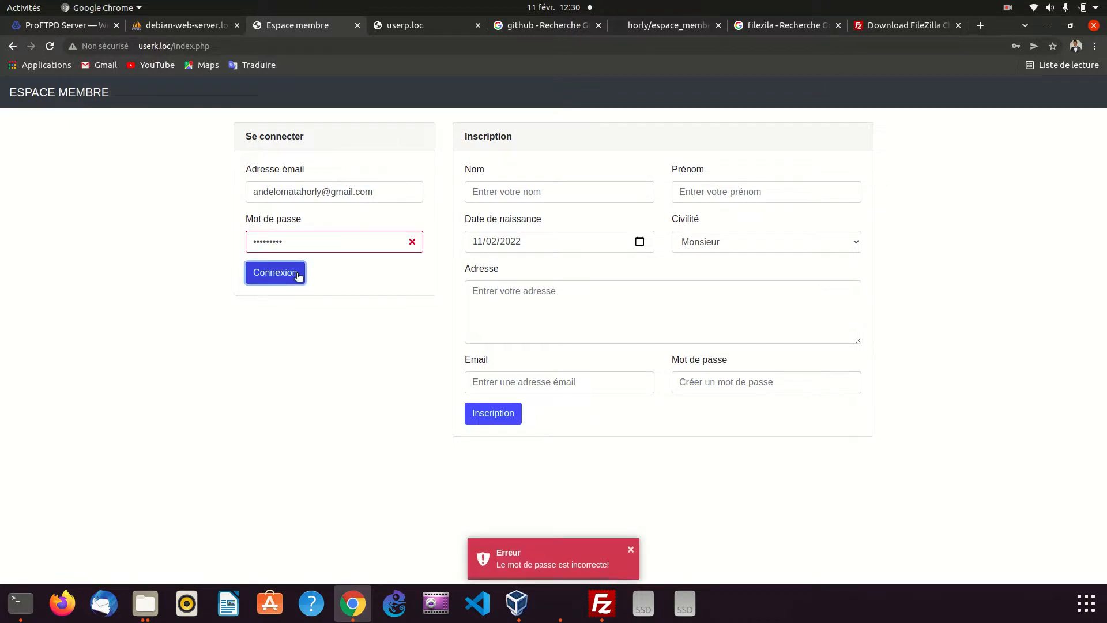
Replace the account password in the login form with a second candidate and submit again
{"action": "left_click_drag", "start_coordinate": [314, 241], "coordinate": [252, 241]}
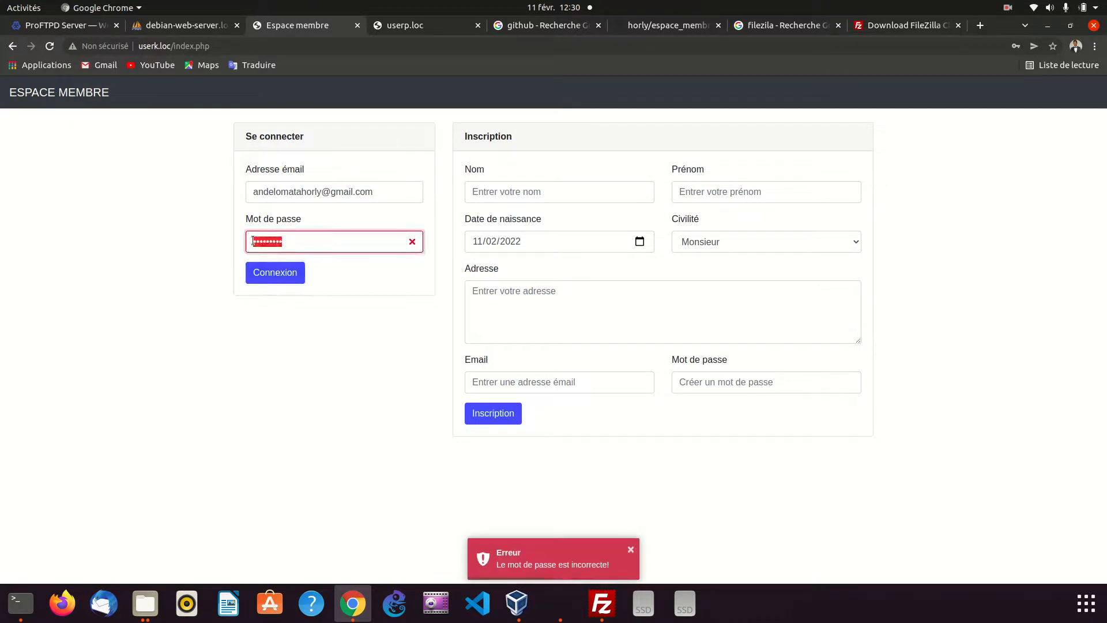
{"action": "key", "text": "BackSpace"}
{"action": "type", "text": "a"}
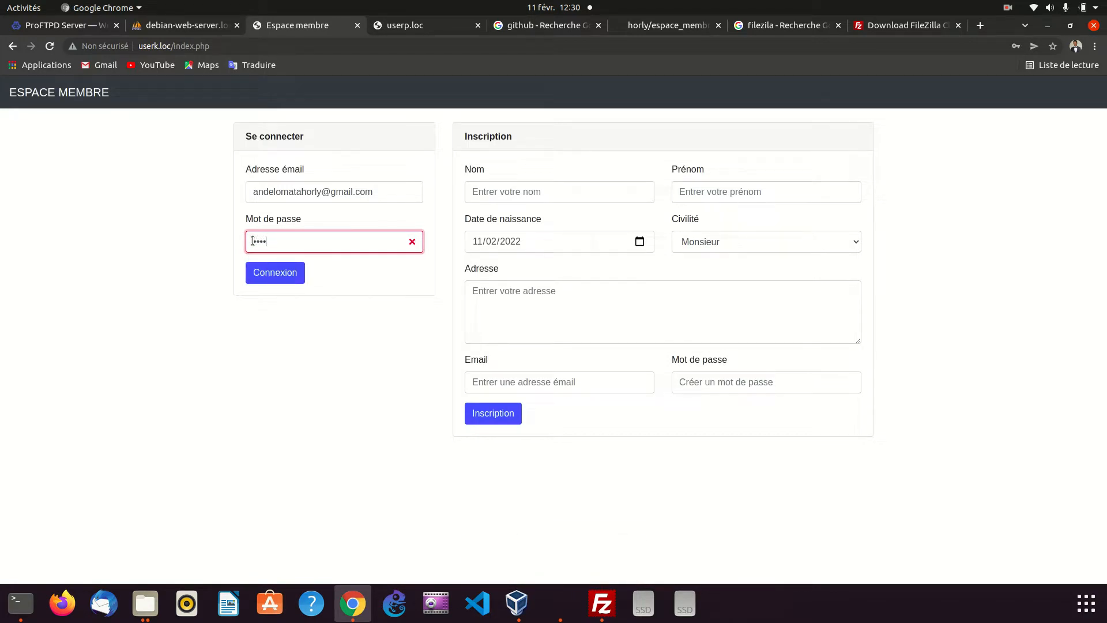
{"action": "type", "text": "•••"}
{"action": "left_click", "coordinate": [283, 274]}
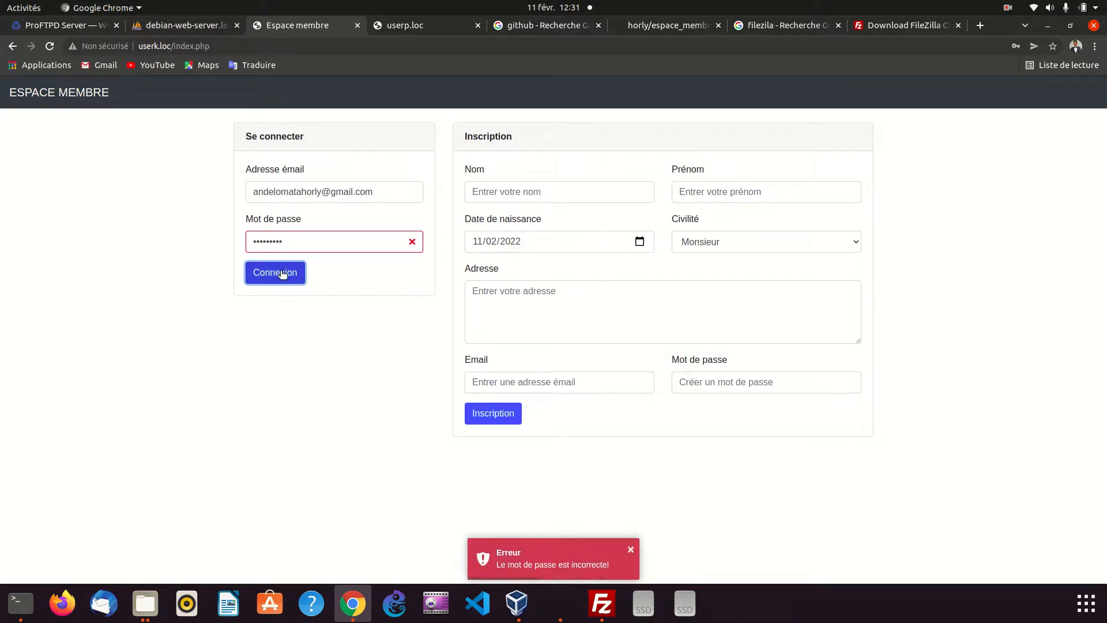
Clear the password field, enter a third candidate password, and resubmit the login
{"action": "left_click_drag", "start_coordinate": [303, 240], "coordinate": [238, 244]}
{"action": "key", "text": "BackSpace"}
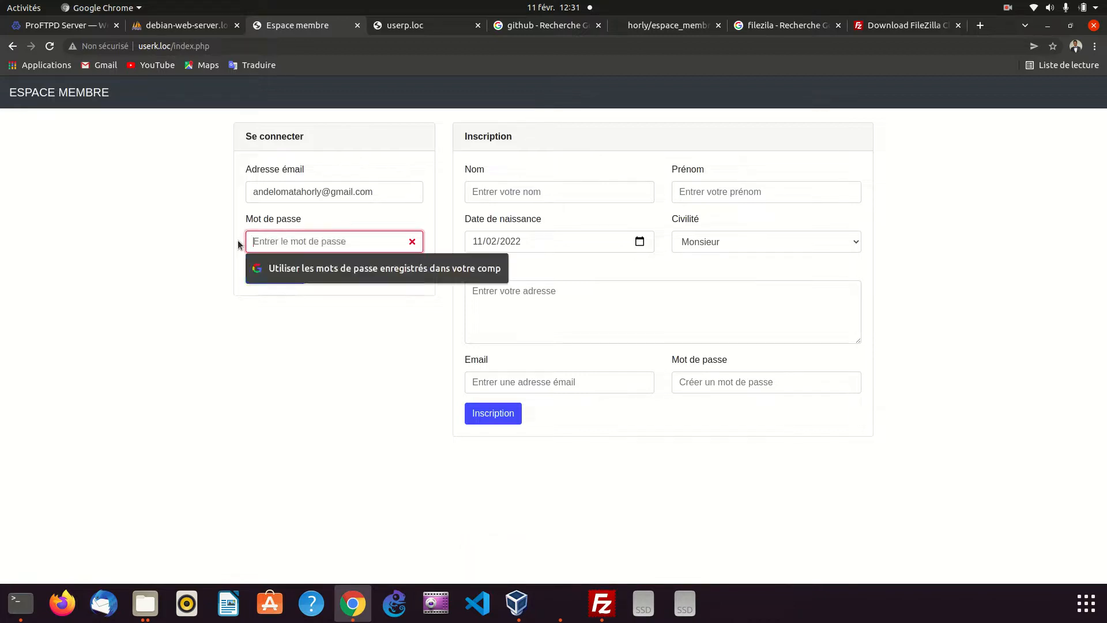
{"action": "type", "text": "•"}
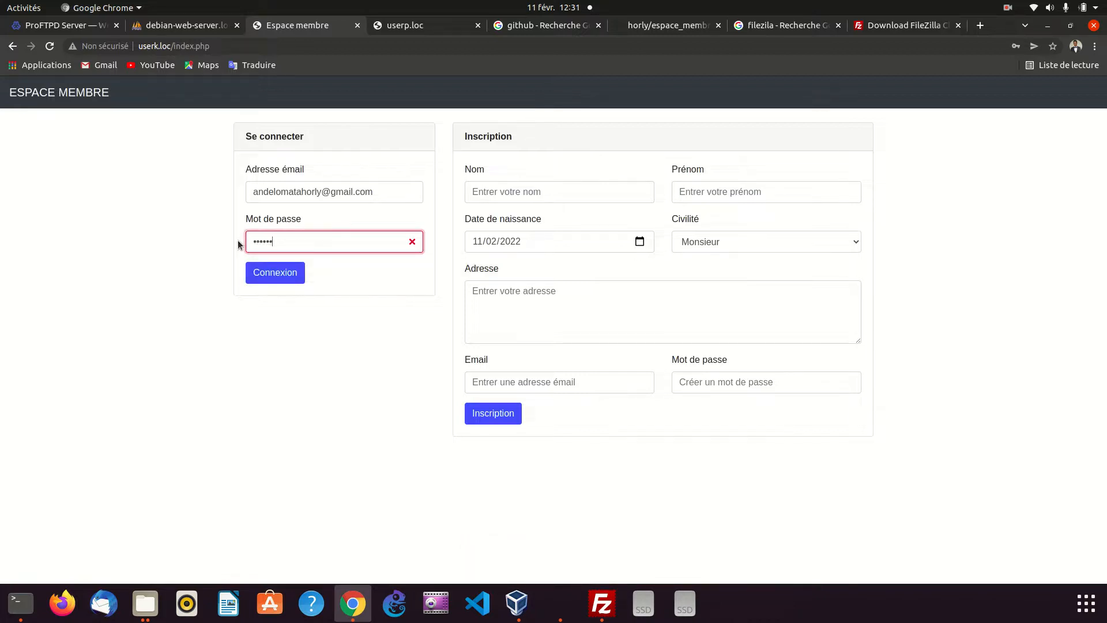
{"action": "left_click", "coordinate": [286, 279]}
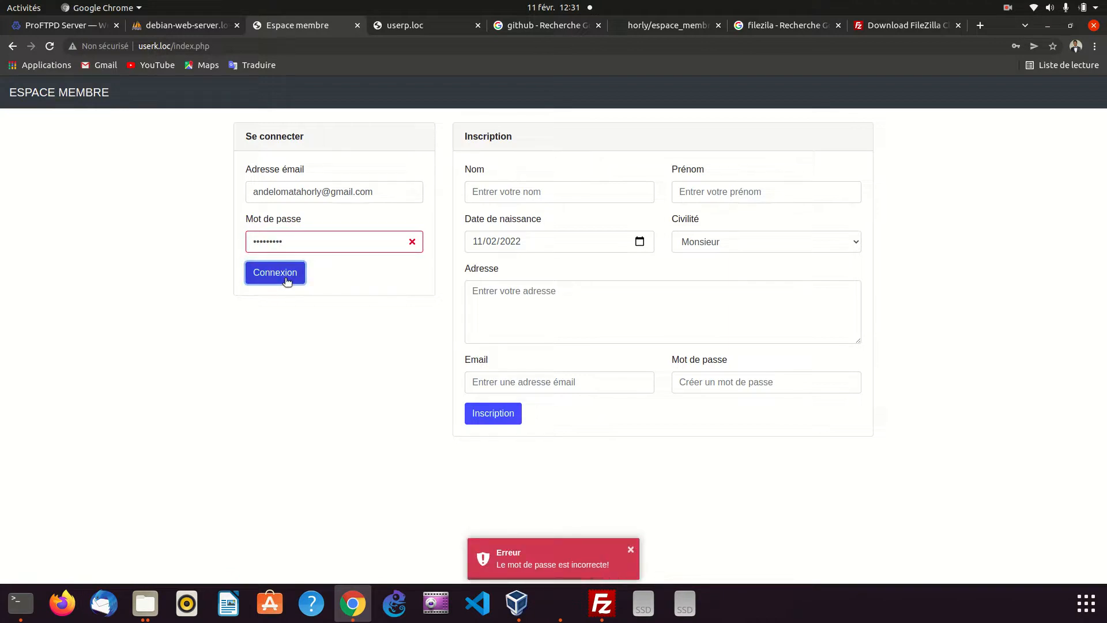
Clear the rejected password in the login form, enter a fourth candidate account password, and submit it
{"action": "left_click", "coordinate": [390, 193]}
{"action": "left_click", "coordinate": [337, 240]}
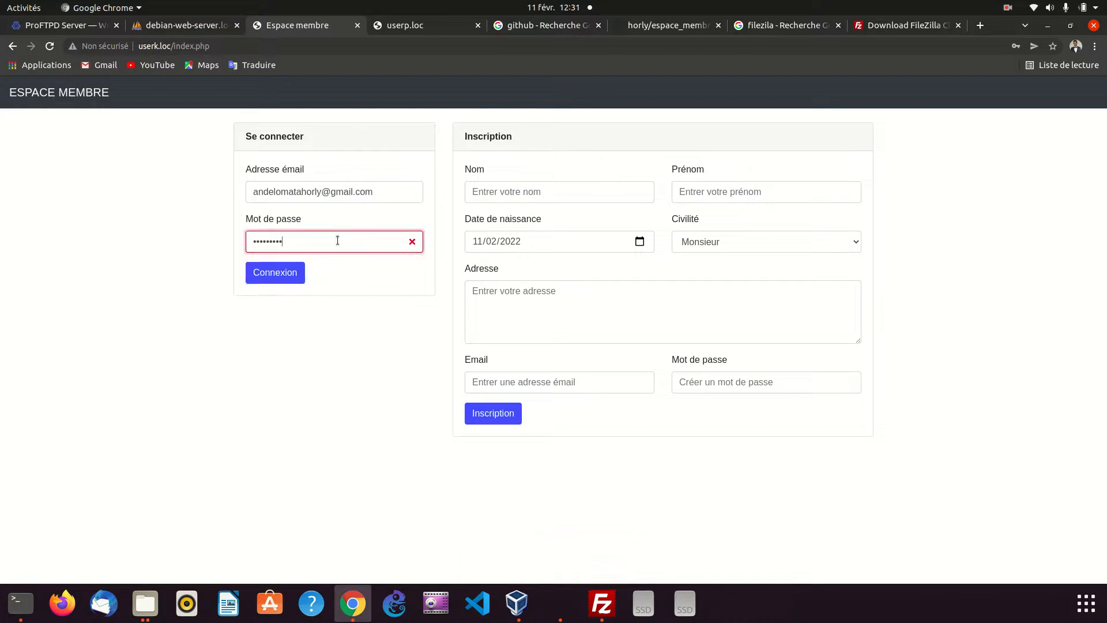
{"action": "key", "text": "BackSpace"}
{"action": "key", "text": "BackSpace"}
{"action": "key", "text": "BackSpace"}
{"action": "key", "text": "BackSpace"}
{"action": "key", "text": "BackSpace"}
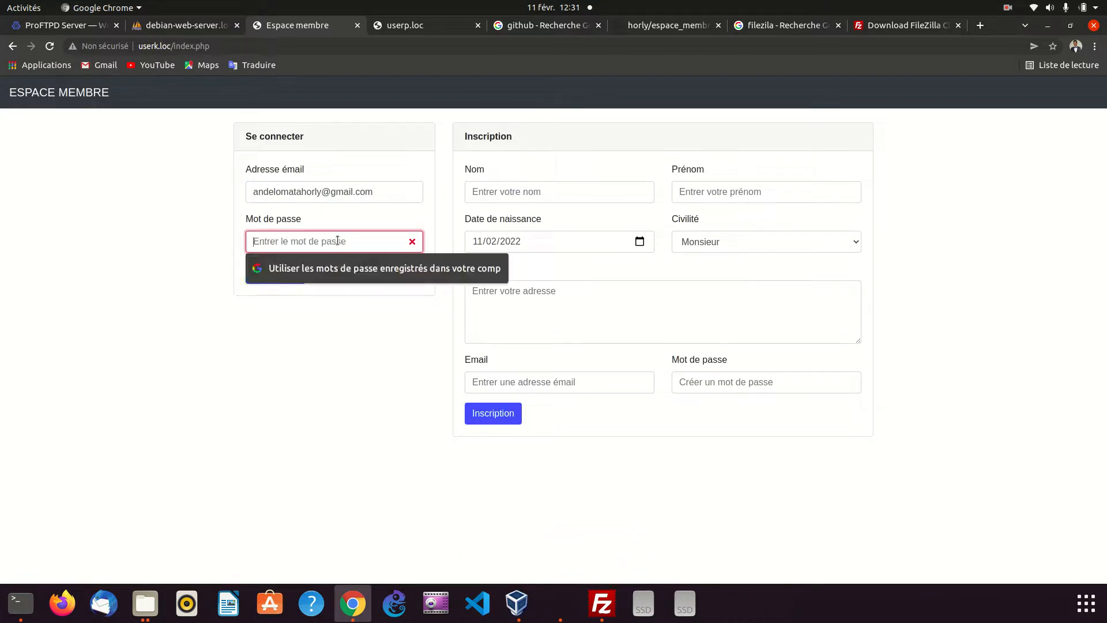
{"action": "type", "text": "•"}
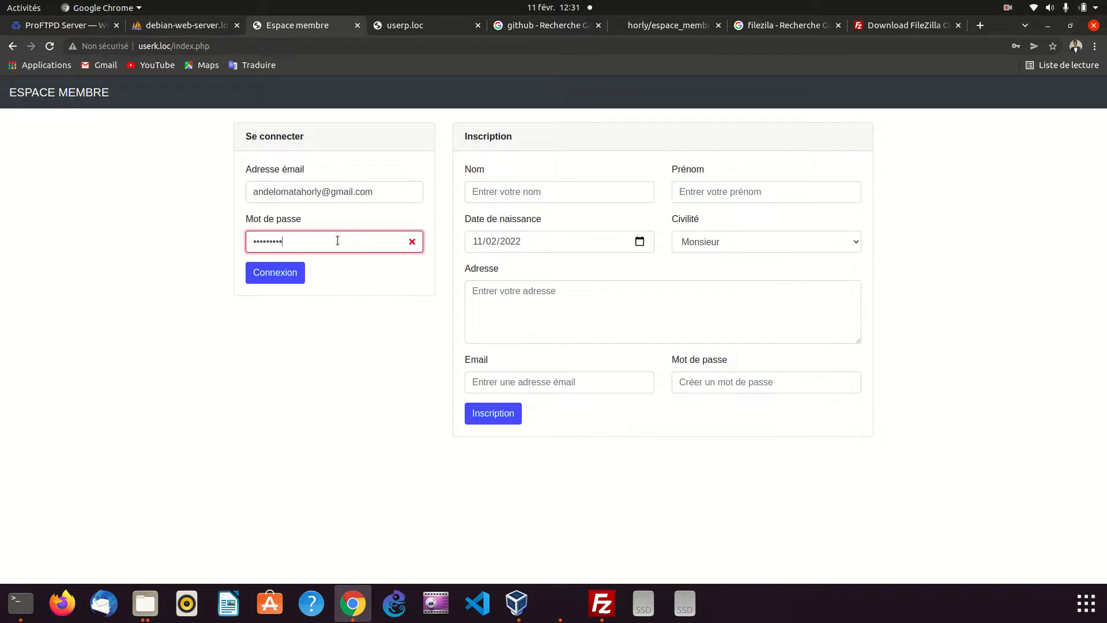
{"action": "left_click", "coordinate": [291, 272]}
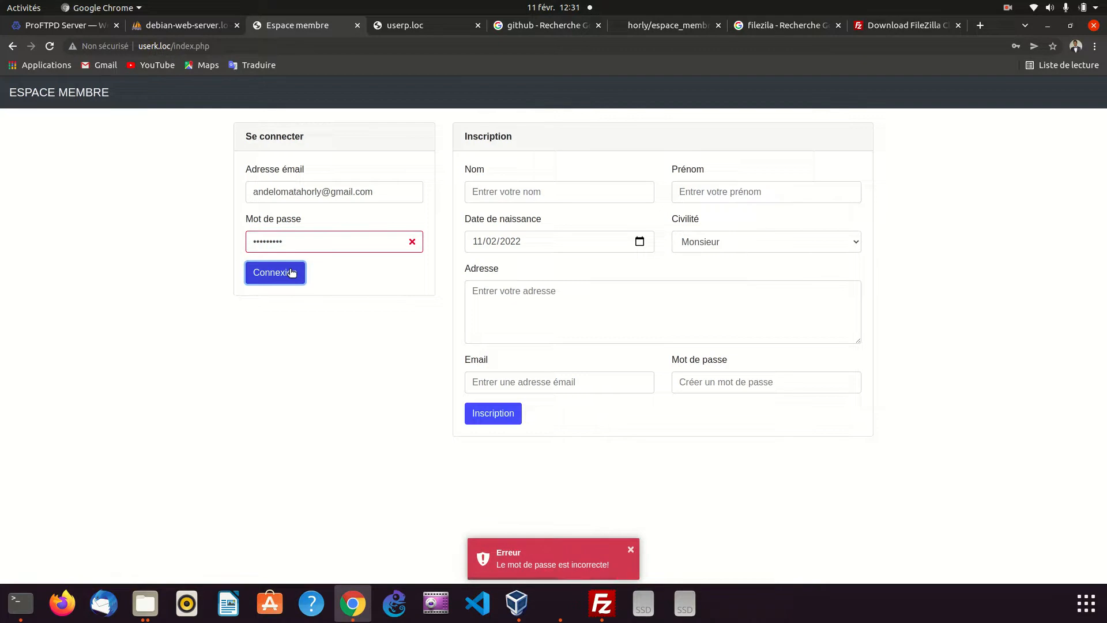
Compare the email address in the userk.loc login form with the first record of phpMyAdmin's user table
{"action": "left_click", "coordinate": [267, 194]}
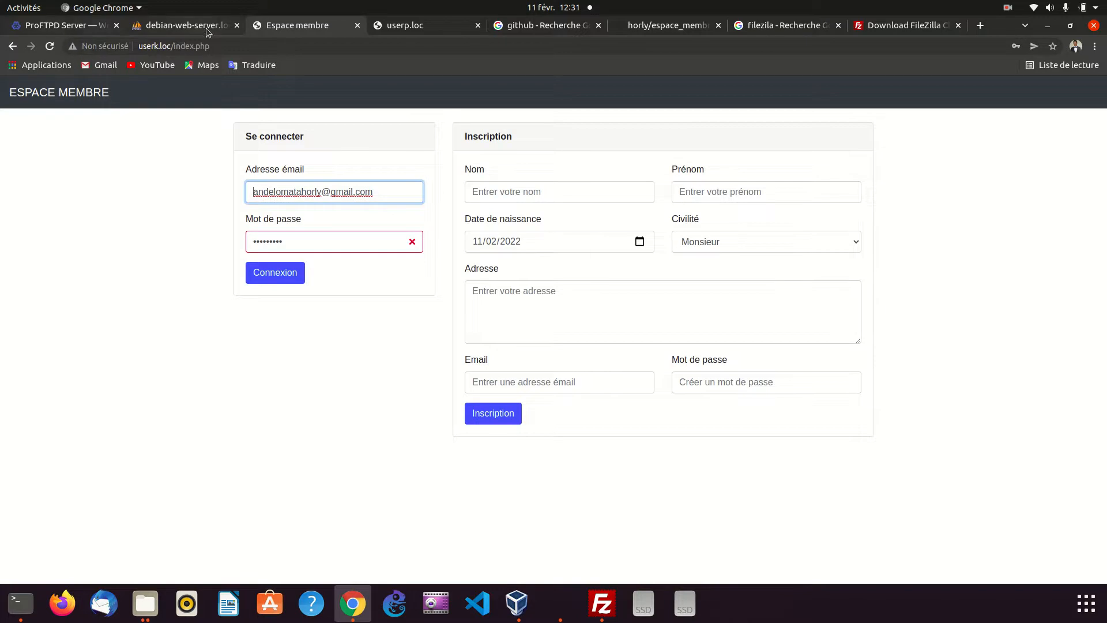
{"action": "left_click", "coordinate": [183, 24]}
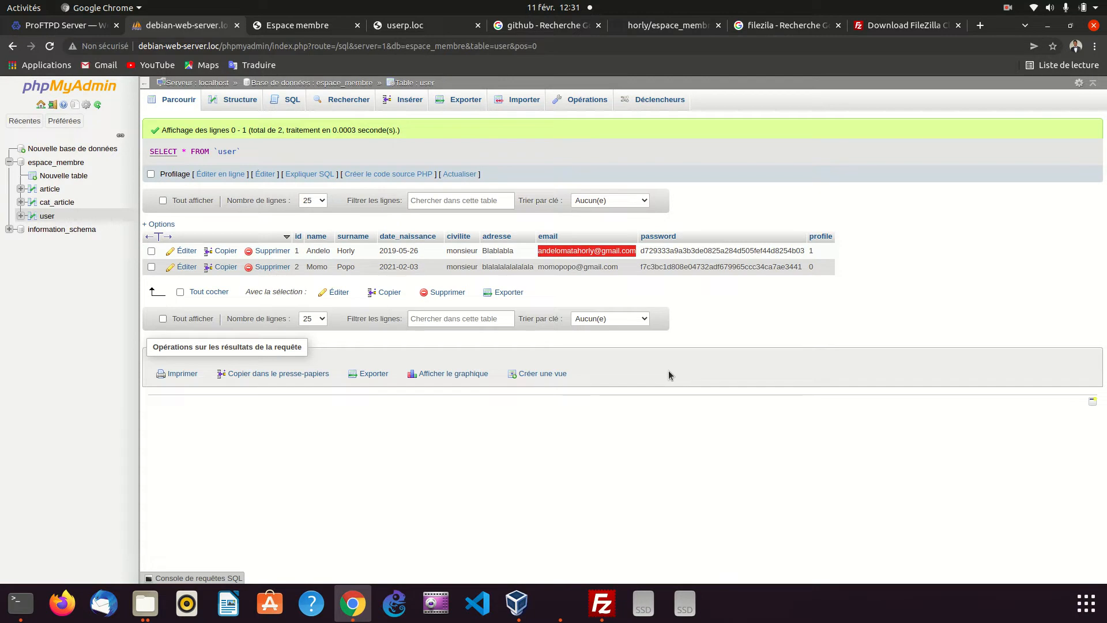
{"action": "left_click", "coordinate": [296, 26]}
{"action": "left_click", "coordinate": [324, 242]}
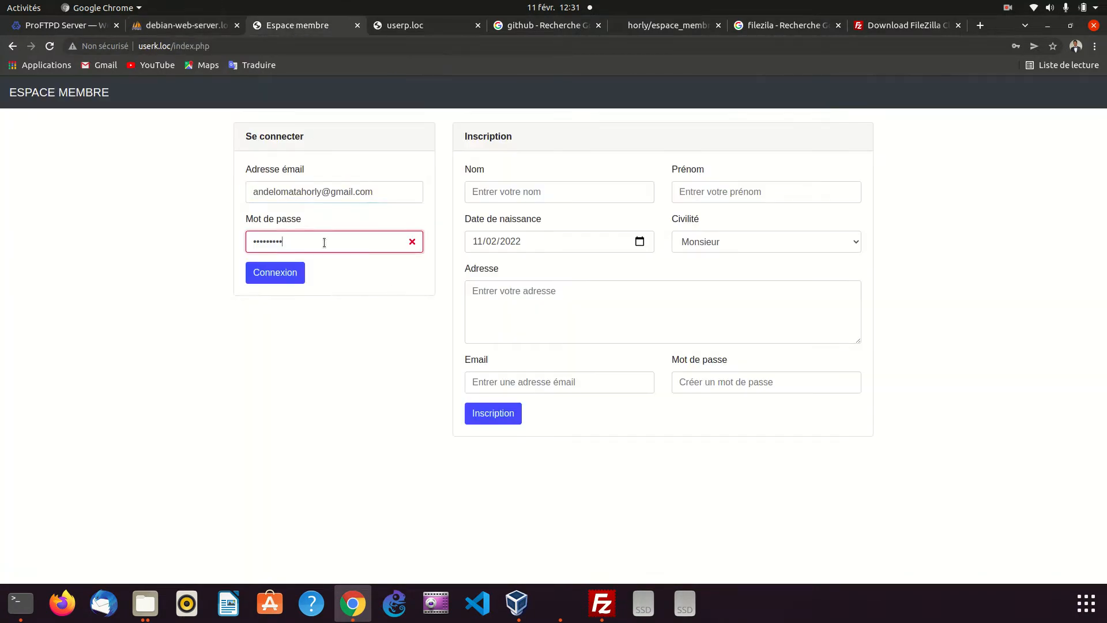
{"action": "left_click", "coordinate": [376, 187]}
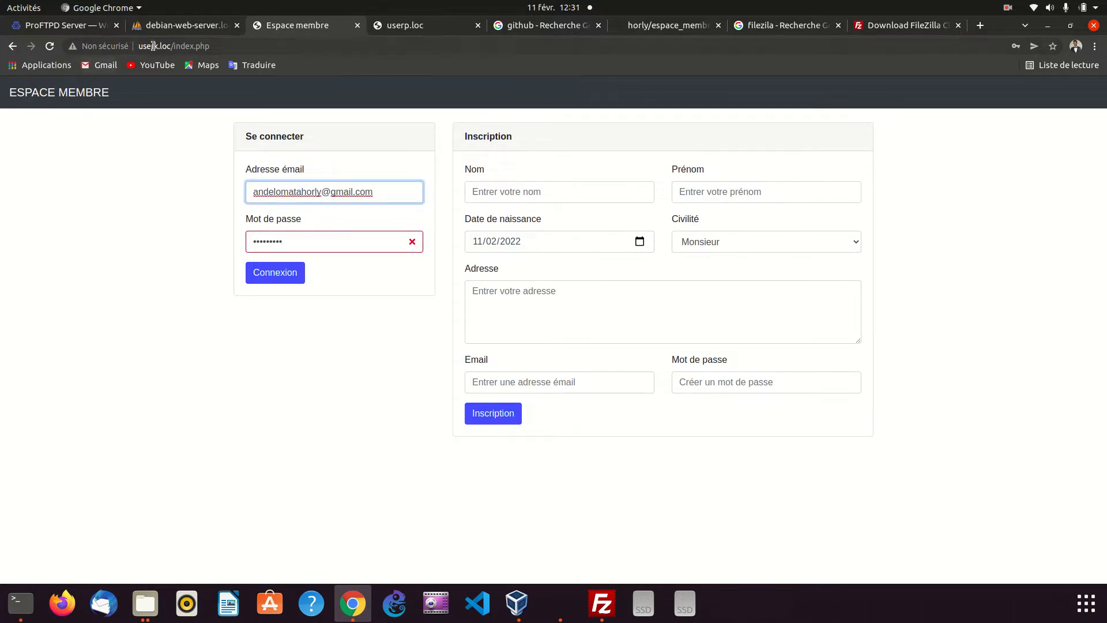
{"action": "left_click", "coordinate": [171, 27]}
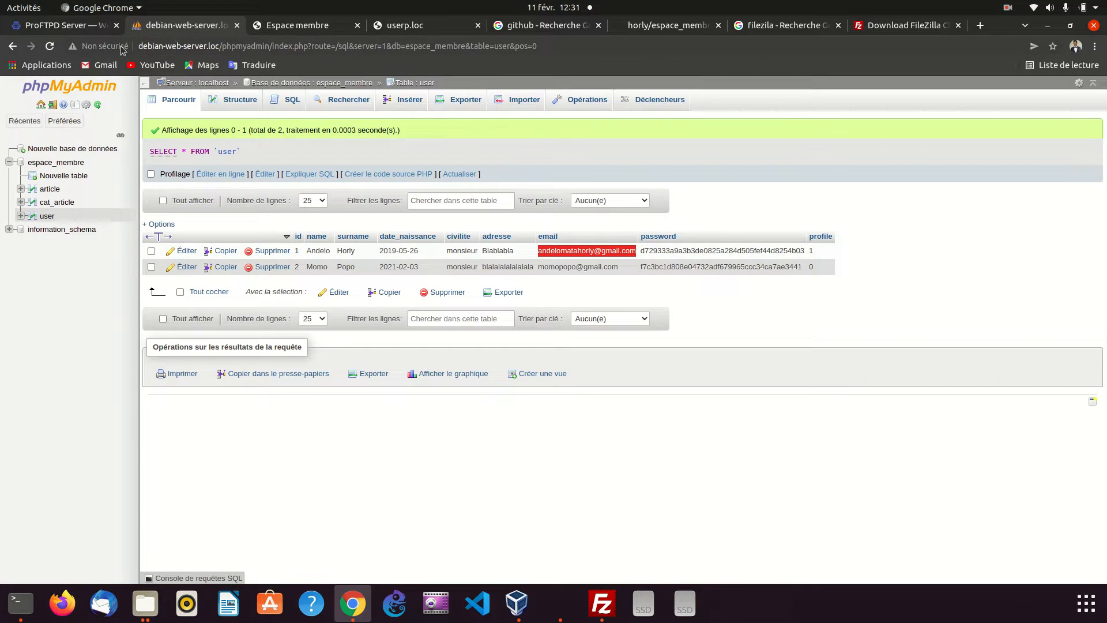
{"action": "left_click", "coordinate": [286, 25]}
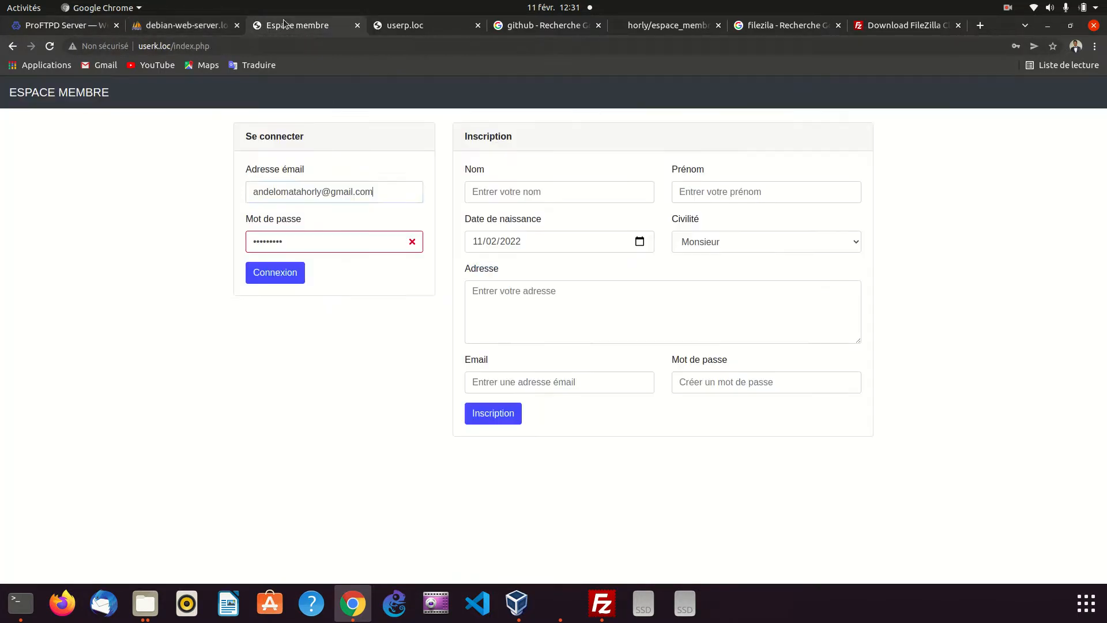
Try the login again by replacing the password of the first user's account with a newly entered one
{"action": "key", "text": "BackSpace"}
{"action": "key", "text": "BackSpace"}
{"action": "key", "text": "BackSpace"}
{"action": "key", "text": "BackSpace"}
{"action": "key", "text": "BackSpace"}
{"action": "type", "text": "*********"}
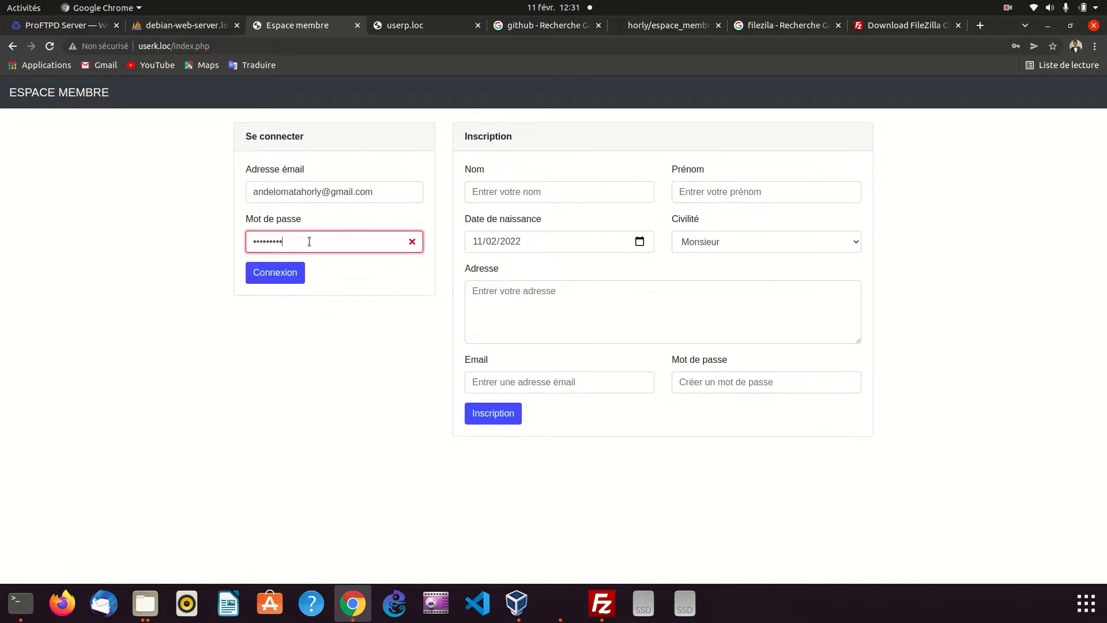
{"action": "left_click", "coordinate": [284, 275]}
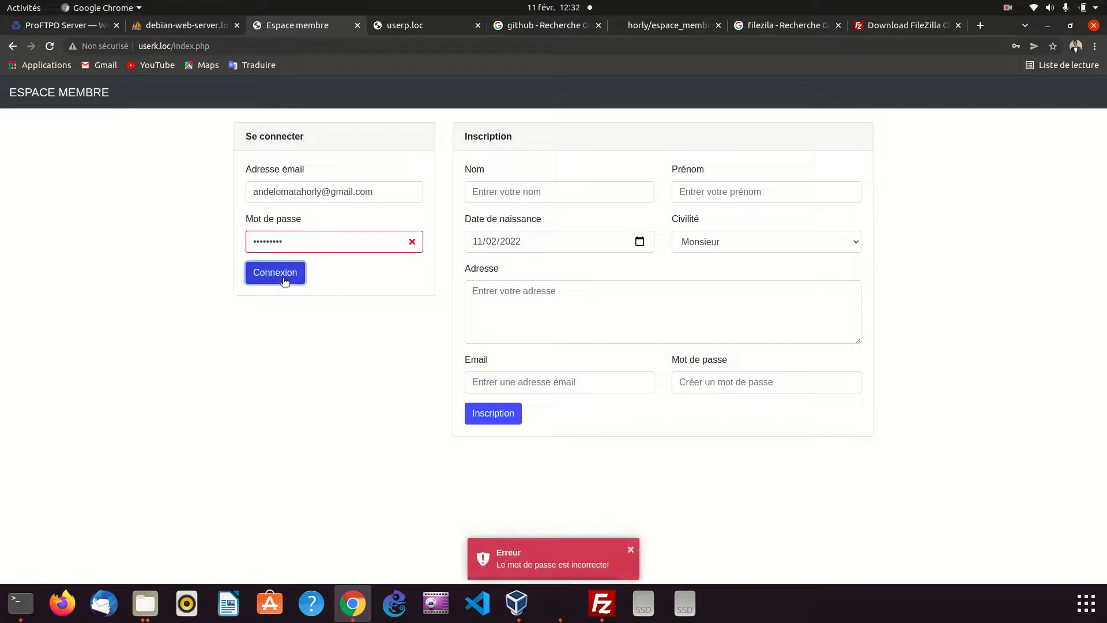
Empty the password field, enter the first user's account password once more, and log in to the profile page
{"action": "left_click", "coordinate": [295, 242]}
{"action": "key", "text": "BackSpace"}
{"action": "key", "text": "BackSpace"}
{"action": "key", "text": "BackSpace"}
{"action": "key", "text": "BackSpace"}
{"action": "key", "text": "BackSpace"}
{"action": "key", "text": "BackSpace"}
{"action": "key", "text": "BackSpace"}
{"action": "key", "text": "BackSpace"}
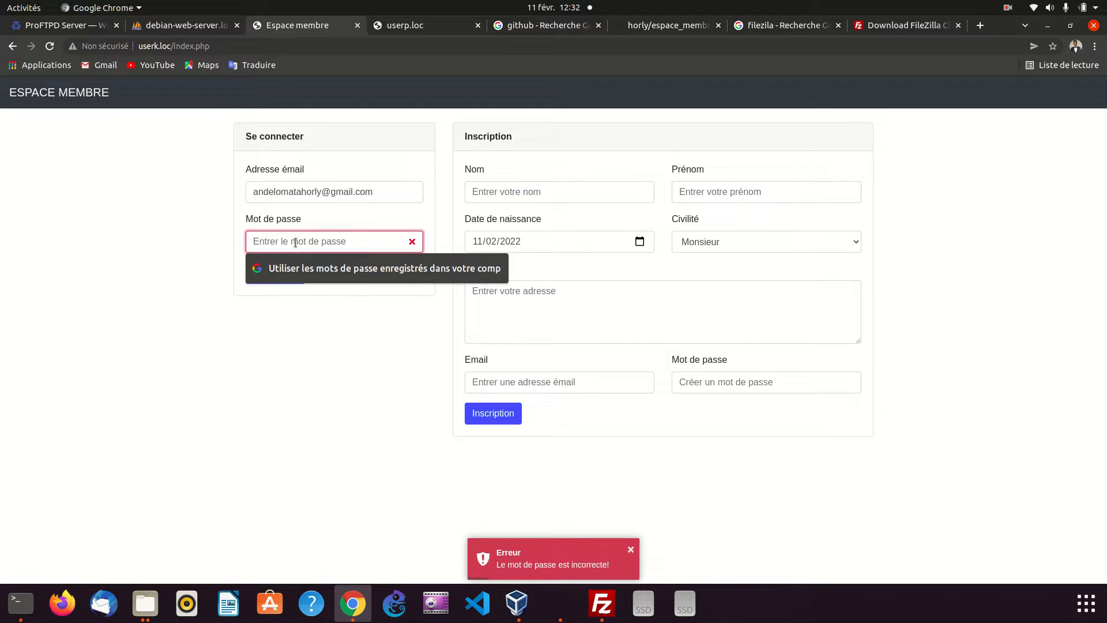
{"action": "type", "text": "••••••"}
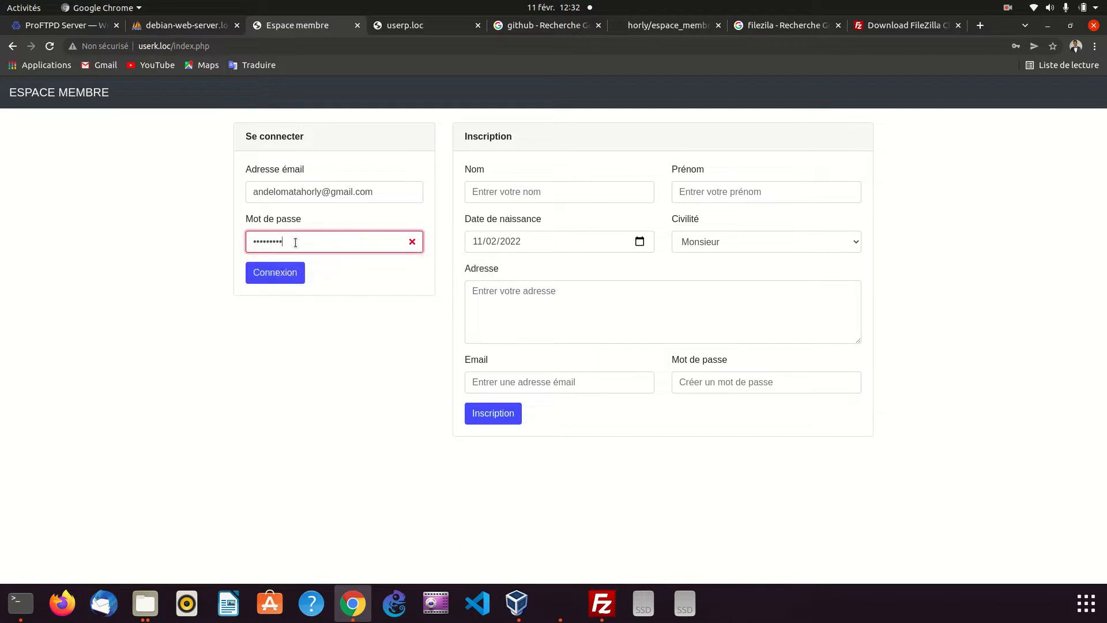
{"action": "left_click", "coordinate": [288, 275]}
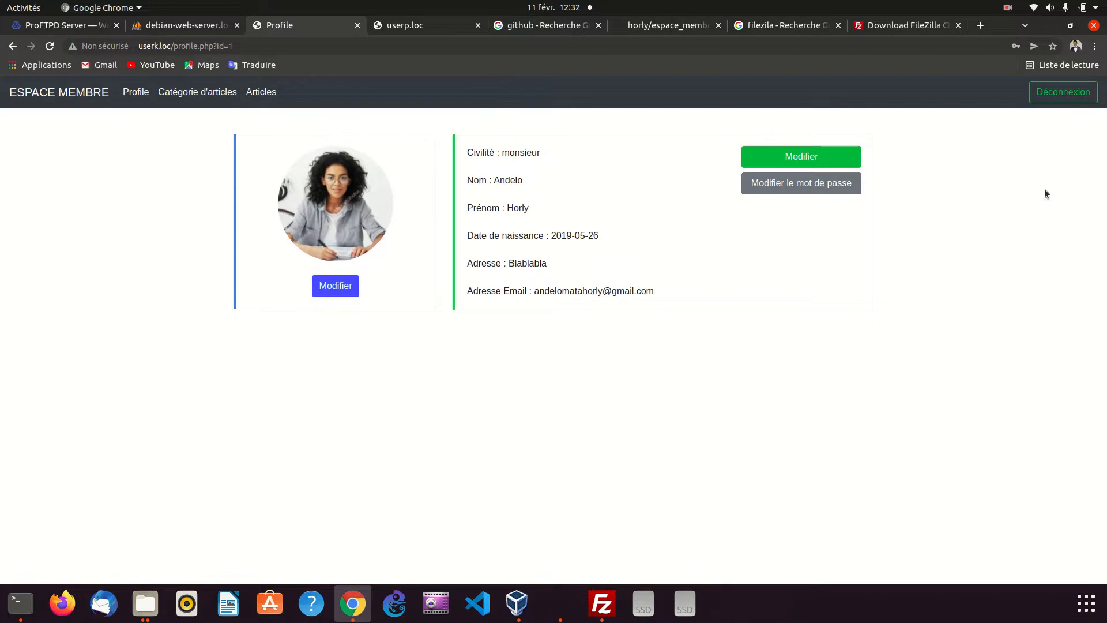
Log out of the profile, paste the first user's email into the login form, and try an account password
{"action": "left_click", "coordinate": [1065, 94]}
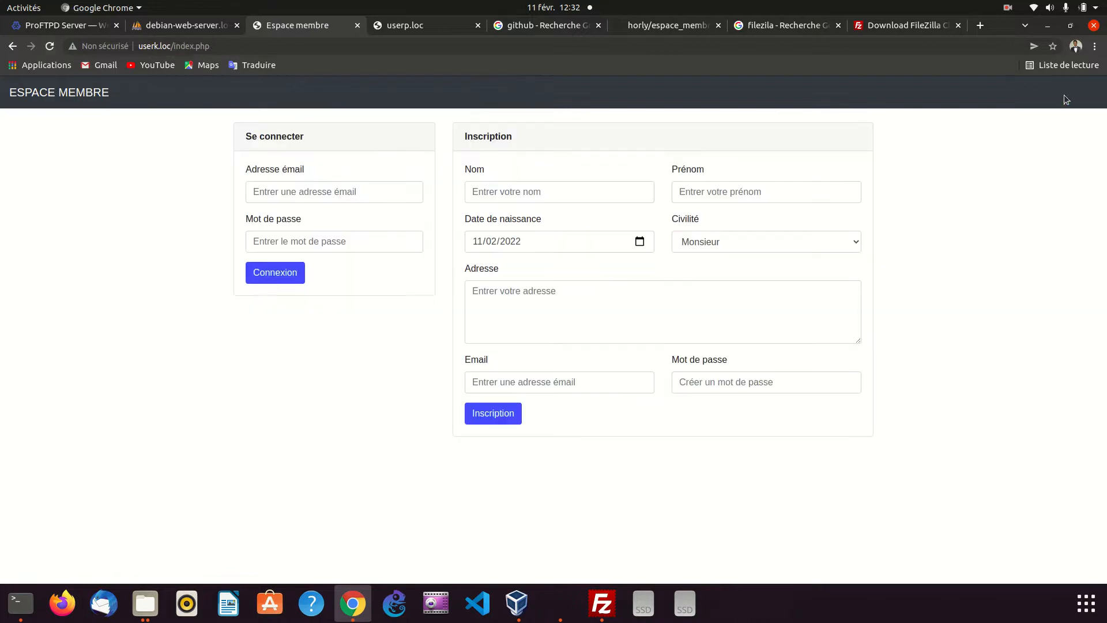
{"action": "left_click", "coordinate": [314, 189]}
{"action": "key", "text": "ctrl+v"}
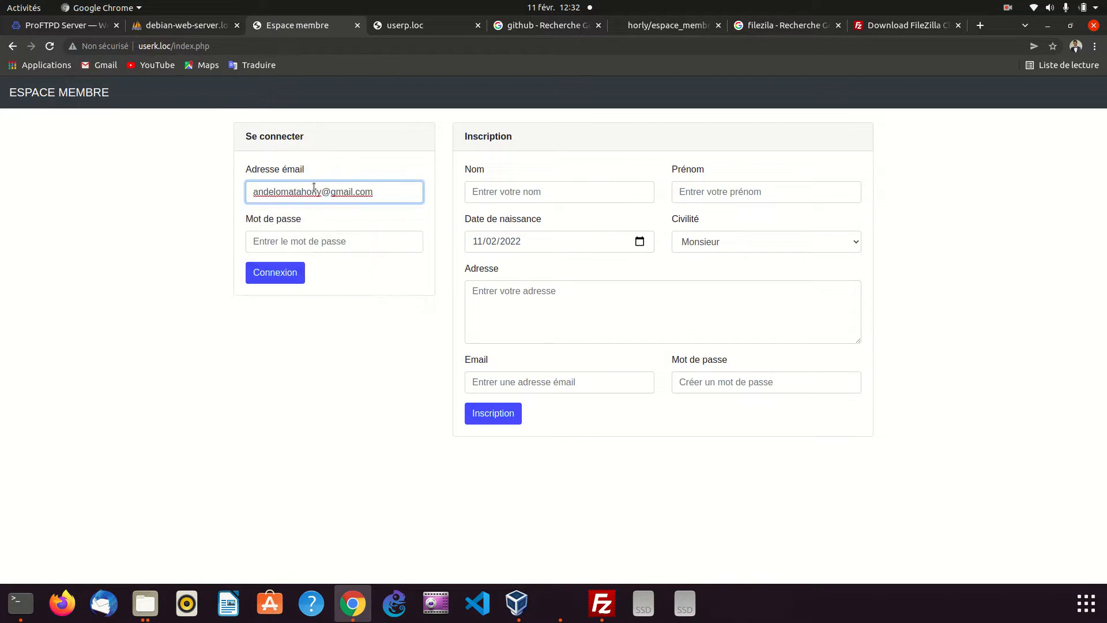
{"action": "left_click", "coordinate": [341, 248]}
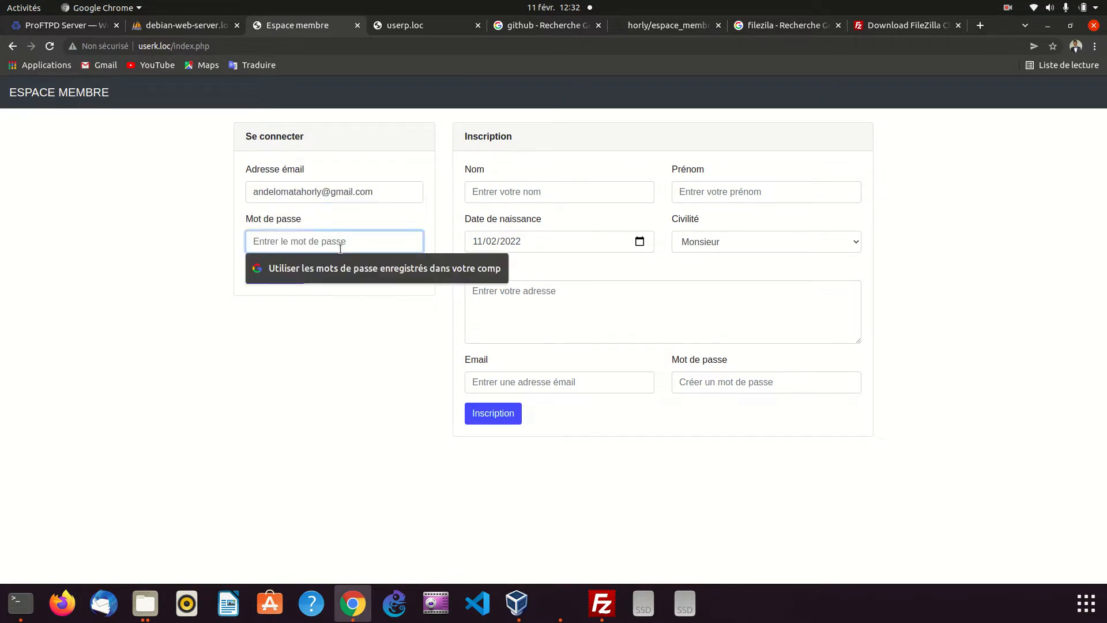
{"action": "type", "text": "••"}
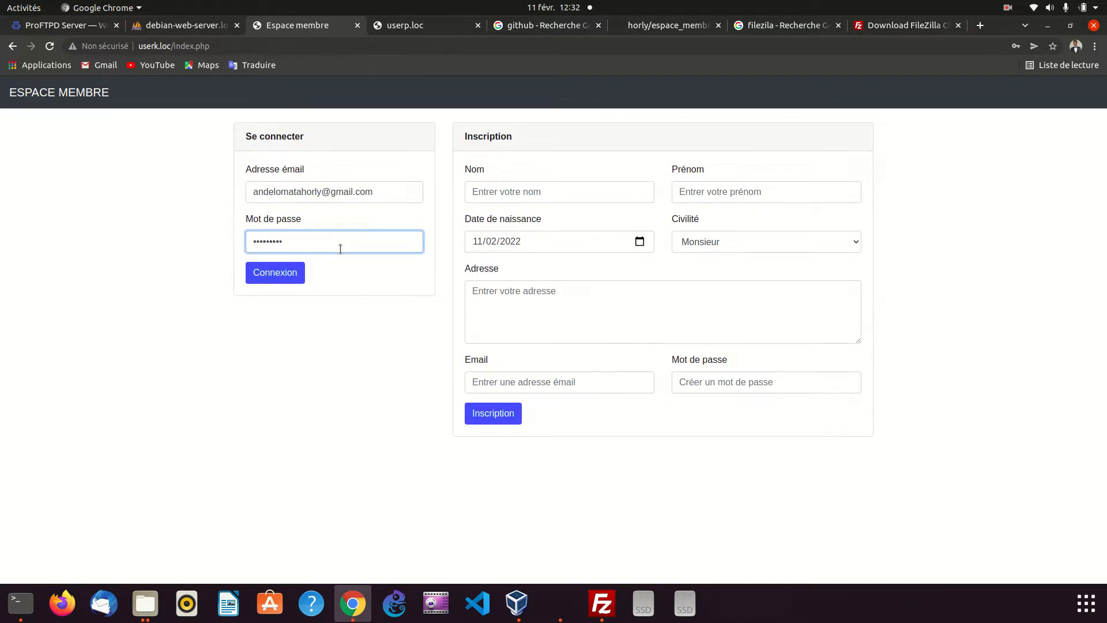
{"action": "left_click", "coordinate": [271, 279]}
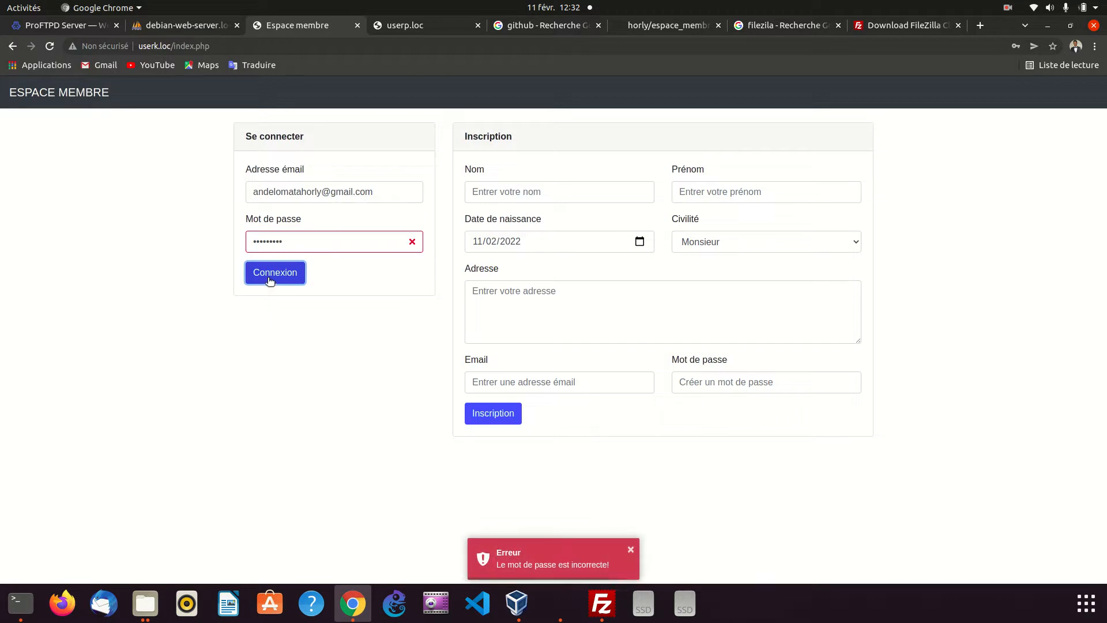
Overwrite the selected password with another candidate for the same email and resubmit the login form
{"action": "left_click_drag", "start_coordinate": [310, 239], "coordinate": [206, 236]}
{"action": "key", "text": "BackSpace"}
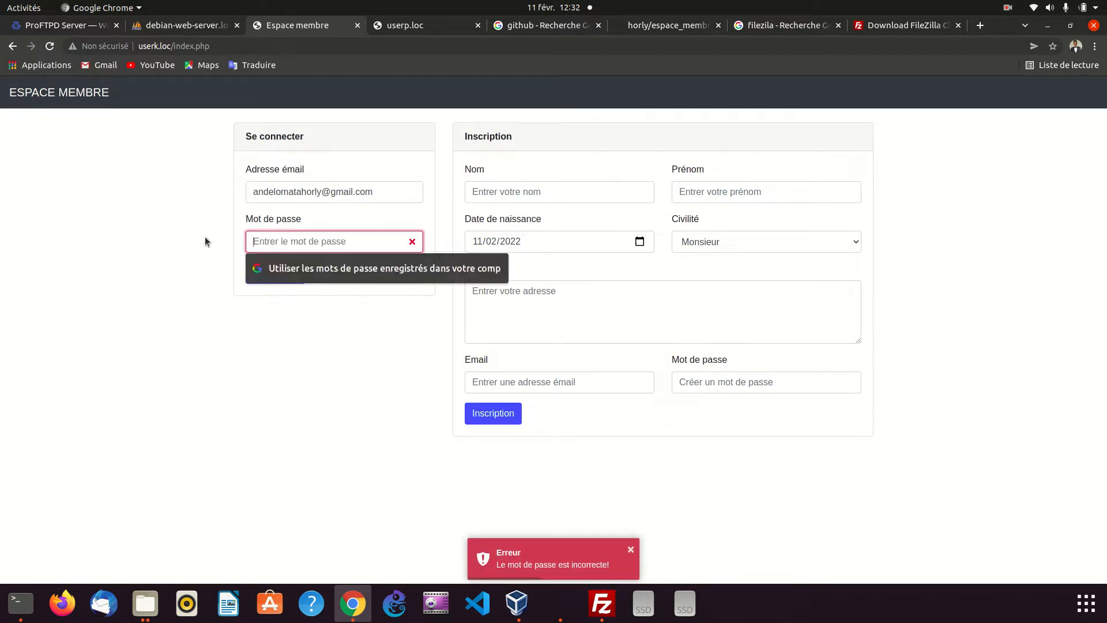
{"action": "type", "text": "•••••••••"}
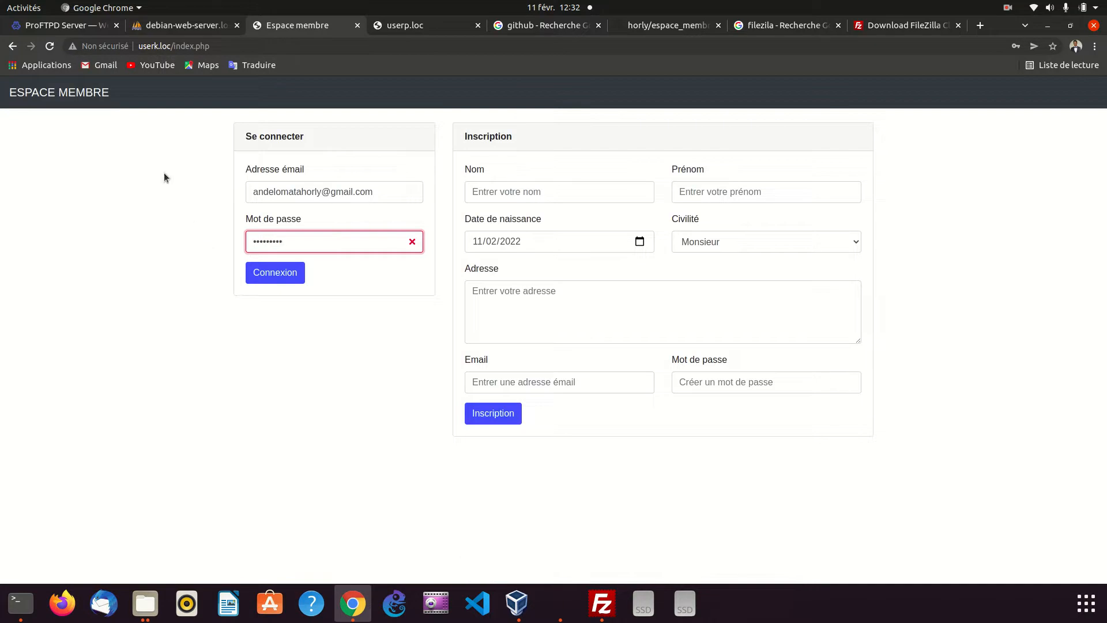
{"action": "left_click", "coordinate": [281, 272]}
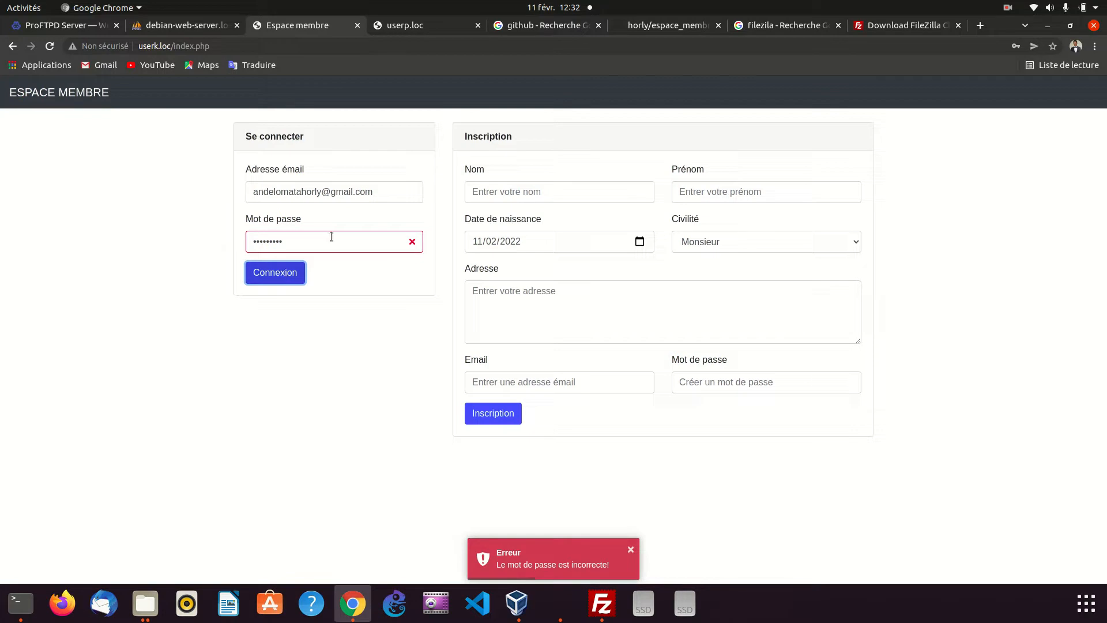
{"action": "left_click", "coordinate": [397, 185]}
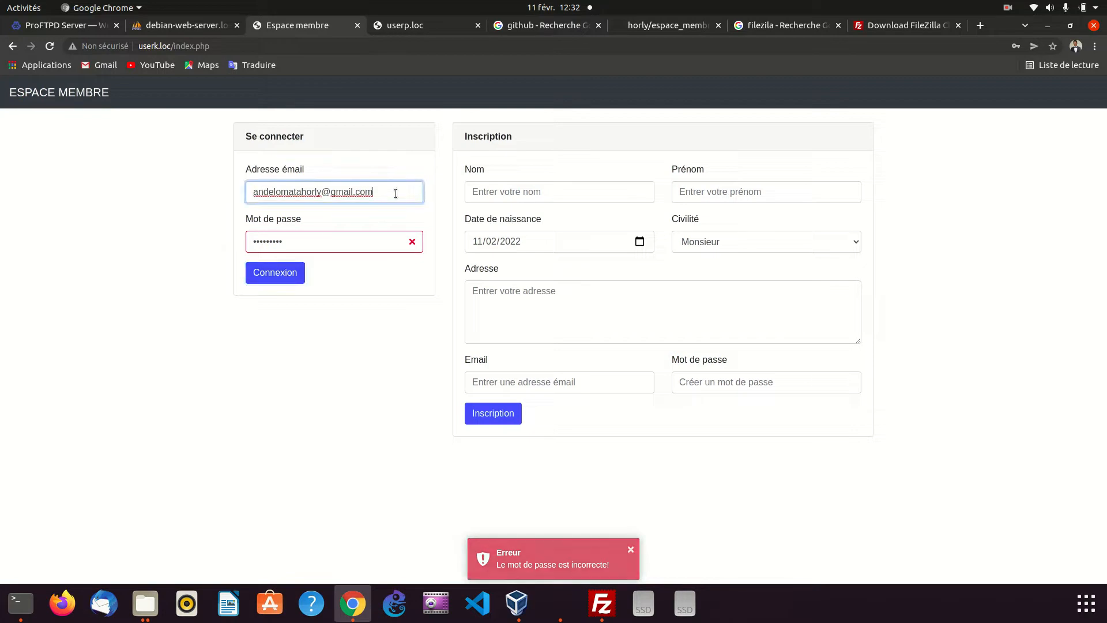
{"action": "left_click", "coordinate": [1008, 11]}
{"action": "left_click", "coordinate": [988, 53]}
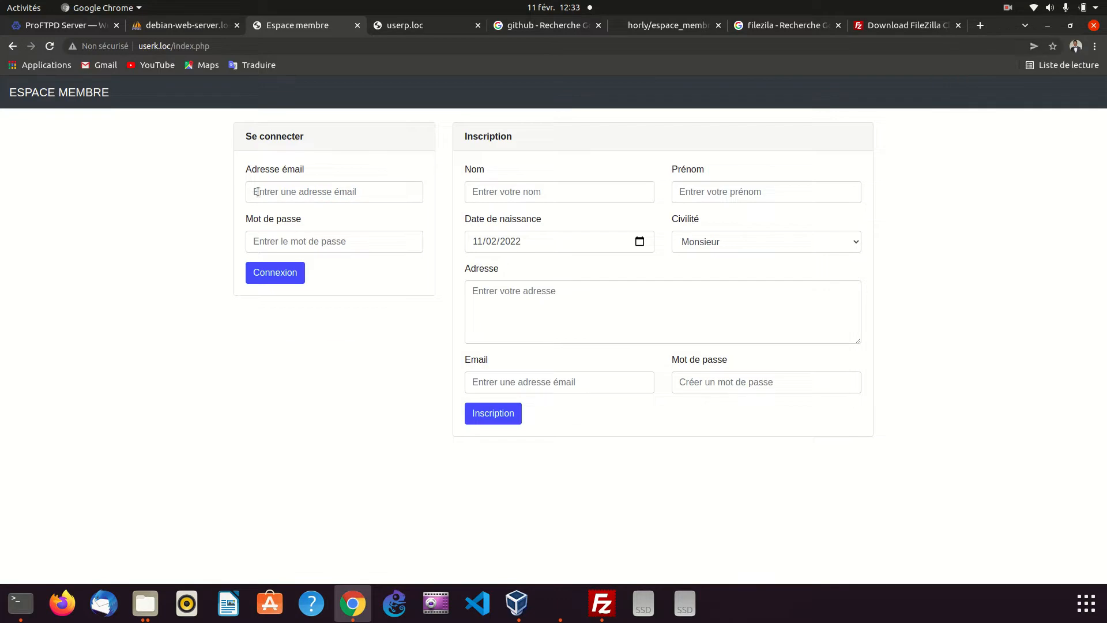
Log in to userk.loc with the first user's suggested email address and the account password
{"action": "left_click", "coordinate": [257, 192]}
{"action": "key", "text": "Down"}
{"action": "key", "text": "Down"}
{"action": "key", "text": "Down"}
{"action": "key", "text": "Down"}
{"action": "key", "text": "Down"}
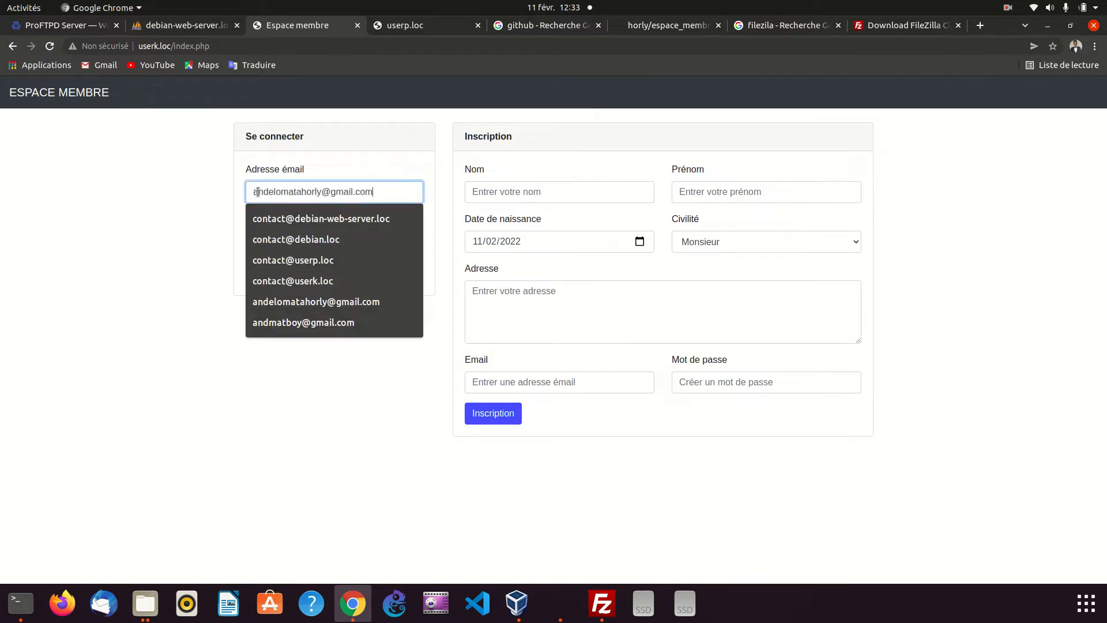
{"action": "key", "text": "Return"}
{"action": "left_click", "coordinate": [282, 237]}
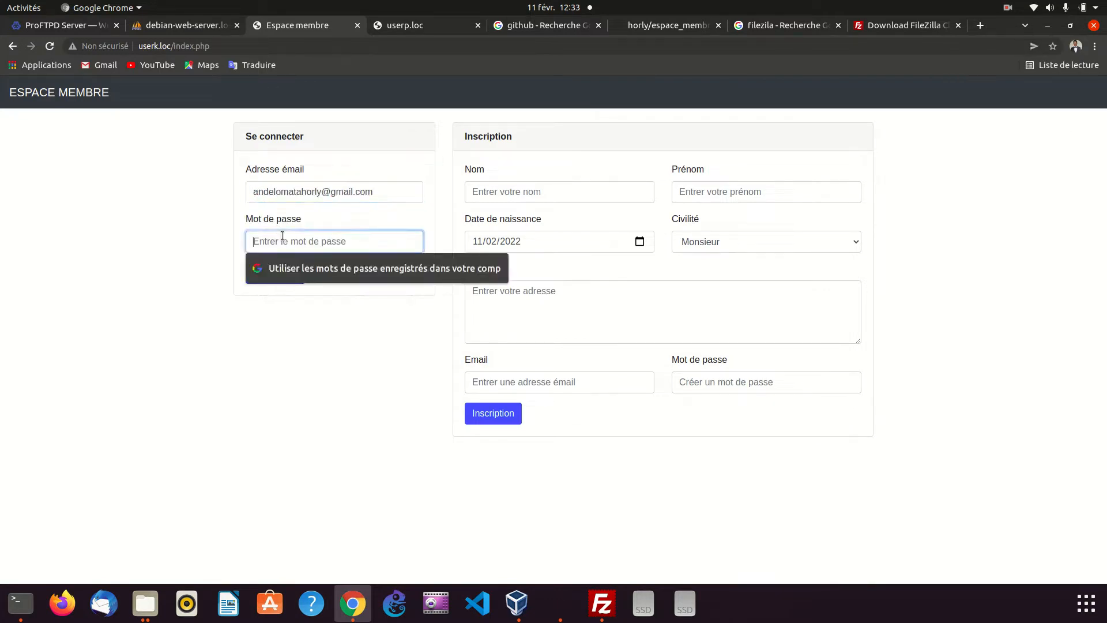
{"action": "type", "text": "a"}
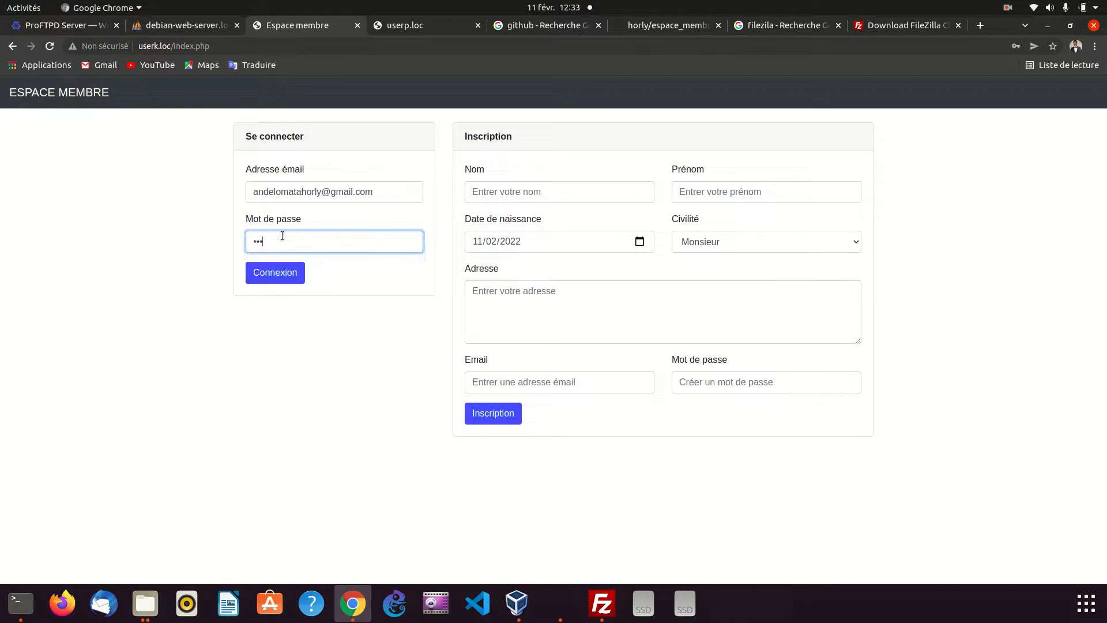
{"action": "type", "text": "a"}
{"action": "left_click", "coordinate": [299, 278]}
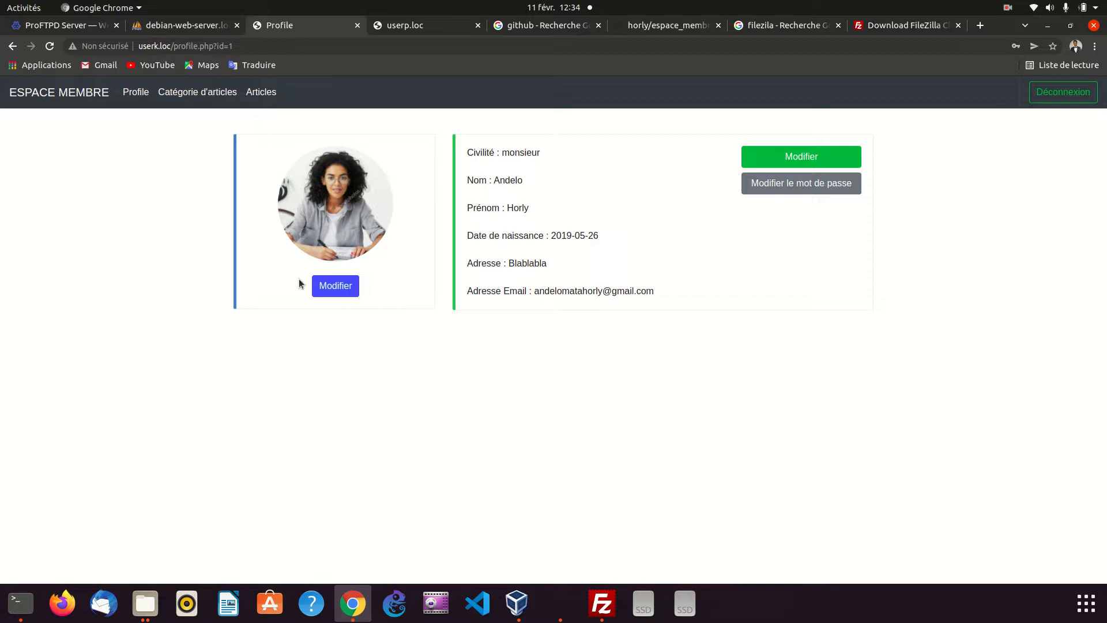
View the article categories page and the articles list up to the details of the Fanta article
{"action": "left_click", "coordinate": [178, 93]}
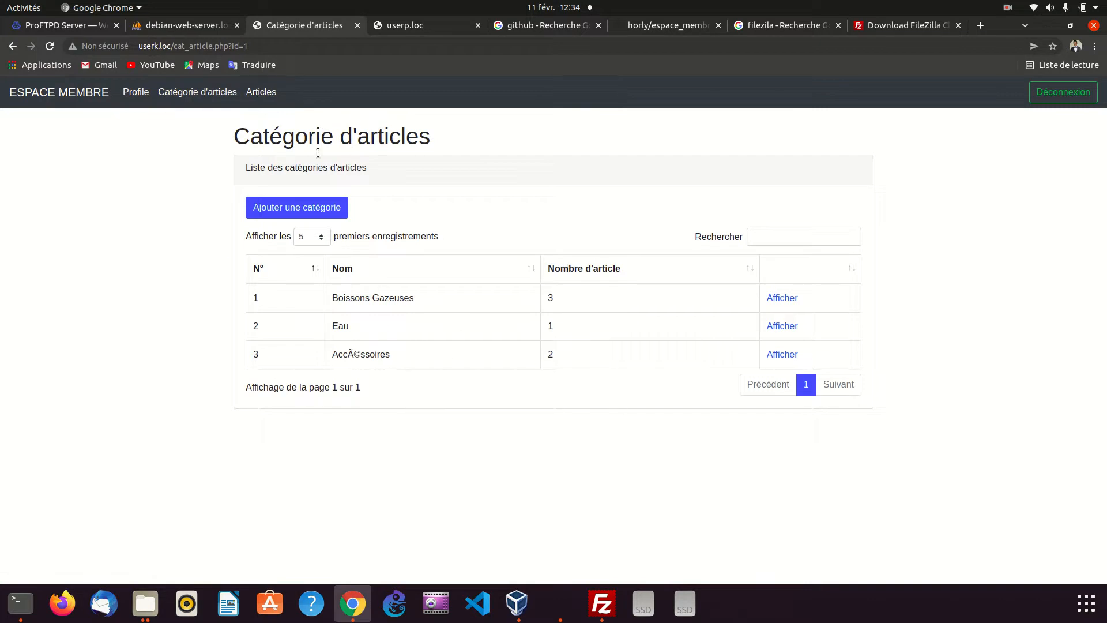
{"action": "left_click", "coordinate": [261, 92]}
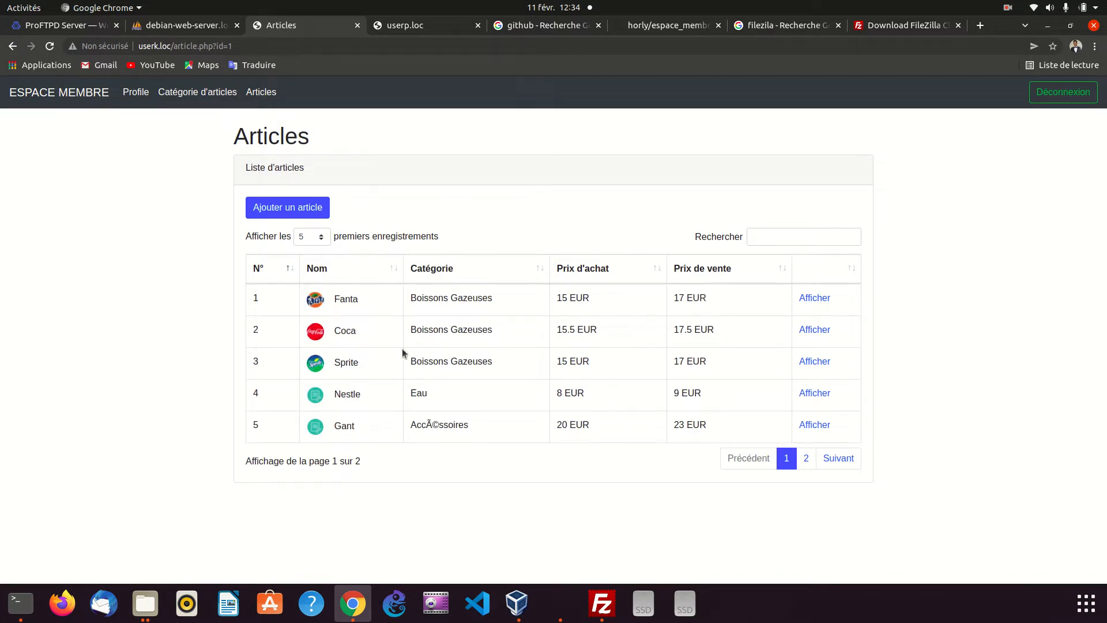
{"action": "left_click", "coordinate": [814, 305]}
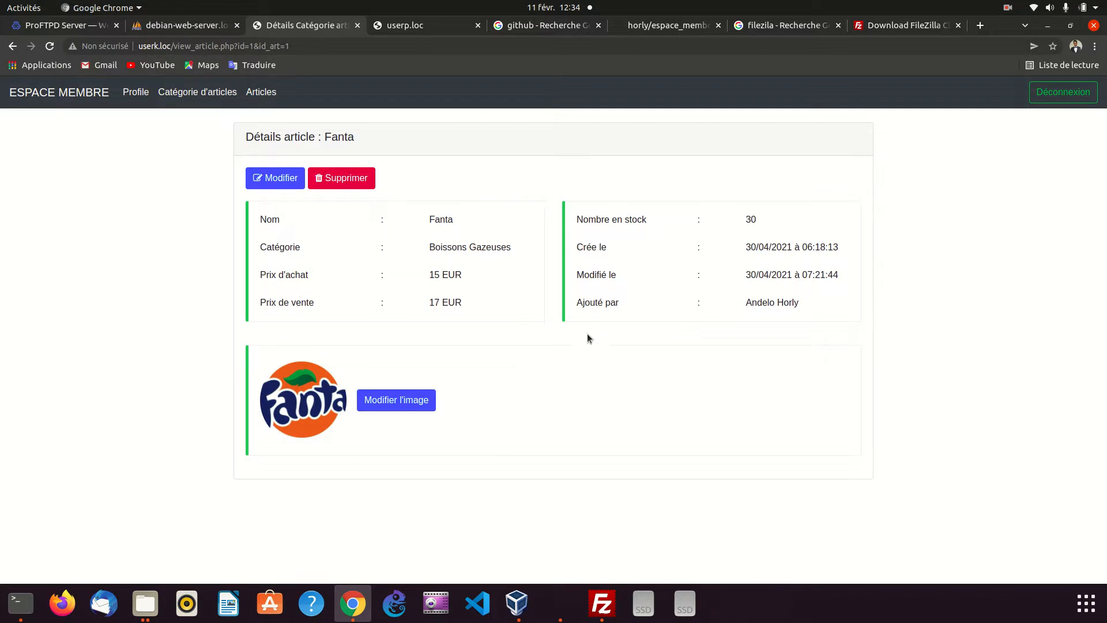
Open the image editing dialog of the Fanta article and close it without saving
{"action": "left_click", "coordinate": [390, 401]}
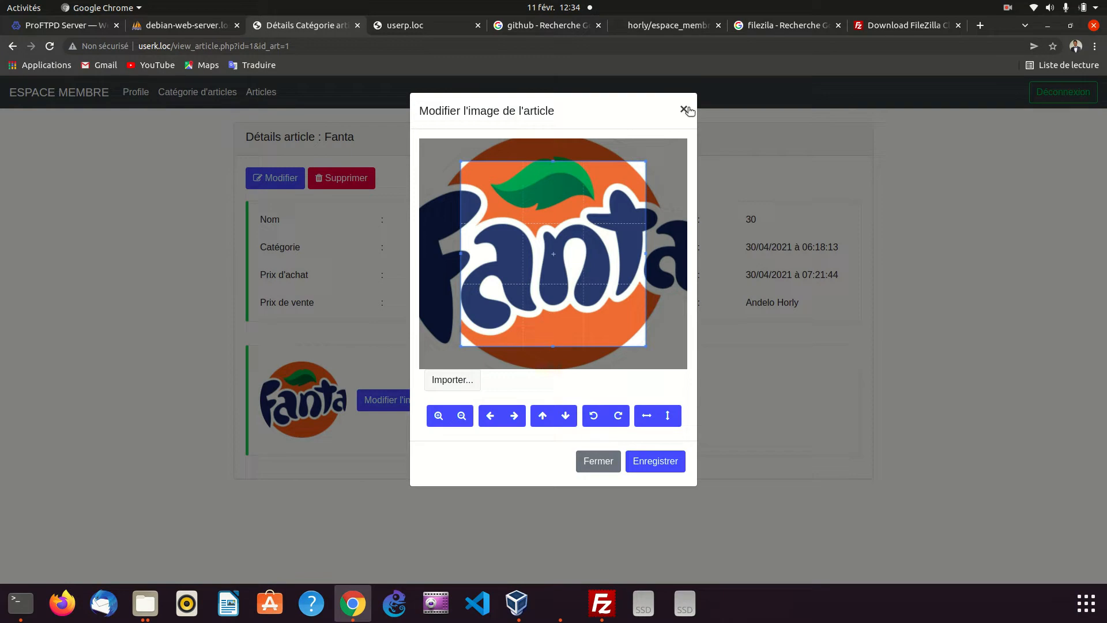
{"action": "left_click", "coordinate": [673, 111]}
{"action": "left_click", "coordinate": [151, 273]}
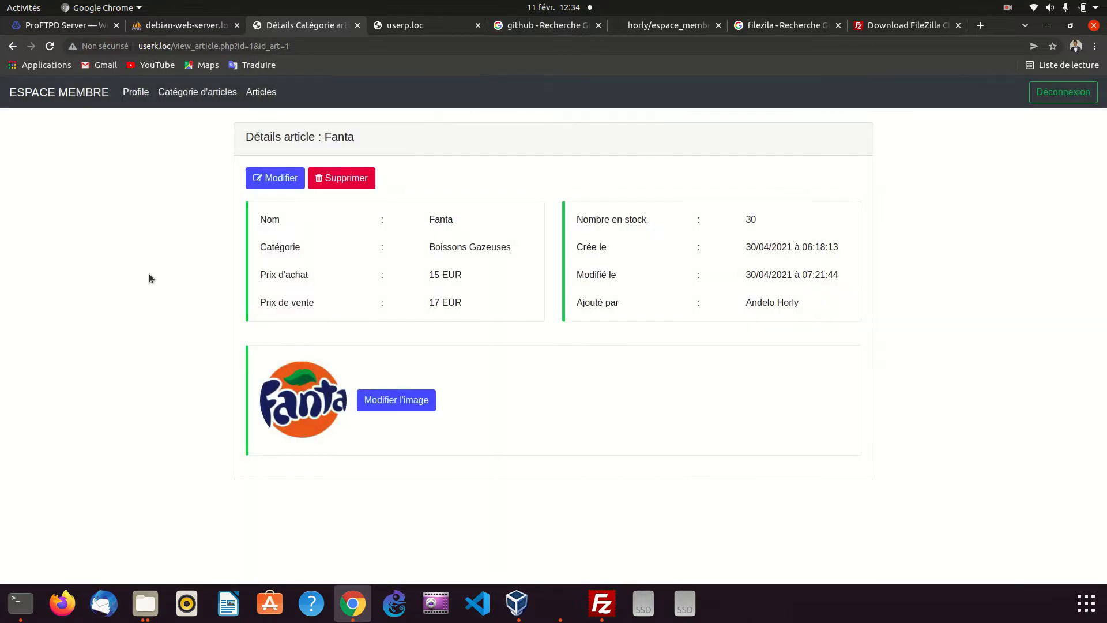
Compare the deployed userk.loc site with the userp.loc home page
{"action": "left_click", "coordinate": [412, 29]}
{"action": "left_click", "coordinate": [311, 26]}
{"action": "left_click", "coordinate": [396, 27]}
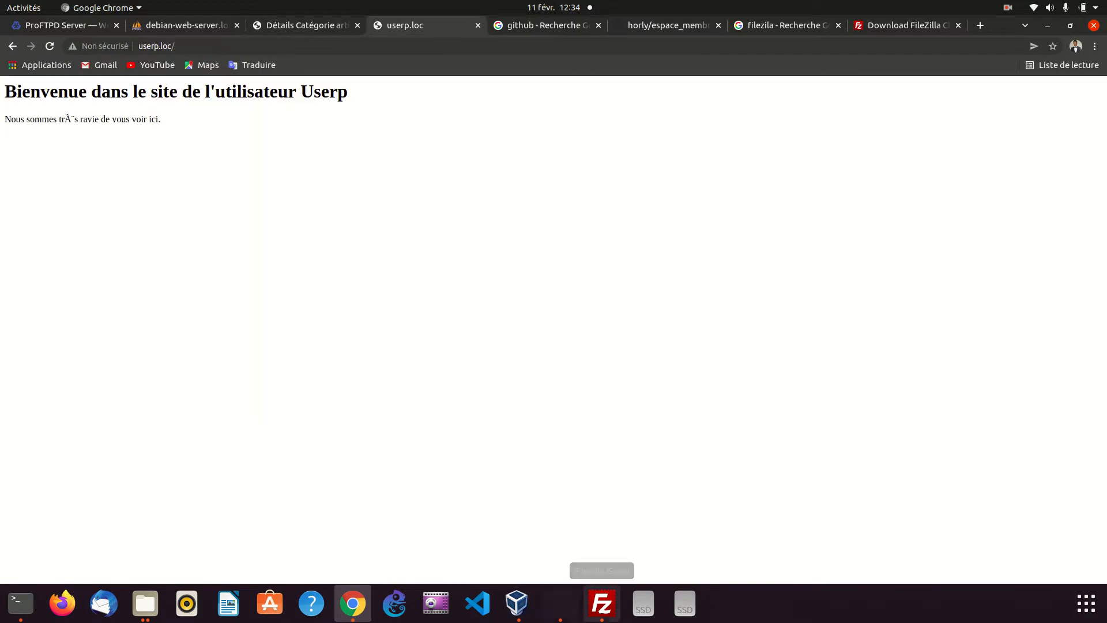
Switch to FileZilla, close its userk session and relaunch the program
{"action": "left_click", "coordinate": [602, 603]}
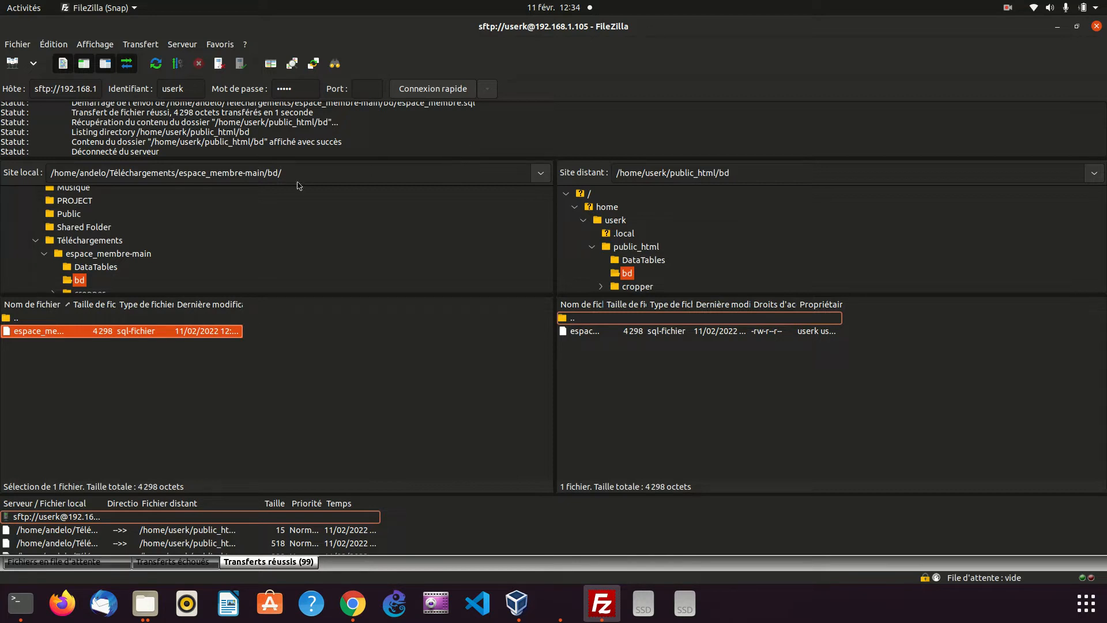
{"action": "left_click", "coordinate": [19, 43]}
{"action": "left_click", "coordinate": [19, 43]}
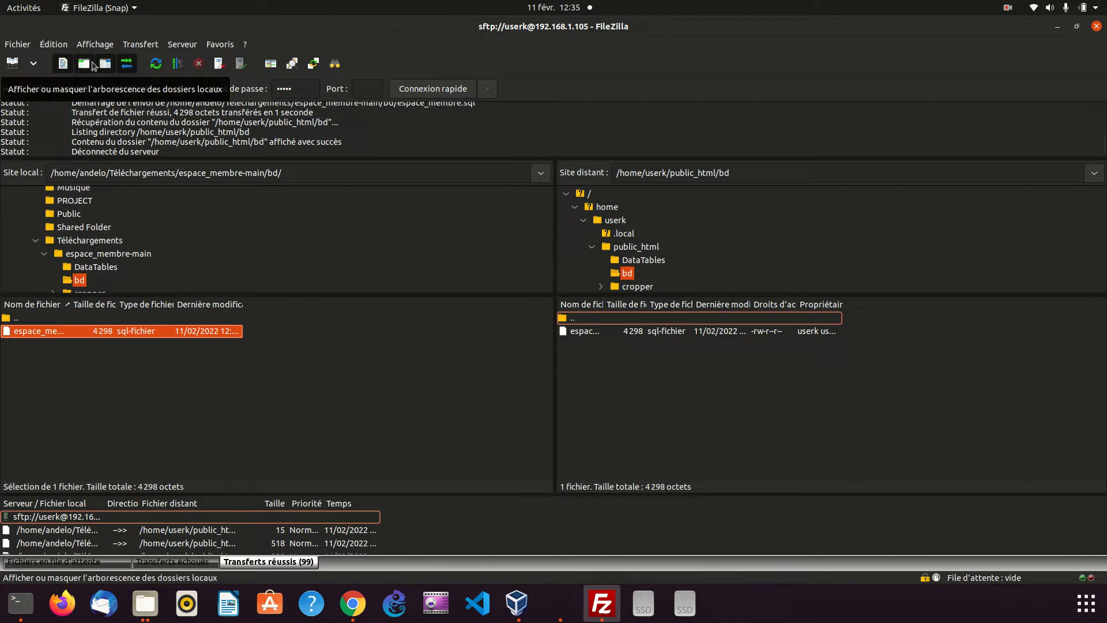
{"action": "left_click", "coordinate": [1097, 26]}
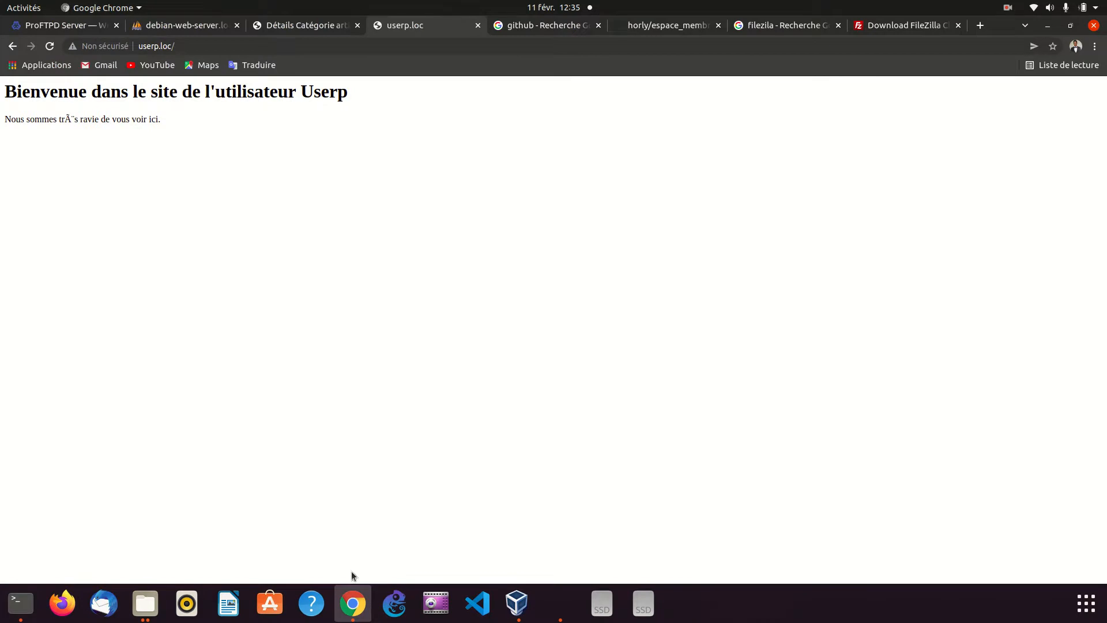
{"action": "left_click", "coordinate": [1090, 618]}
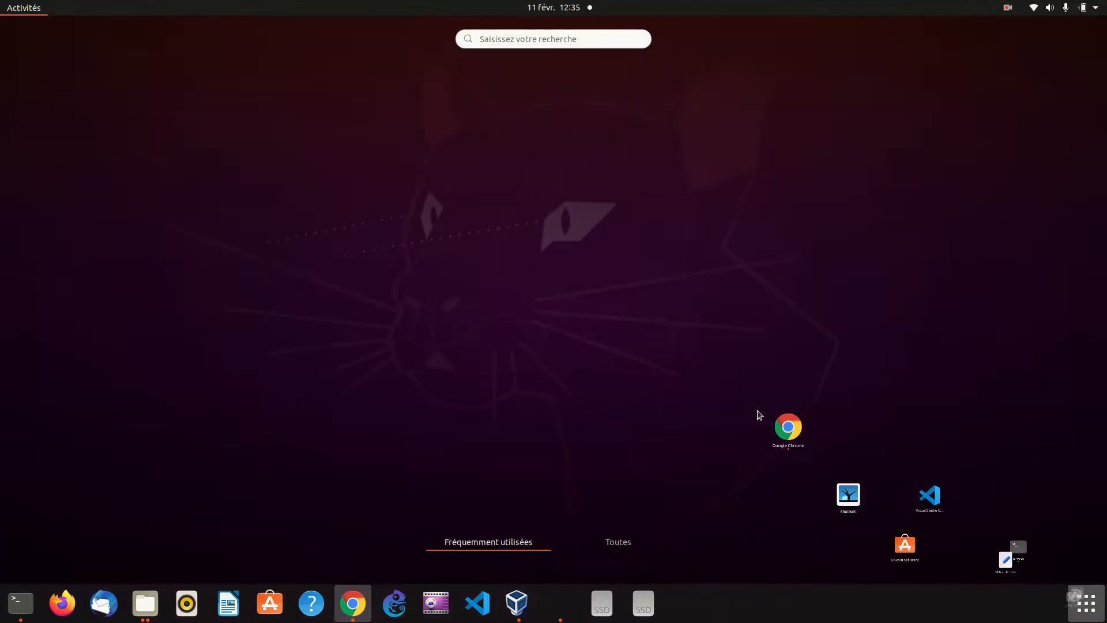
{"action": "left_click", "coordinate": [832, 113]}
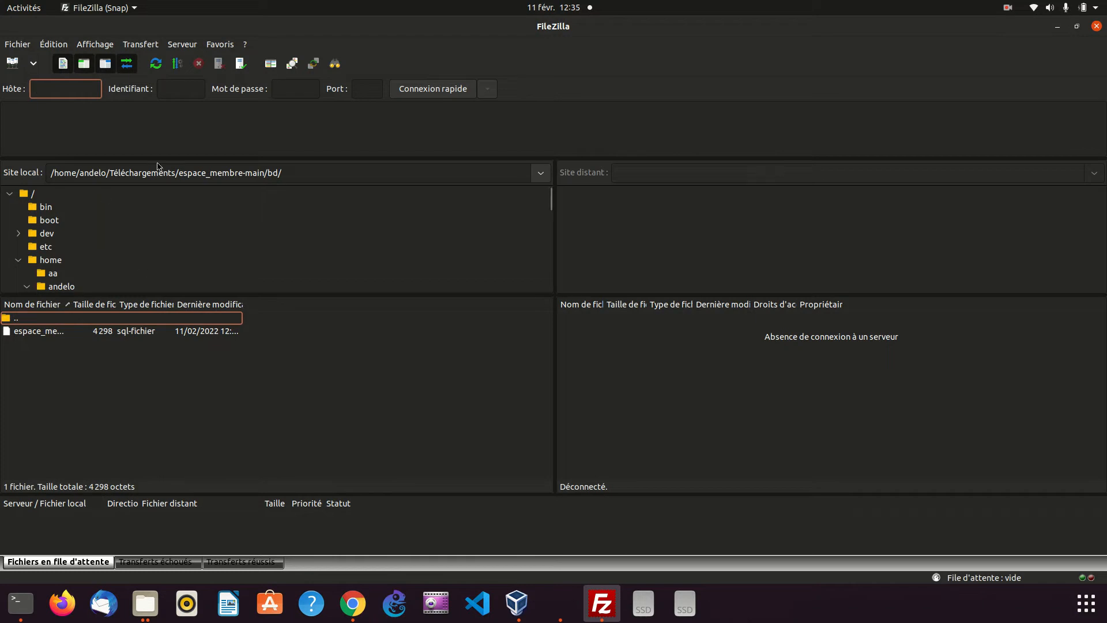
Connect to host 192.168.1.105 as userp with the account password on port 22
{"action": "type", "text": "192.168.1.105"}
{"action": "left_click", "coordinate": [164, 90]}
{"action": "type", "text": "userp"}
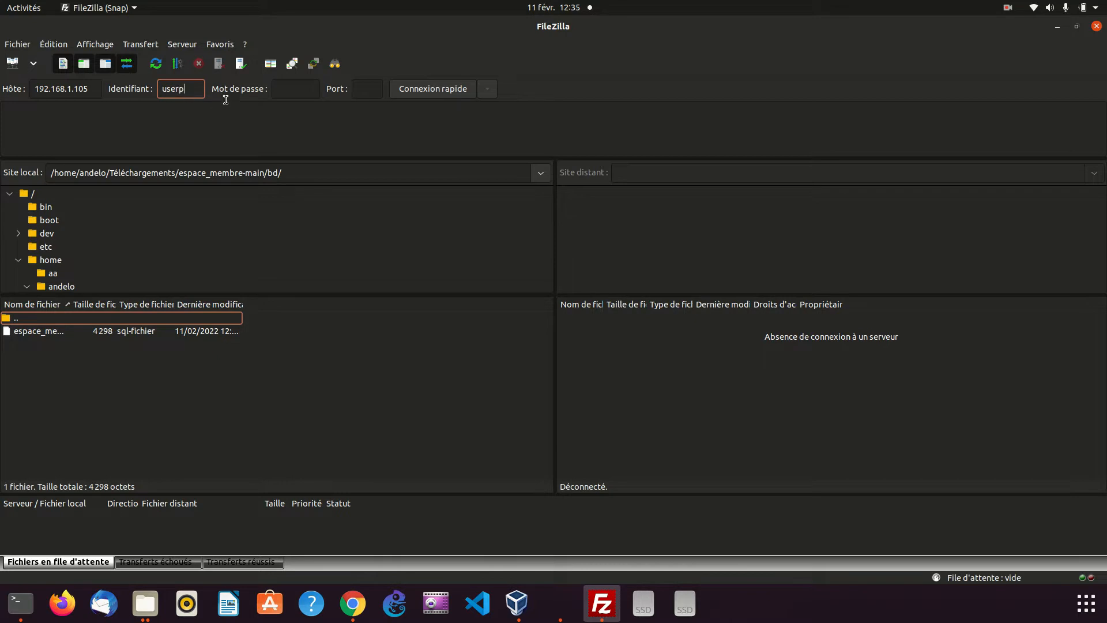
{"action": "left_click", "coordinate": [291, 96]}
{"action": "left_click", "coordinate": [372, 90]}
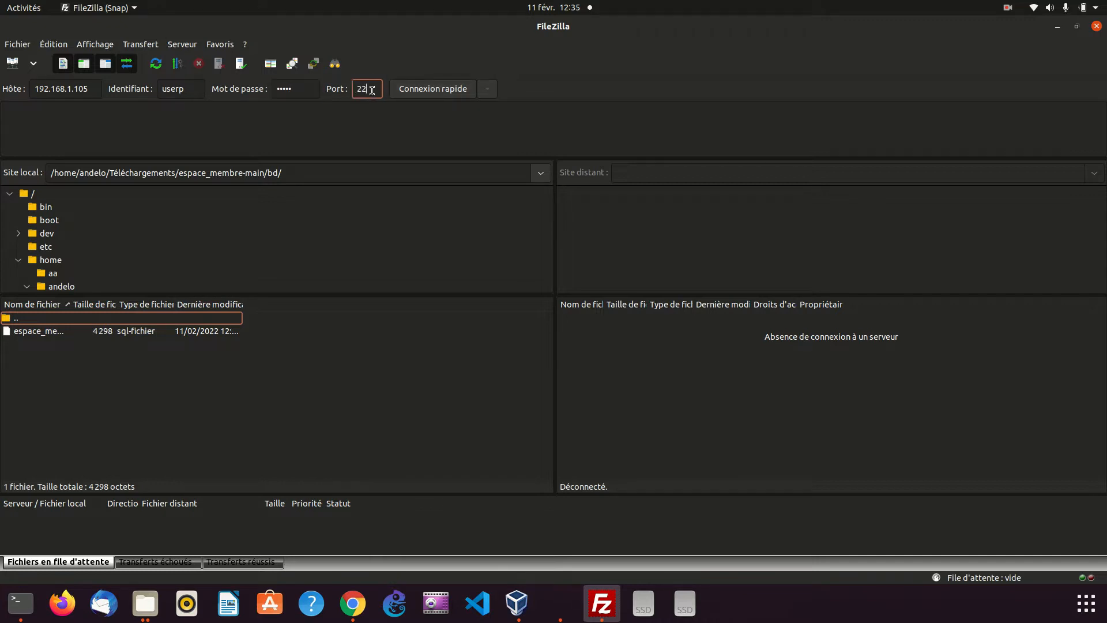
{"action": "left_click", "coordinate": [433, 90]}
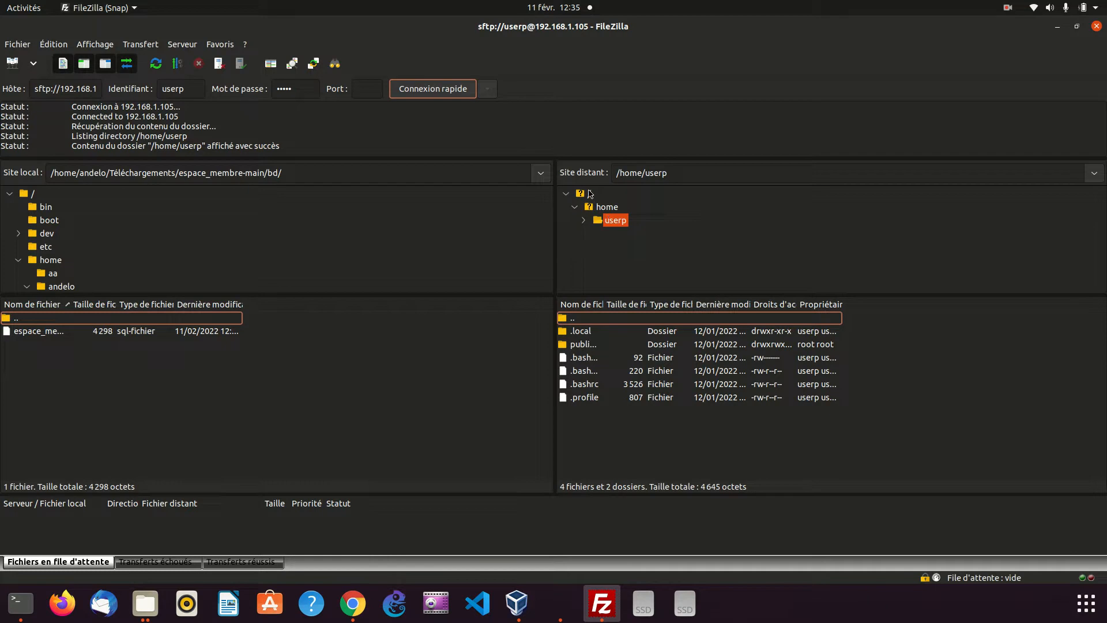
Browse the remote server to the /home/userp/public_html folder and check its index file
{"action": "left_click", "coordinate": [589, 198]}
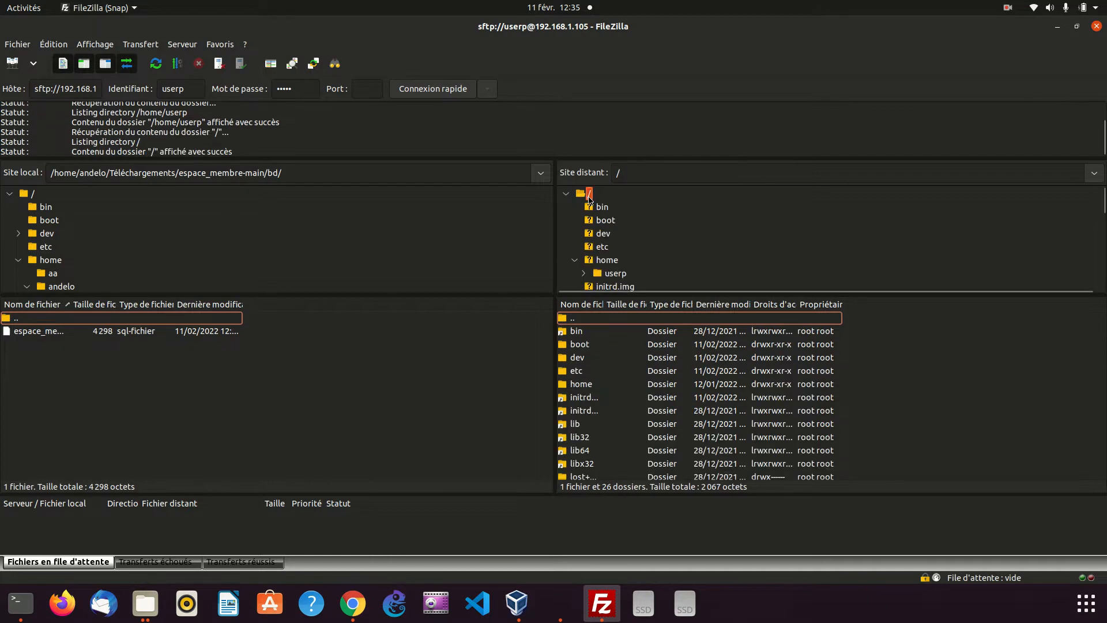
{"action": "scroll", "coordinate": [606, 249], "scroll_direction": "down", "scroll_amount": 2}
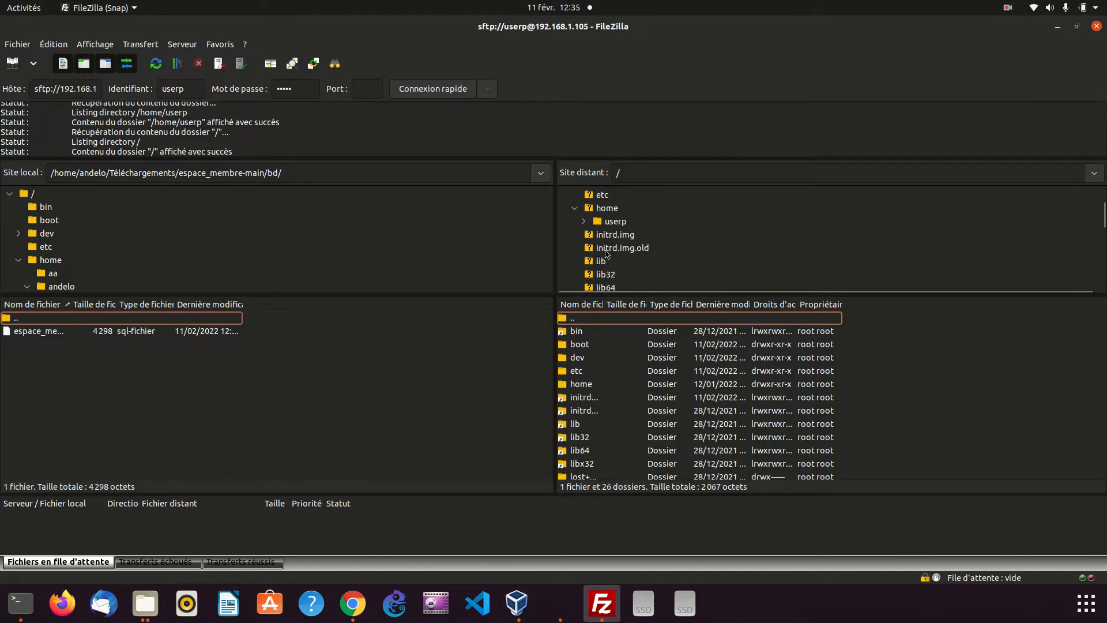
{"action": "left_click", "coordinate": [613, 223]}
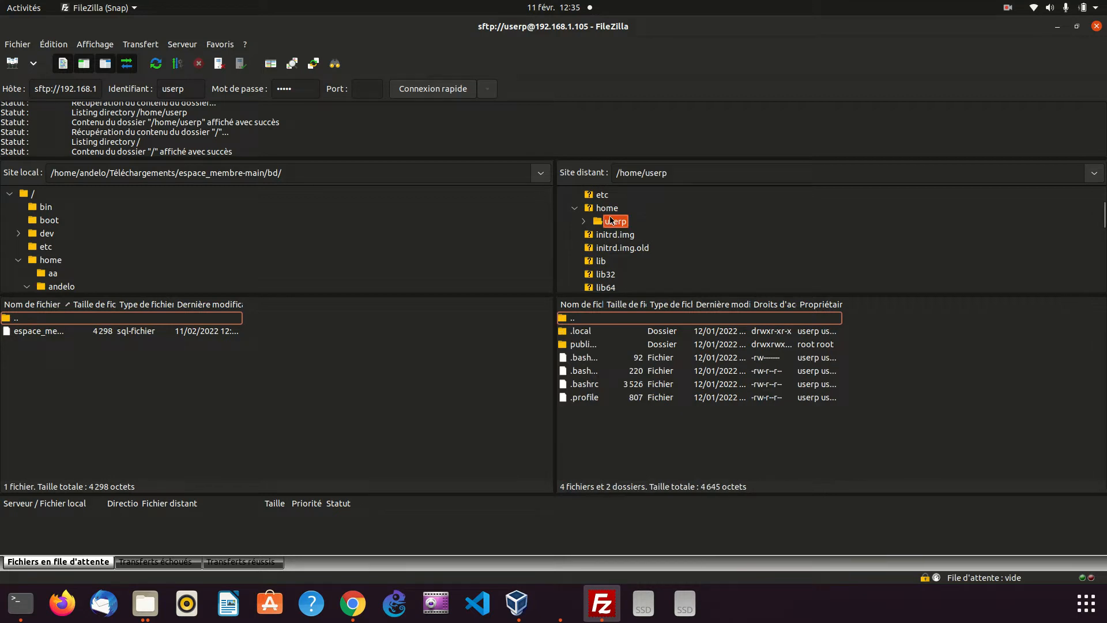
{"action": "scroll", "coordinate": [612, 220], "scroll_direction": "down", "scroll_amount": 5}
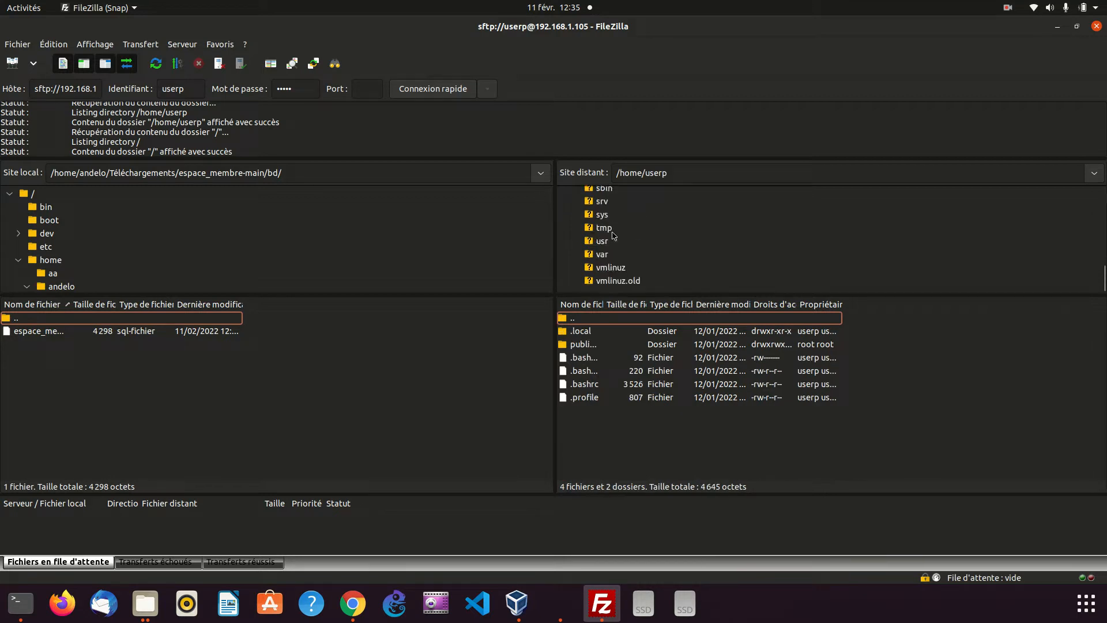
{"action": "scroll", "coordinate": [613, 235], "scroll_direction": "up", "scroll_amount": 6}
{"action": "scroll", "coordinate": [614, 235], "scroll_direction": "down", "scroll_amount": 1}
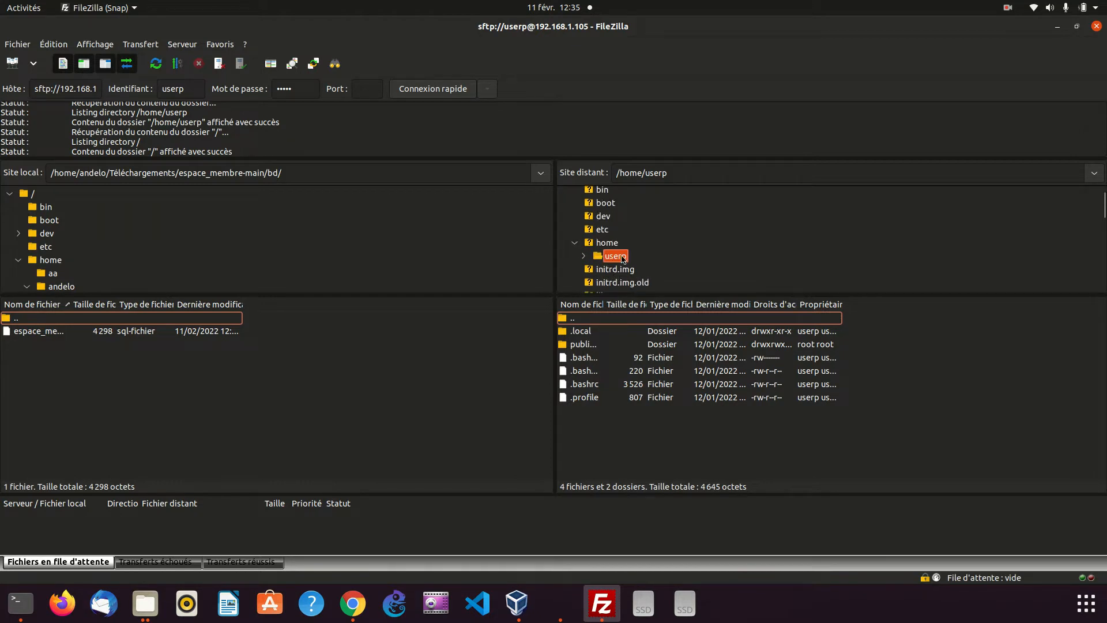
{"action": "double_click", "coordinate": [588, 345]}
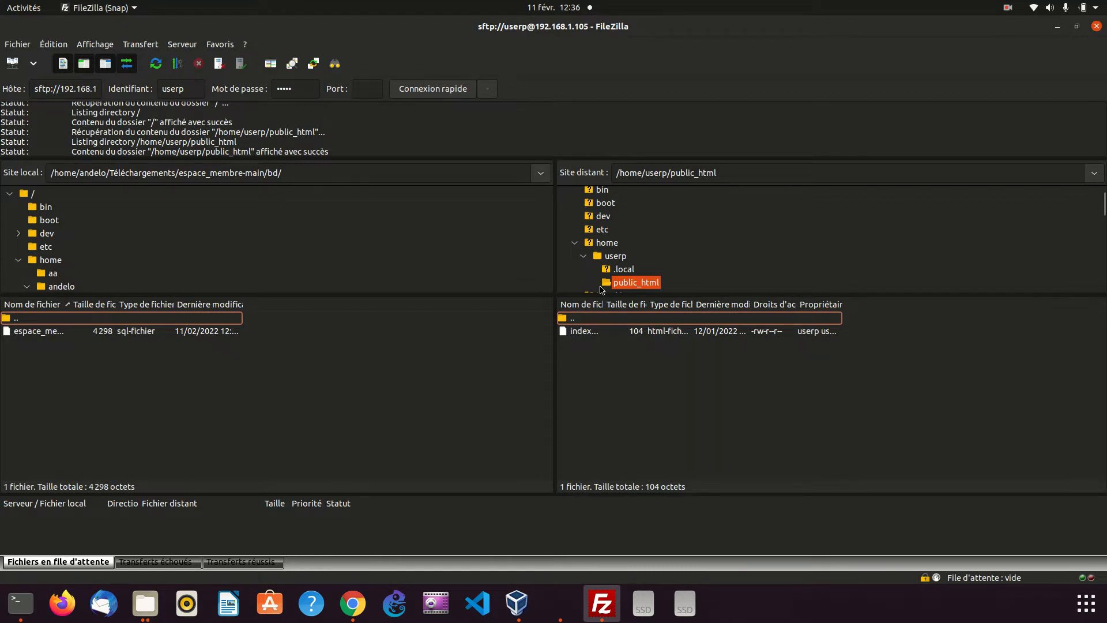
{"action": "scroll", "coordinate": [605, 272], "scroll_direction": "down", "scroll_amount": 1}
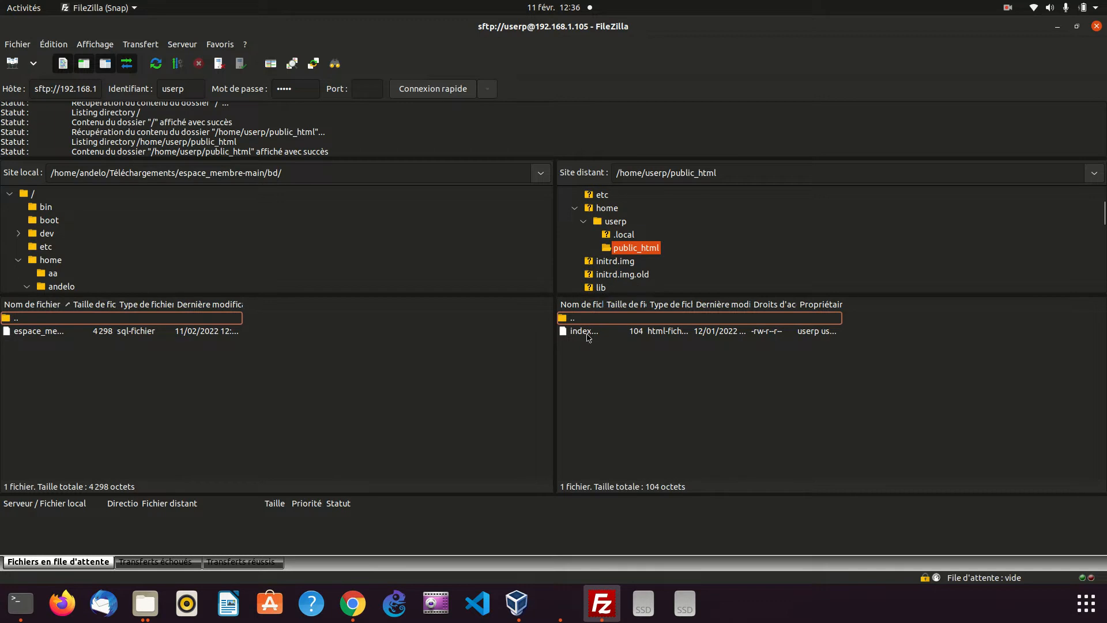
{"action": "left_click", "coordinate": [588, 336]}
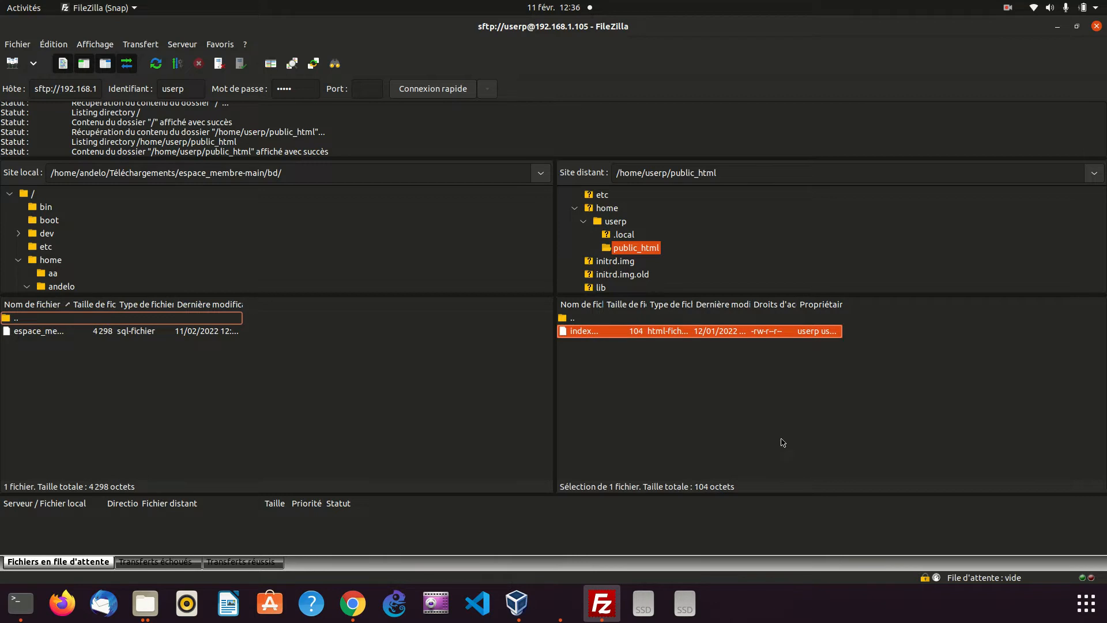
{"action": "left_click", "coordinate": [659, 399]}
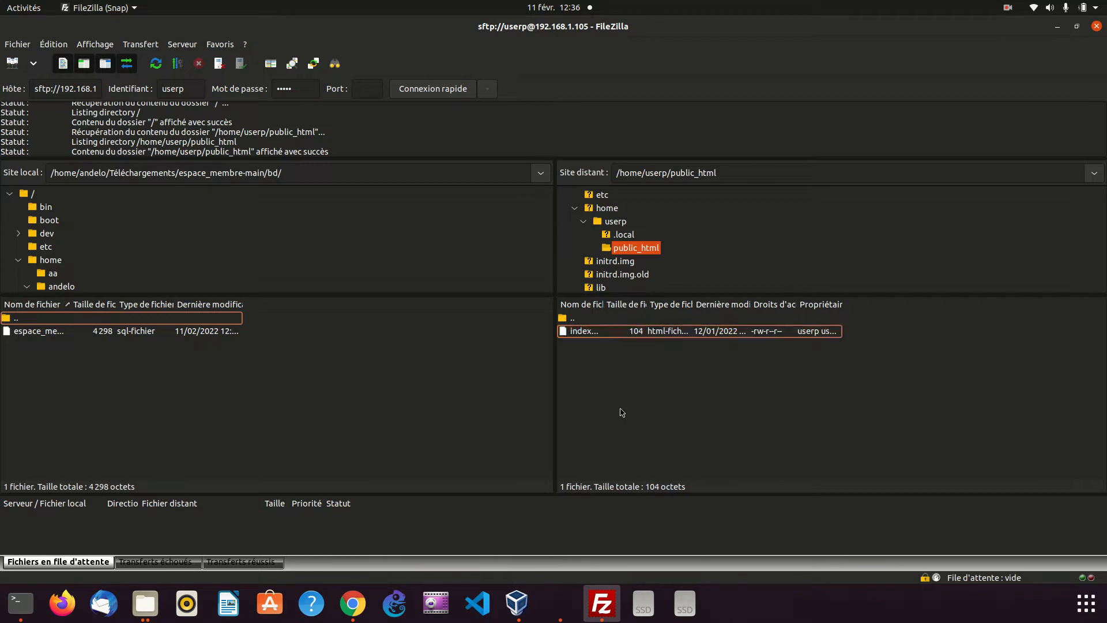
Switch to Chrome and compare the userk.loc article page with the userp.loc home page
{"action": "left_click", "coordinate": [353, 603]}
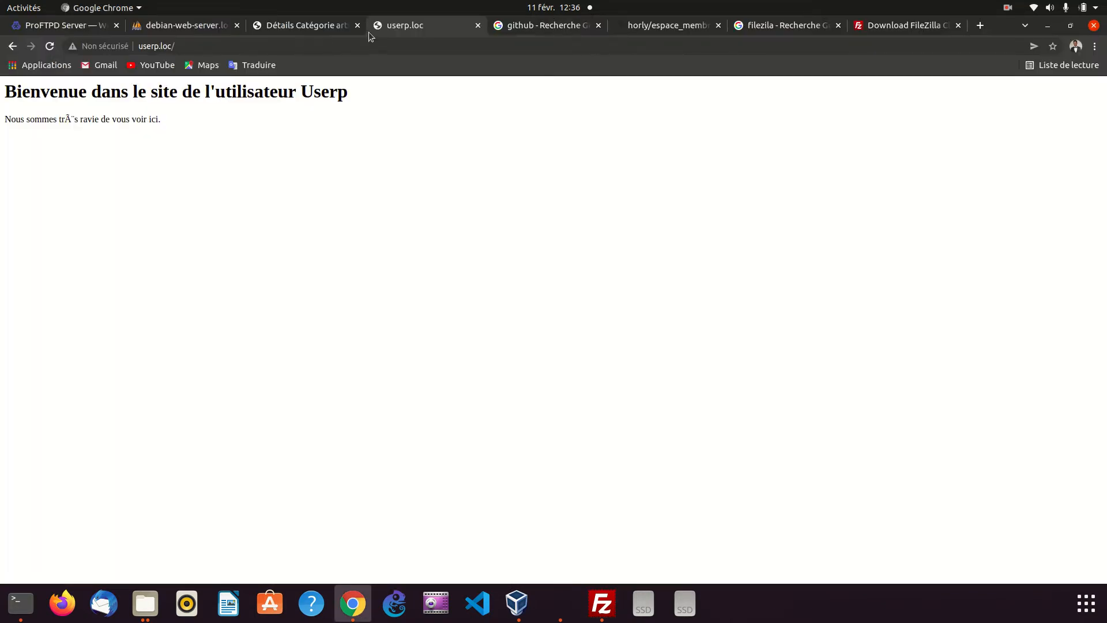
{"action": "left_click", "coordinate": [298, 28]}
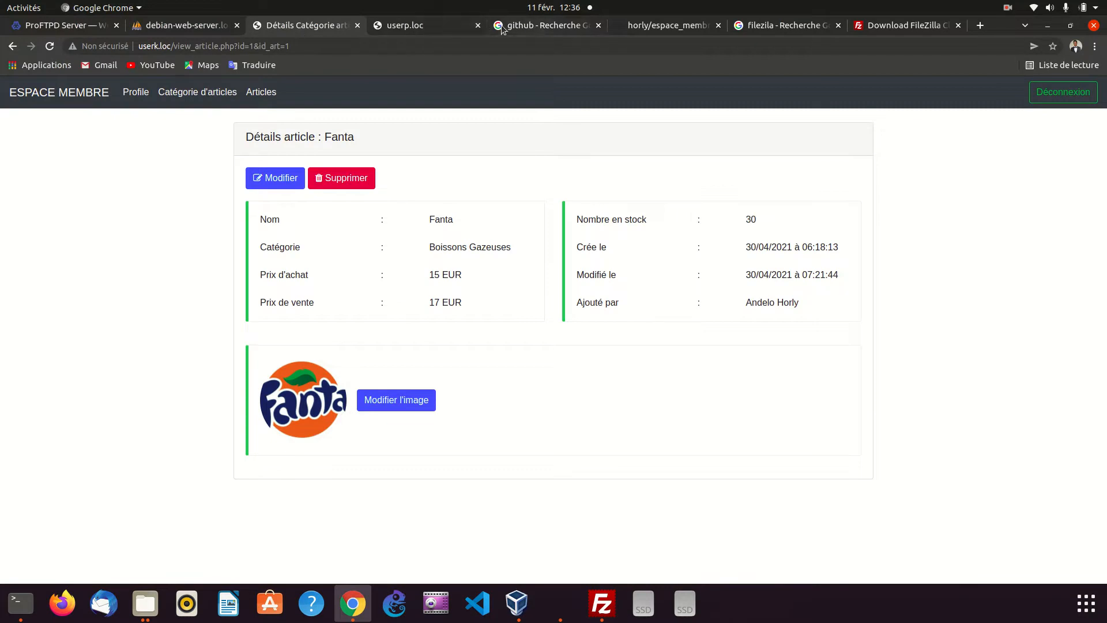
{"action": "left_click", "coordinate": [418, 29]}
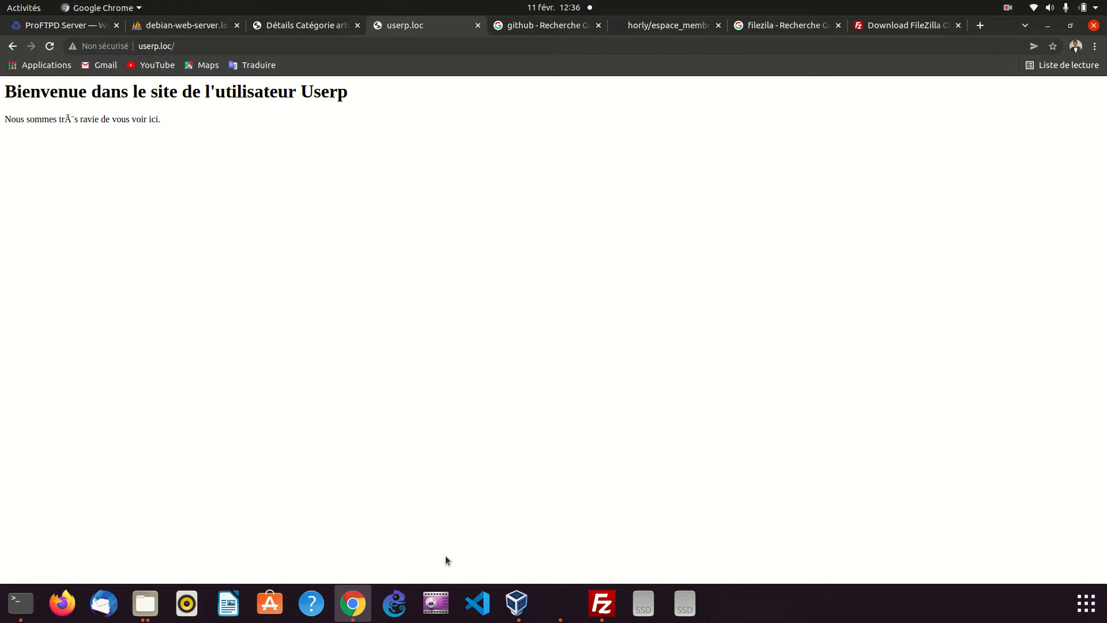
{"action": "left_click", "coordinate": [481, 617]}
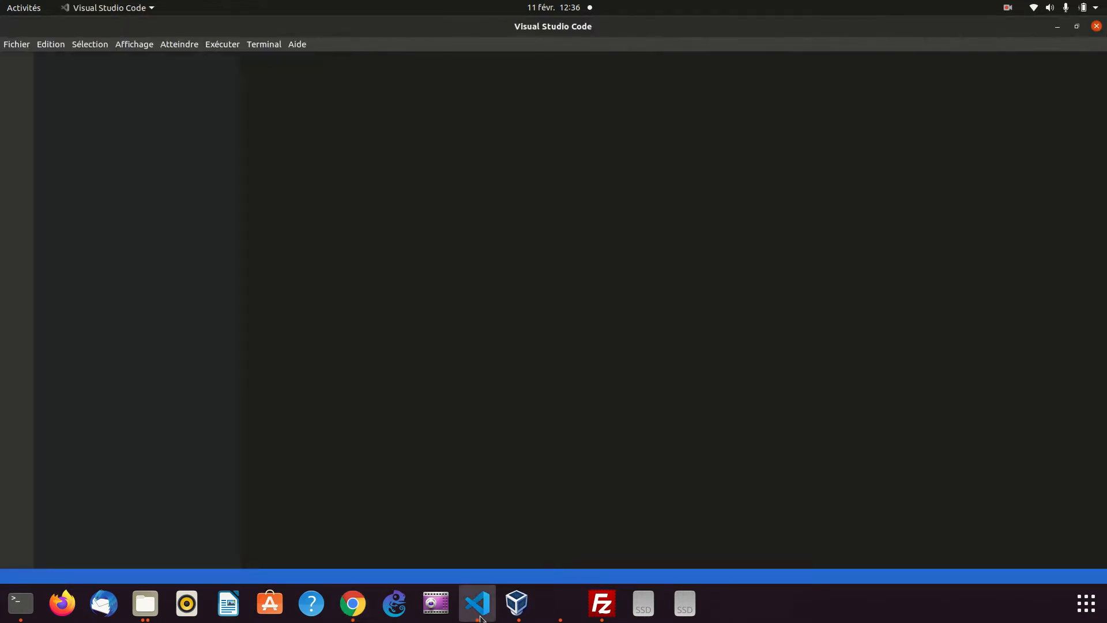
{"action": "left_click", "coordinate": [14, 45]}
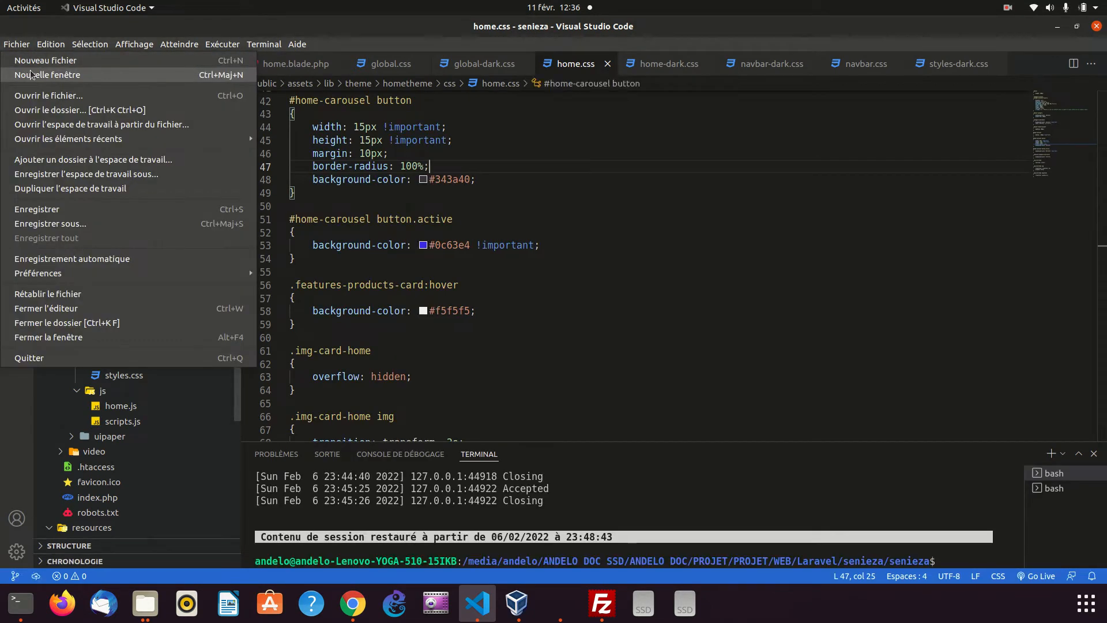
{"action": "left_click", "coordinate": [1095, 30]}
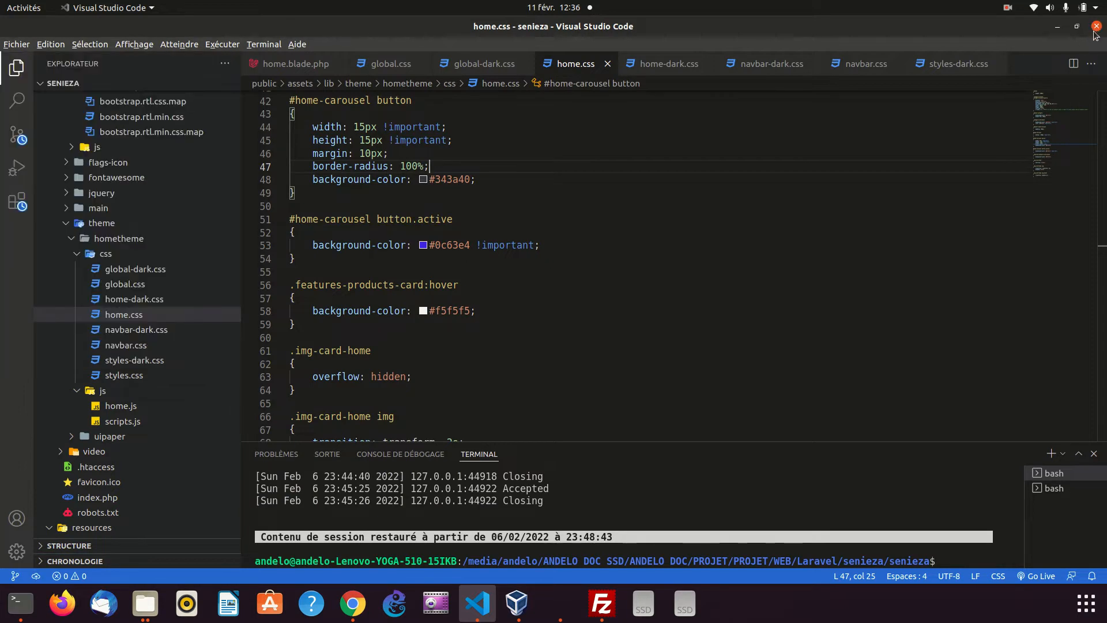
{"action": "left_click", "coordinate": [1096, 27]}
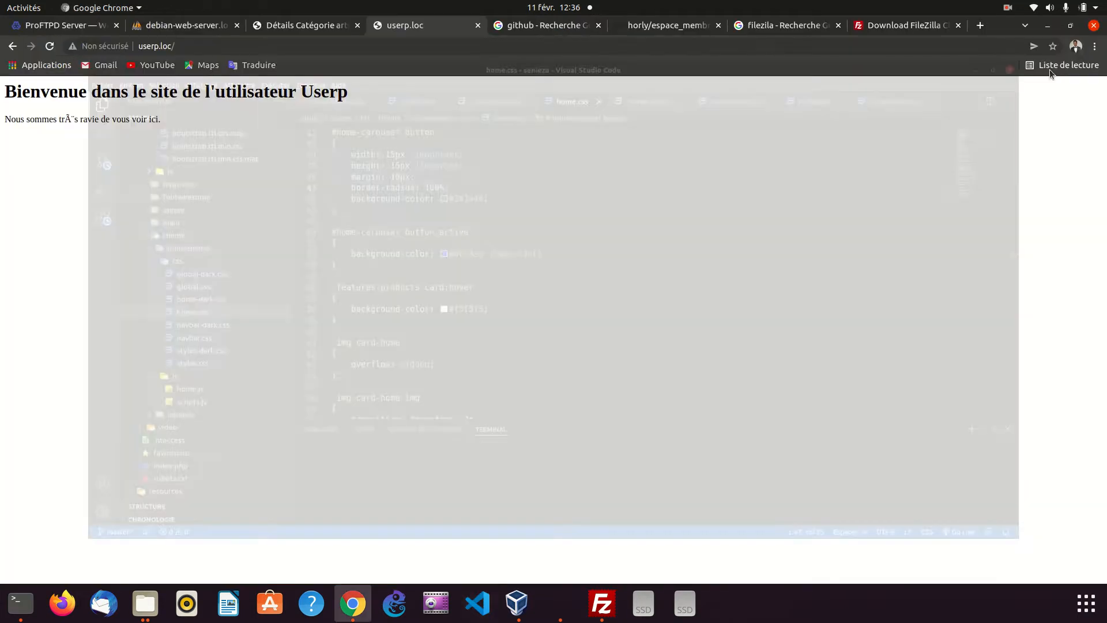
Switch to the file manager and create a folder named userp in Téléchargements
{"action": "left_click", "coordinate": [1048, 25]}
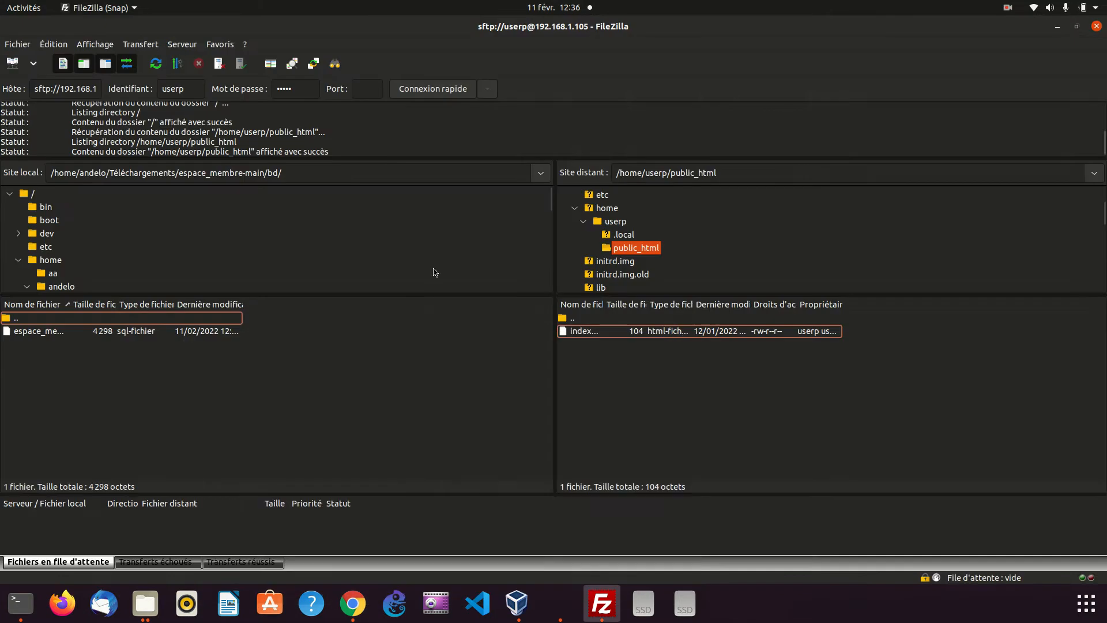
{"action": "left_click", "coordinate": [145, 603]}
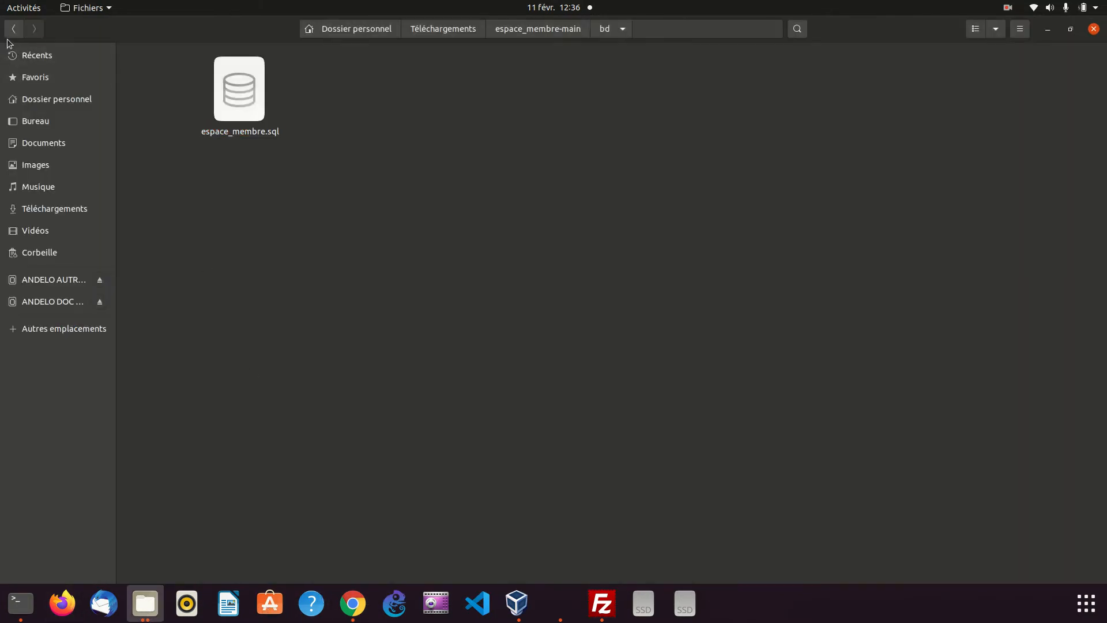
{"action": "left_click", "coordinate": [14, 29]}
{"action": "left_click", "coordinate": [14, 29]}
{"action": "right_click", "coordinate": [237, 269]}
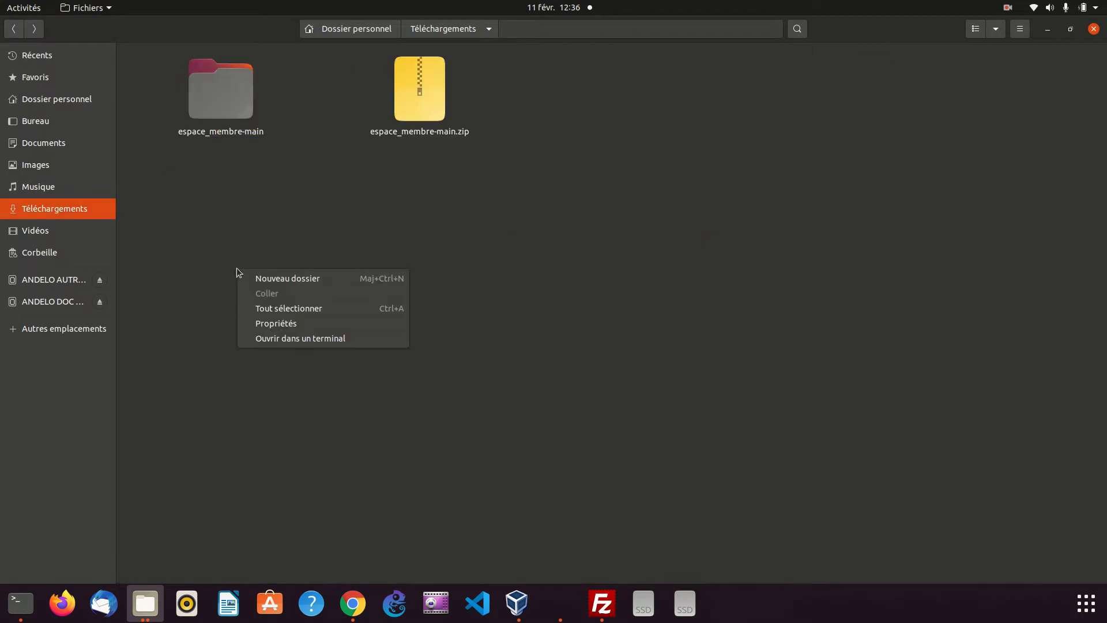
{"action": "left_click", "coordinate": [272, 279]}
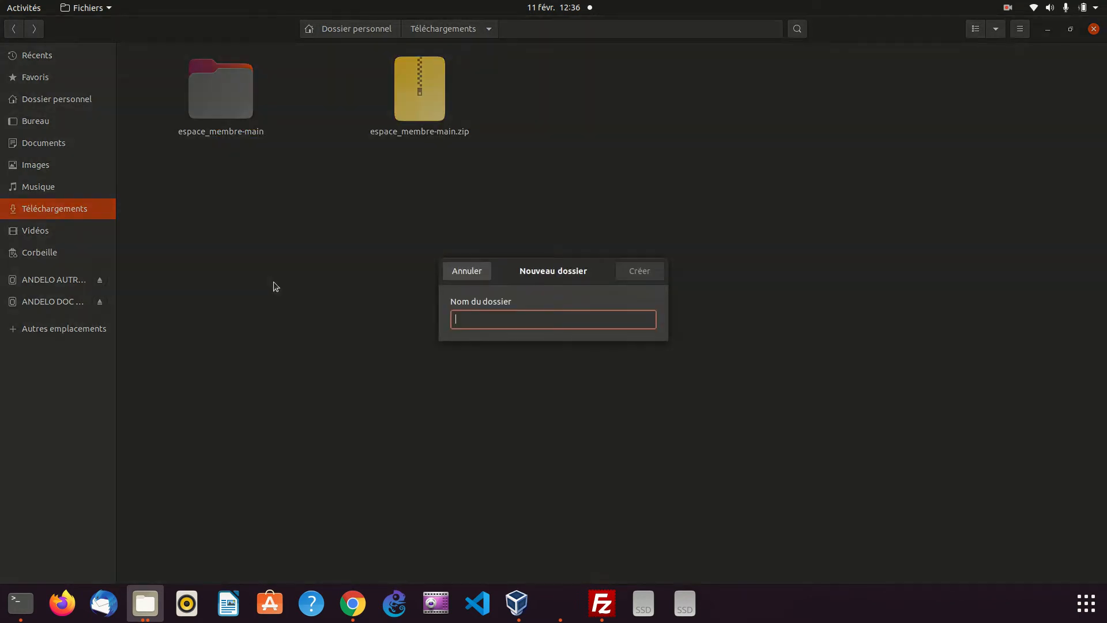
{"action": "type", "text": "user"}
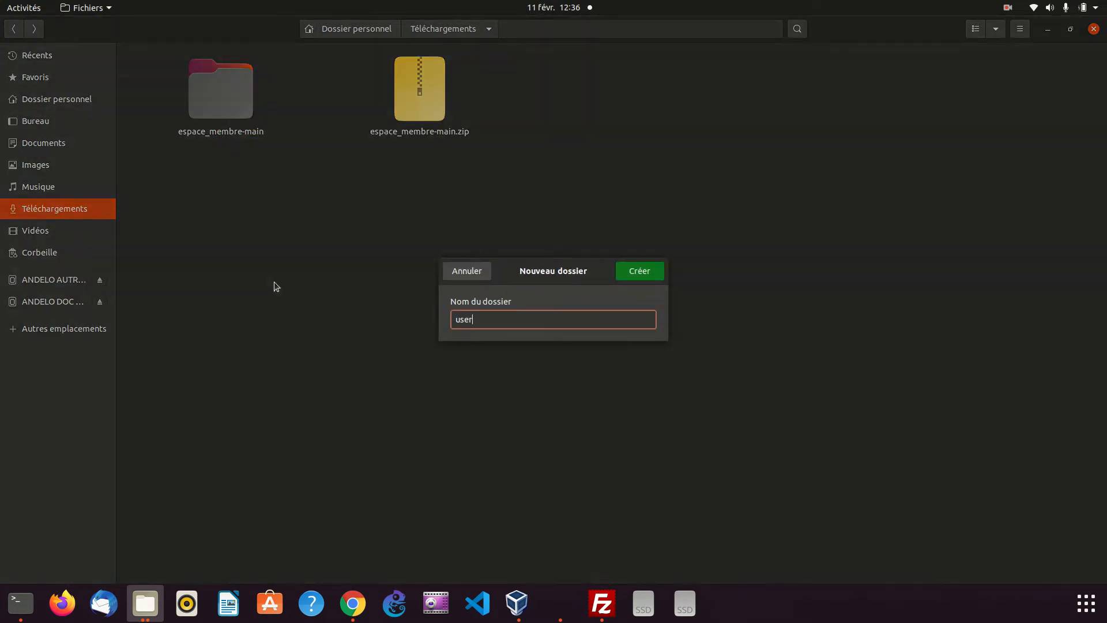
{"action": "key", "text": "Return"}
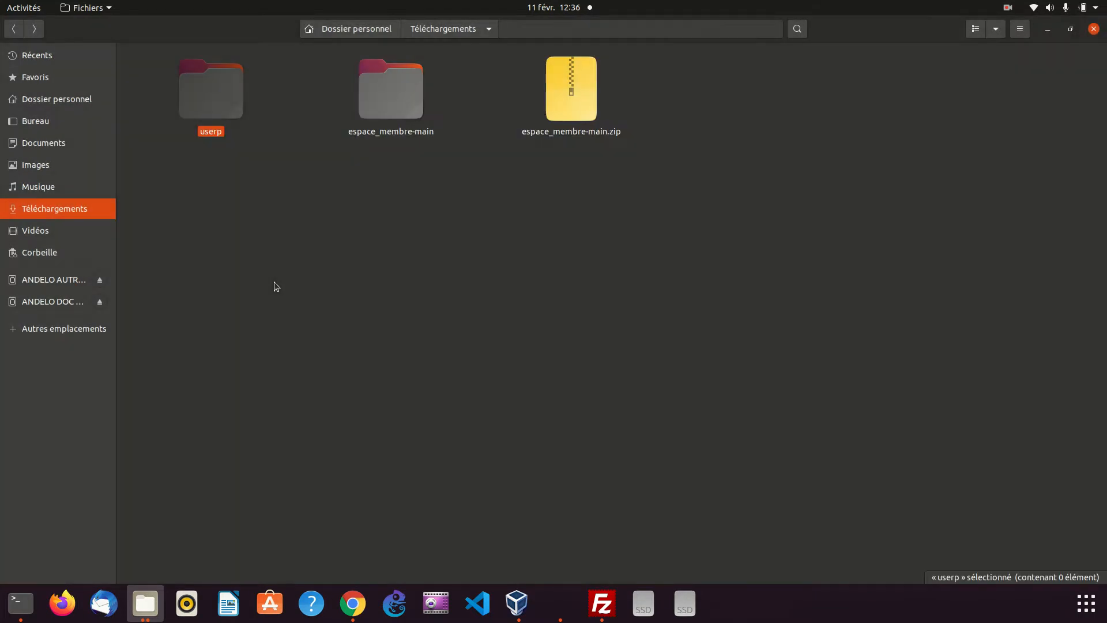
Open the userp folder in Visual Studio Code by running "code ." in a terminal there, and trust the folder's authors
{"action": "double_click", "coordinate": [217, 134]}
{"action": "right_click", "coordinate": [217, 140]}
{"action": "left_click", "coordinate": [271, 209]}
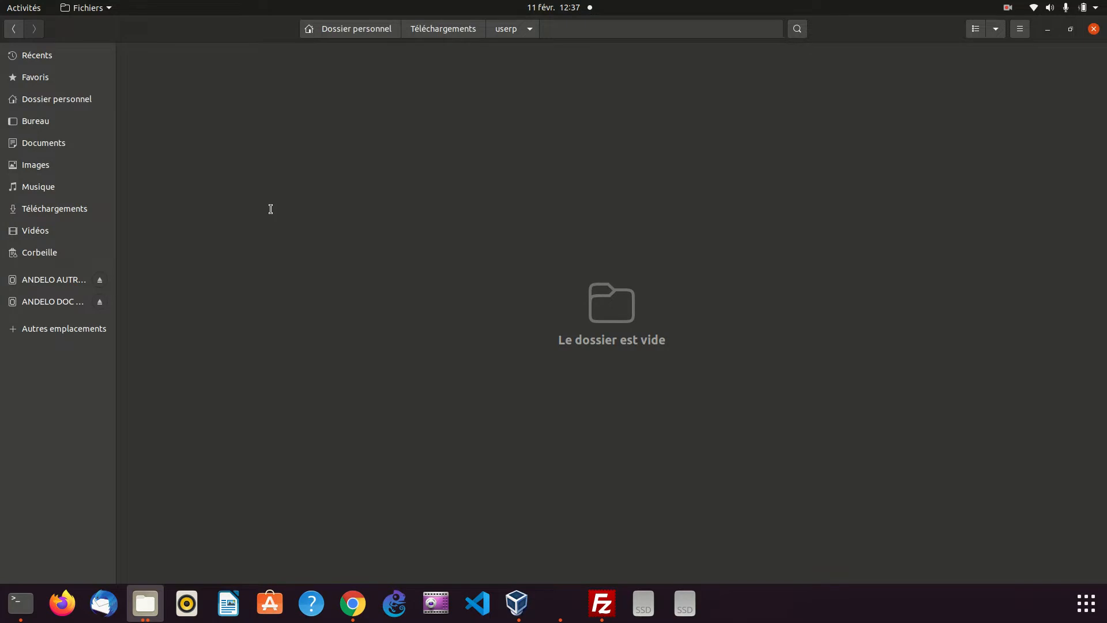
{"action": "type", "text": "code ."}
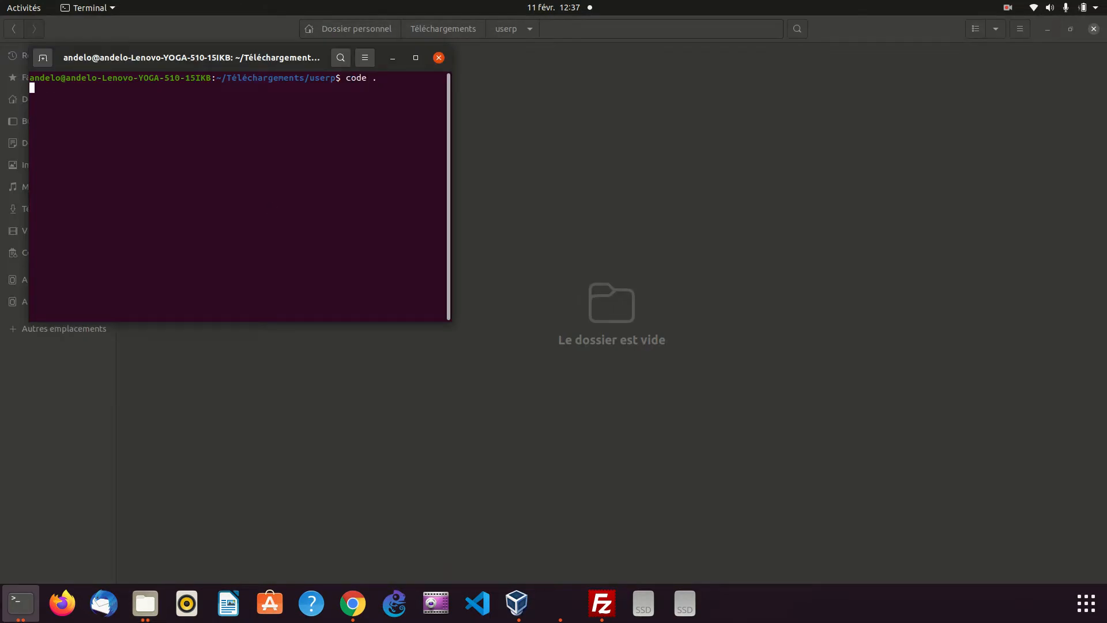
{"action": "key", "text": "Return"}
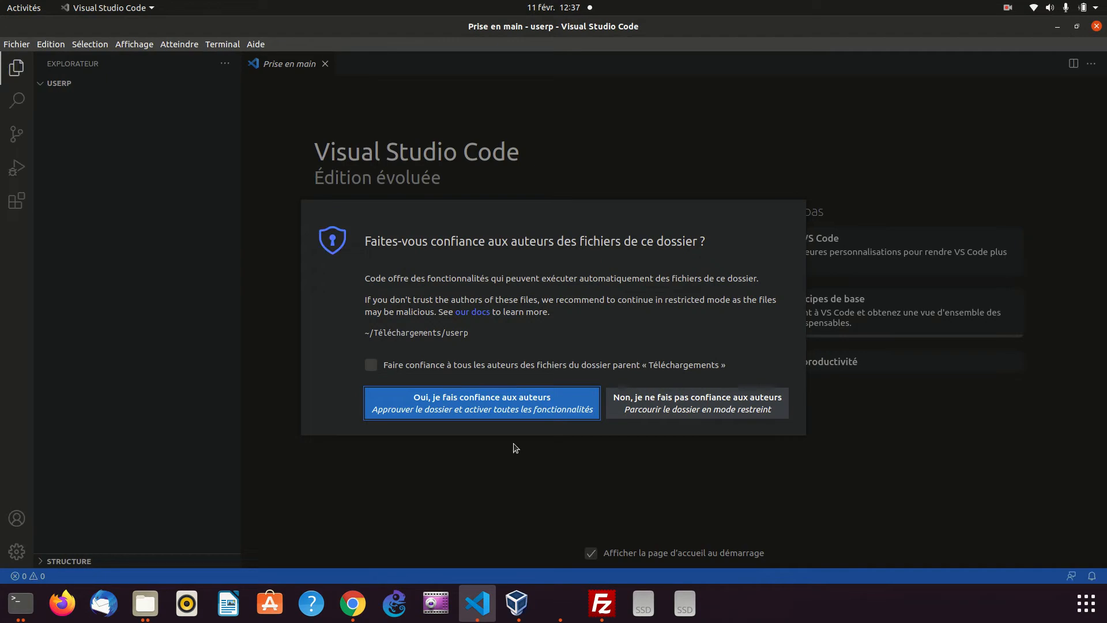
{"action": "left_click", "coordinate": [404, 403]}
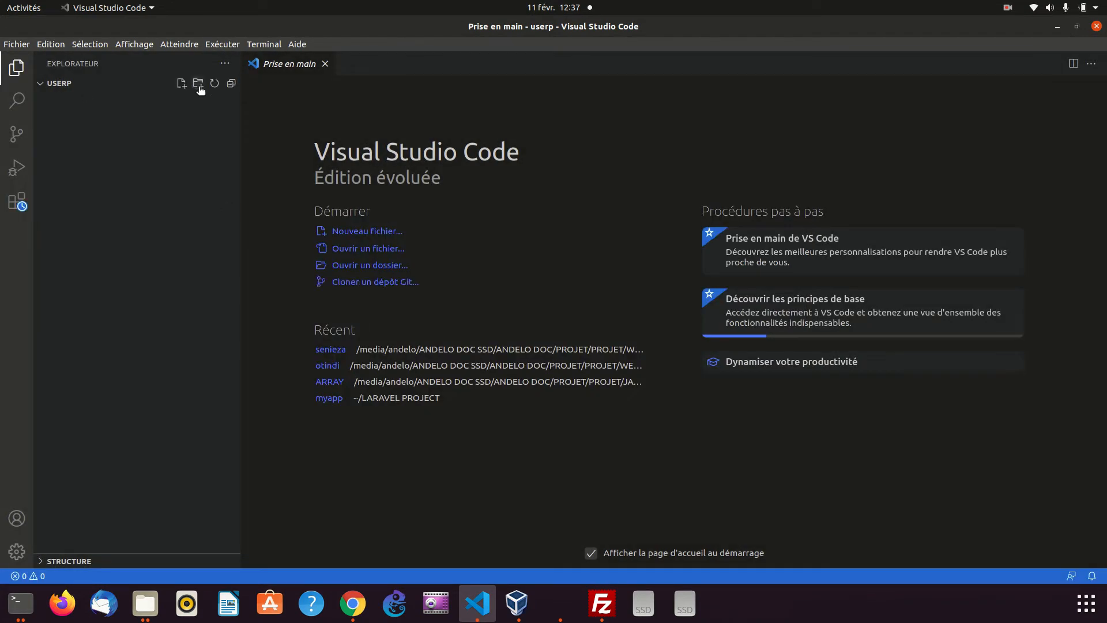
Create a new file named index.html in the userp project
{"action": "left_click", "coordinate": [197, 83]}
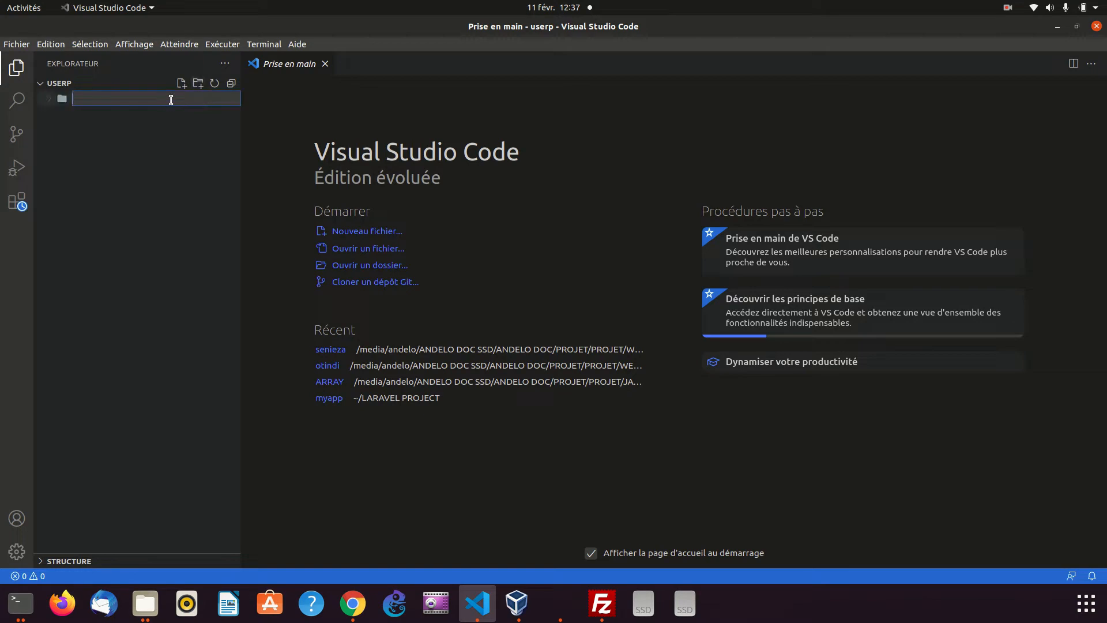
{"action": "key", "text": "Escape"}
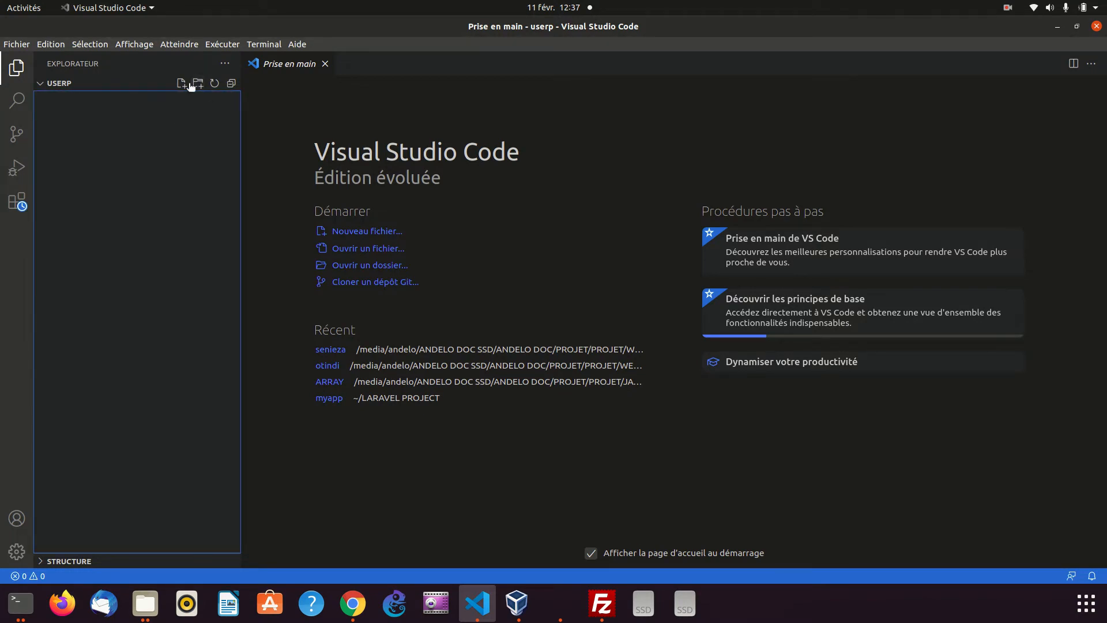
{"action": "left_click", "coordinate": [180, 84]}
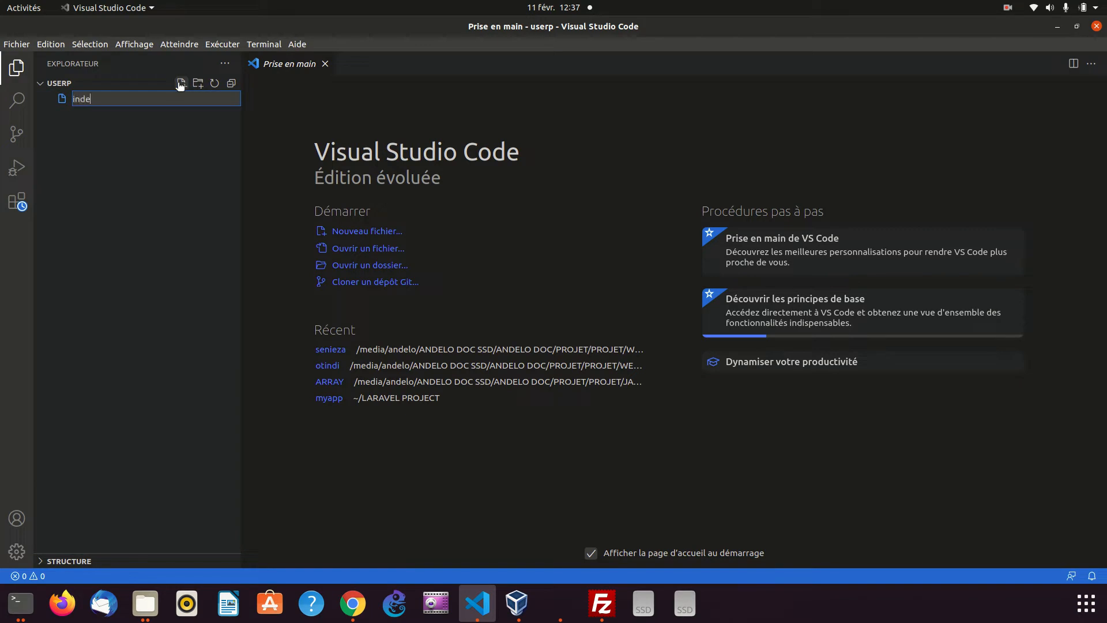
{"action": "type", "text": "index.html"}
{"action": "key", "text": "Return"}
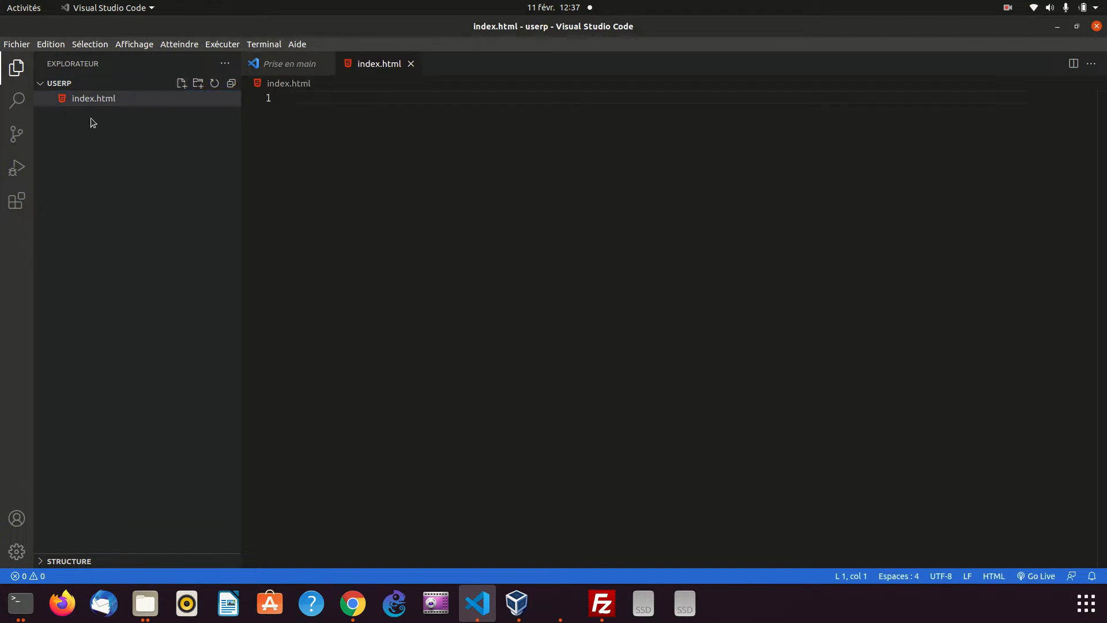
Insert the HTML5 boilerplate into index.html with the Emmet abbreviation "!"
{"action": "type", "text": "!!"}
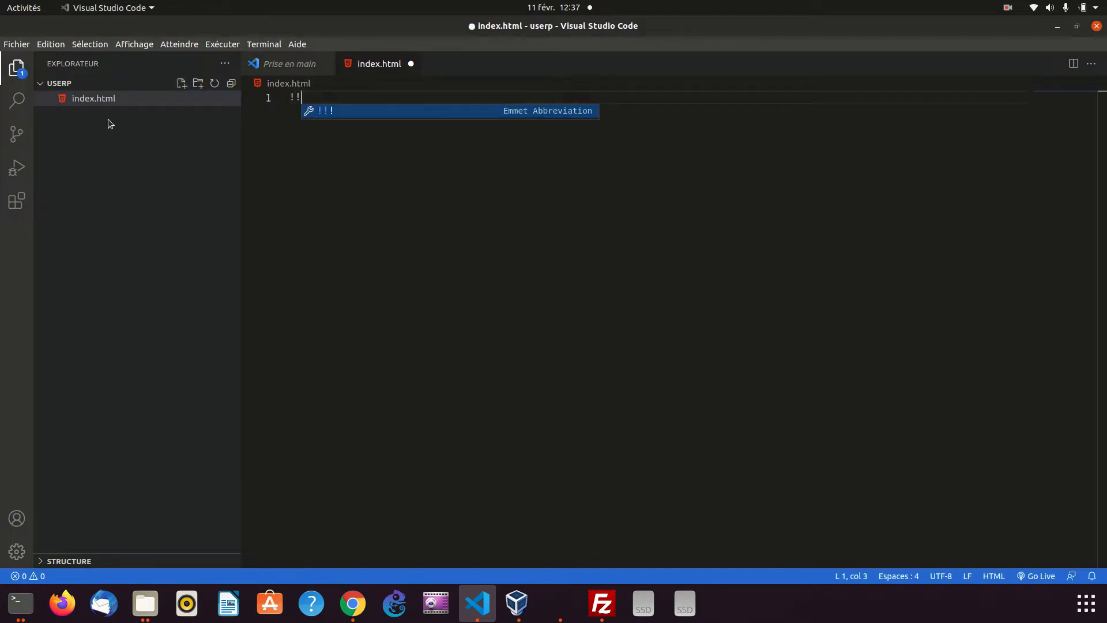
{"action": "key", "text": "Return"}
{"action": "key", "text": "ctrl+z"}
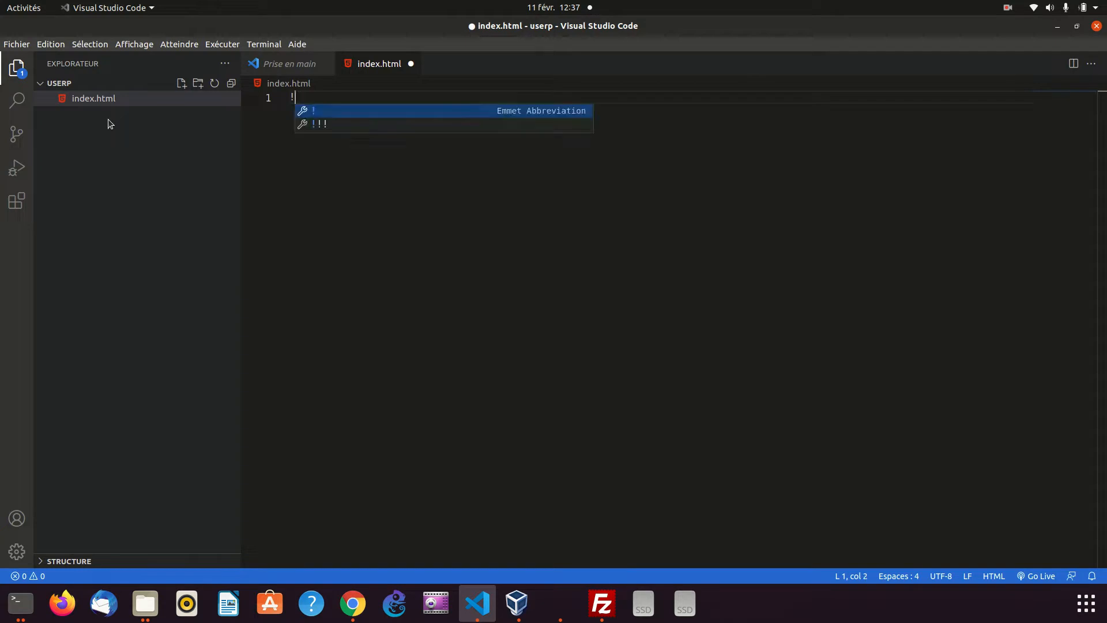
{"action": "key", "text": "Return"}
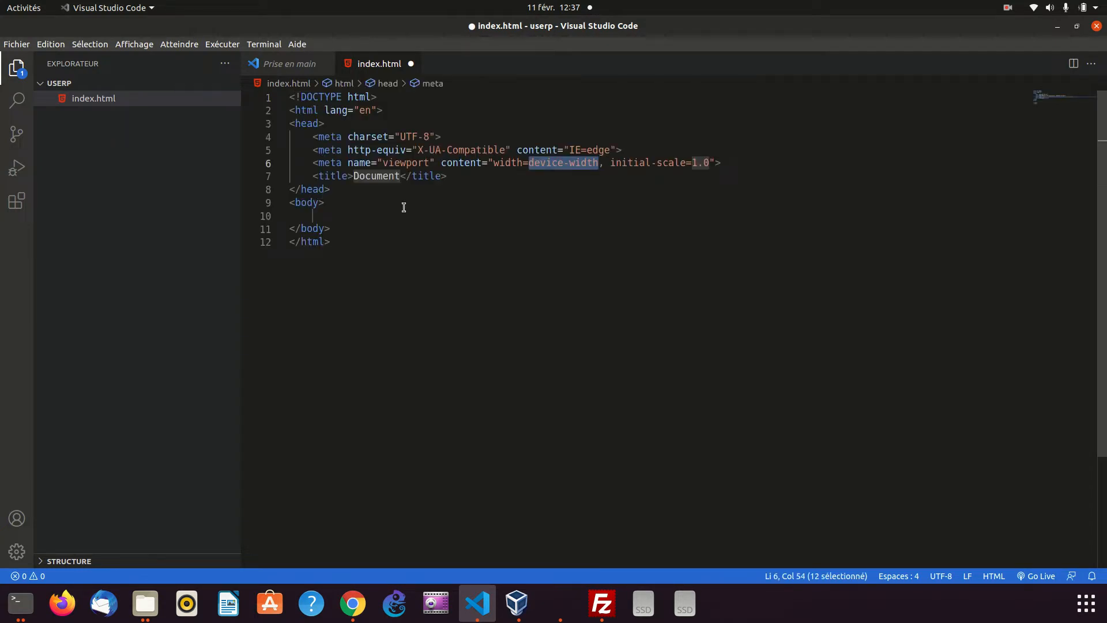
{"action": "left_click", "coordinate": [413, 225]}
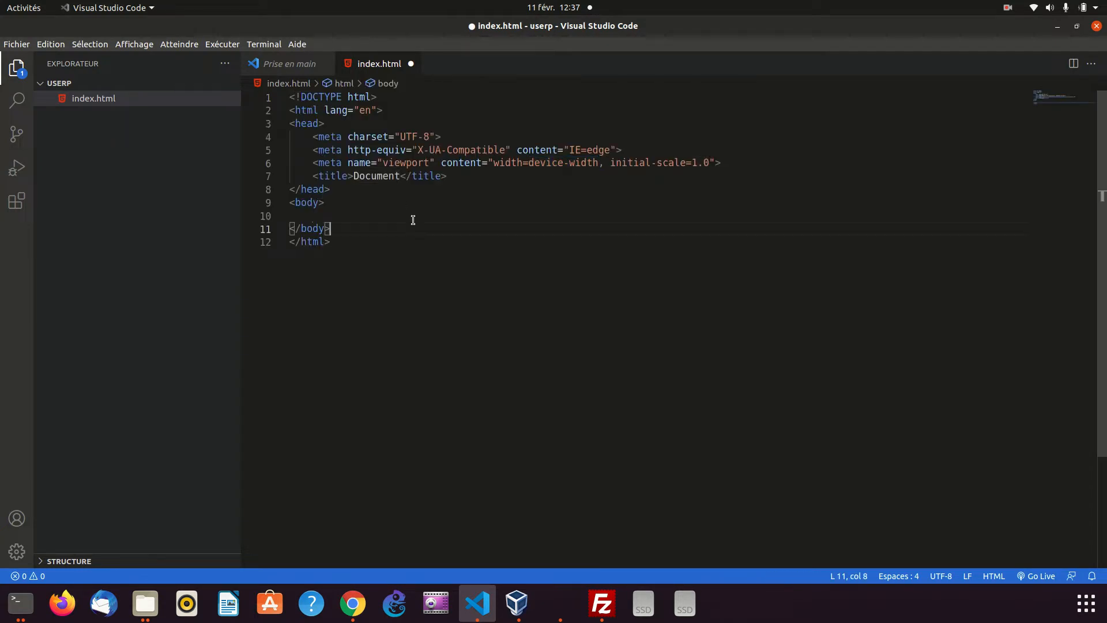
Set the page title in index.html to "User p" and save the file
{"action": "left_click", "coordinate": [372, 178]}
{"action": "double_click", "coordinate": [376, 179]}
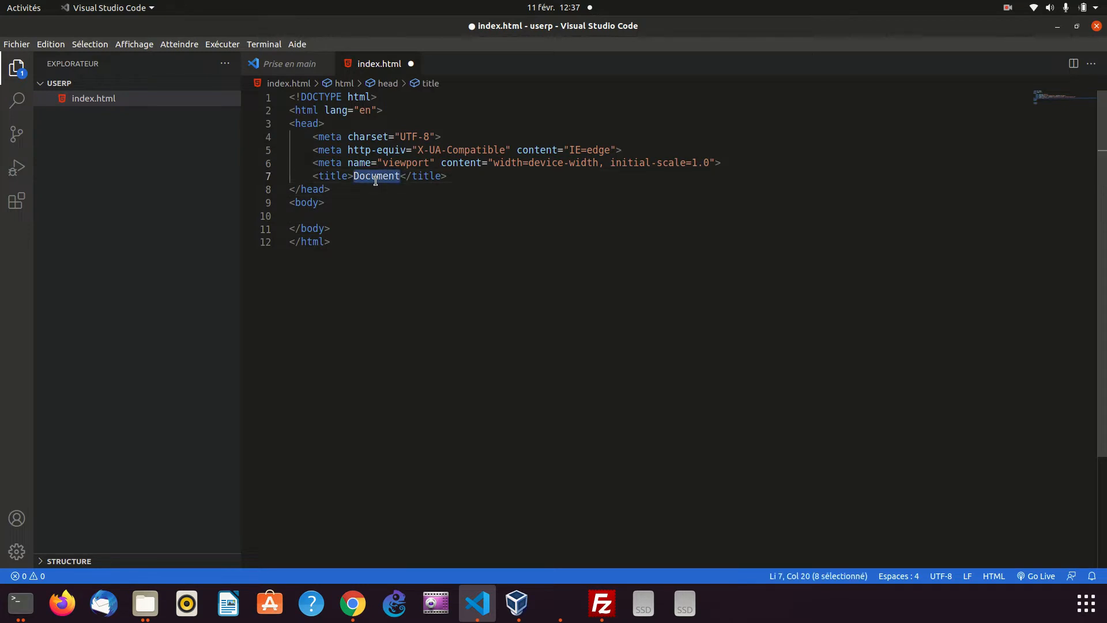
{"action": "type", "text": "User p"}
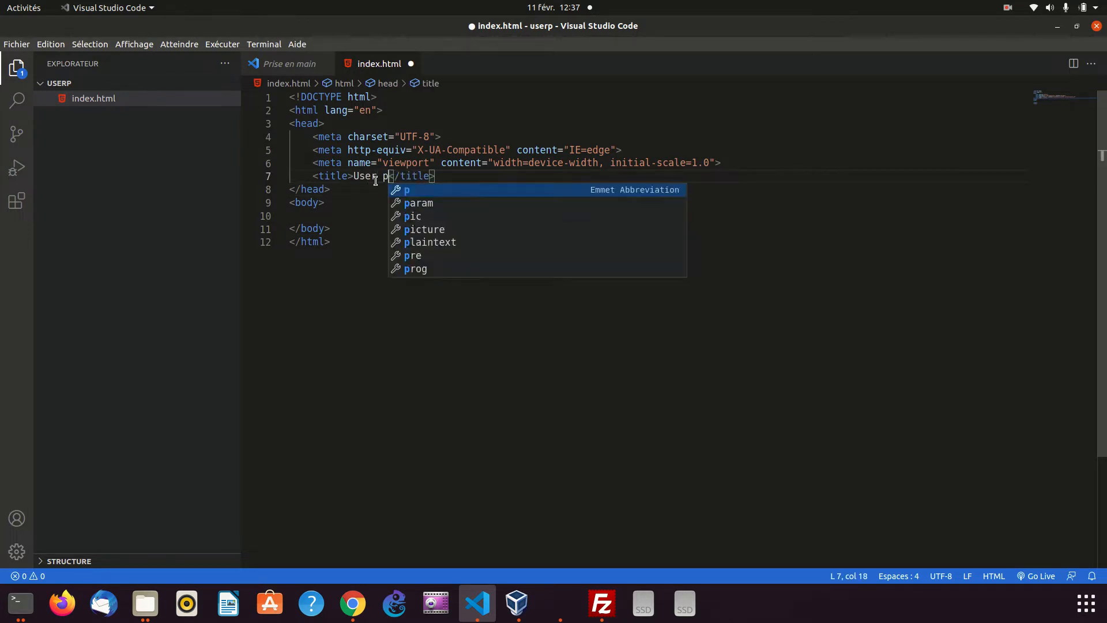
{"action": "key", "text": "BackSpace"}
{"action": "key", "text": "ctrl+s"}
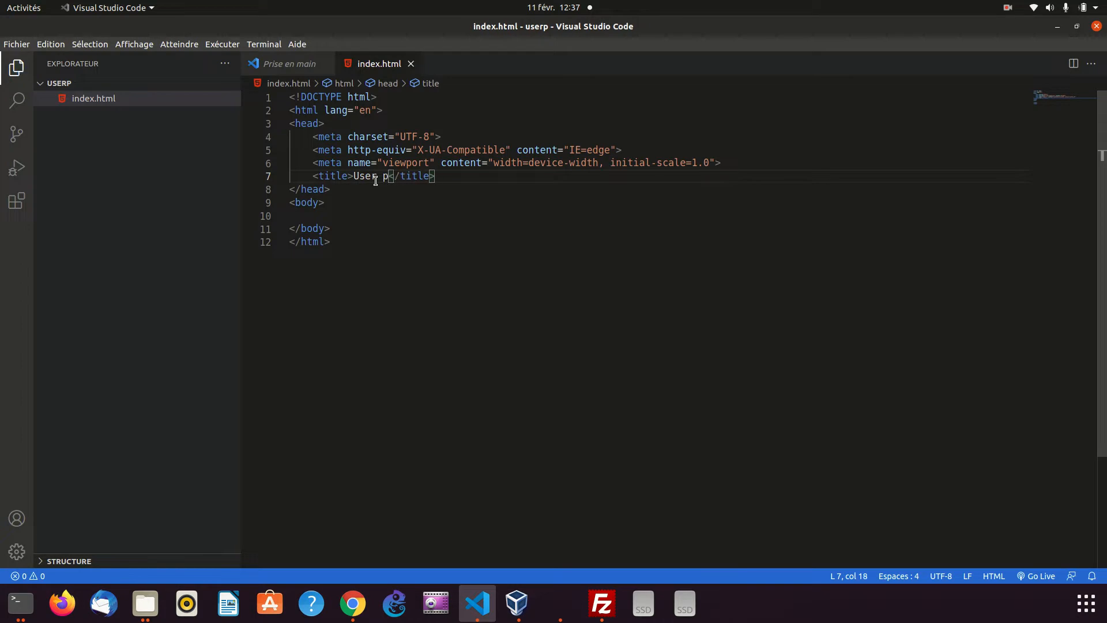
Switch to Chrome and search Google for "bootstrap", reusing the open github search page
{"action": "left_click", "coordinate": [353, 605]}
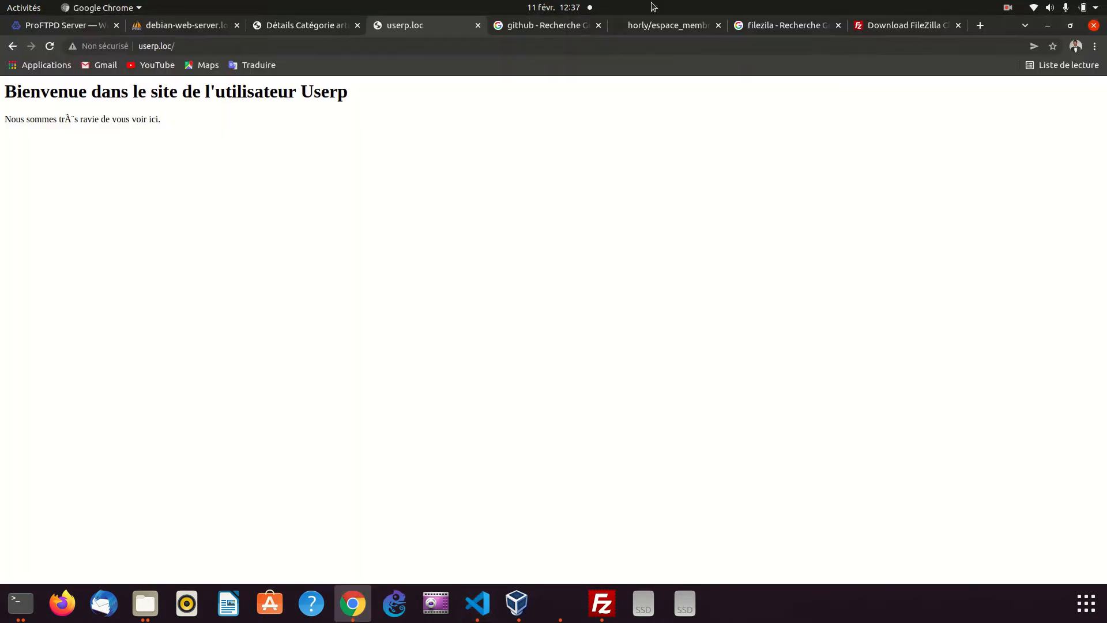
{"action": "left_click", "coordinate": [563, 24]}
{"action": "left_click_drag", "start_coordinate": [150, 93], "coordinate": [95, 107]}
{"action": "type", "text": "boo"}
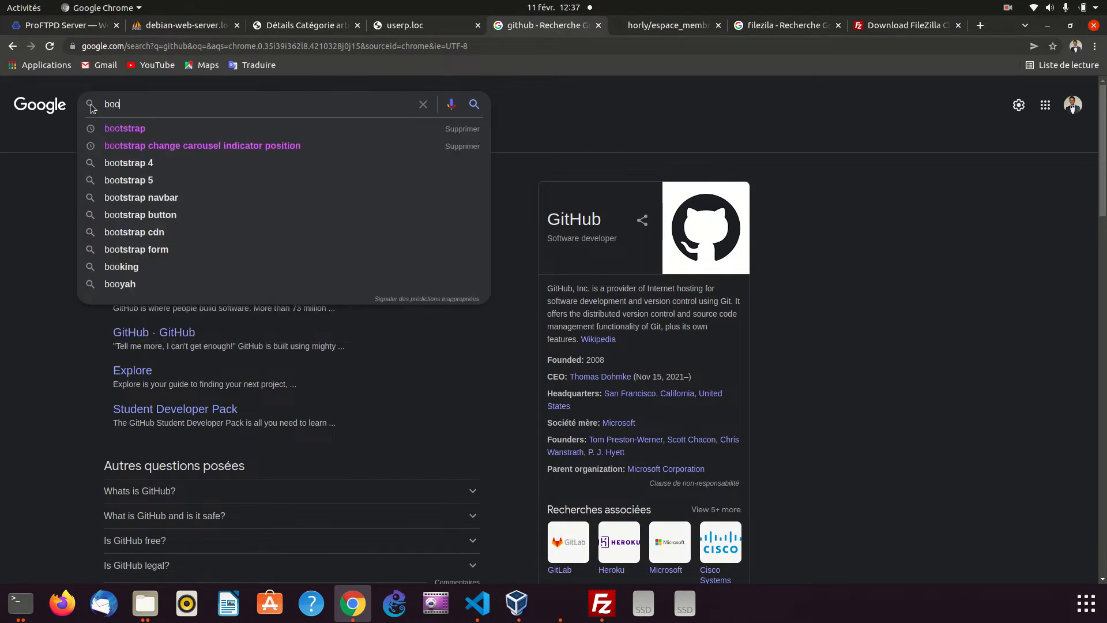
{"action": "type", "text": "tstrap"}
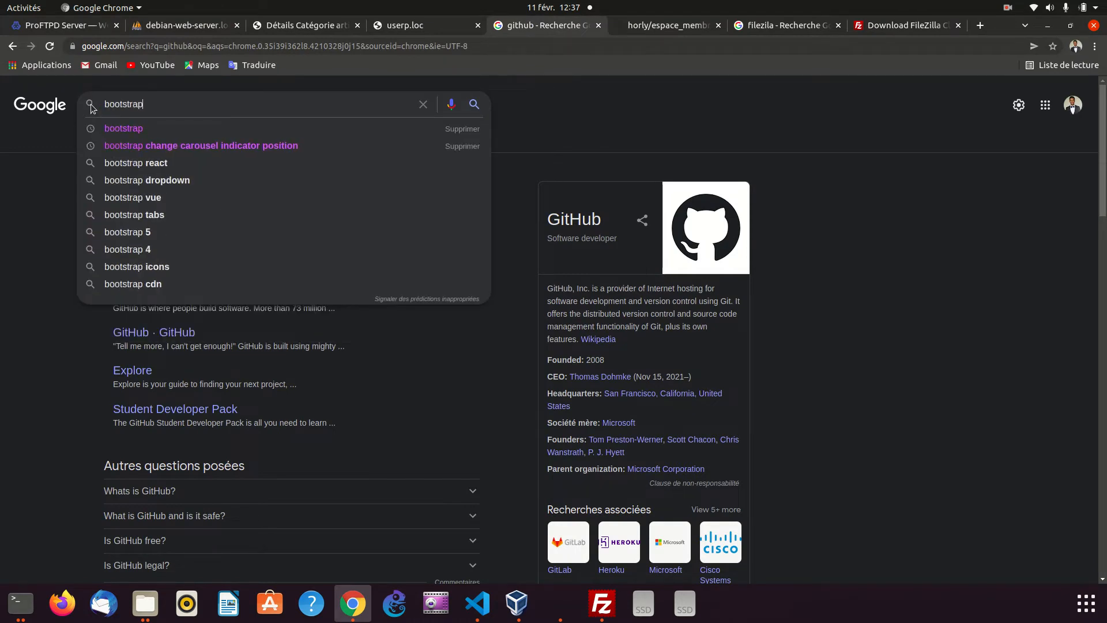
{"action": "key", "text": "Return"}
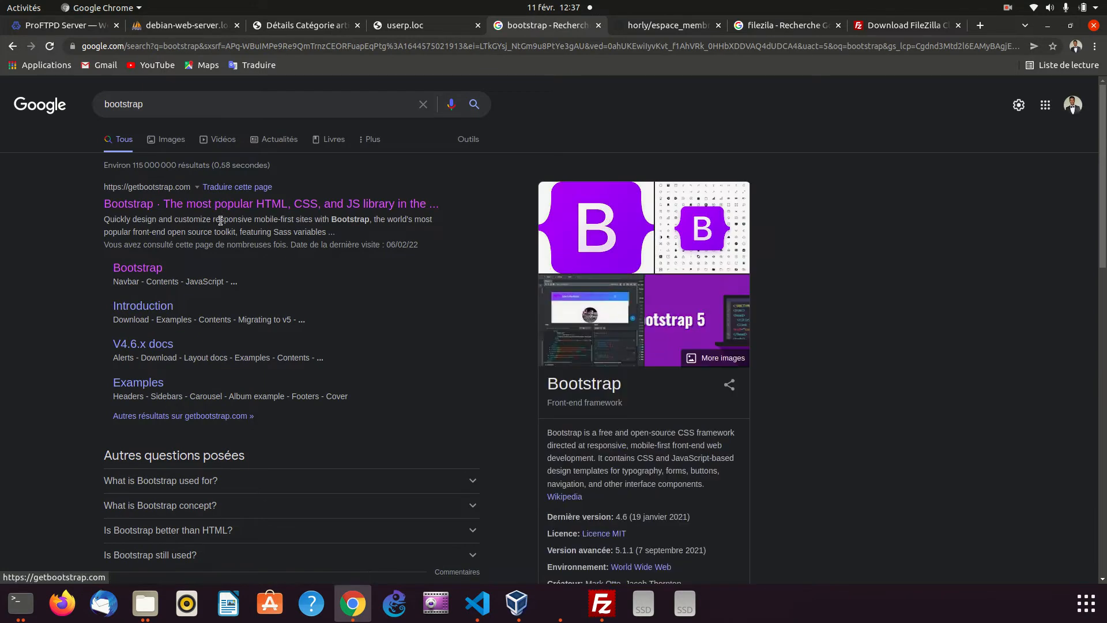
Open the getbootstrap.com result in a new tab and go to its Get started introduction page
{"action": "right_click", "coordinate": [222, 208]}
{"action": "left_click", "coordinate": [254, 218]}
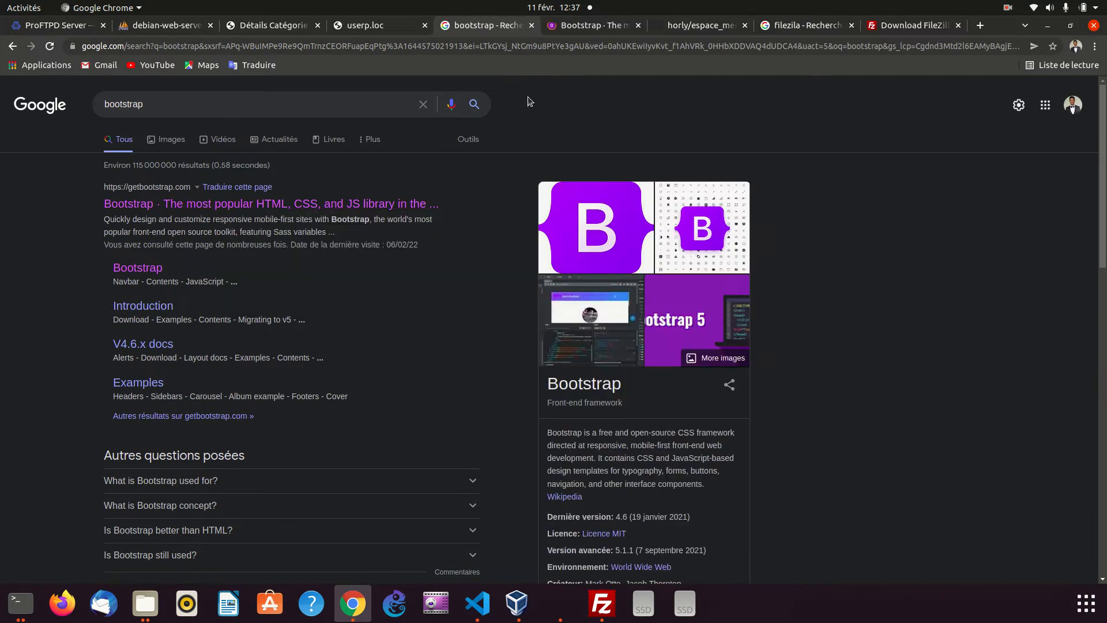
{"action": "left_click", "coordinate": [606, 32]}
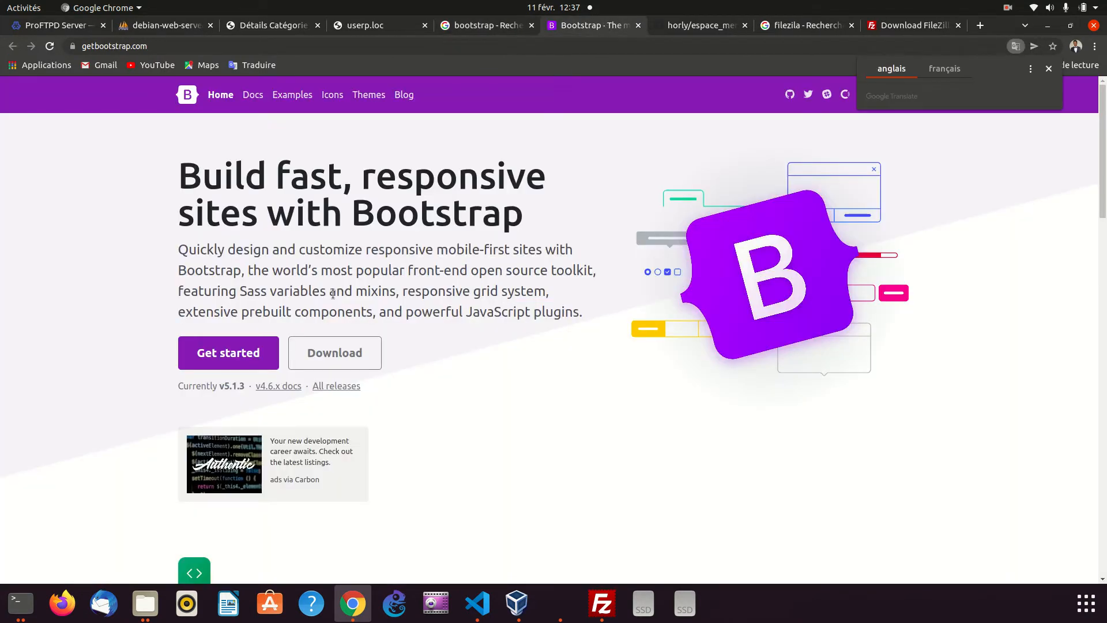
{"action": "left_click", "coordinate": [211, 369]}
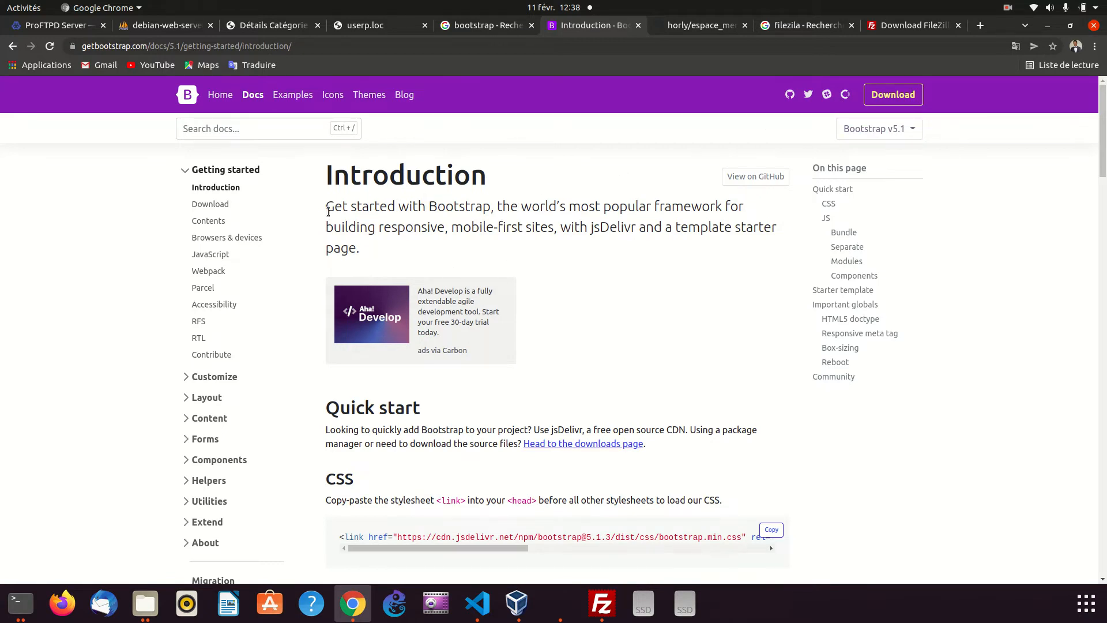
Open the Download page of the Bootstrap 5.1 docs and copy the CSS and JS bundle snippet from "CDN via jsDelivr"
{"action": "scroll", "coordinate": [329, 208], "scroll_direction": "down", "scroll_amount": 1}
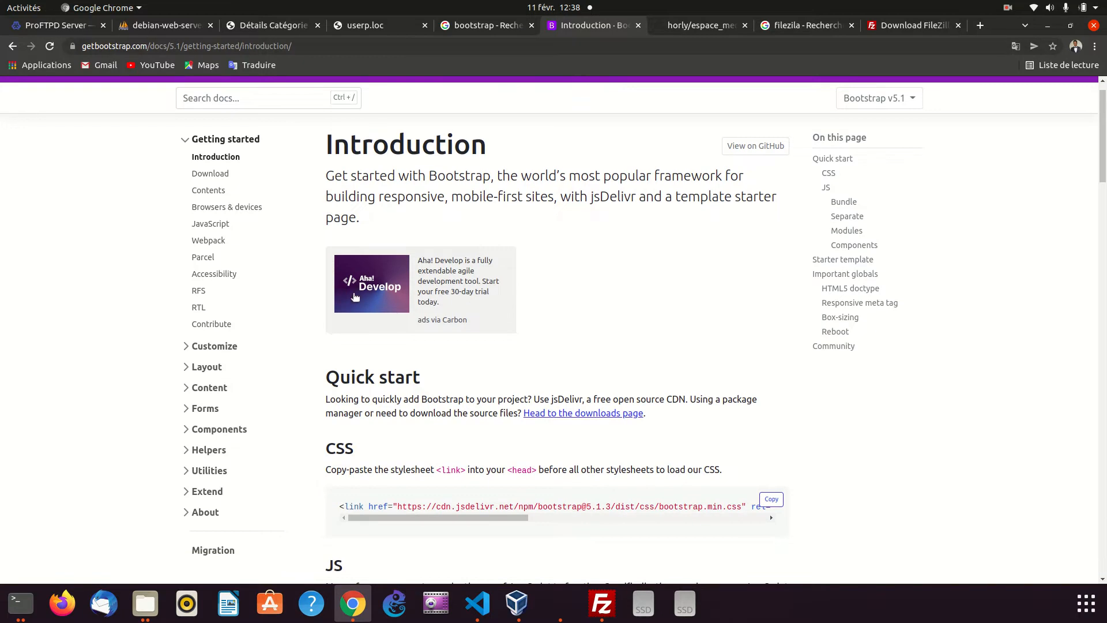
{"action": "scroll", "coordinate": [531, 305], "scroll_direction": "up", "scroll_amount": 1}
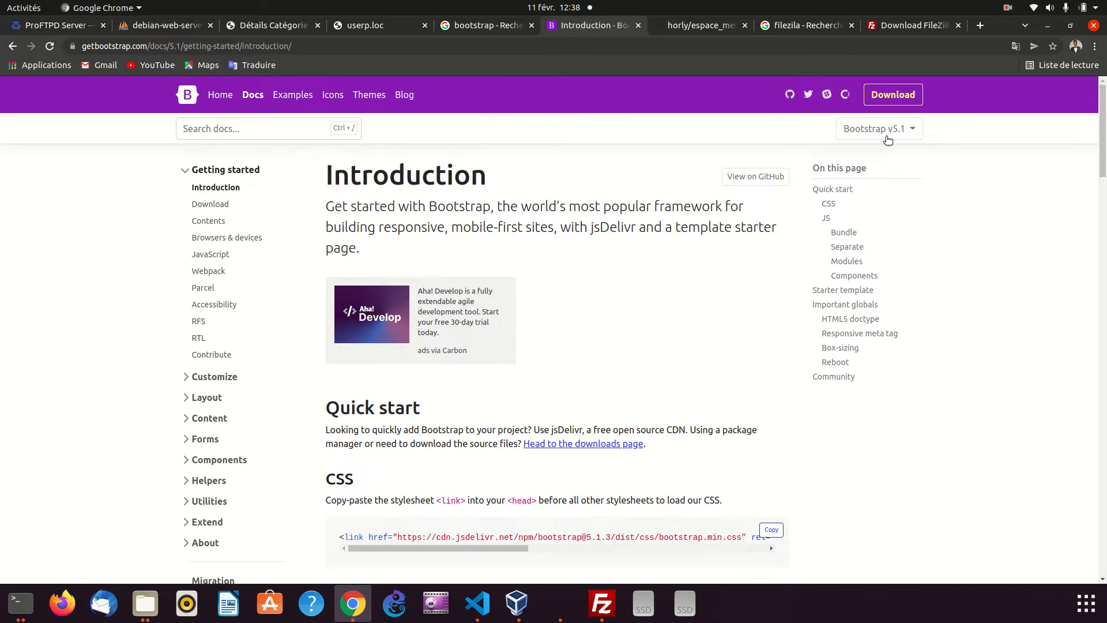
{"action": "left_click", "coordinate": [211, 205]}
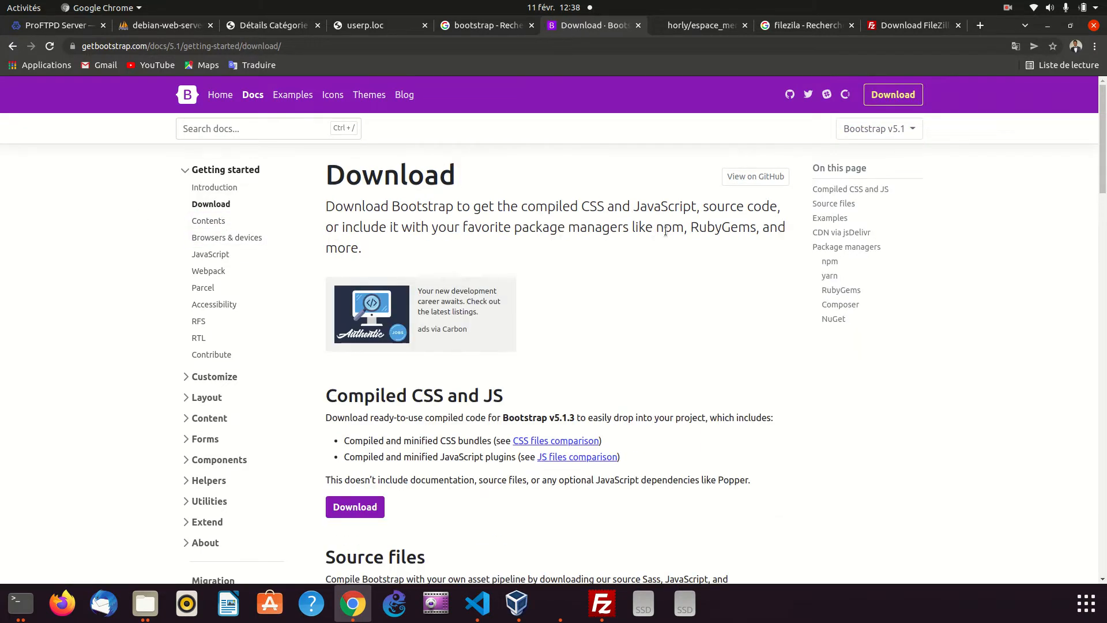
{"action": "scroll", "coordinate": [667, 245], "scroll_direction": "down", "scroll_amount": 15}
{"action": "scroll", "coordinate": [667, 241], "scroll_direction": "down", "scroll_amount": 3}
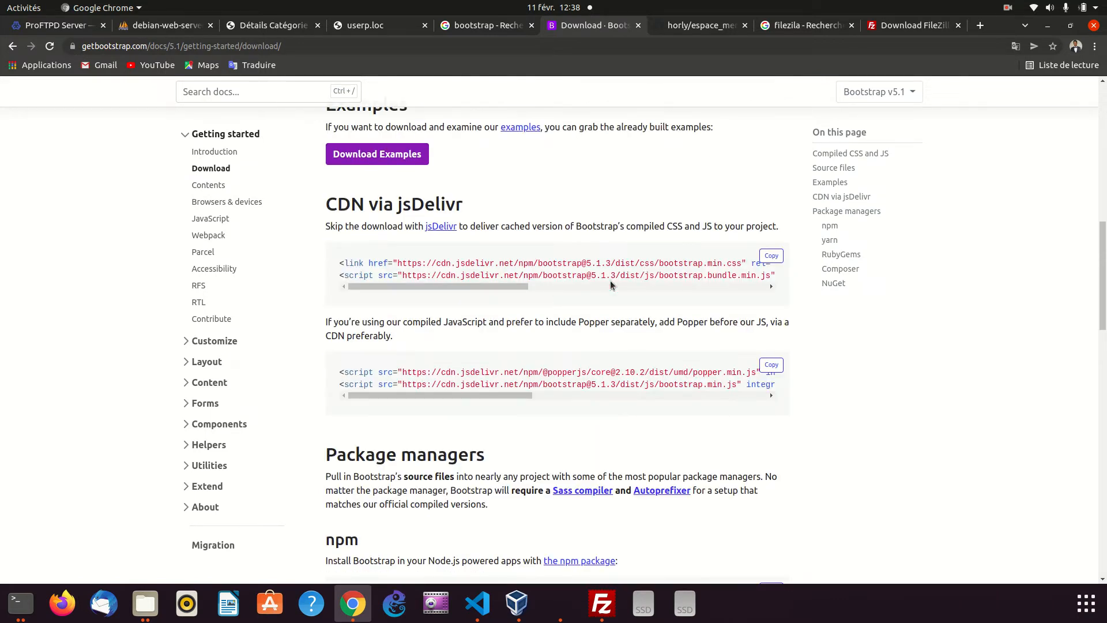
{"action": "scroll", "coordinate": [597, 296], "scroll_direction": "down", "scroll_amount": 7}
{"action": "scroll", "coordinate": [589, 325], "scroll_direction": "up", "scroll_amount": 5}
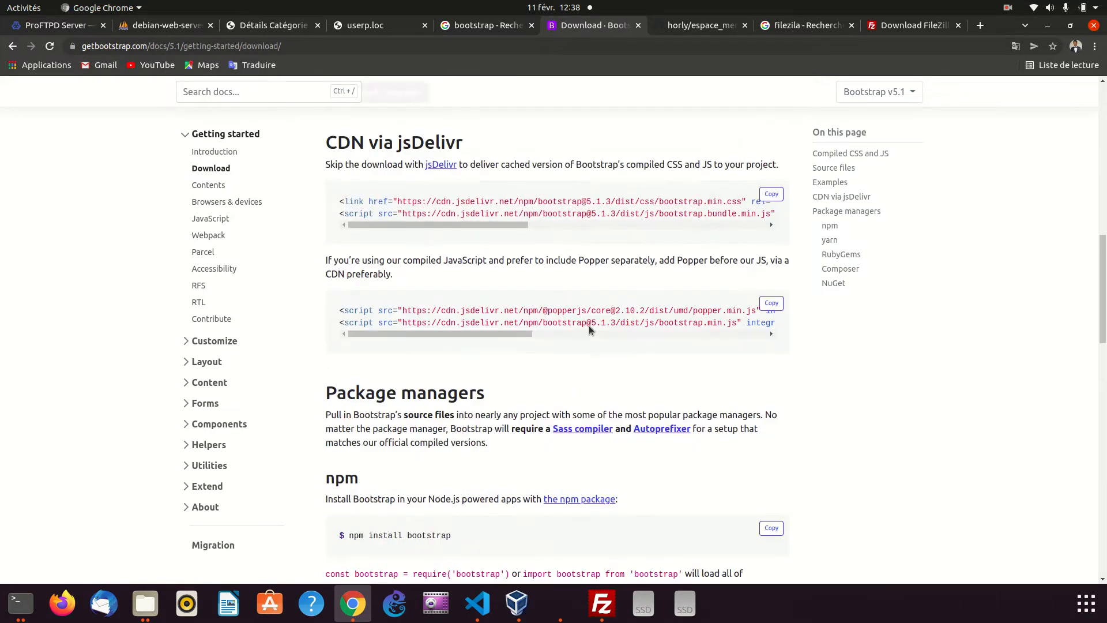
{"action": "scroll", "coordinate": [589, 327], "scroll_direction": "up", "scroll_amount": 7}
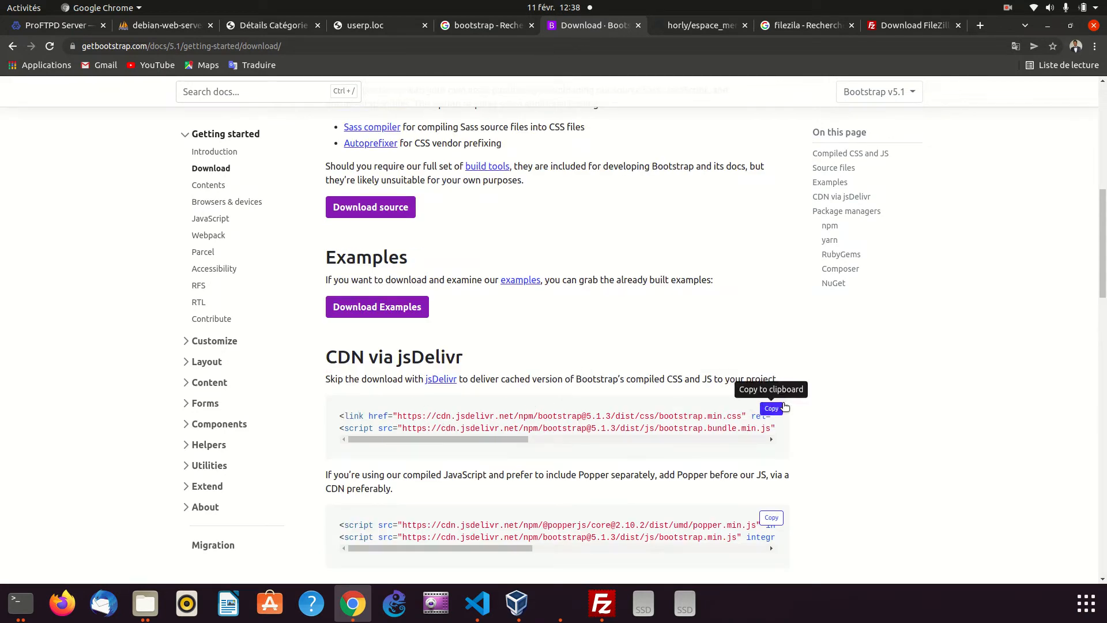
{"action": "scroll", "coordinate": [658, 436], "scroll_direction": "up", "scroll_amount": 14}
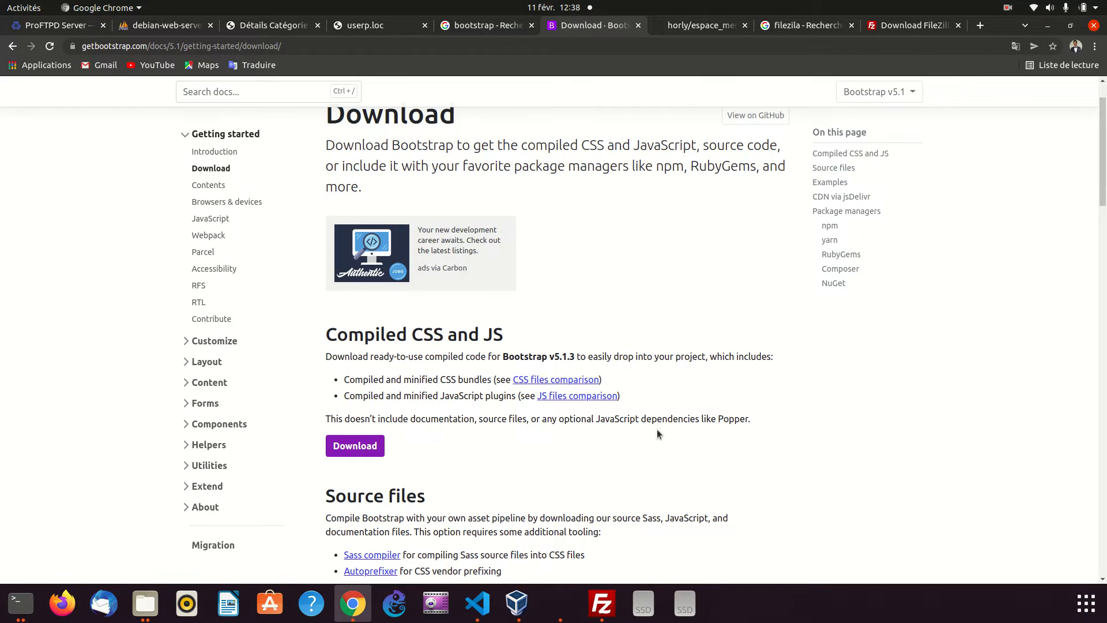
{"action": "scroll", "coordinate": [656, 430], "scroll_direction": "down", "scroll_amount": 20}
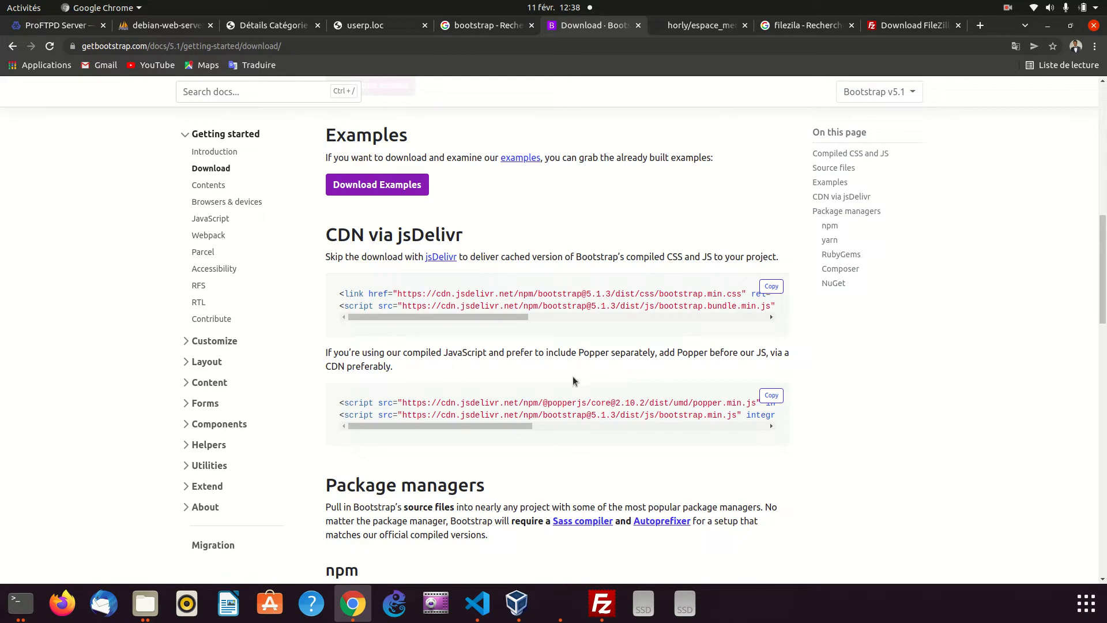
{"action": "left_click", "coordinate": [770, 287]}
Switch to Visual Studio Code, paste the Bootstrap CDN tags on a new line below the viewport meta tag in index.html, and save
{"action": "left_click", "coordinate": [487, 615]}
{"action": "left_click", "coordinate": [742, 163]}
{"action": "key", "text": "Return"}
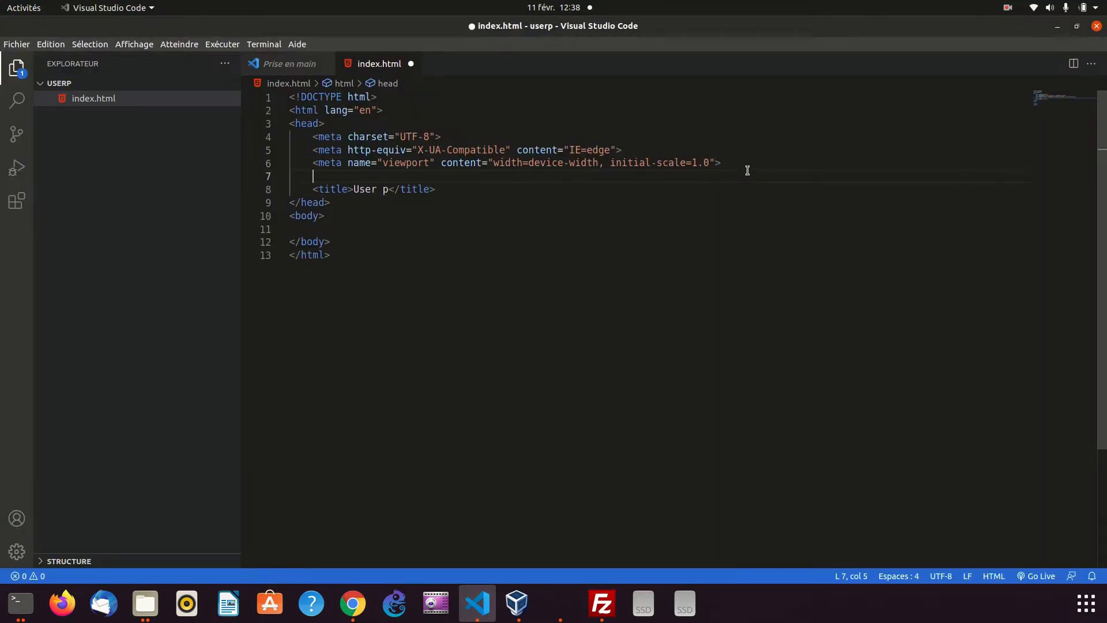
{"action": "key", "text": "ctrl+v"}
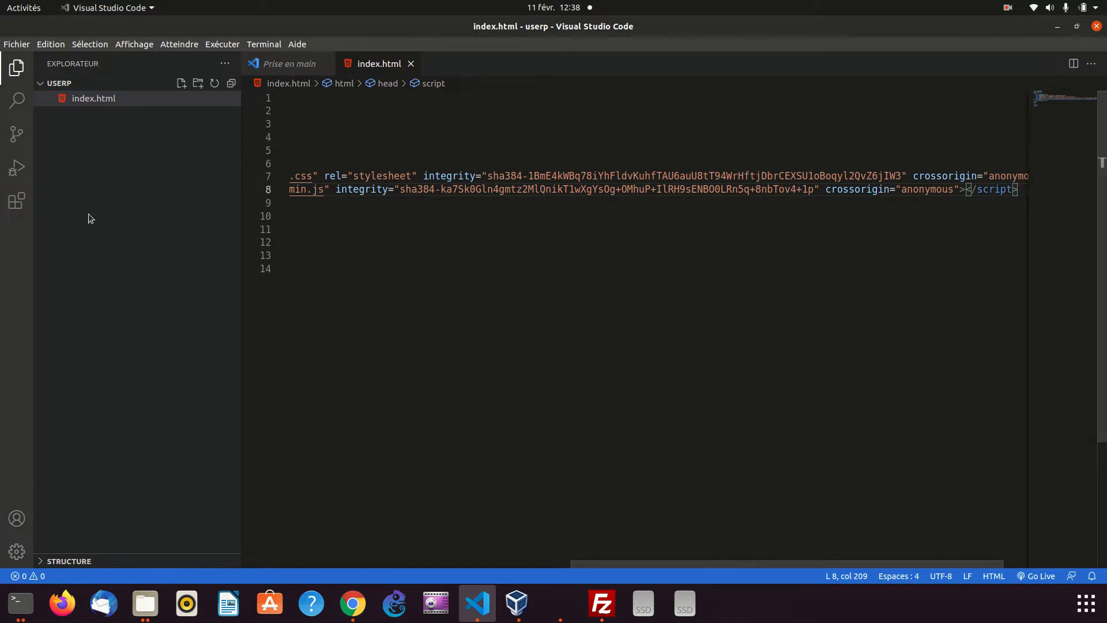
Close the "Prise en main" welcome page, keeping only index.html open in the editor
{"action": "right_click", "coordinate": [382, 64]}
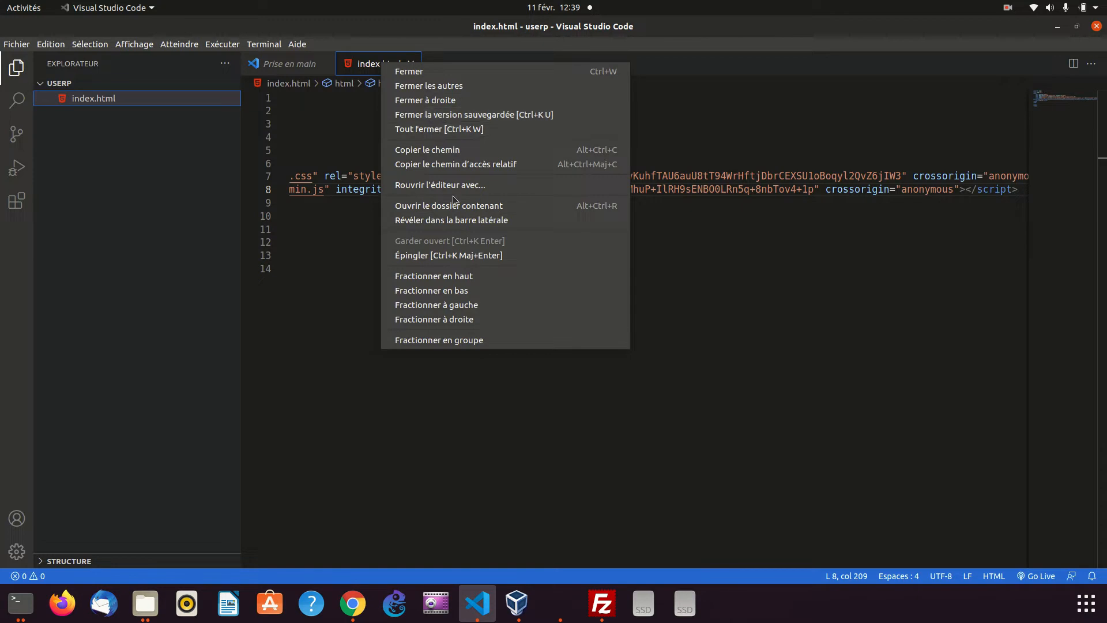
{"action": "left_click", "coordinate": [1010, 8]}
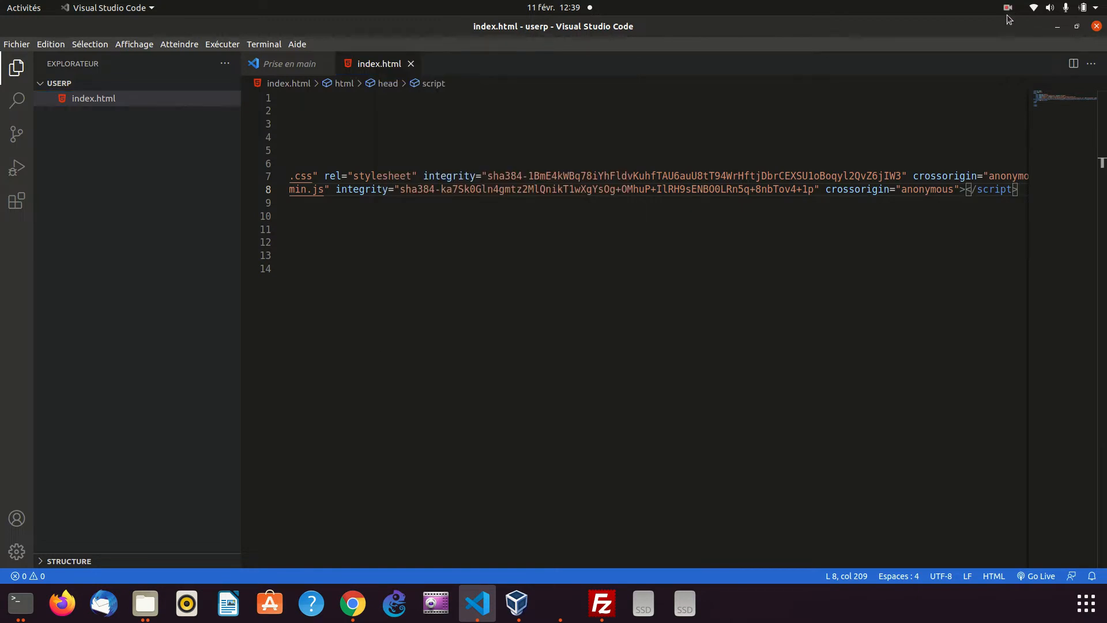
{"action": "left_click", "coordinate": [1009, 8]}
{"action": "left_click", "coordinate": [967, 63]}
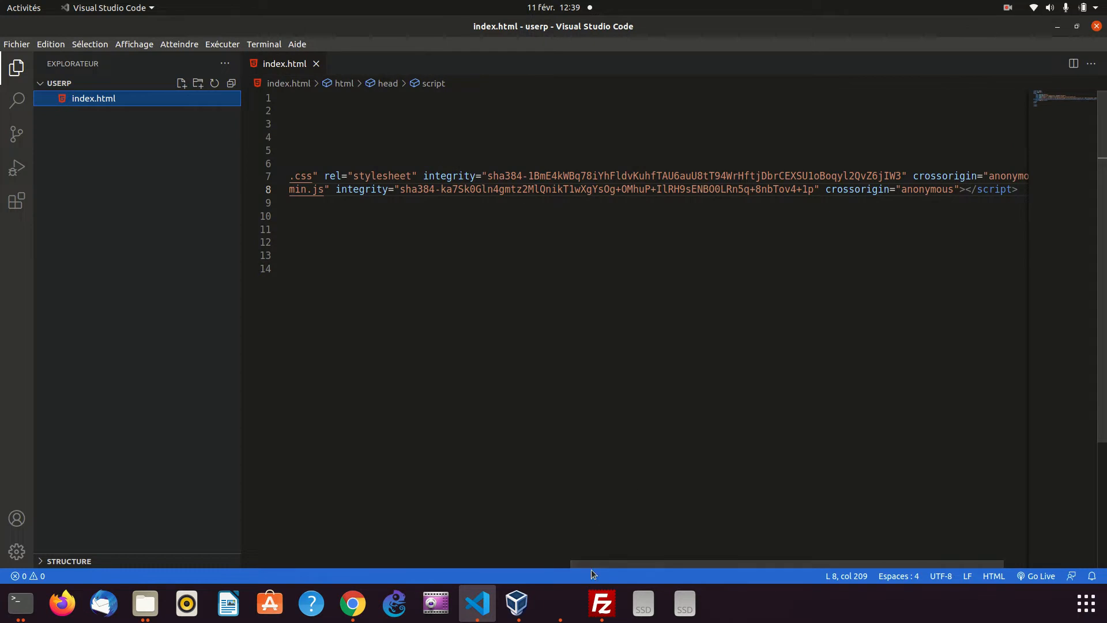
Indent the Bootstrap script line to match the other head tags in index.html and save the file
{"action": "left_click_drag", "start_coordinate": [596, 562], "coordinate": [254, 541]}
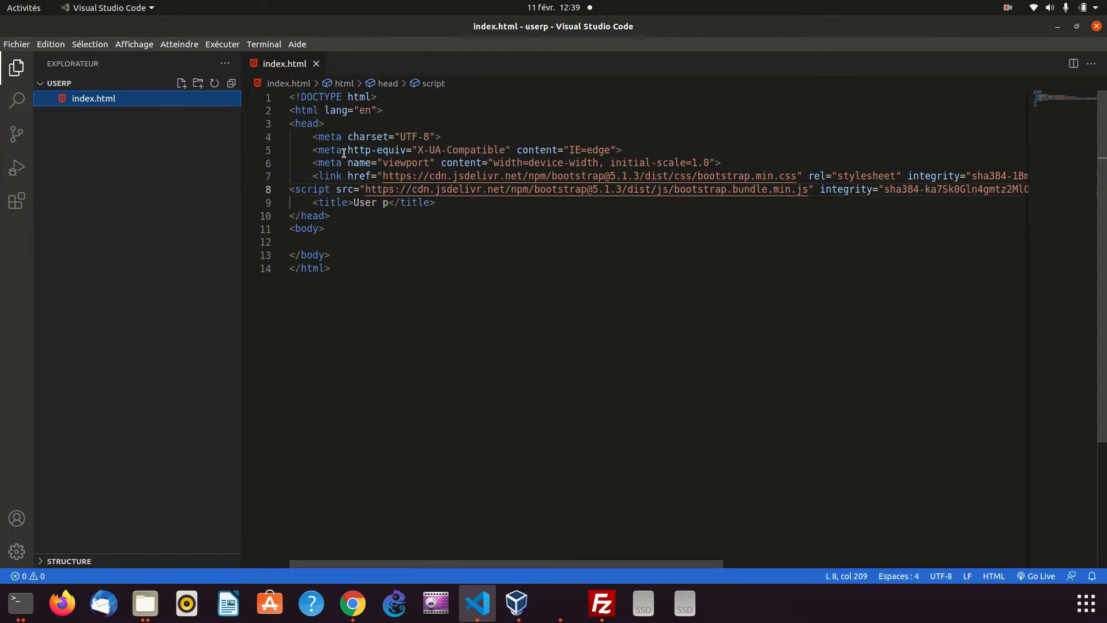
{"action": "left_click", "coordinate": [290, 195]}
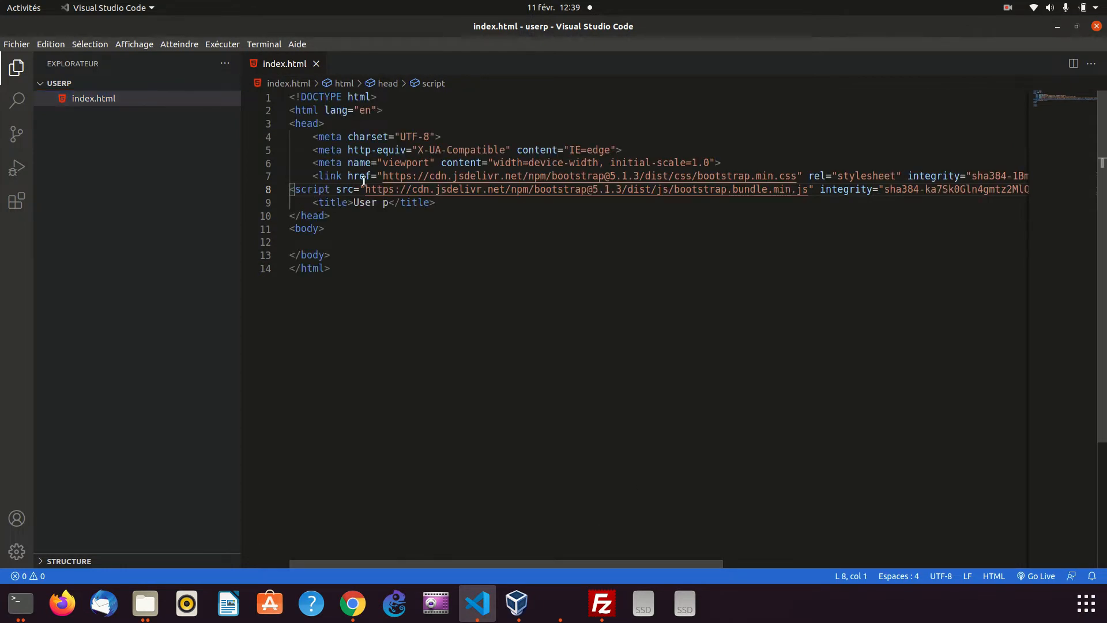
{"action": "key", "text": "Tab"}
{"action": "left_click", "coordinate": [450, 219]}
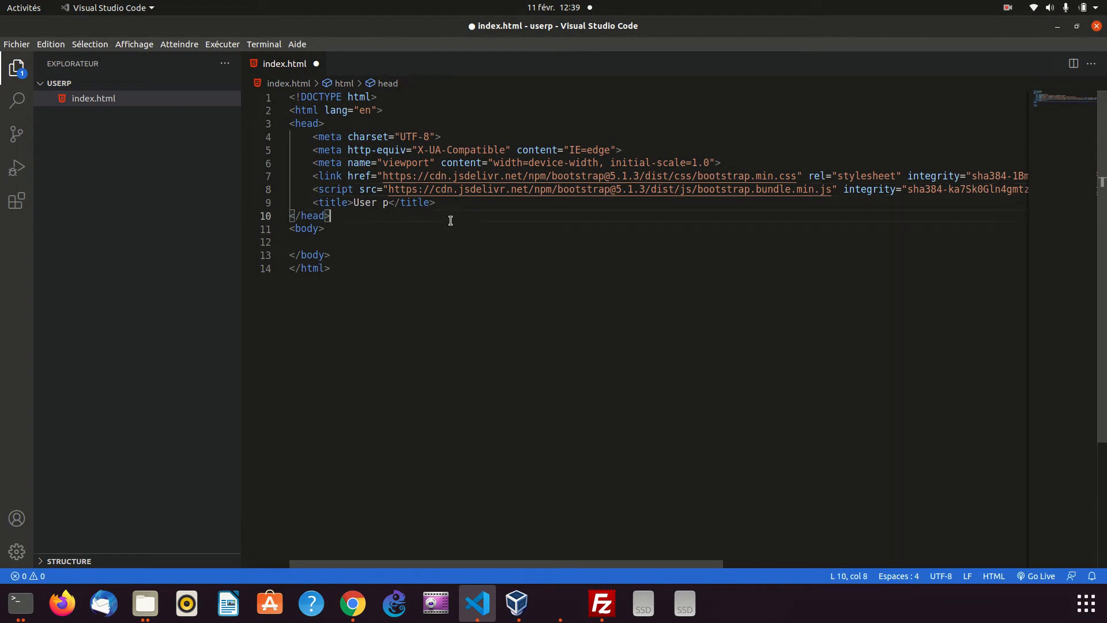
{"action": "key", "text": "ctrl+s"}
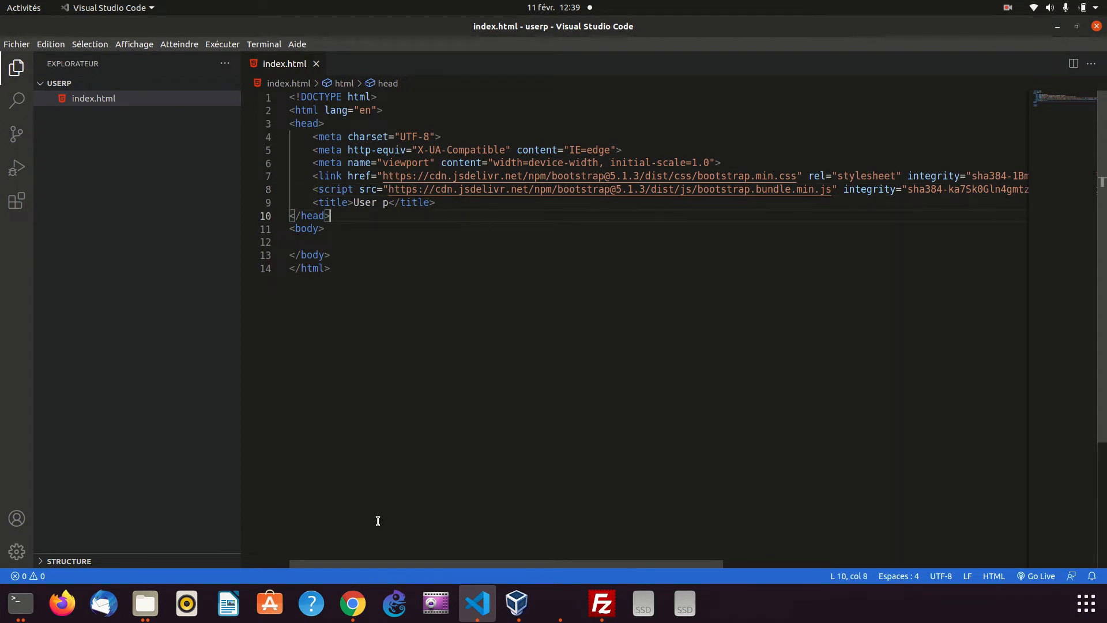
Switch to the file manager and open index.html from the userp folder in Chrome
{"action": "left_click", "coordinate": [145, 603]}
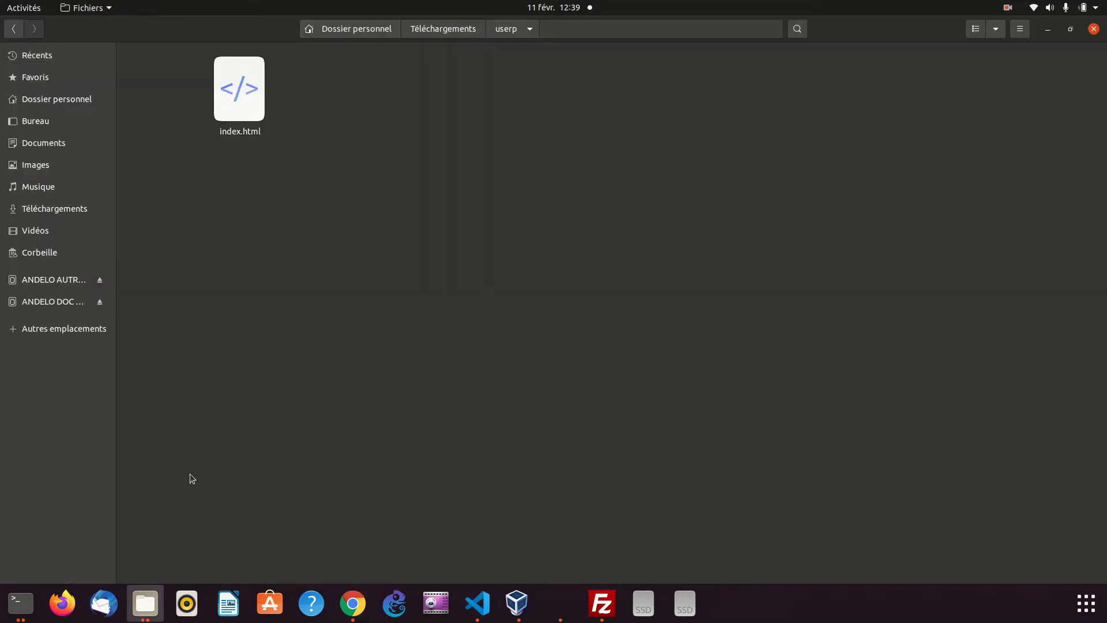
{"action": "right_click", "coordinate": [243, 96]}
{"action": "left_click", "coordinate": [296, 102]}
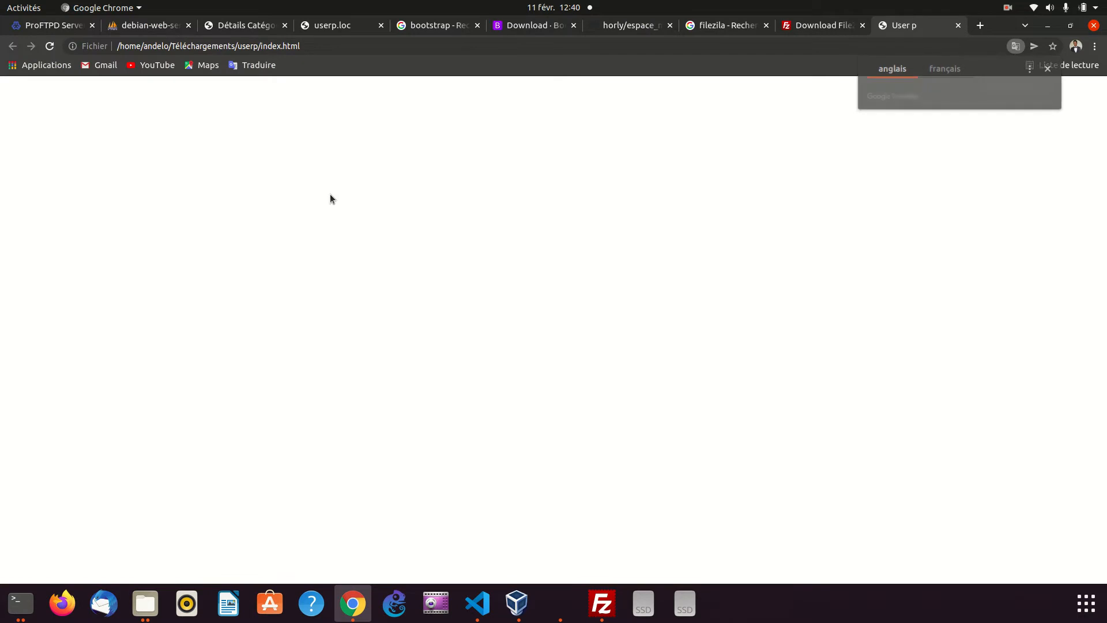
Inspect the blank User p page in DevTools and dismiss the DevTools language notice
{"action": "right_click", "coordinate": [322, 188]}
{"action": "left_click", "coordinate": [396, 338]}
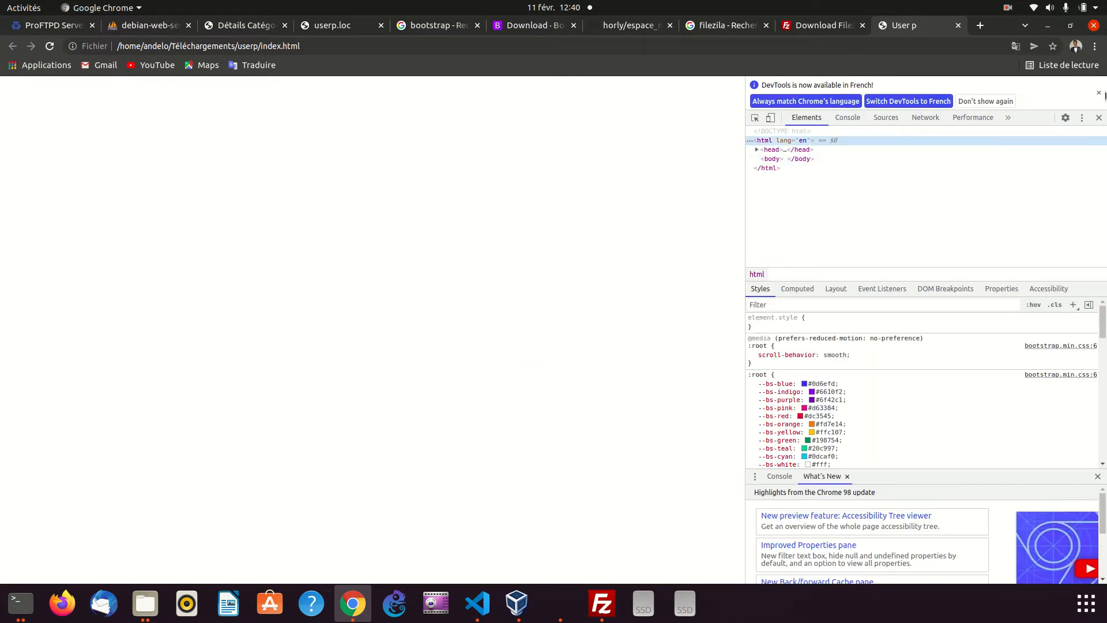
{"action": "left_click", "coordinate": [1092, 93]}
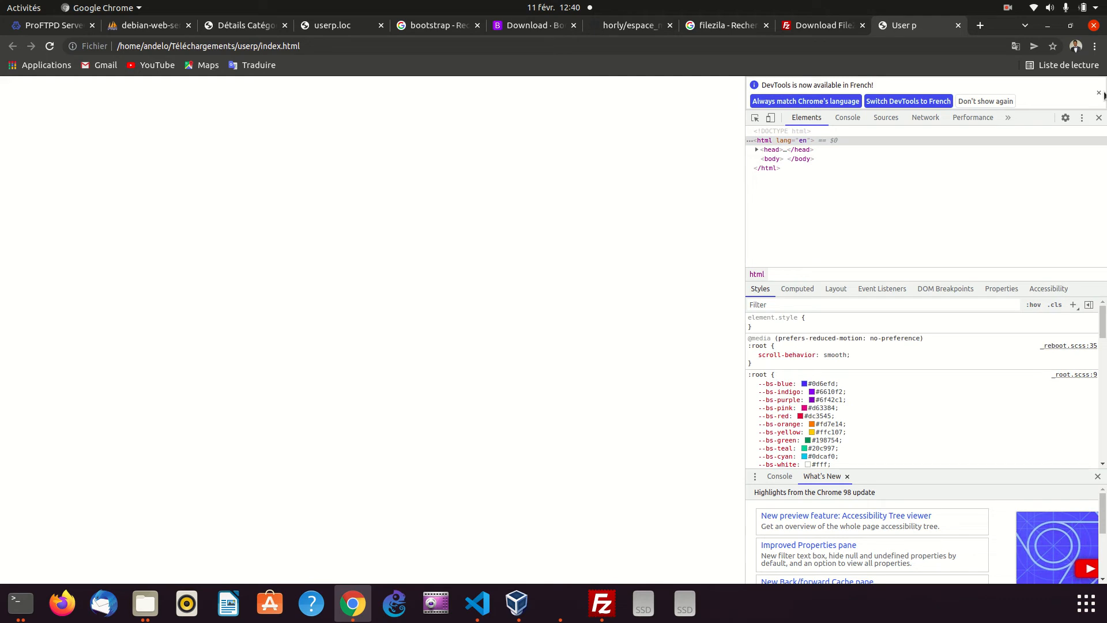
{"action": "left_click", "coordinate": [1099, 93]}
Return to Visual Studio Code and add two blank lines below the opening body tag in index.html
{"action": "left_click", "coordinate": [477, 603]}
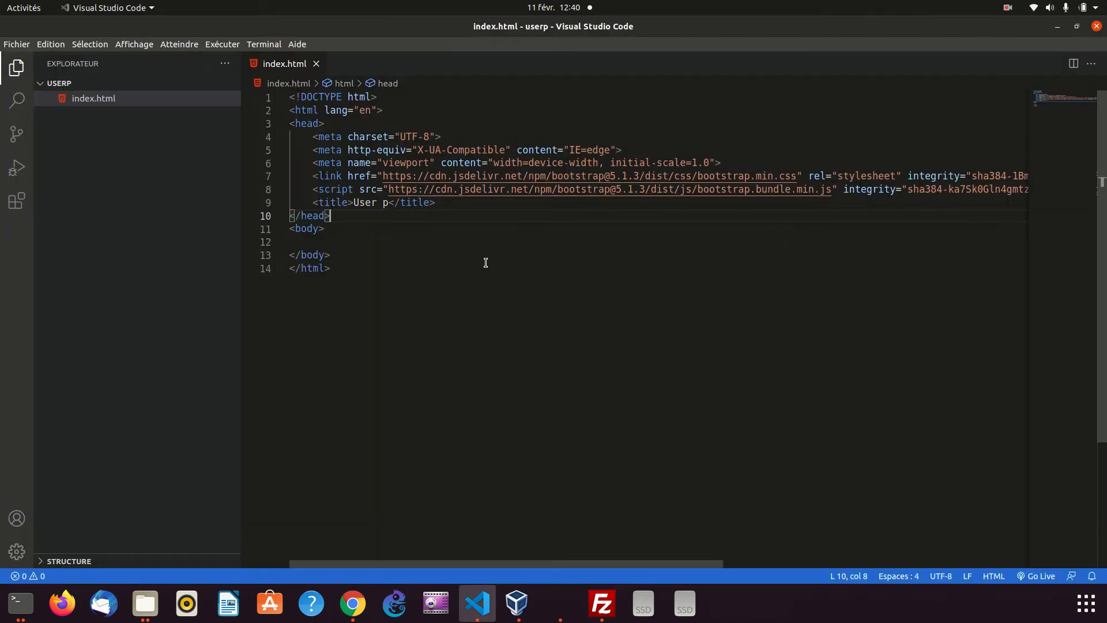
{"action": "left_click", "coordinate": [346, 229]}
{"action": "key", "text": "Return"}
{"action": "key", "text": "Return"}
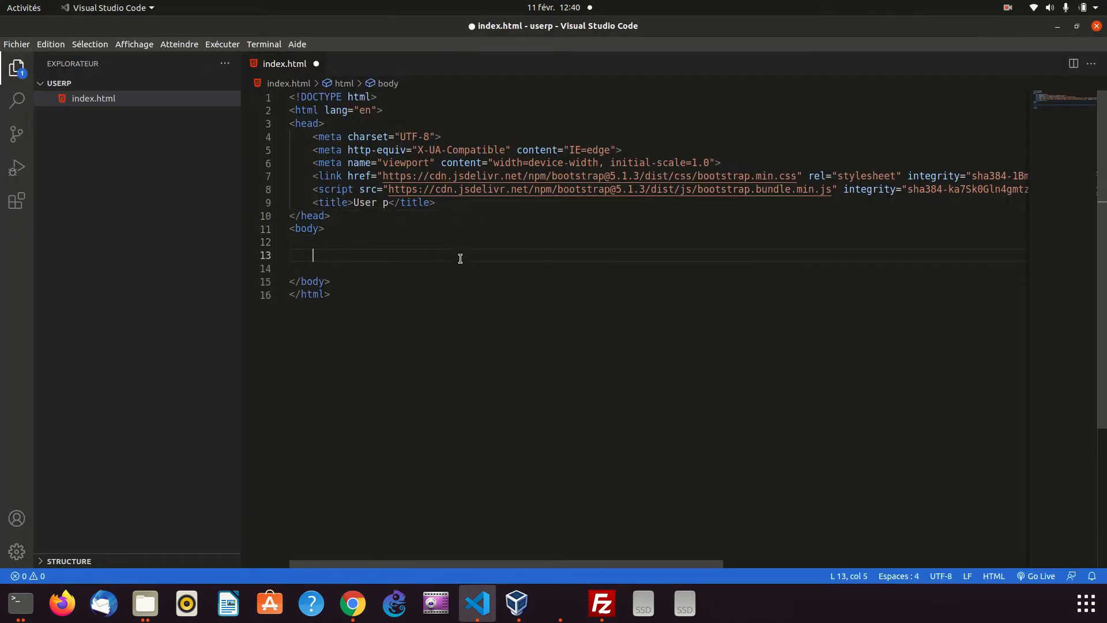
Switch to Chrome, search the Bootstrap docs for "navbar", open the Navbar component page and copy the full responsive light navbar example
{"action": "left_click", "coordinate": [352, 603]}
{"action": "left_click", "coordinate": [525, 29]}
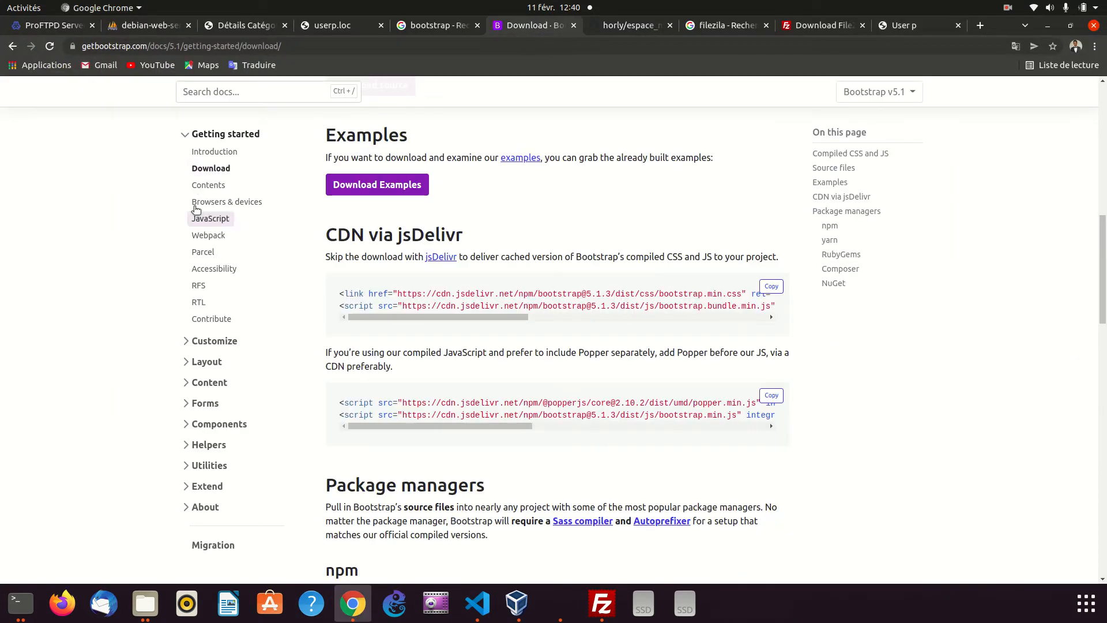
{"action": "left_click", "coordinate": [218, 94]}
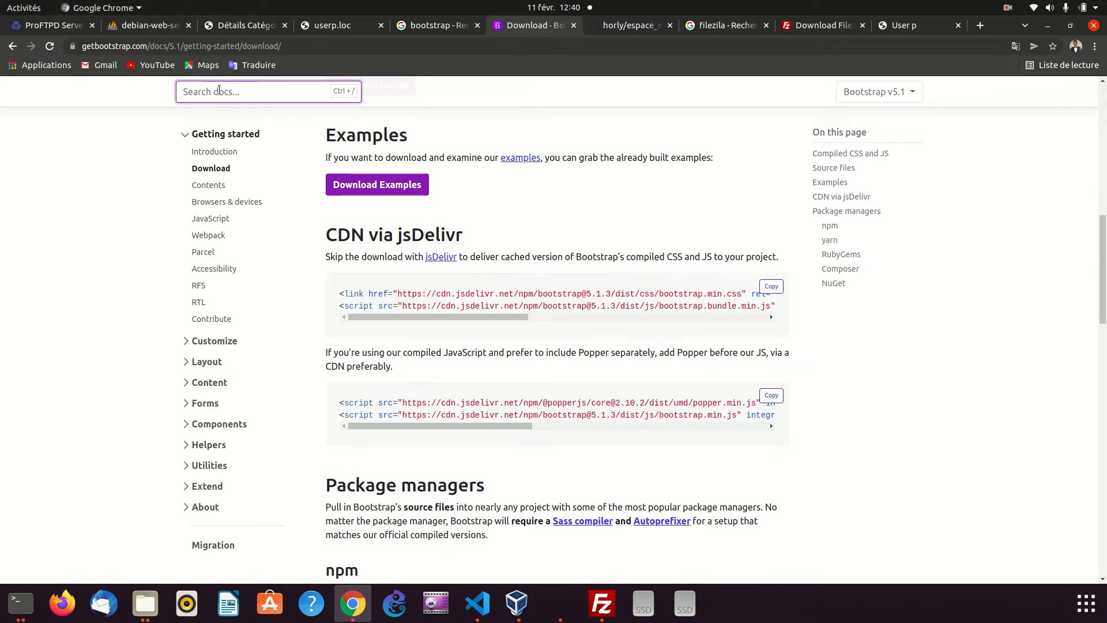
{"action": "type", "text": "navbar"}
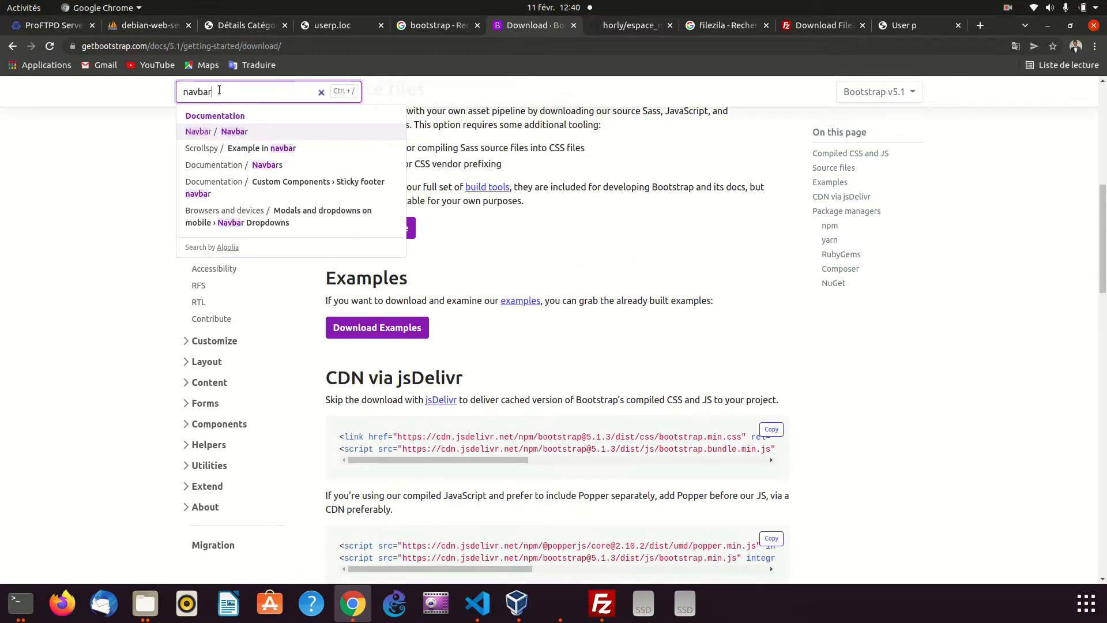
{"action": "left_click", "coordinate": [285, 147]}
{"action": "scroll", "coordinate": [528, 278], "scroll_direction": "down", "scroll_amount": 10}
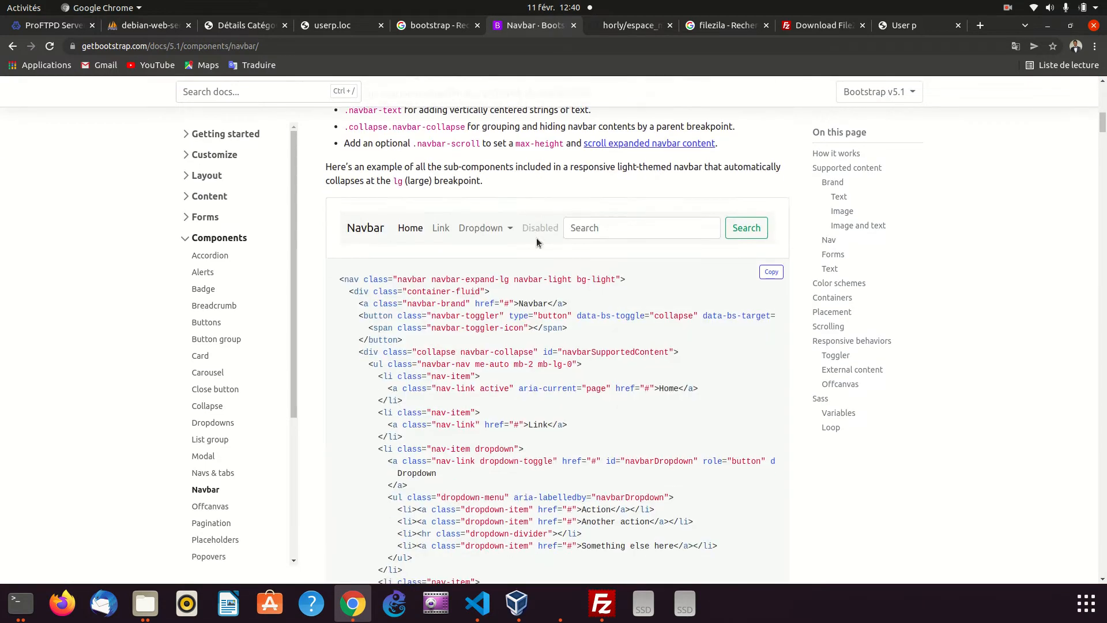
{"action": "left_click", "coordinate": [772, 165]}
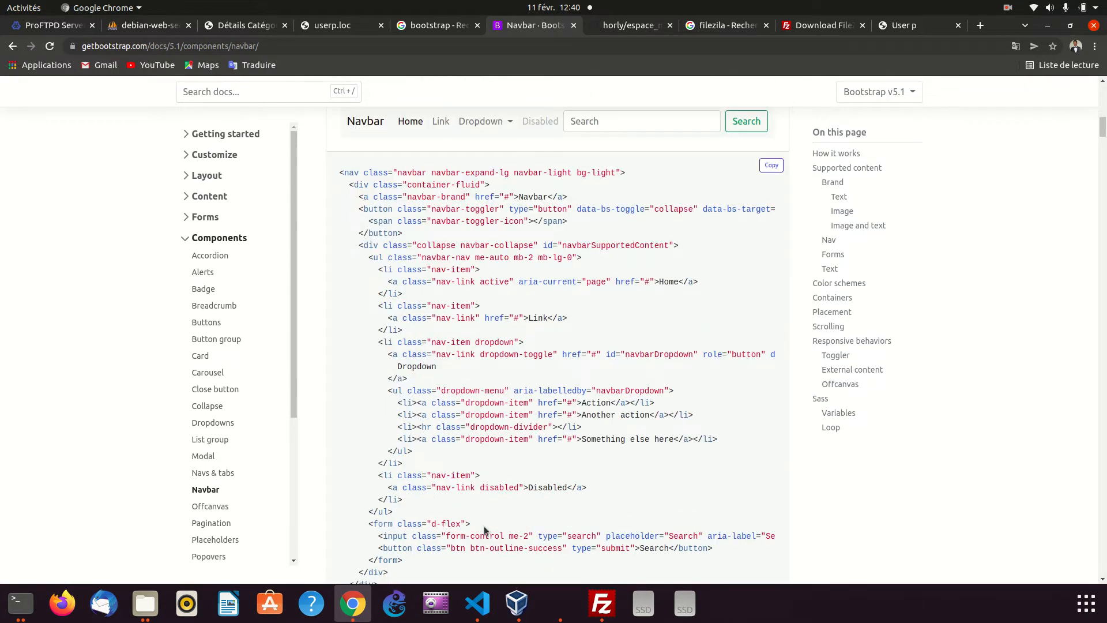
Switch to Visual Studio Code, paste the navbar code into the body of index.html and save the file
{"action": "left_click", "coordinate": [477, 603]}
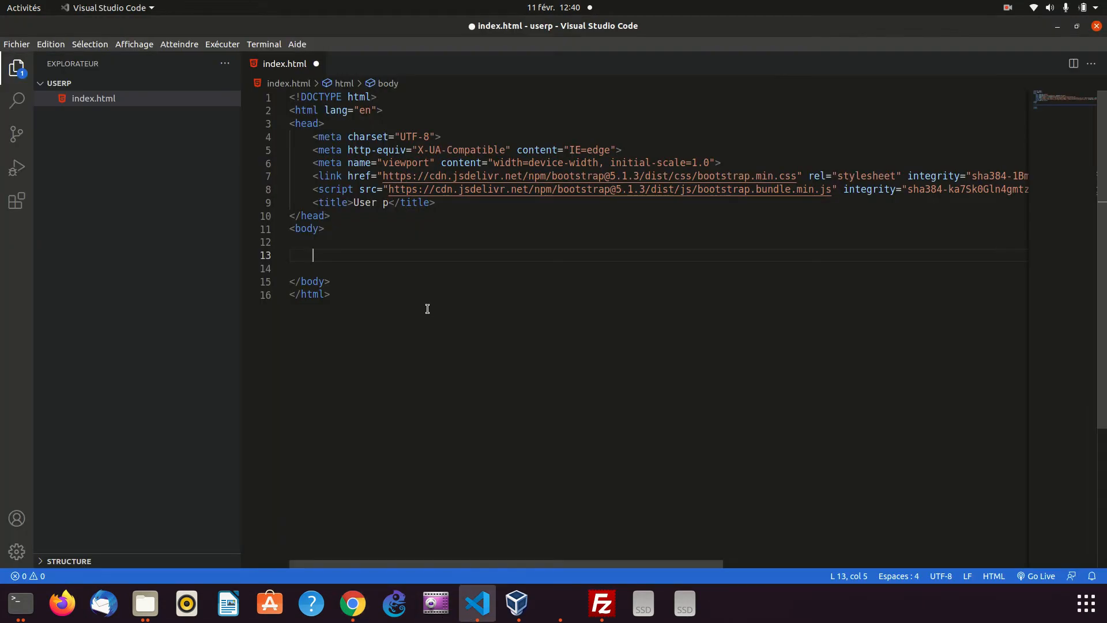
{"action": "key", "text": "ctrl+v"}
{"action": "key", "text": "ctrl+s"}
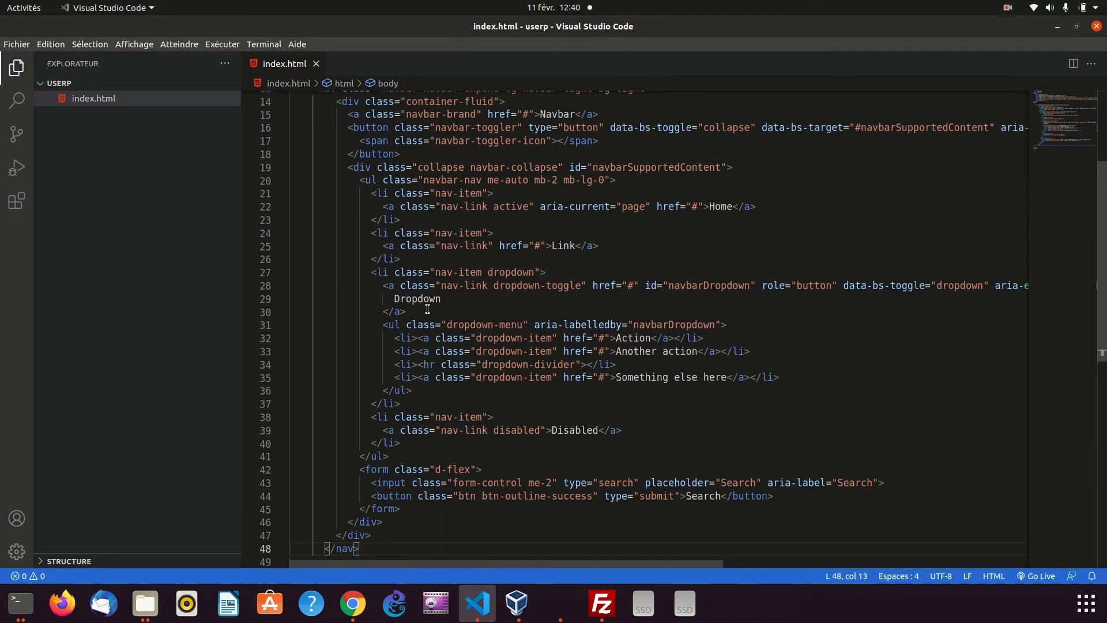
Check the User p page in Chrome, then open index.html again from the userp folder to view the navbar
{"action": "left_click", "coordinate": [350, 610]}
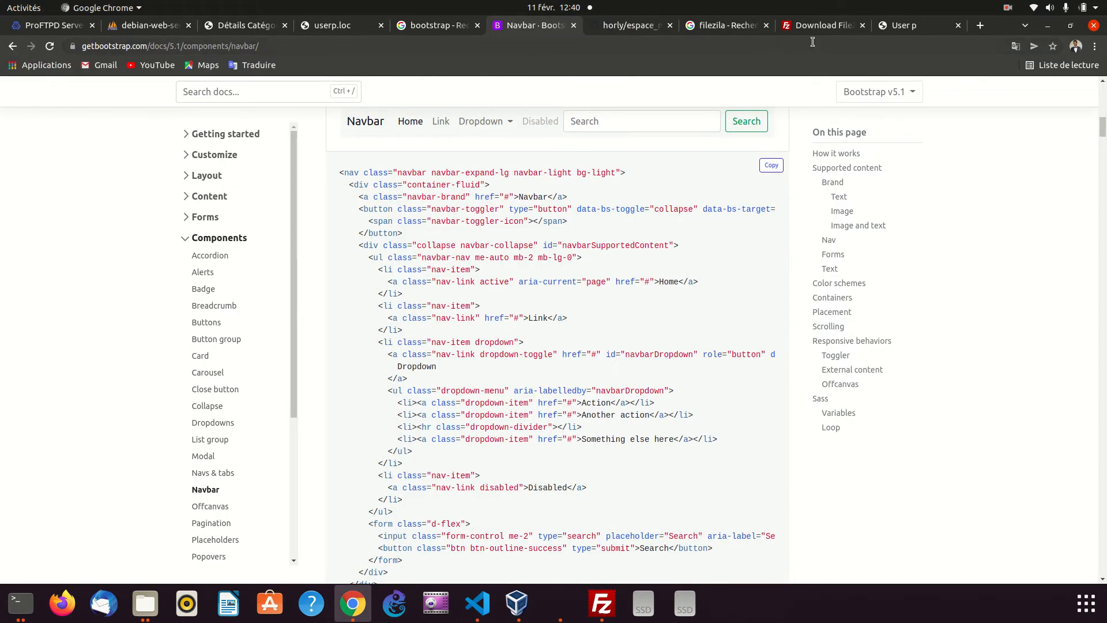
{"action": "left_click", "coordinate": [907, 27]}
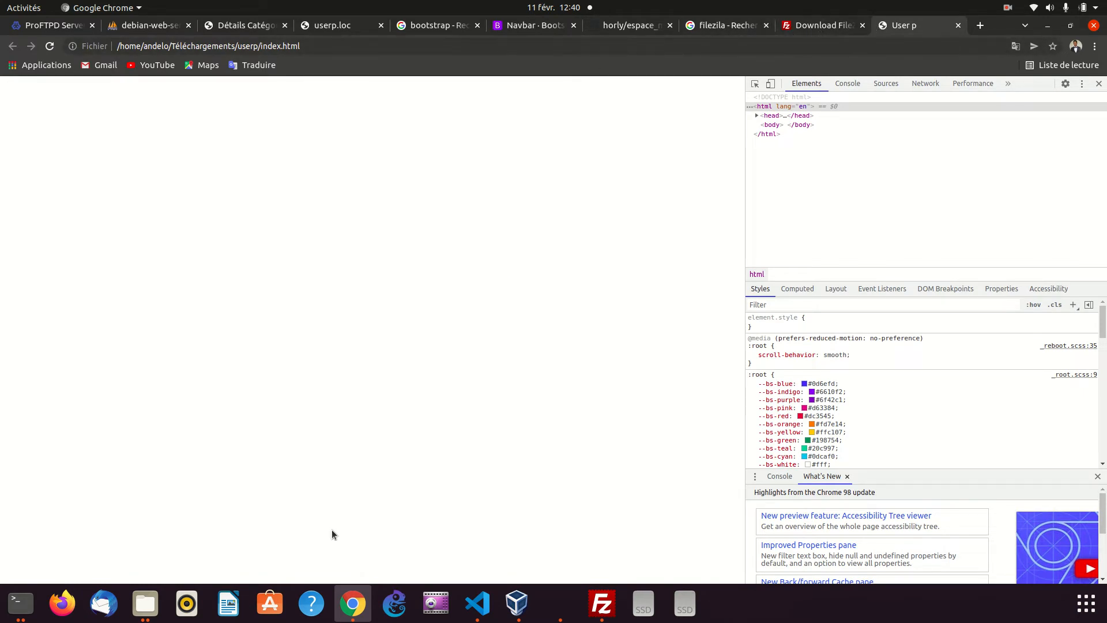
{"action": "left_click", "coordinate": [145, 603]}
{"action": "left_click", "coordinate": [242, 146]}
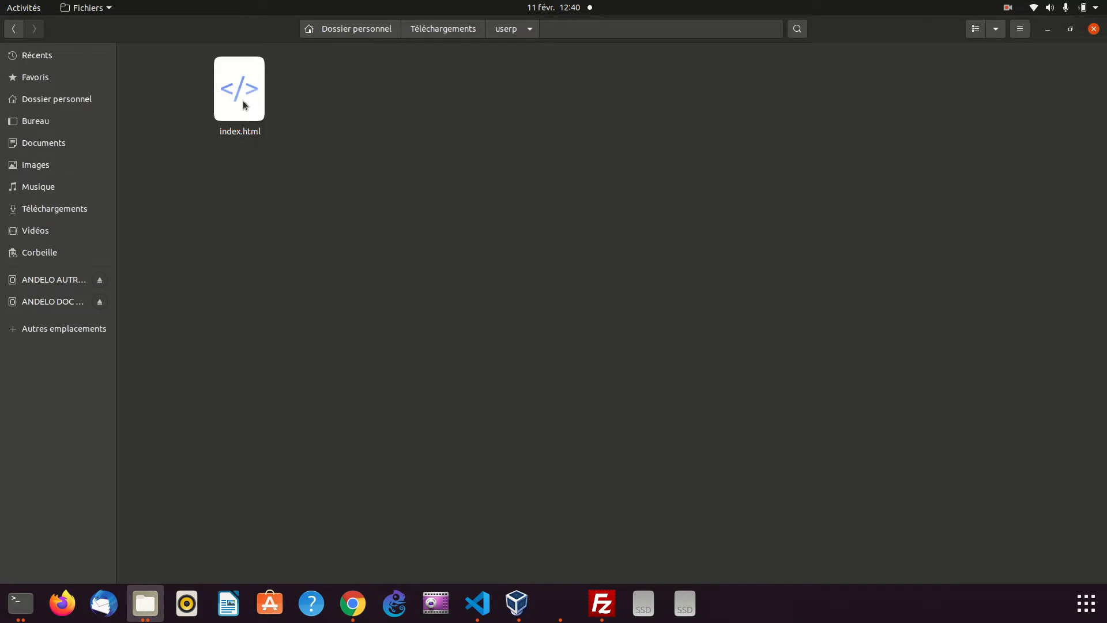
{"action": "right_click", "coordinate": [243, 104]}
{"action": "left_click", "coordinate": [275, 111]}
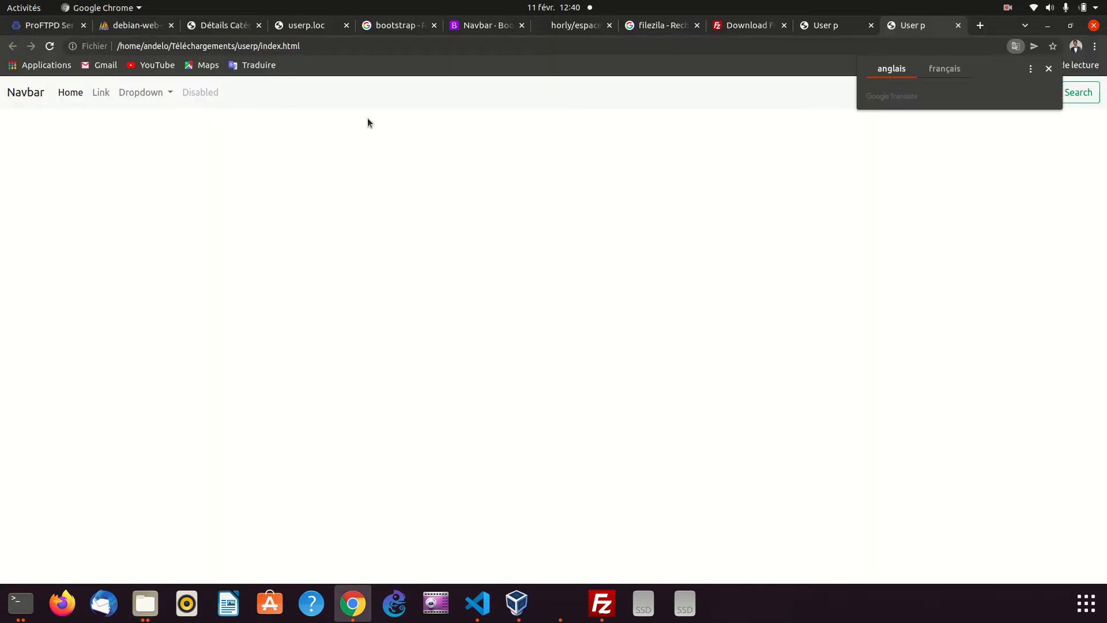
Close the duplicate User p page and the developer tools, and reload the remaining local index.html page
{"action": "left_click", "coordinate": [958, 25]}
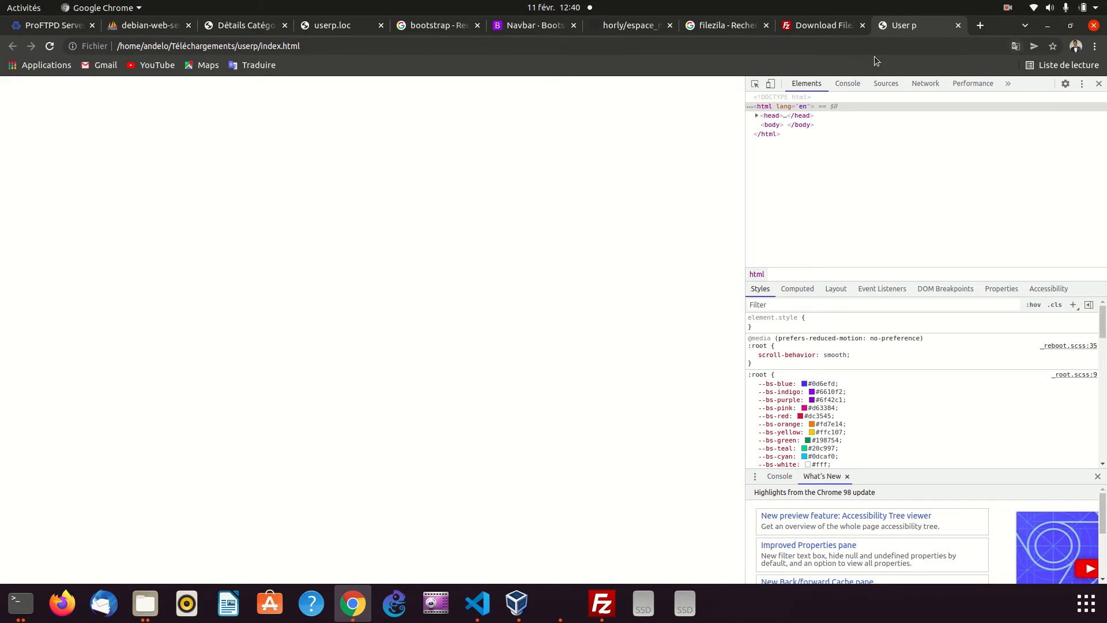
{"action": "left_click", "coordinate": [1099, 84]}
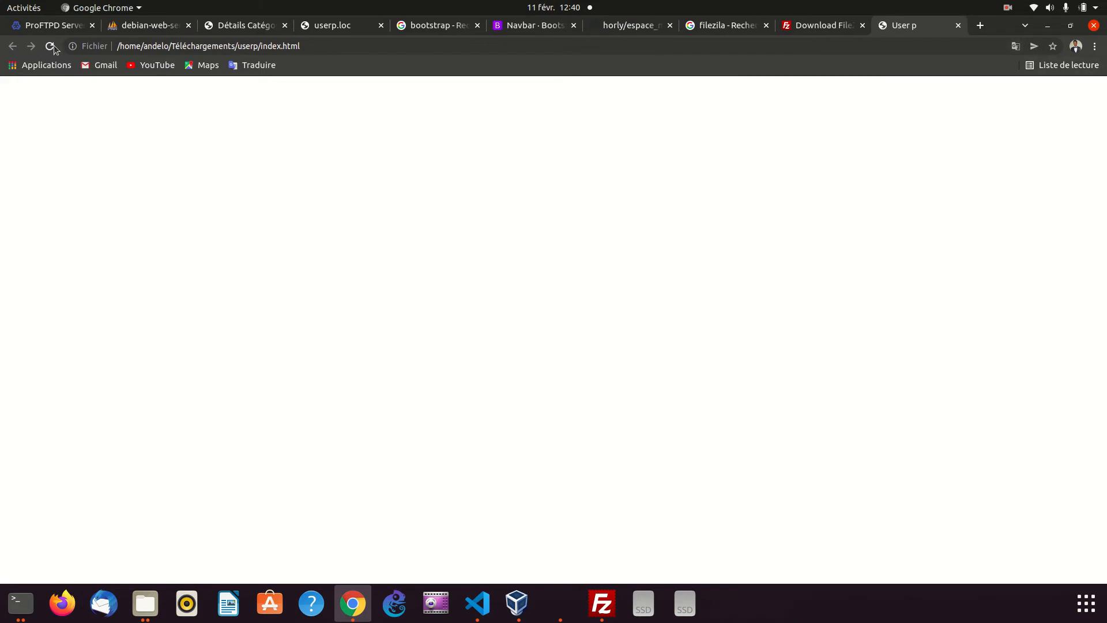
{"action": "left_click", "coordinate": [53, 46]}
{"action": "left_click", "coordinate": [940, 92]}
{"action": "left_click", "coordinate": [759, 203]}
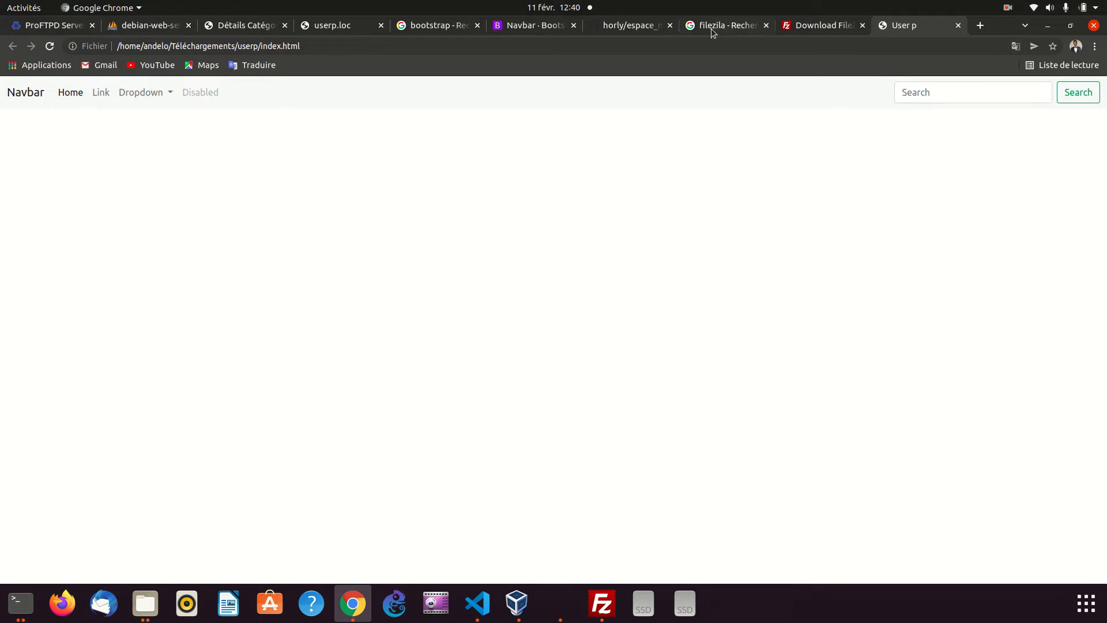
Switch to Visual Studio Code and add a div with class container below the navbar in index.html
{"action": "left_click", "coordinate": [557, 26]}
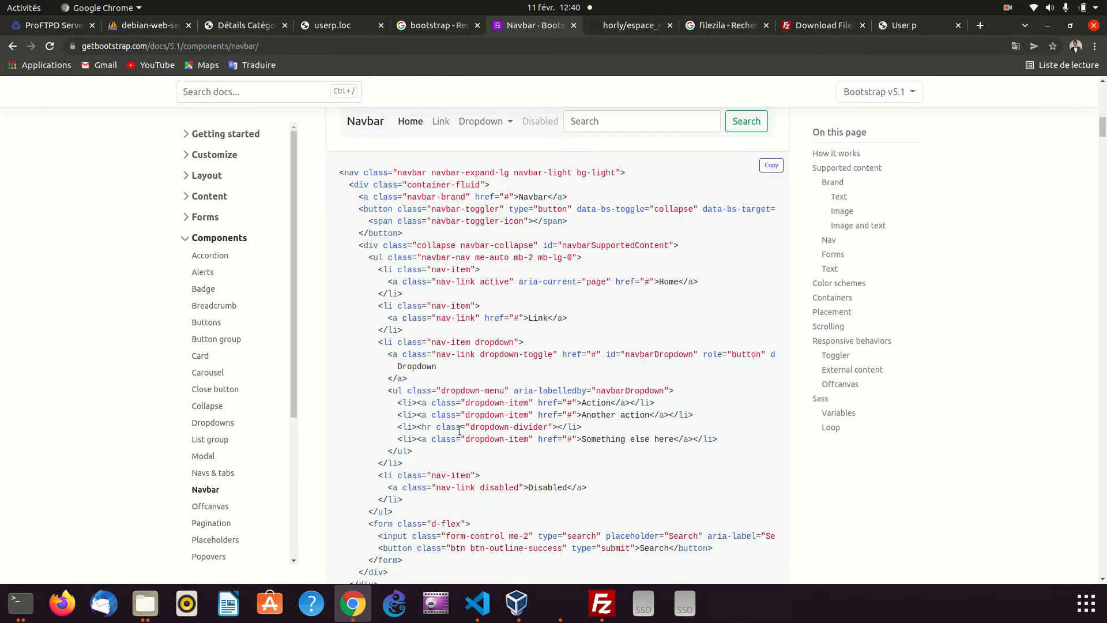
{"action": "left_click", "coordinate": [478, 603]}
{"action": "key", "text": "Return"}
{"action": "key", "text": "Return"}
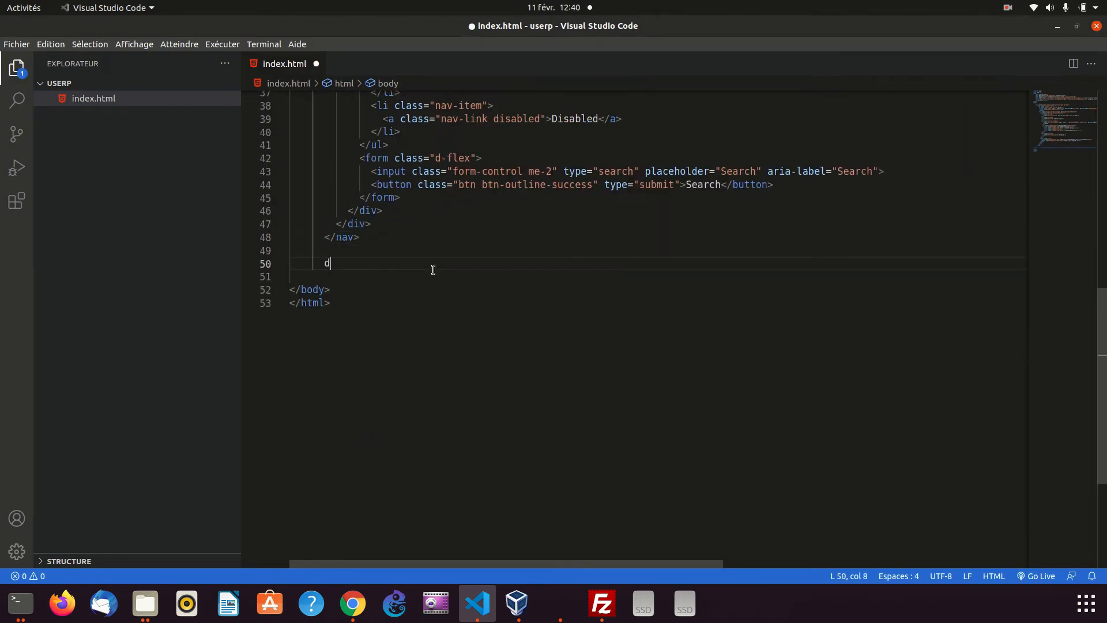
{"action": "type", "text": "div."}
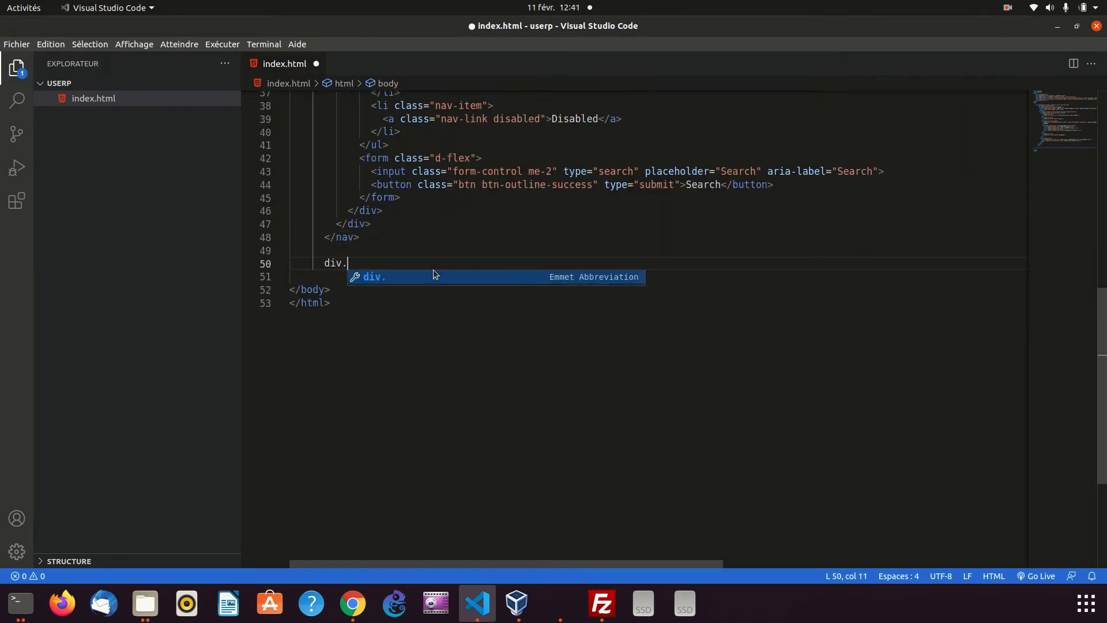
{"action": "type", "text": "container"}
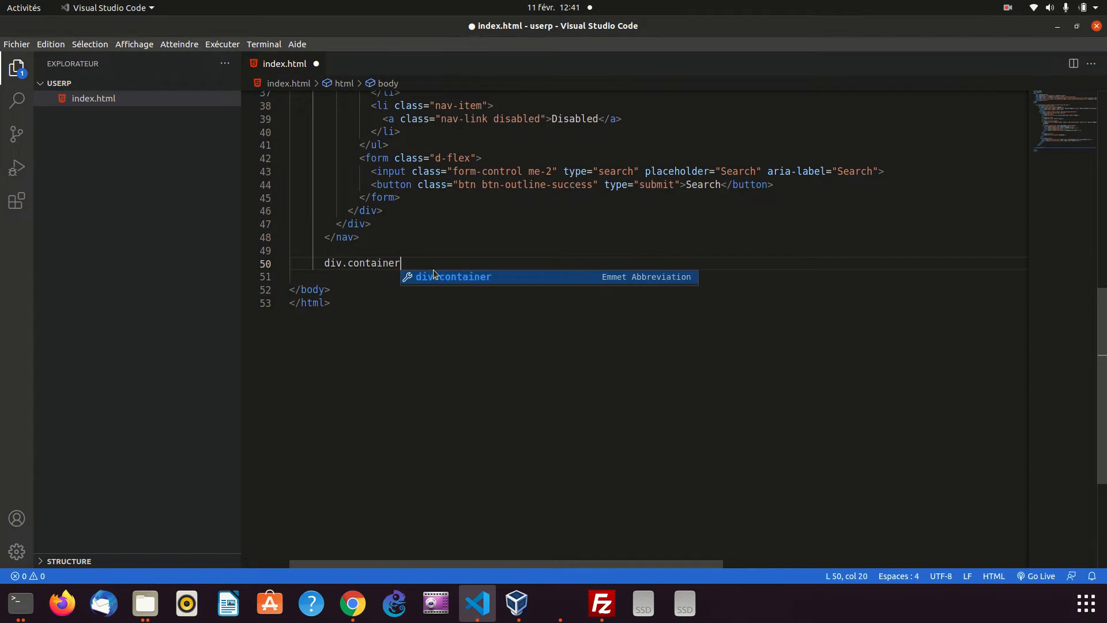
{"action": "key", "text": "Tab"}
{"action": "key", "text": "Return"}
Add an h1 heading reading "Hello user P" inside the container div and save index.html
{"action": "type", "text": "h"}
{"action": "key", "text": "BackSpace"}
{"action": "type", "text": "h"}
{"action": "key", "text": "Tab"}
{"action": "type", "text": "Hello user "}
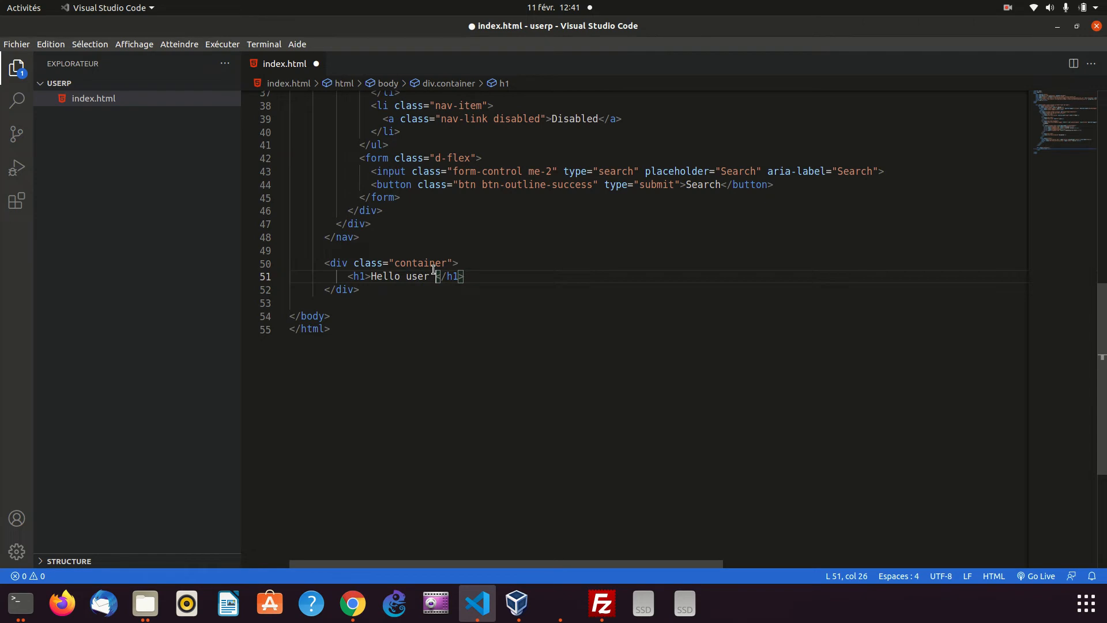
{"action": "type", "text": "P"}
{"action": "key", "text": "ctrl+s"}
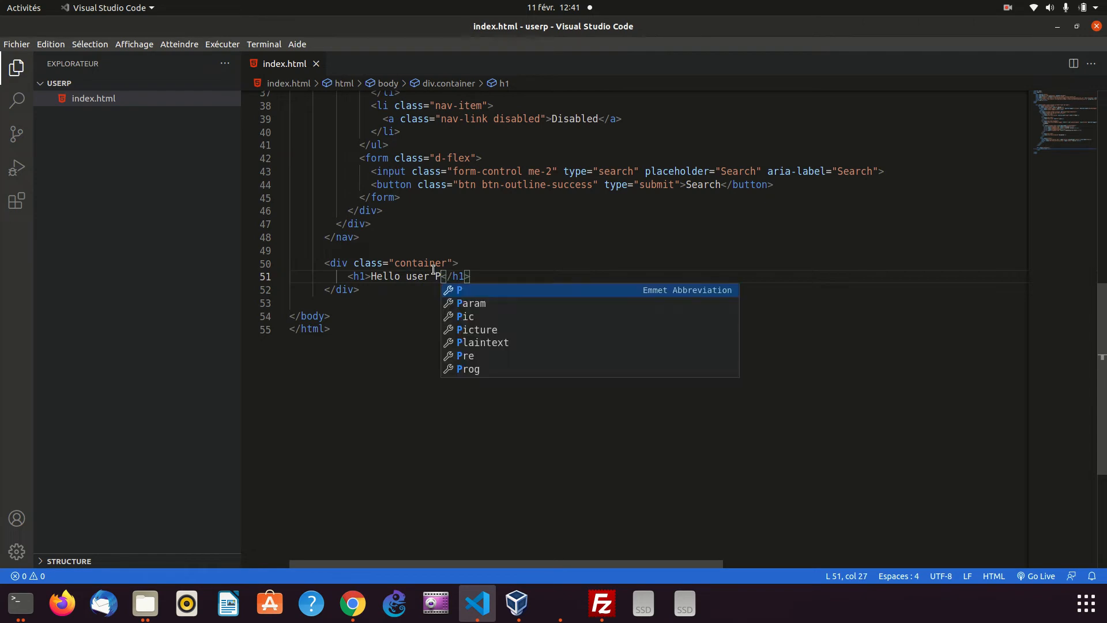
Switch to Chrome and reload the local User p page to check the new heading
{"action": "left_click", "coordinate": [351, 610]}
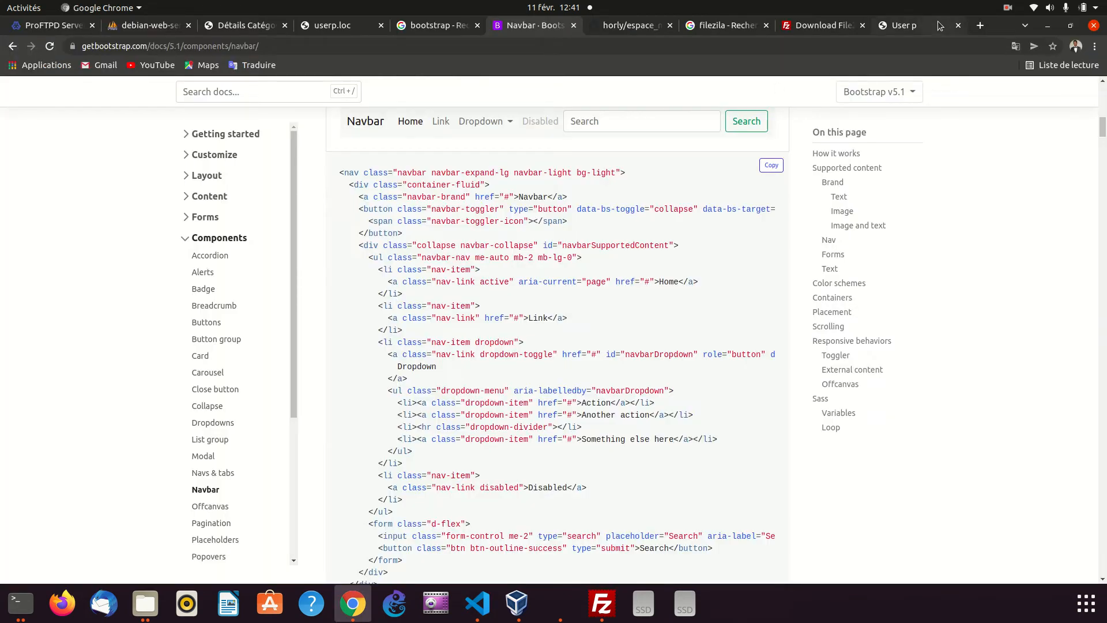
{"action": "left_click", "coordinate": [917, 26]}
{"action": "left_click", "coordinate": [51, 49]}
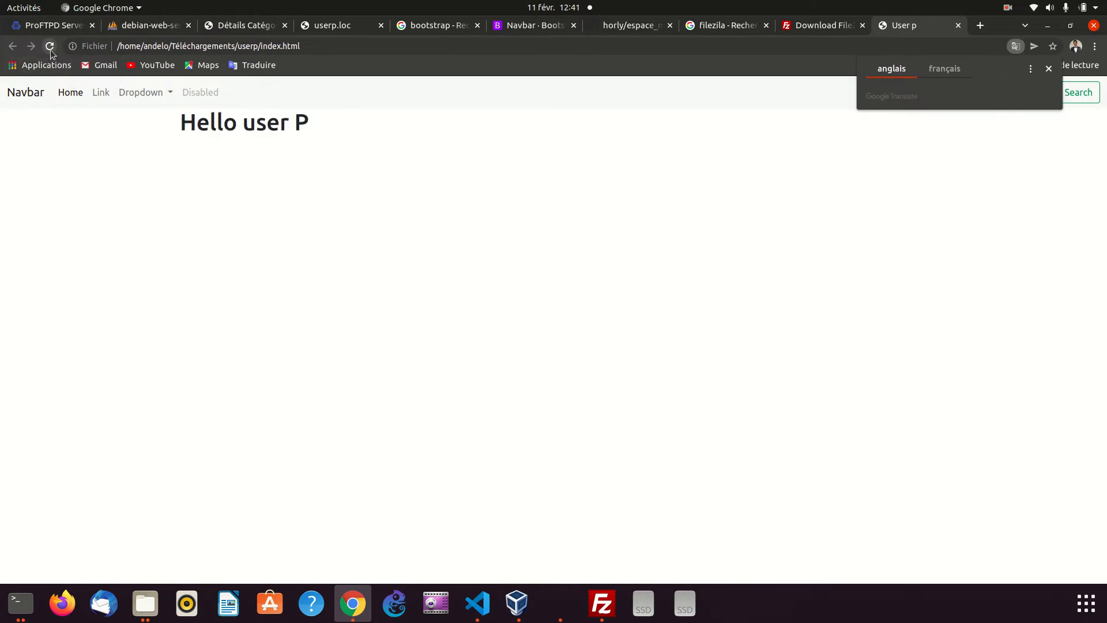
{"action": "left_click", "coordinate": [958, 95]}
{"action": "left_click", "coordinate": [389, 262]}
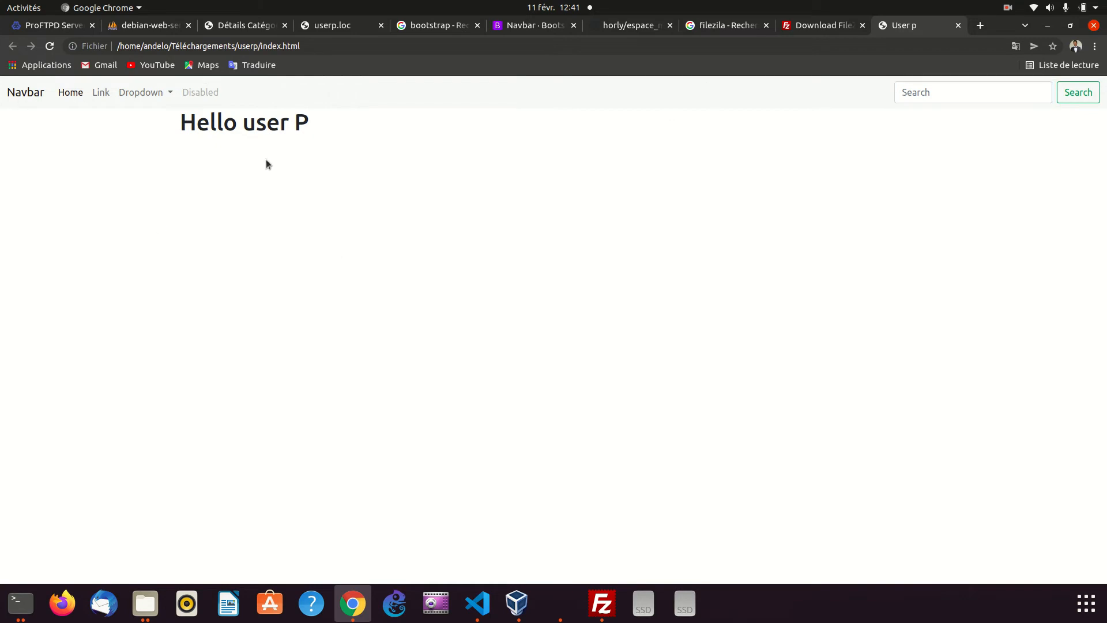
Try the navbar's Dropdown menu on the local page and view the userp.loc site for comparison
{"action": "left_click", "coordinate": [144, 93]}
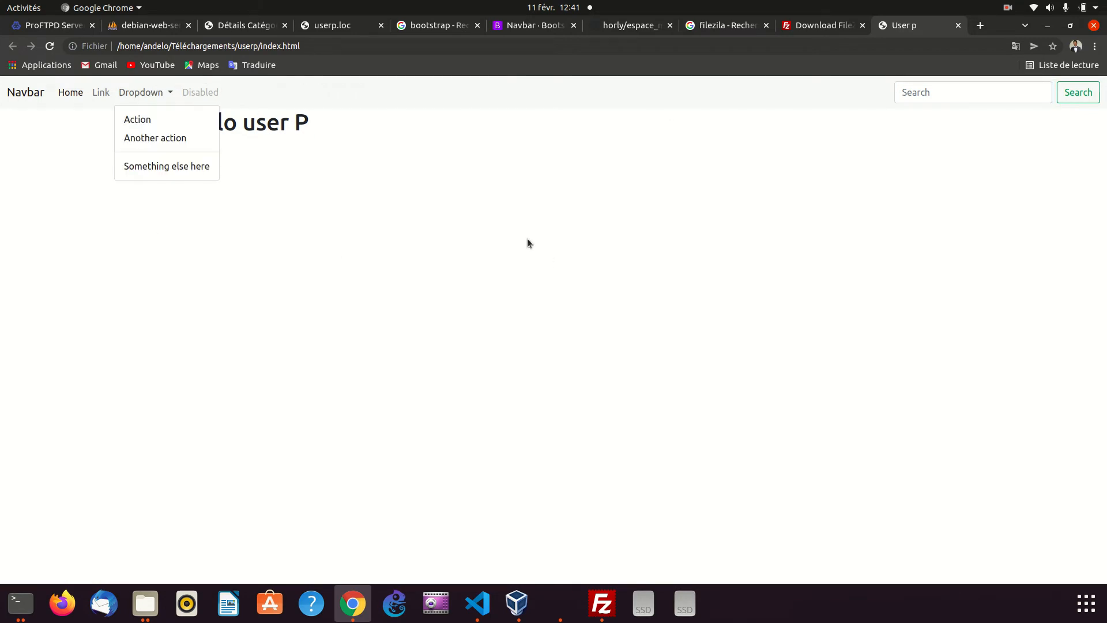
{"action": "left_click", "coordinate": [467, 262]}
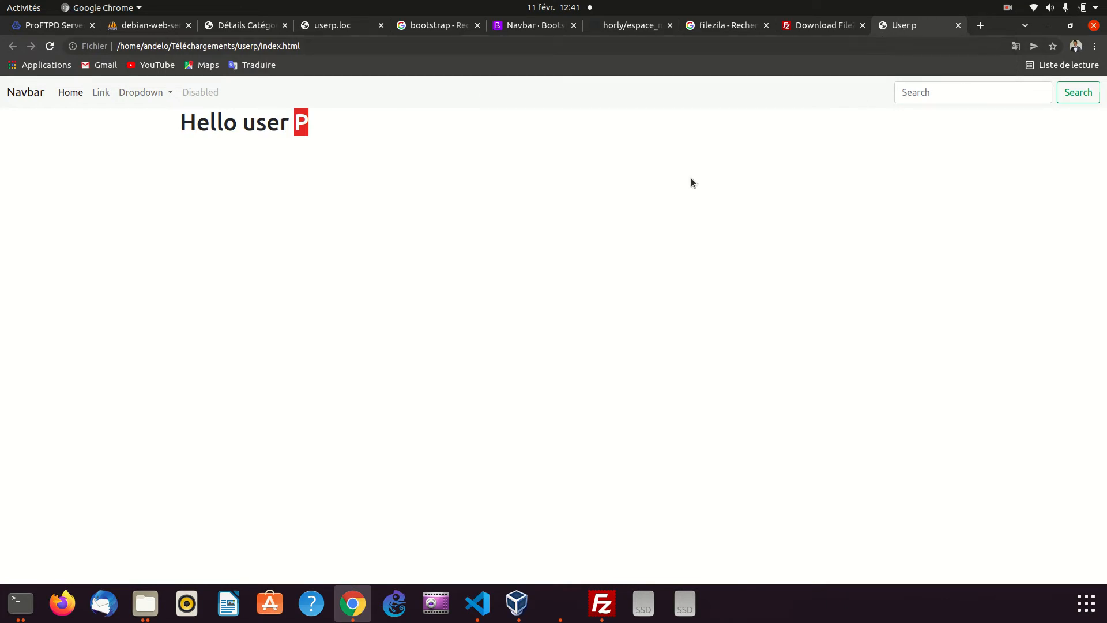
{"action": "left_click", "coordinate": [339, 26]}
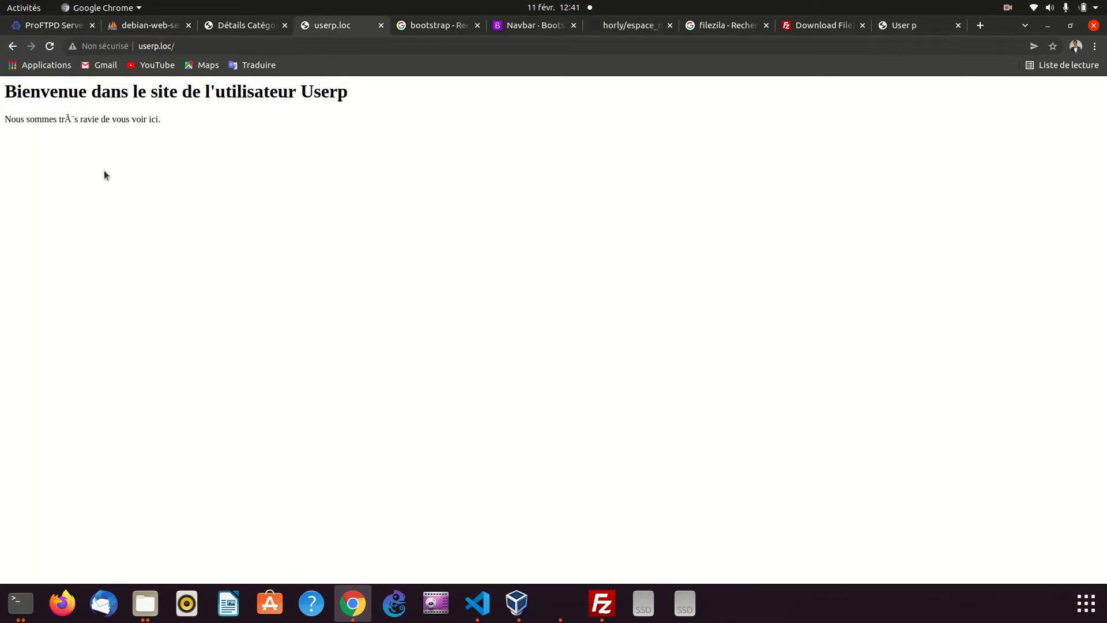
Switch to FileZilla and expand the personal home folder under /home in the local site tree
{"action": "left_click", "coordinate": [477, 603]}
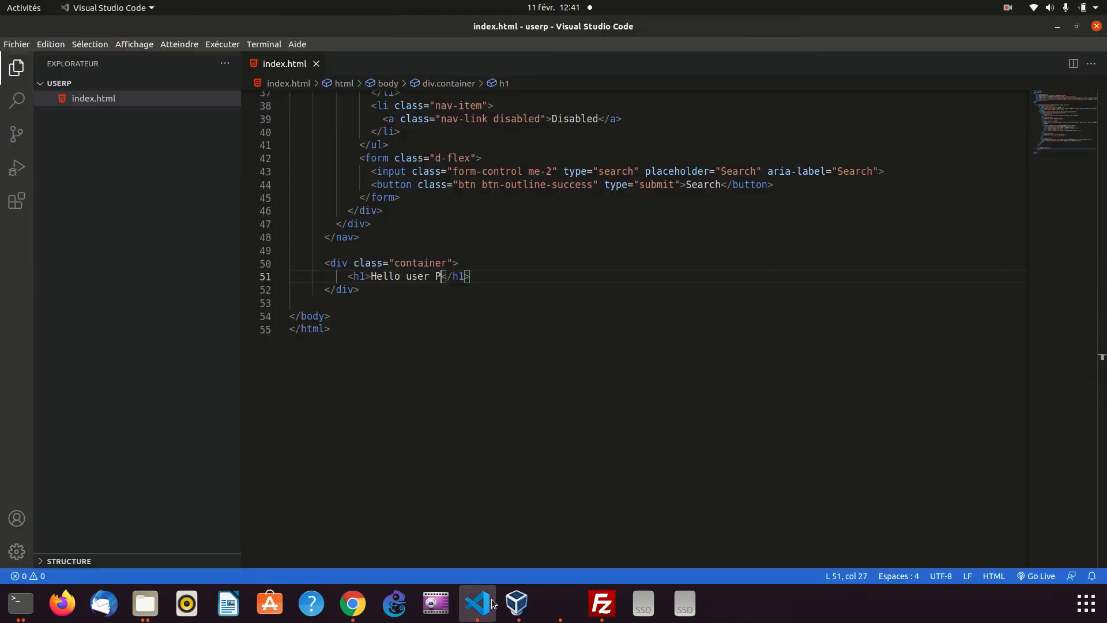
{"action": "left_click", "coordinate": [593, 608]}
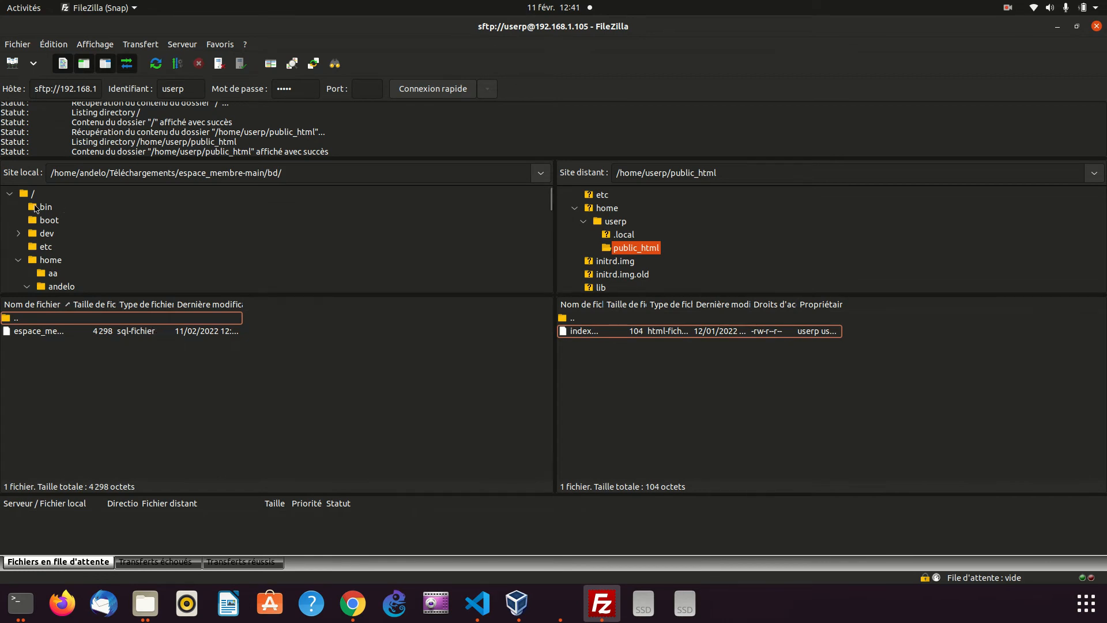
{"action": "left_click", "coordinate": [55, 260]}
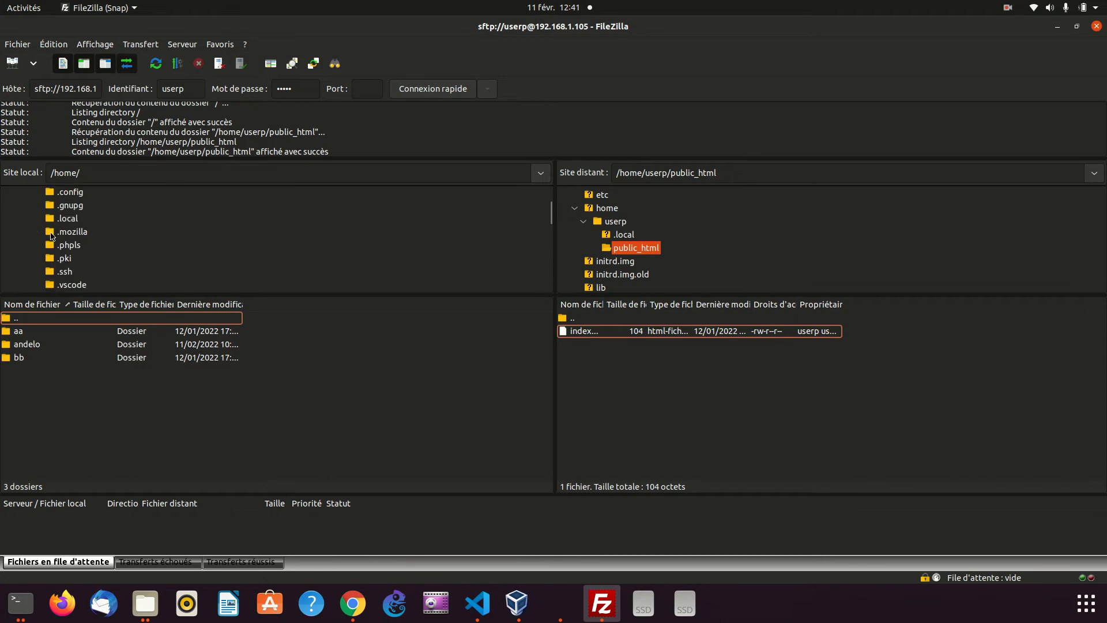
{"action": "left_click", "coordinate": [27, 218]}
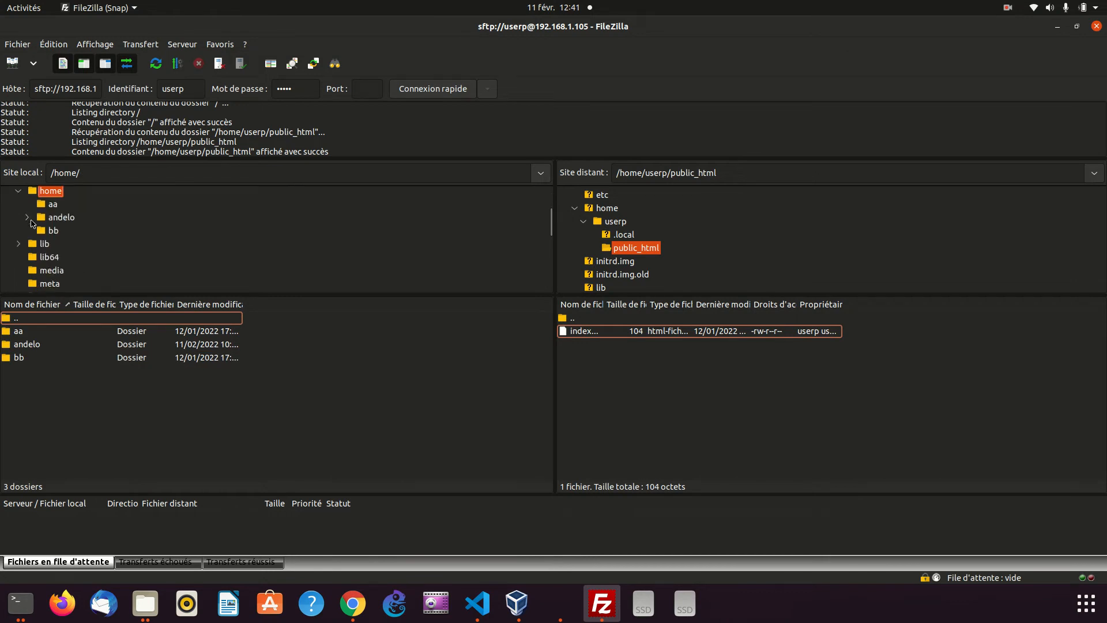
{"action": "scroll", "coordinate": [34, 230], "scroll_direction": "up", "scroll_amount": 1}
{"action": "left_click", "coordinate": [18, 225]}
{"action": "scroll", "coordinate": [68, 249], "scroll_direction": "down", "scroll_amount": 5}
{"action": "scroll", "coordinate": [68, 249], "scroll_direction": "up", "scroll_amount": 5}
{"action": "left_click", "coordinate": [19, 191]}
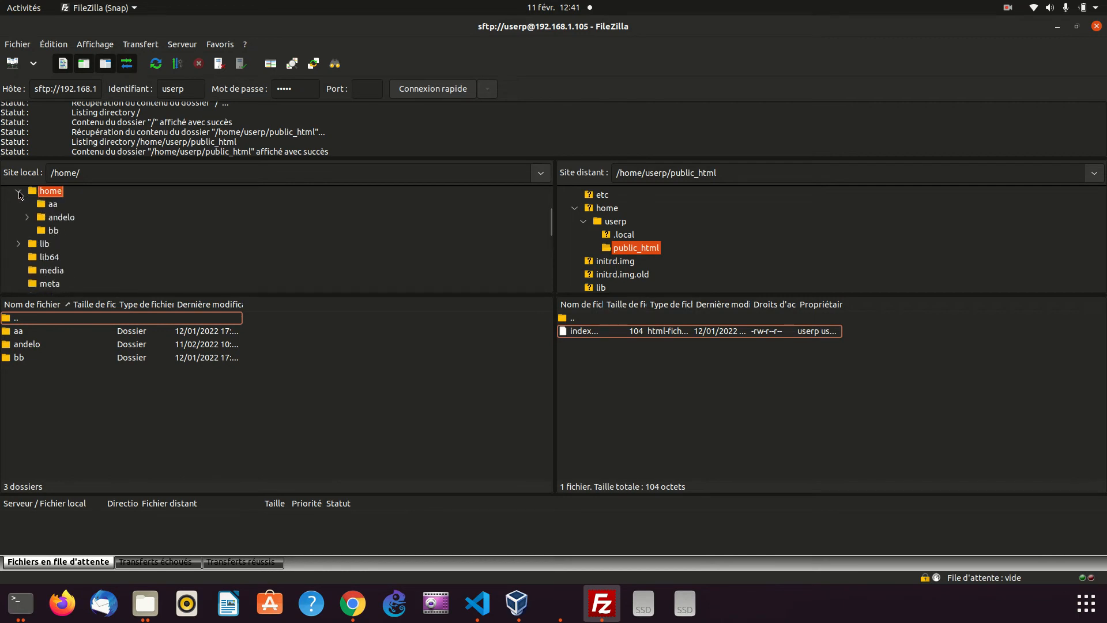
{"action": "left_click", "coordinate": [42, 218]}
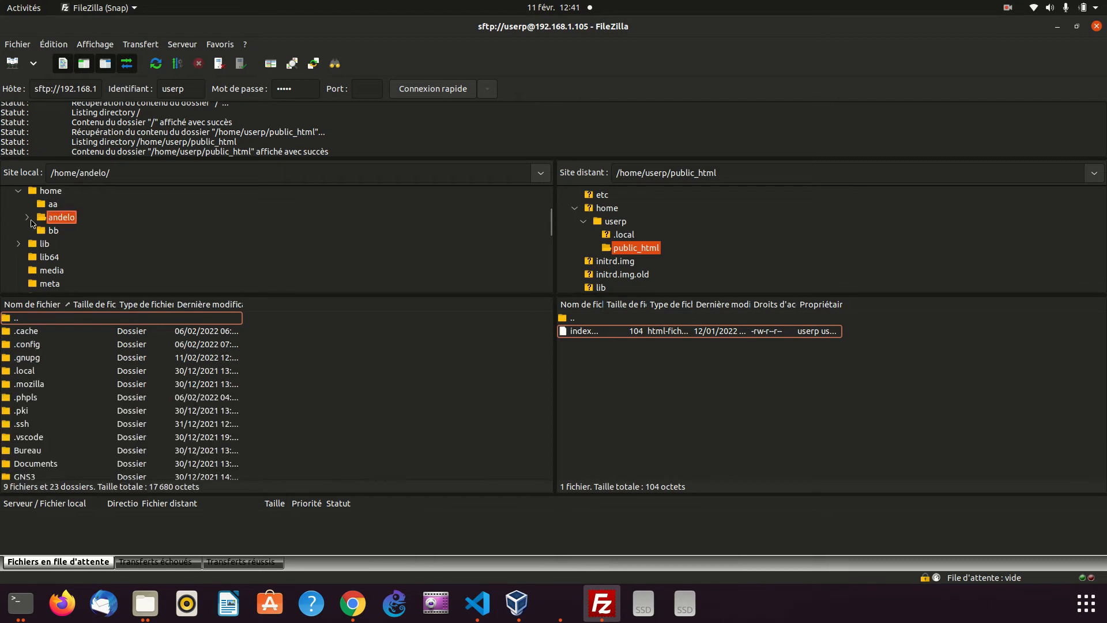
{"action": "left_click", "coordinate": [27, 217]}
Find Téléchargements in the local tree and collapse its espace_membre-main folder
{"action": "scroll", "coordinate": [81, 254], "scroll_direction": "down", "scroll_amount": 4}
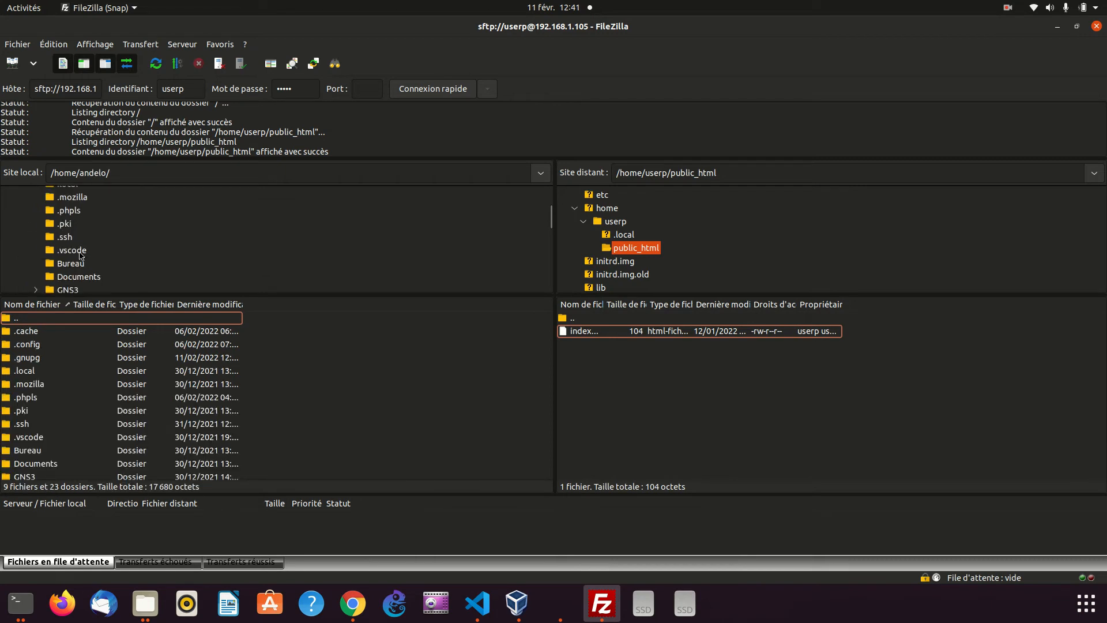
{"action": "scroll", "coordinate": [80, 253], "scroll_direction": "down", "scroll_amount": 5}
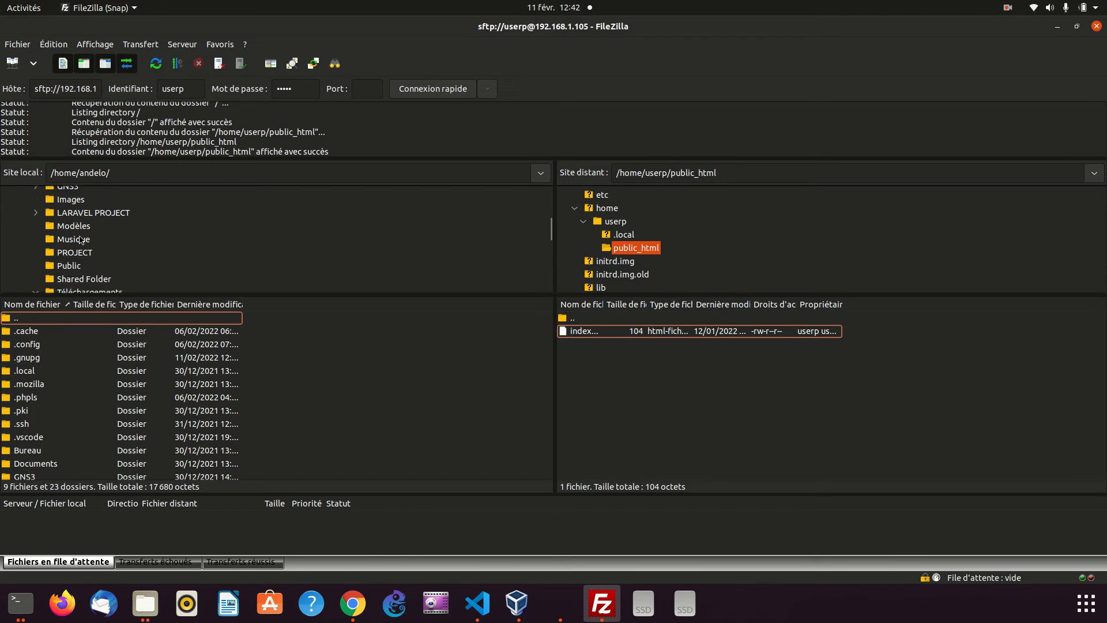
{"action": "scroll", "coordinate": [79, 243], "scroll_direction": "down", "scroll_amount": 3}
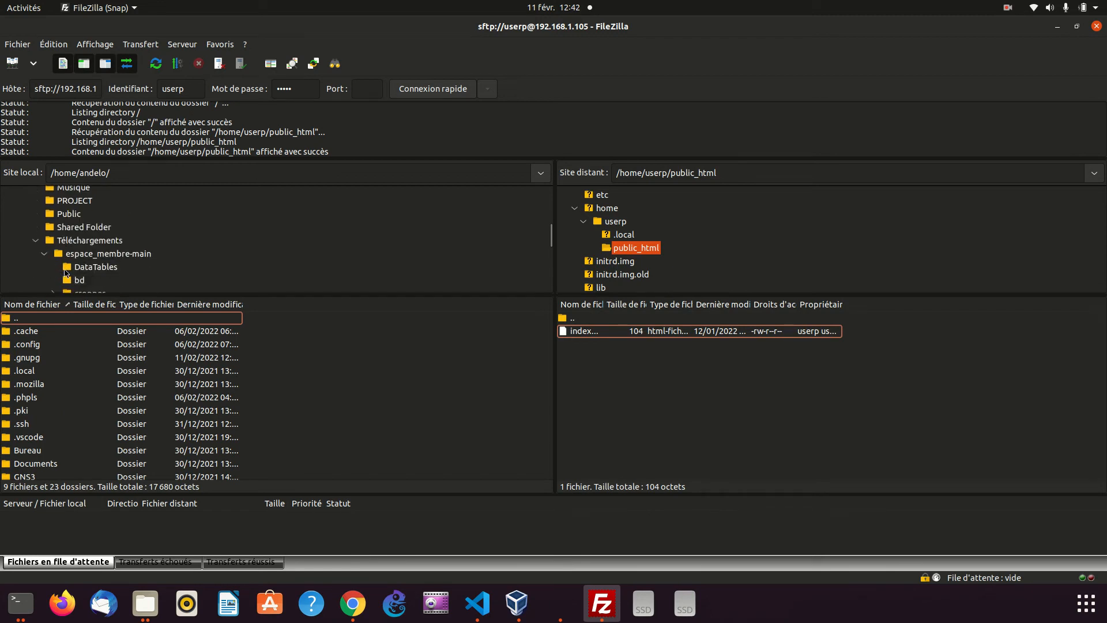
{"action": "left_click", "coordinate": [49, 256]}
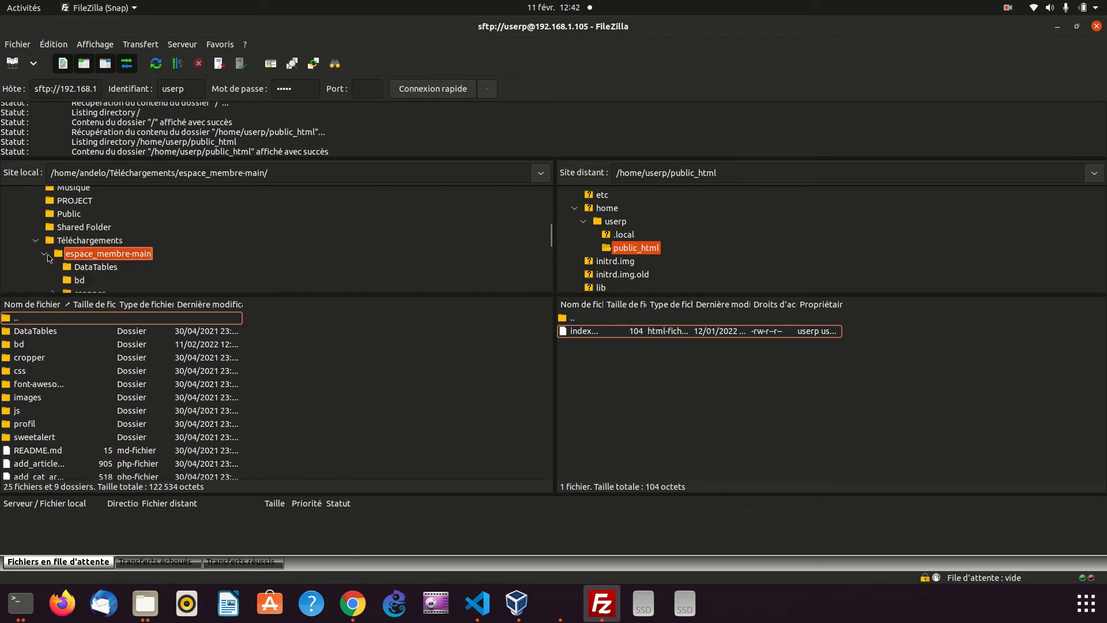
{"action": "left_click", "coordinate": [45, 255]}
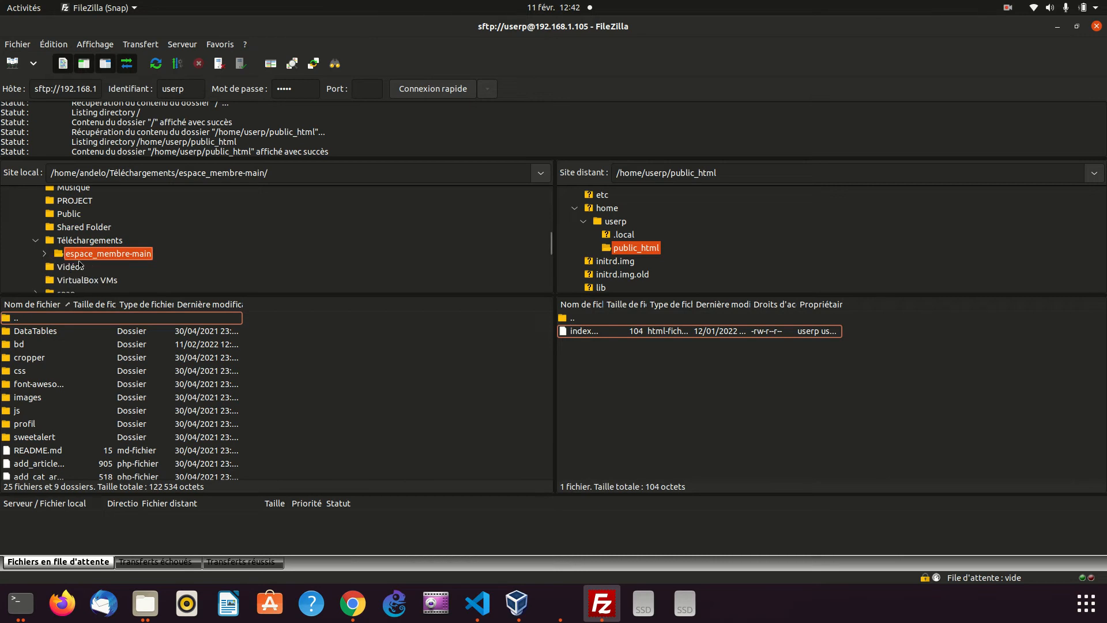
{"action": "scroll", "coordinate": [80, 264], "scroll_direction": "down", "scroll_amount": 1}
{"action": "scroll", "coordinate": [76, 263], "scroll_direction": "down", "scroll_amount": 1}
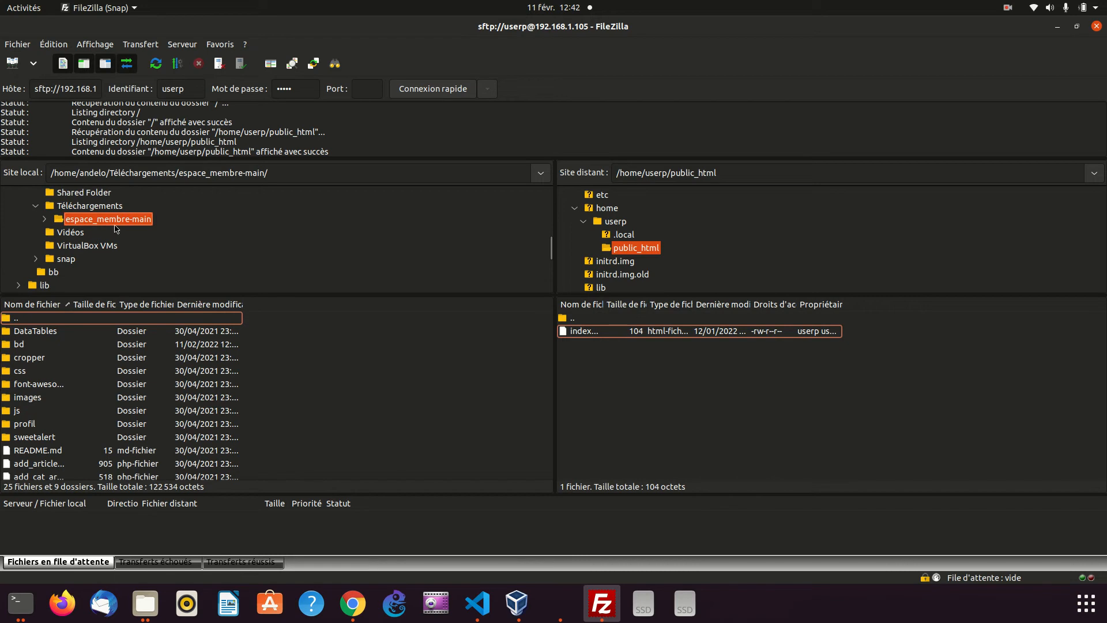
Refresh the file lists, select index.html in the local Téléchargements/userp folder, and view the local User p page in Chrome
{"action": "left_click", "coordinate": [154, 65]}
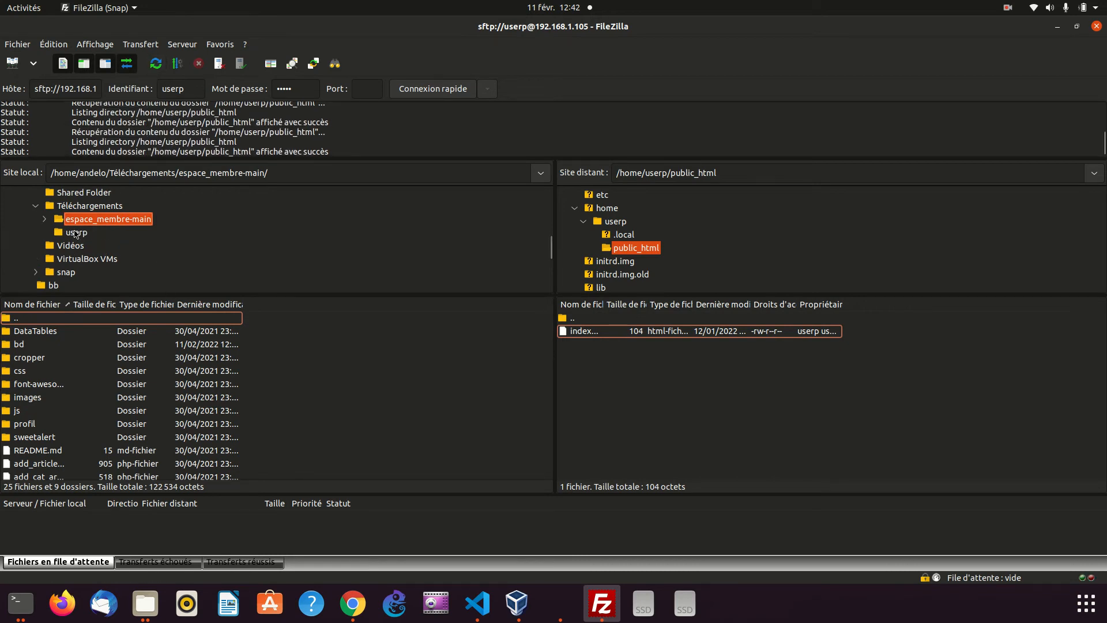
{"action": "left_click", "coordinate": [77, 233]}
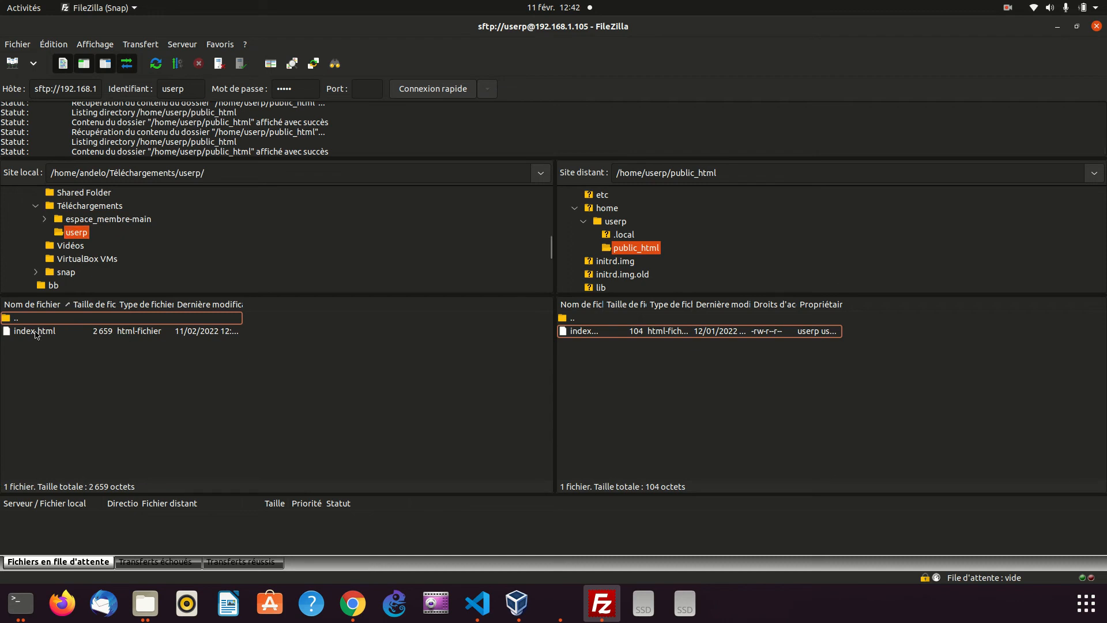
{"action": "left_click", "coordinate": [30, 332]}
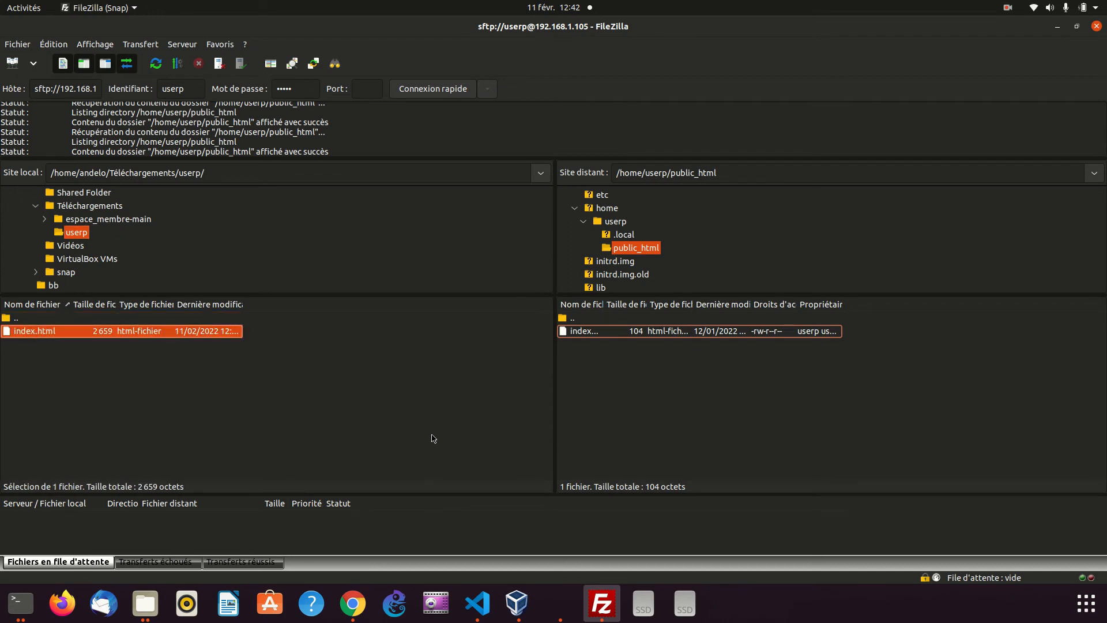
{"action": "left_click", "coordinate": [341, 610]}
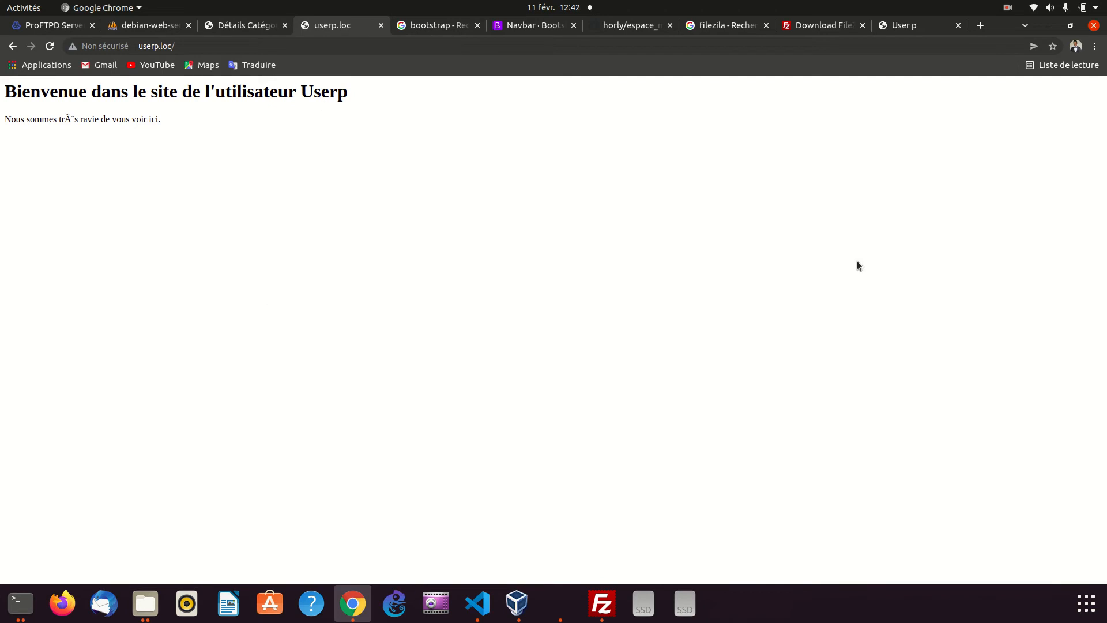
{"action": "left_click", "coordinate": [888, 26]}
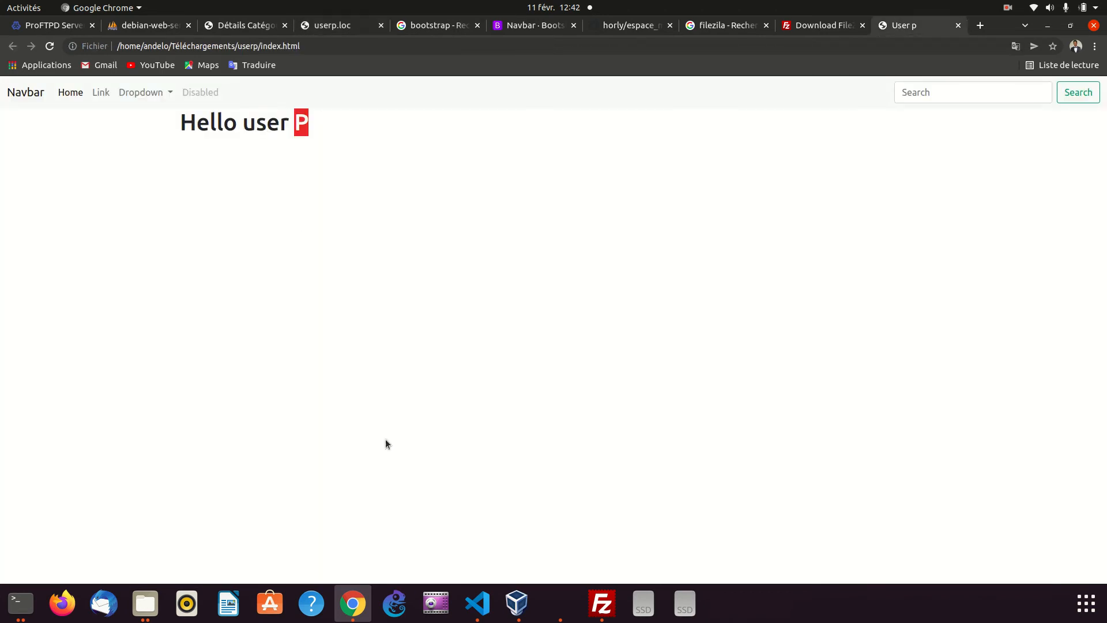
Return to FileZilla, upload index.html to /home/userp/public_html replacing the existing file, and review the failed and successful transfers
{"action": "left_click", "coordinate": [602, 603]}
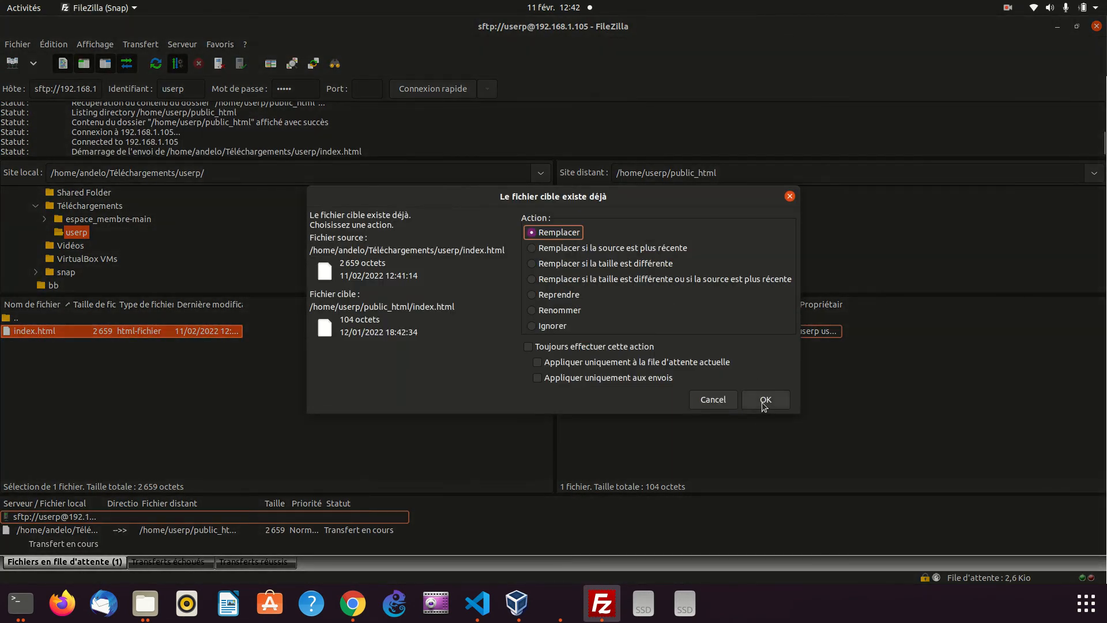
{"action": "left_click", "coordinate": [763, 402]}
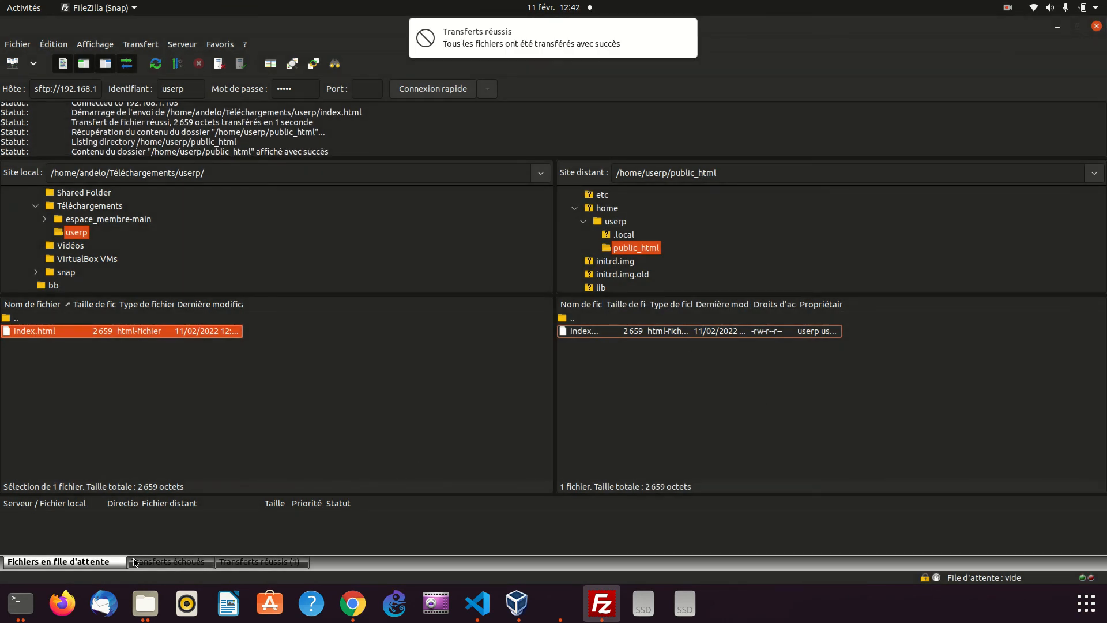
{"action": "left_click", "coordinate": [165, 563]}
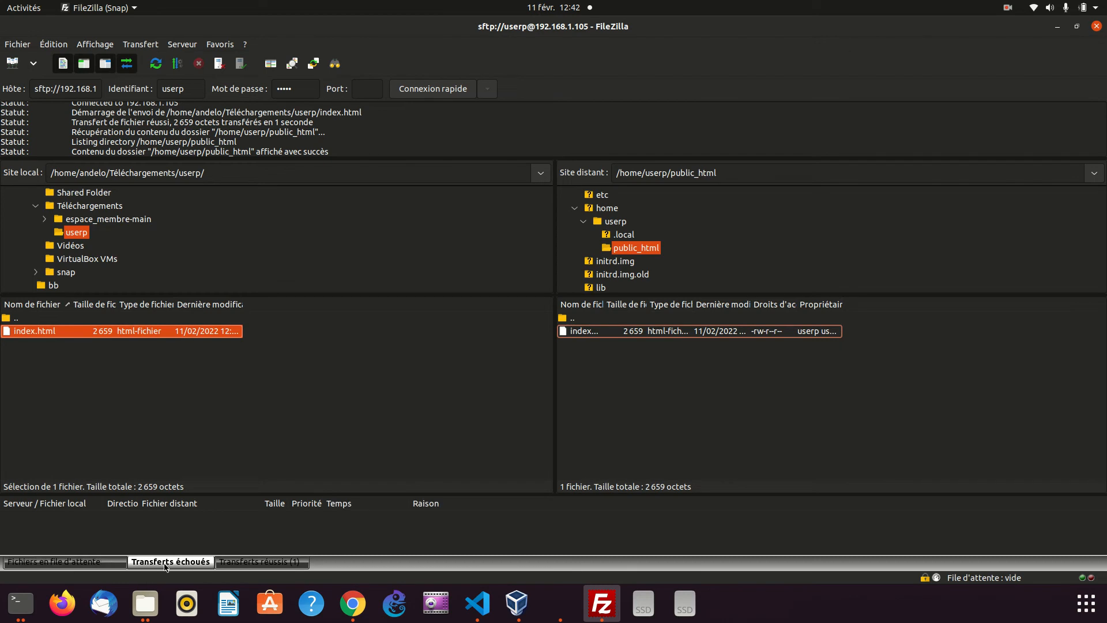
{"action": "left_click", "coordinate": [235, 563]}
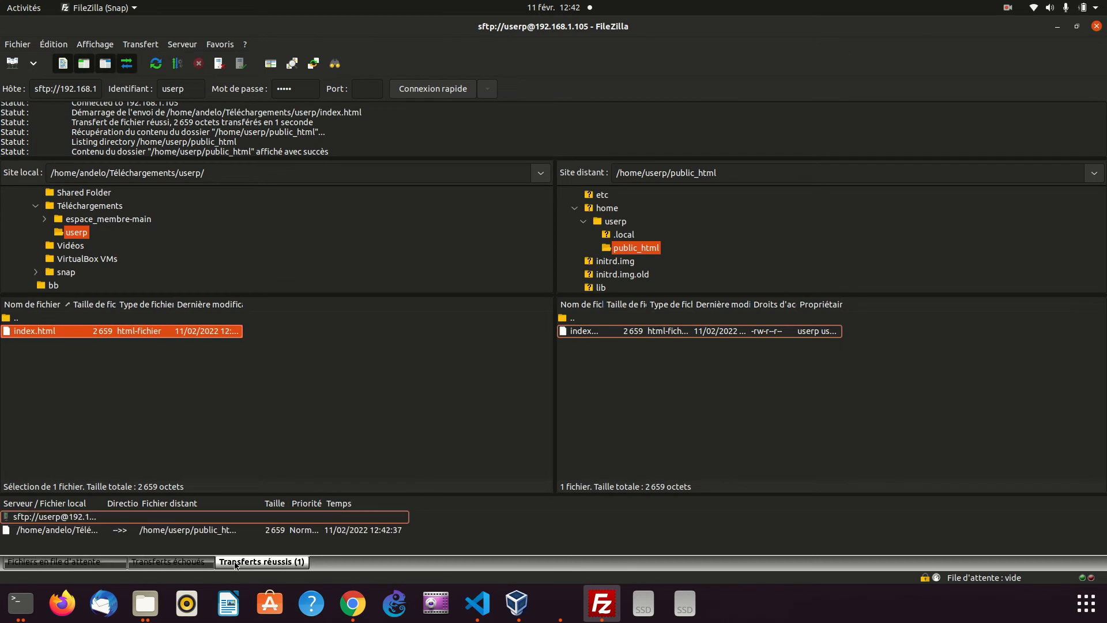
Switch to Chrome, compare the local page with userp.loc and reload userp.loc to check the uploaded page
{"action": "left_click", "coordinate": [341, 610]}
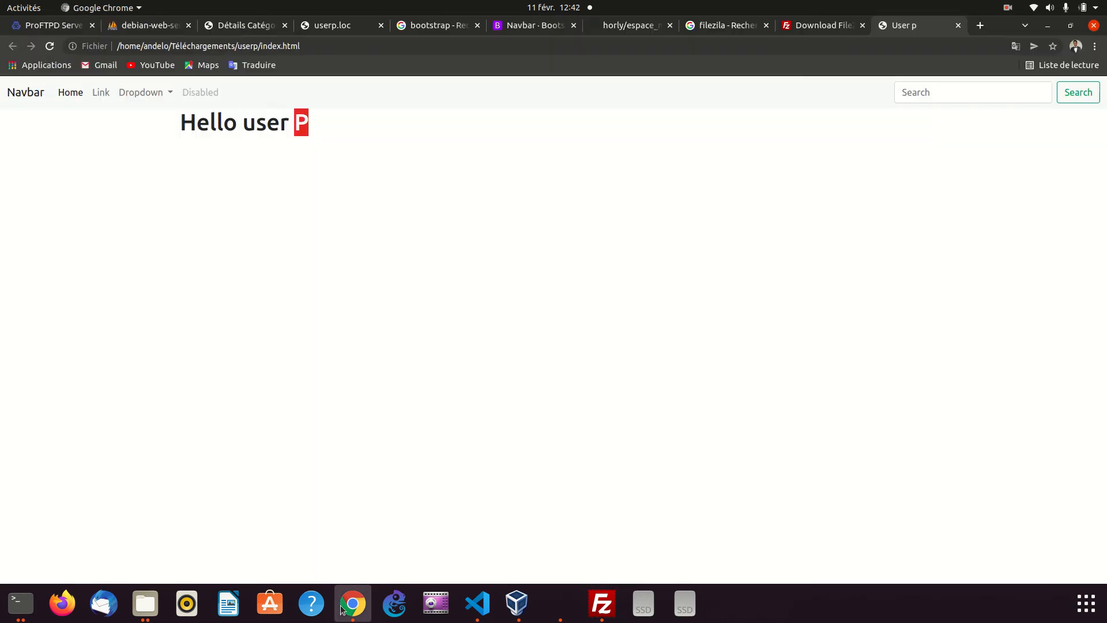
{"action": "left_click", "coordinate": [351, 26]}
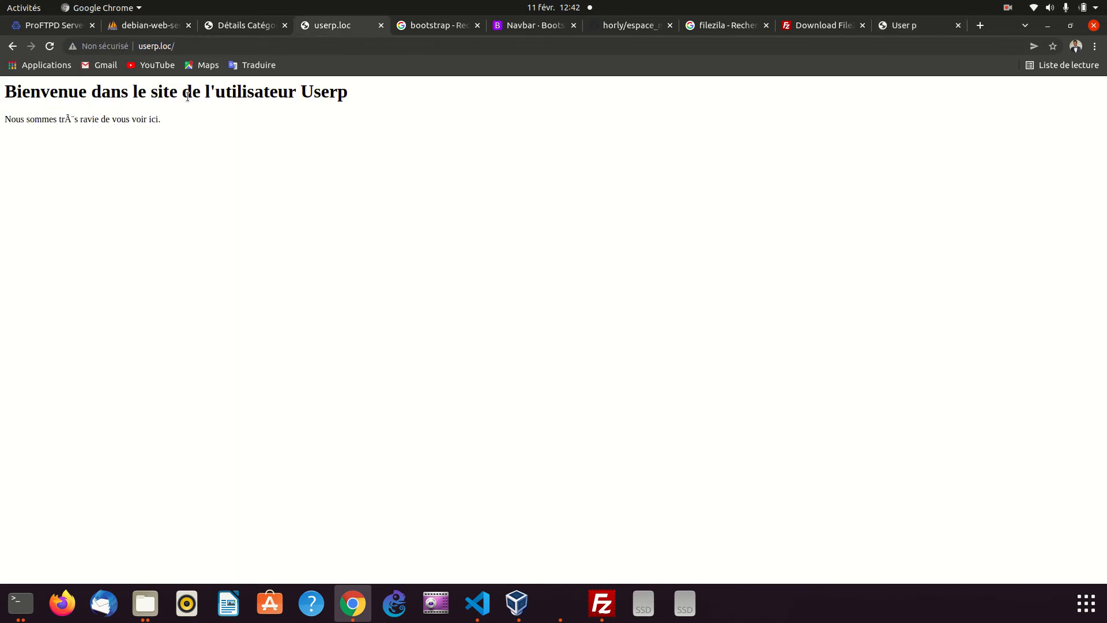
{"action": "left_click", "coordinate": [900, 25]}
{"action": "left_click", "coordinate": [324, 27]}
{"action": "left_click", "coordinate": [51, 47]}
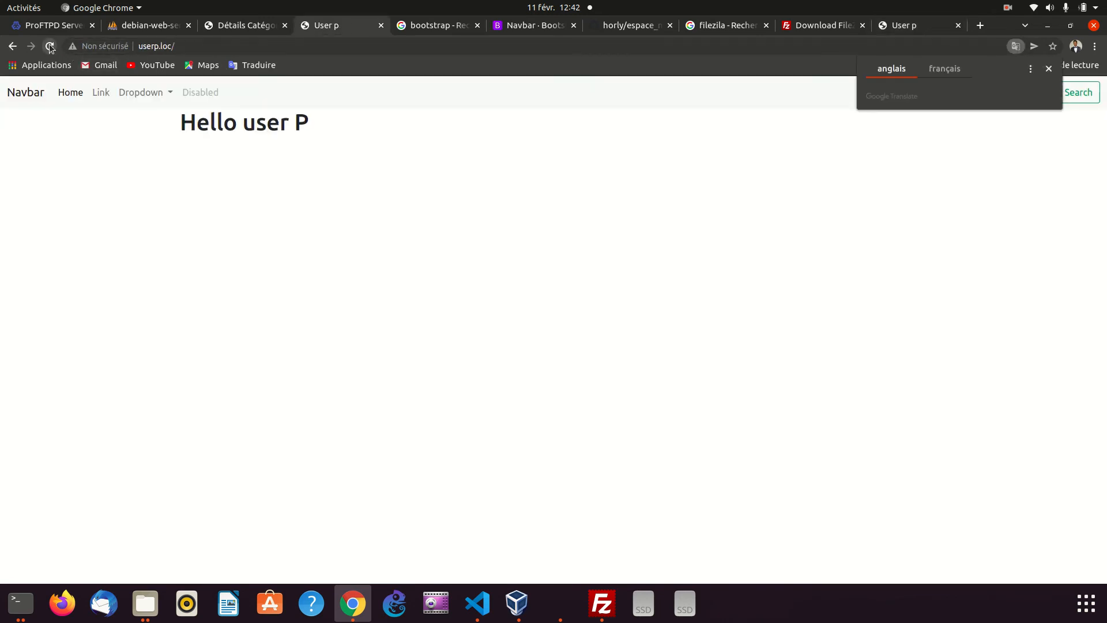